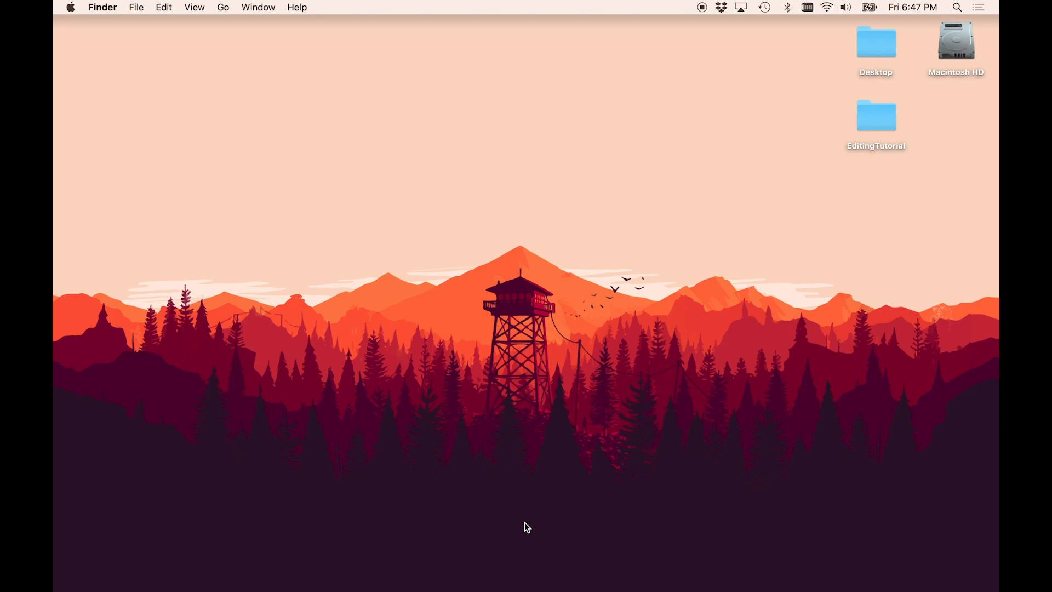
- Launch Adobe Premiere Pro CC 2019 from the app launcher
key("alt+space")
type("premi")
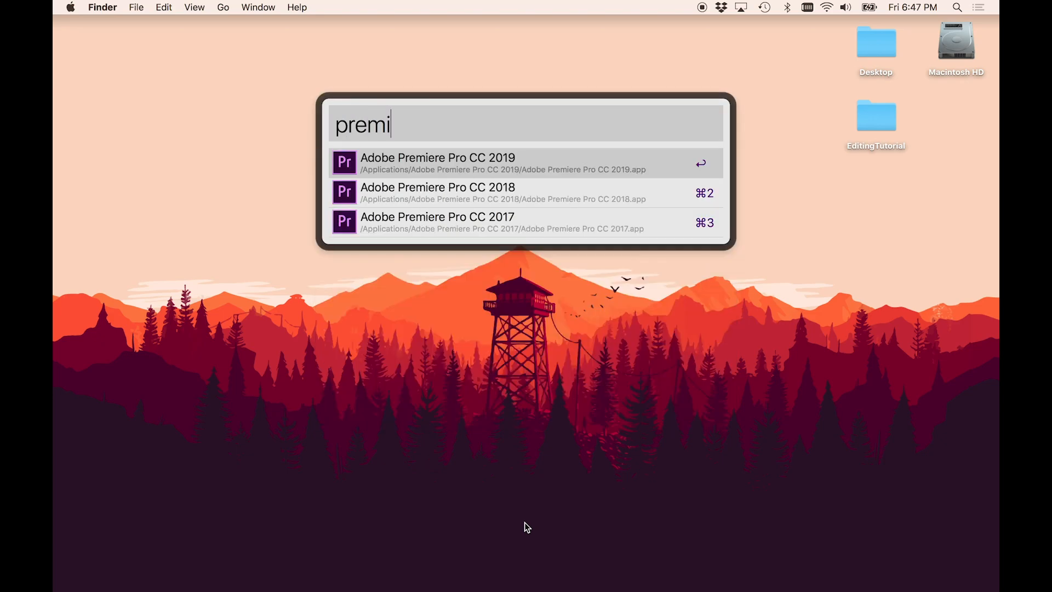
key("Return")
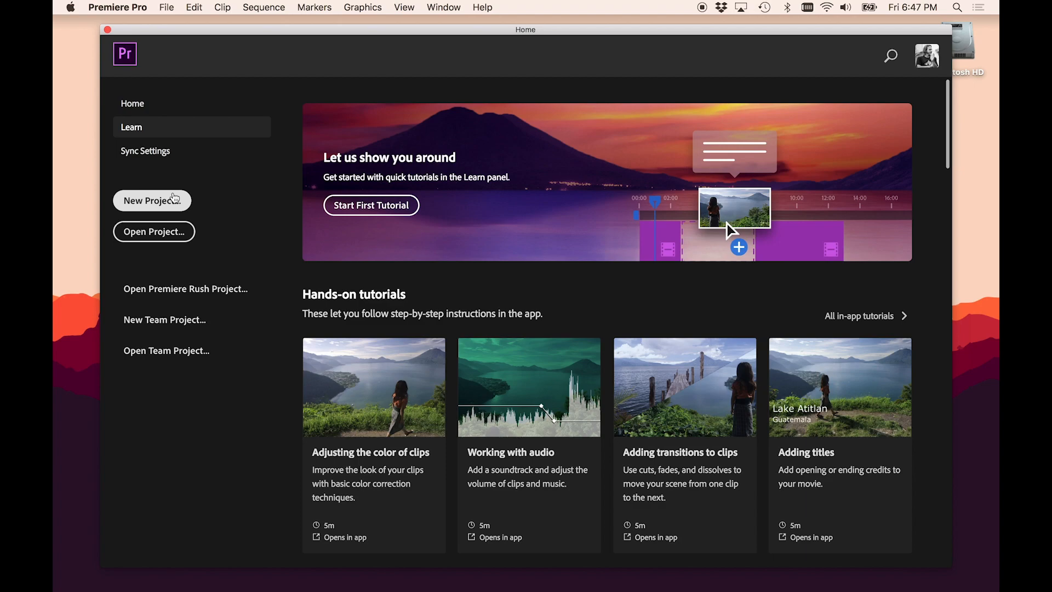
- Open the EditingTutorial folder on the Desktop in Finder
left_click(174, 198)
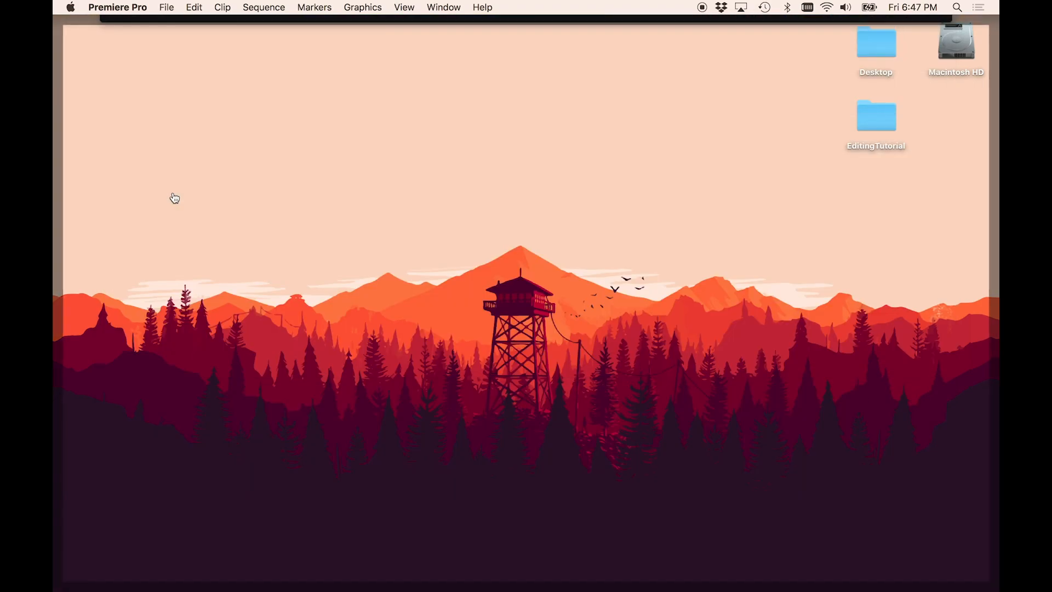
left_click(886, 122)
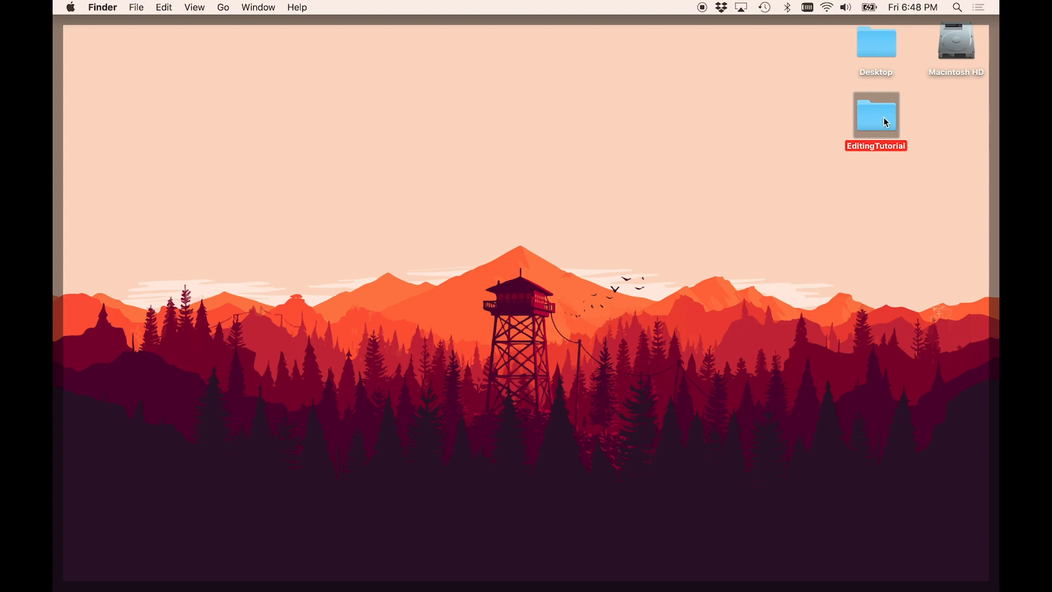
double_click(884, 117)
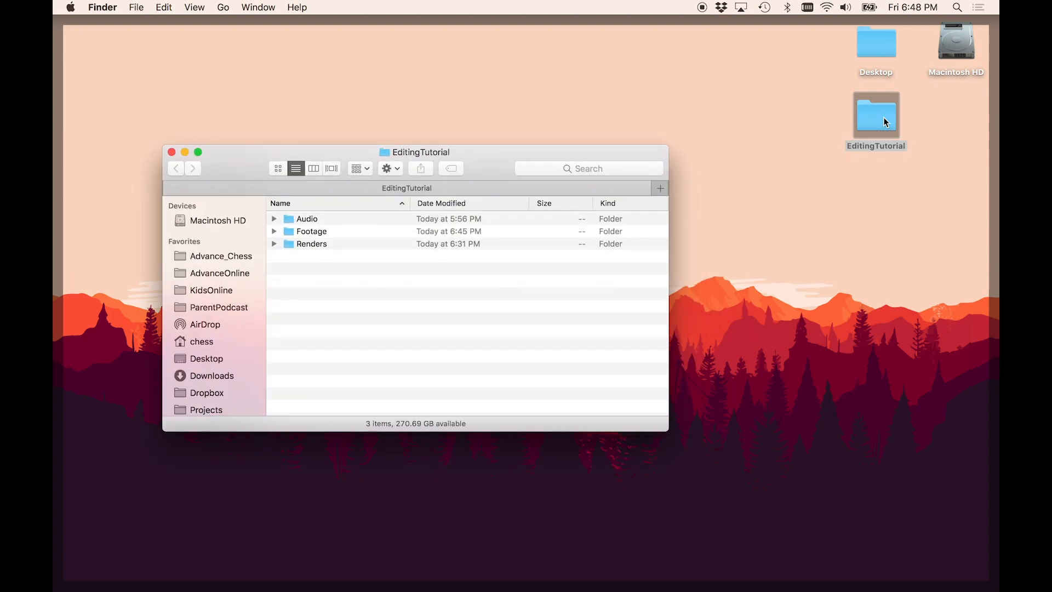
- Examine the contents of the Audio, Footage and Renders folders inside EditingTutorial
left_click(339, 219)
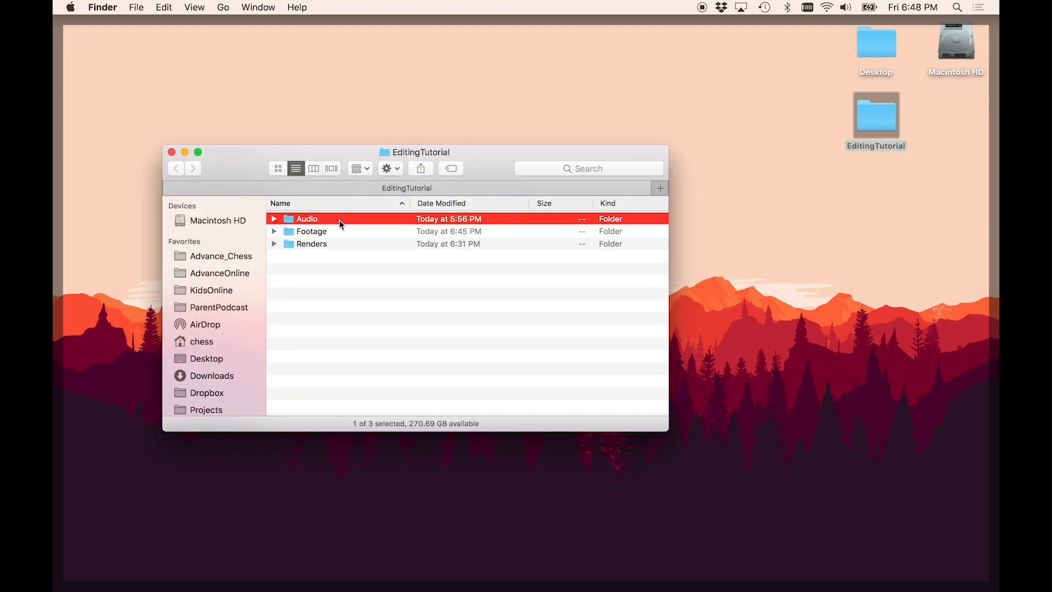
key("Down")
key("Down")
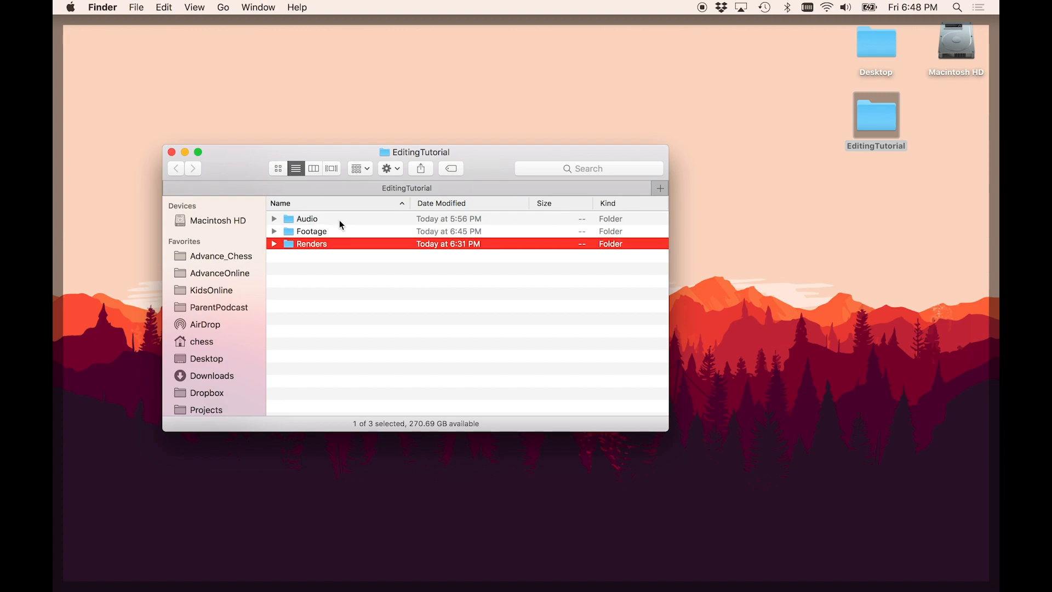
key("Up")
key("Up")
key("Right")
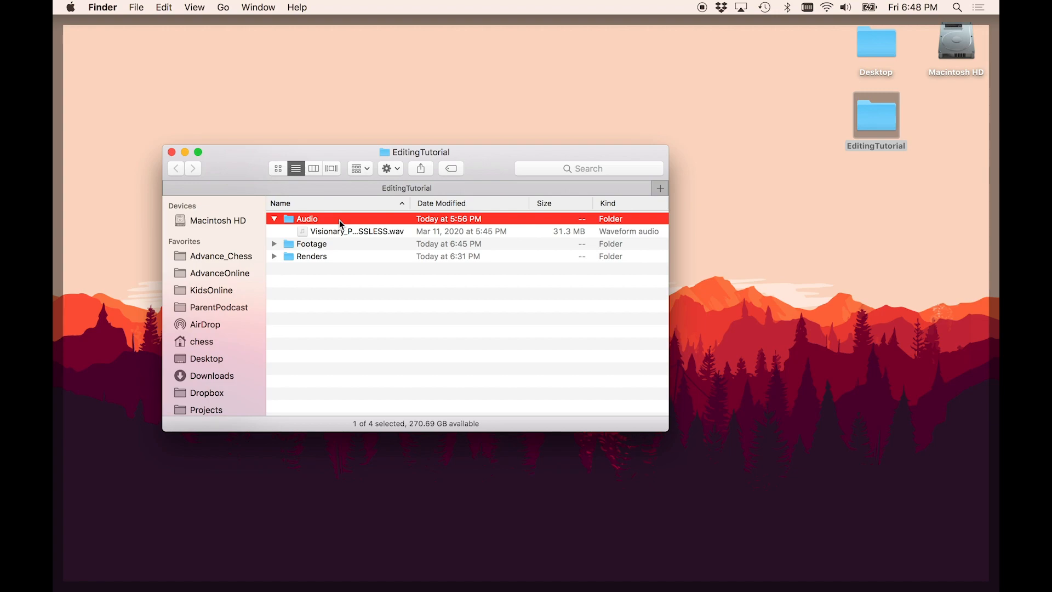
left_click_drag(410, 201, 482, 205)
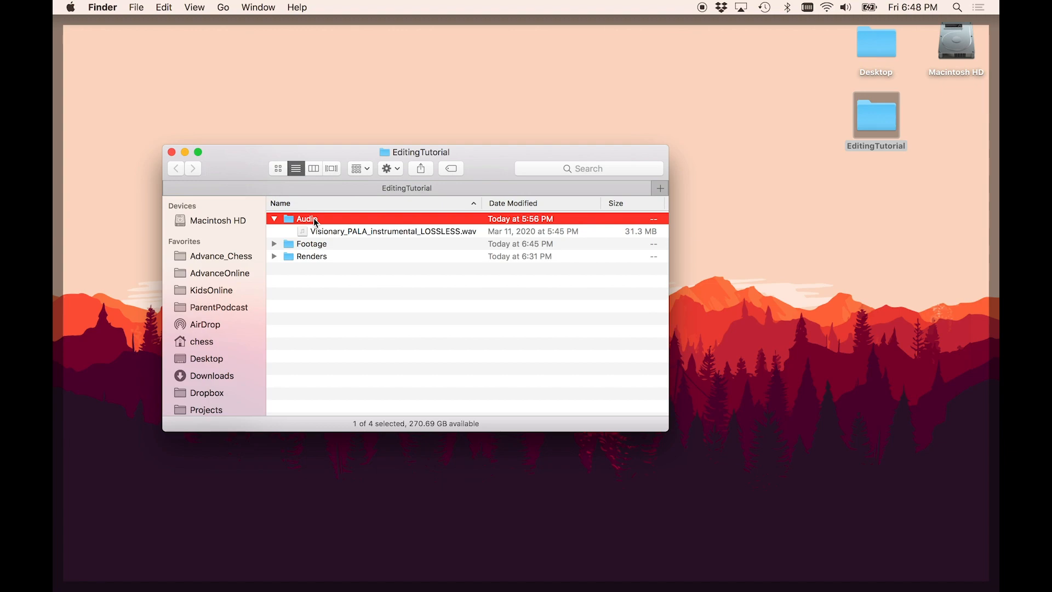
key("Left")
key("Down")
key("Right")
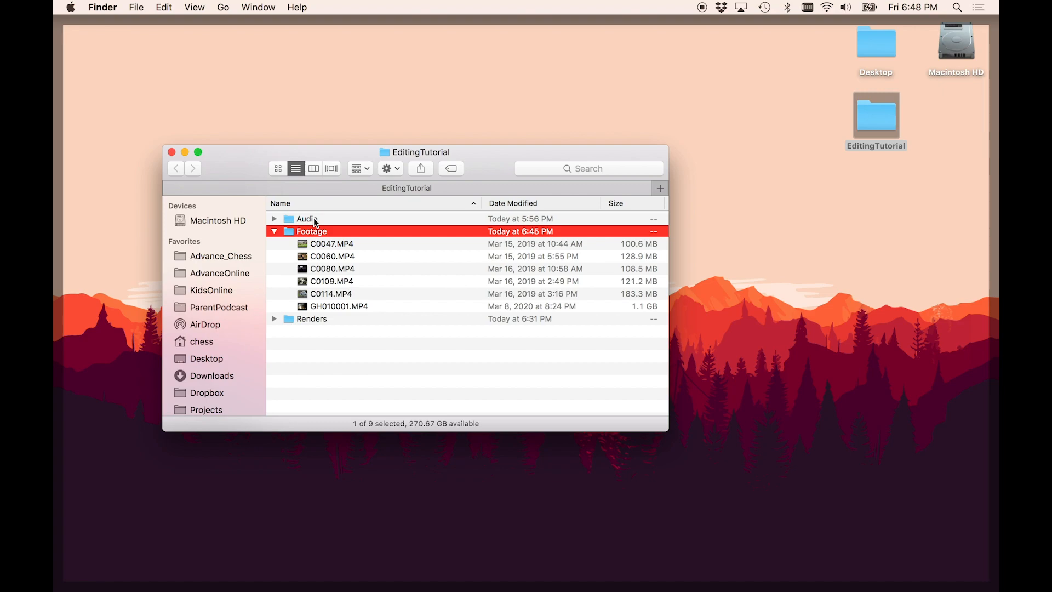
key("Left")
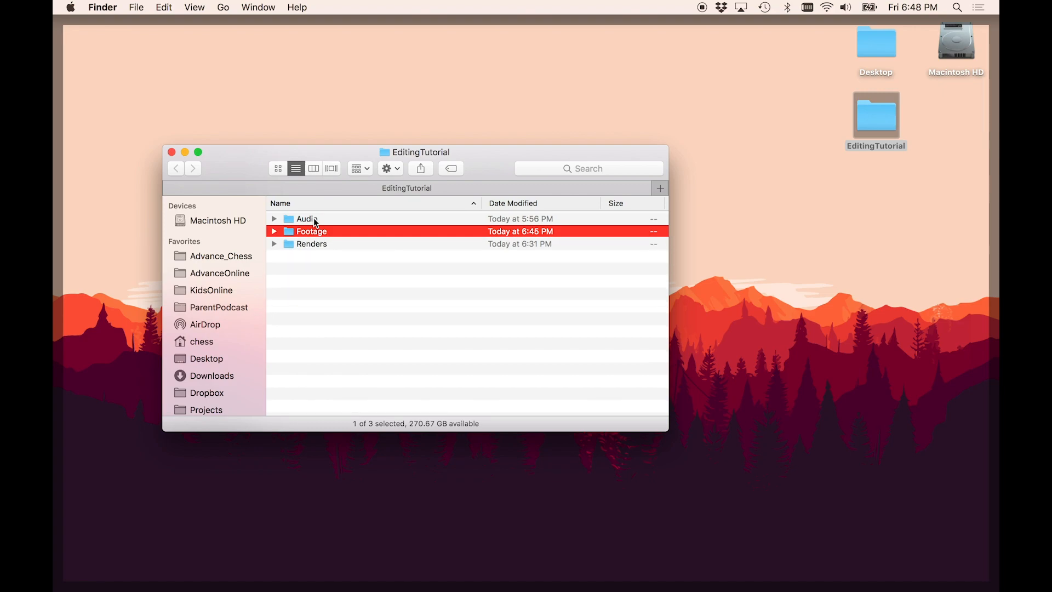
key("Down")
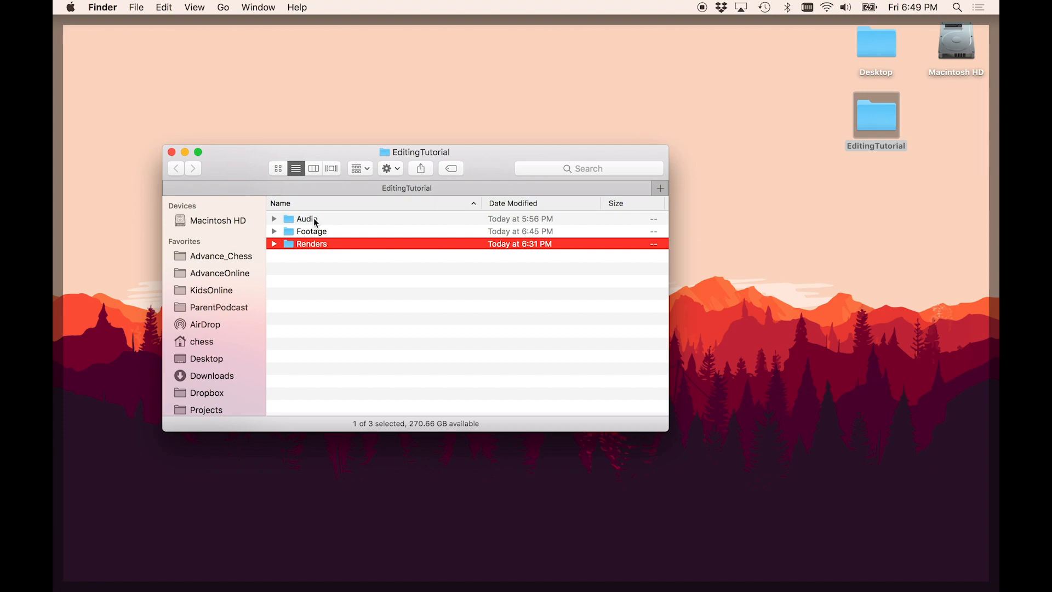
- Return to Premiere Pro and start a new project named EditingTutorial
key("super+Tab")
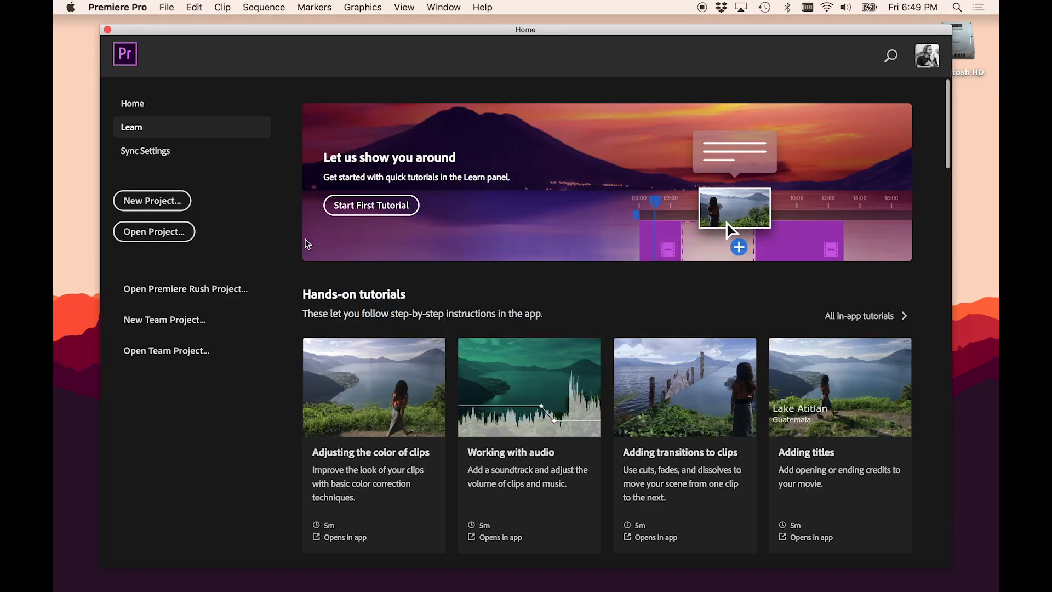
left_click(187, 200)
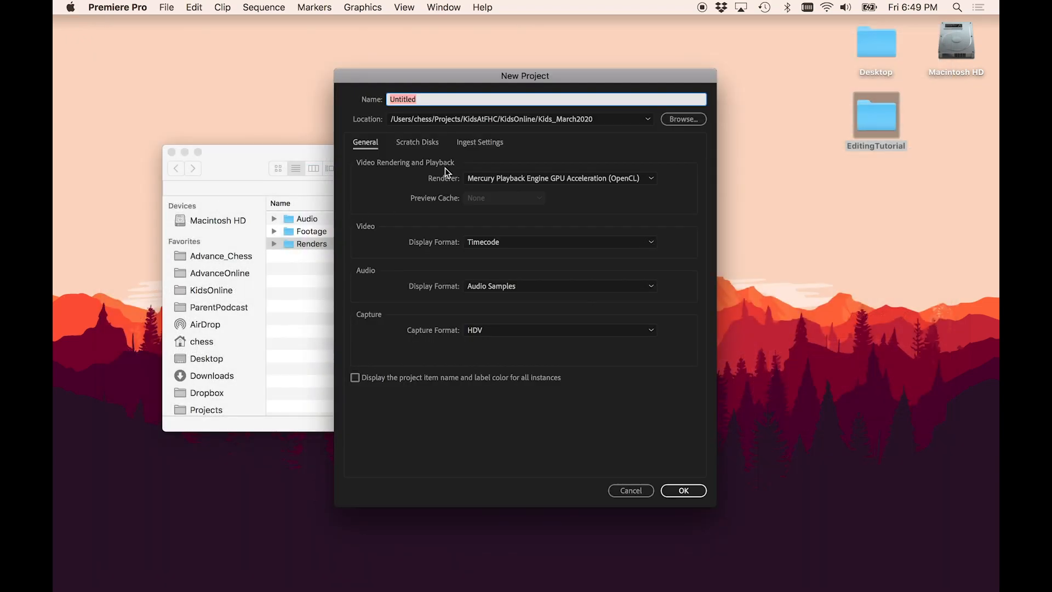
type("EditingTutorial")
- Set the project location to the Desktop's EditingTutorial folder and create the project
left_click(678, 119)
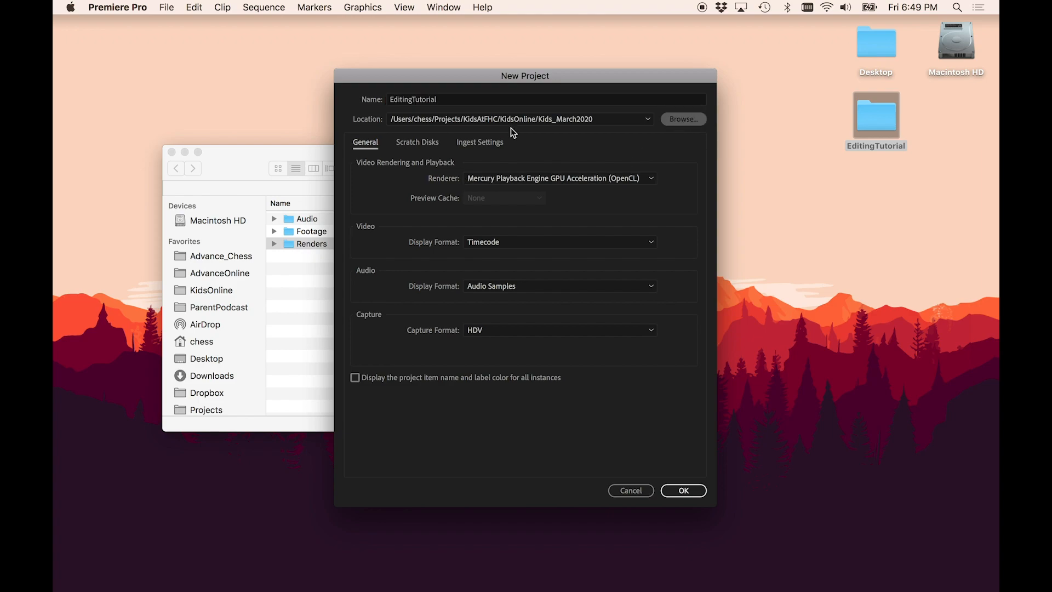
left_click(430, 300)
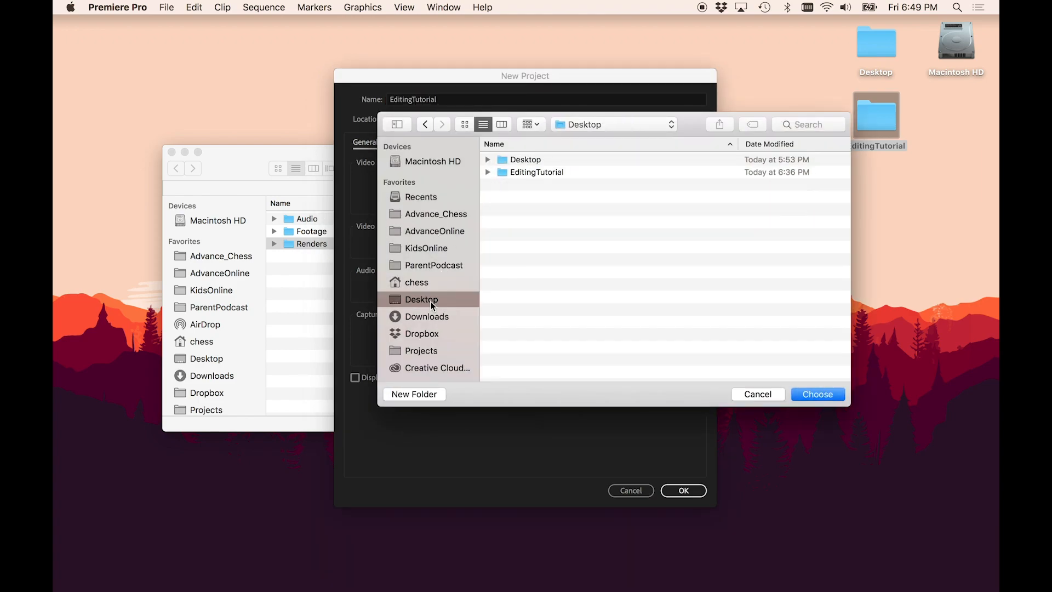
double_click(525, 171)
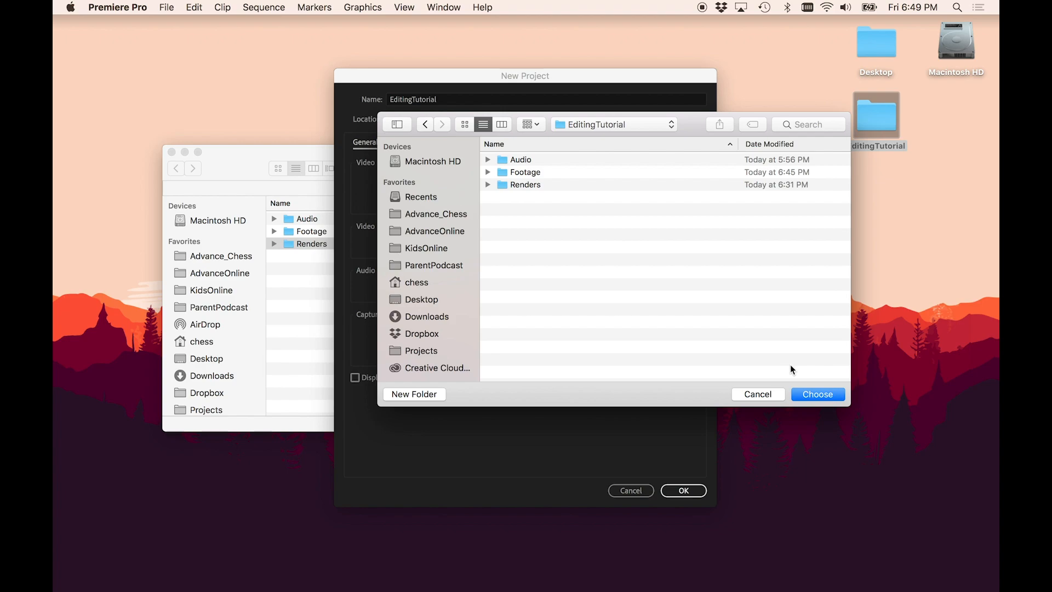
left_click(819, 394)
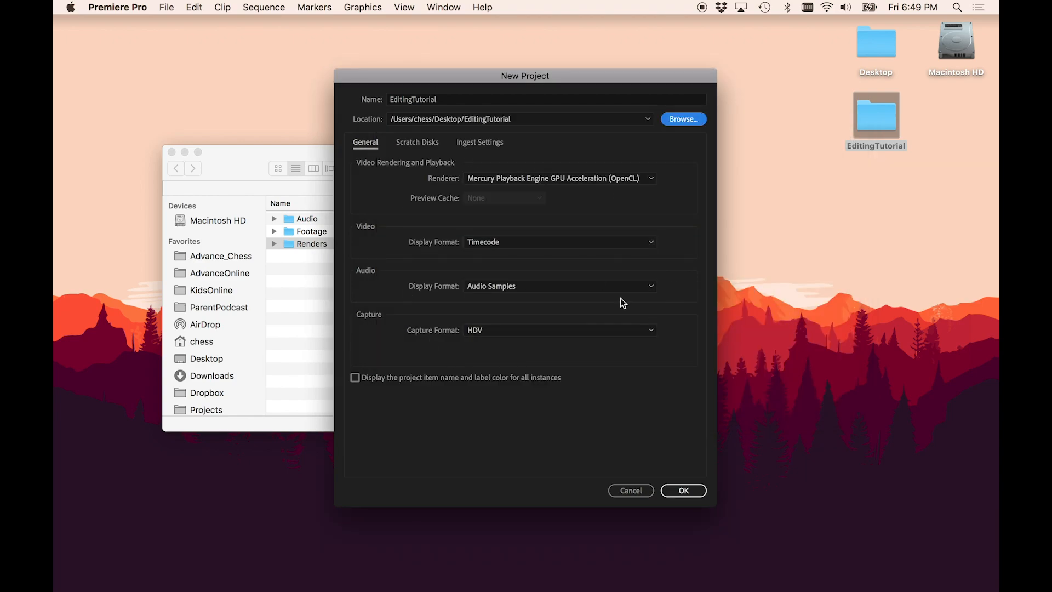
left_click(692, 495)
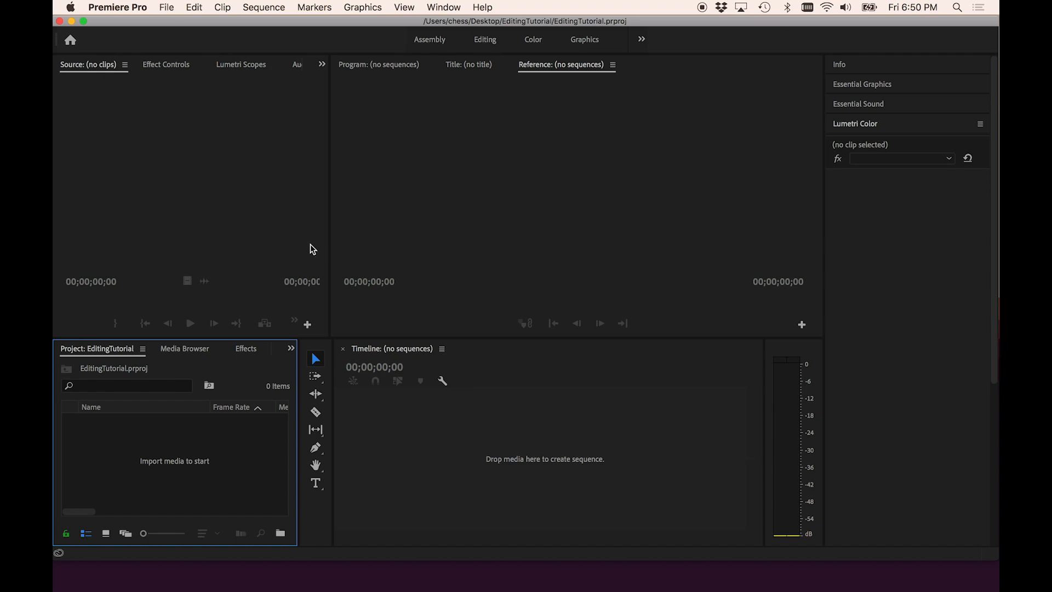
- Examine the Source, Program and Lumetri Color panels of the workspace
left_click(154, 149)
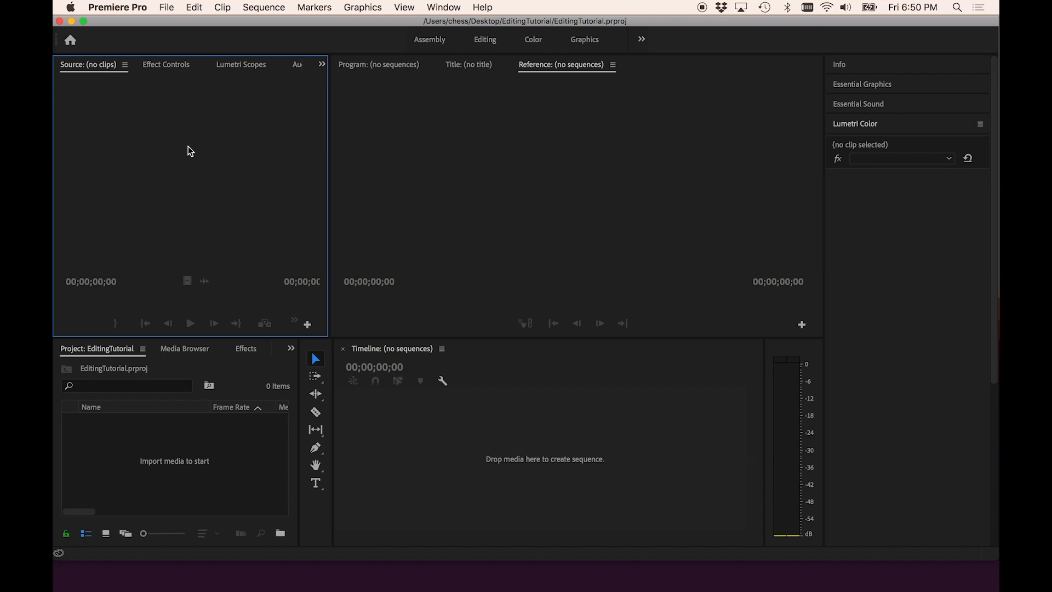
left_click(411, 156)
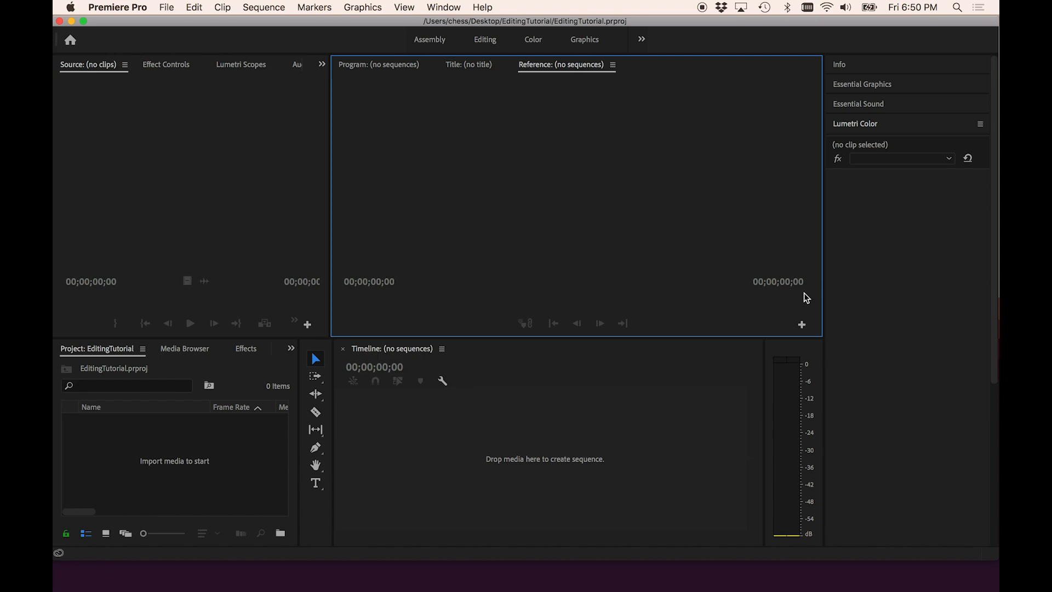
left_click(903, 292)
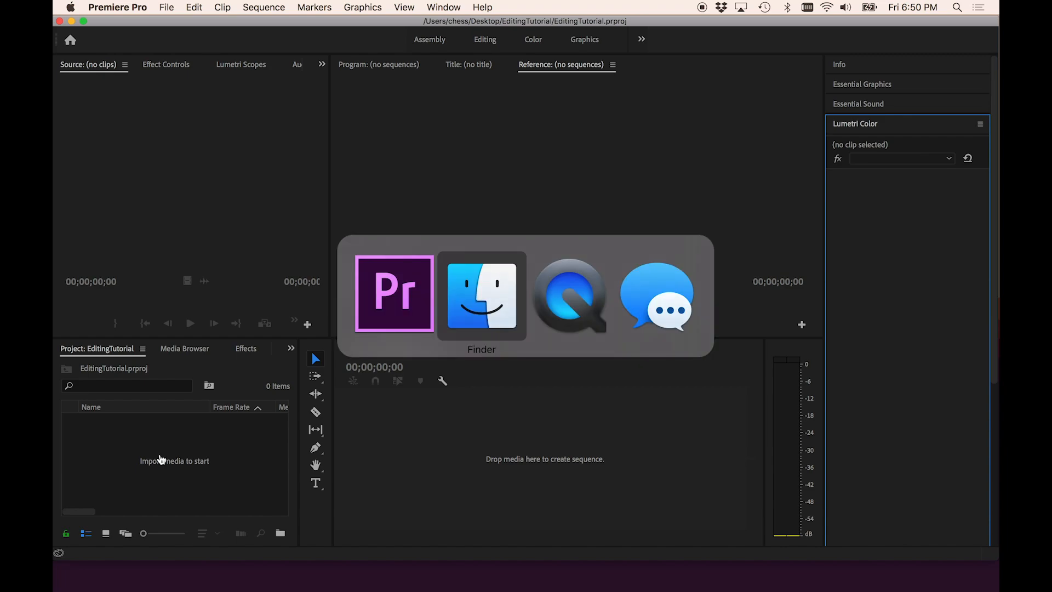
- Import the Audio and Footage folders from the EditingTutorial folder into the Project panel
left_click(297, 269)
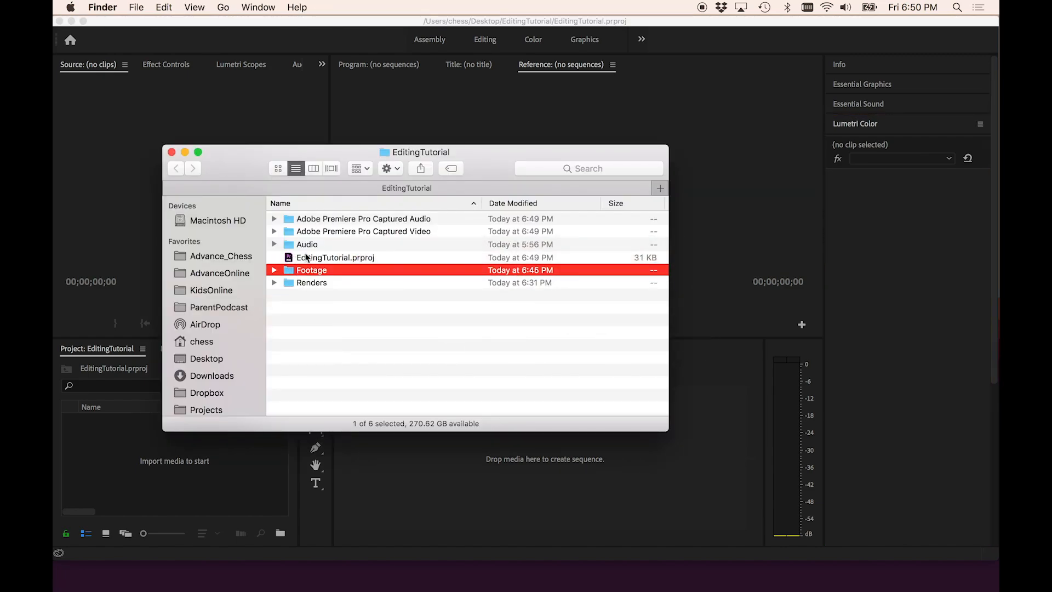
left_click(304, 245, "super")
left_click_drag(304, 244, 104, 453)
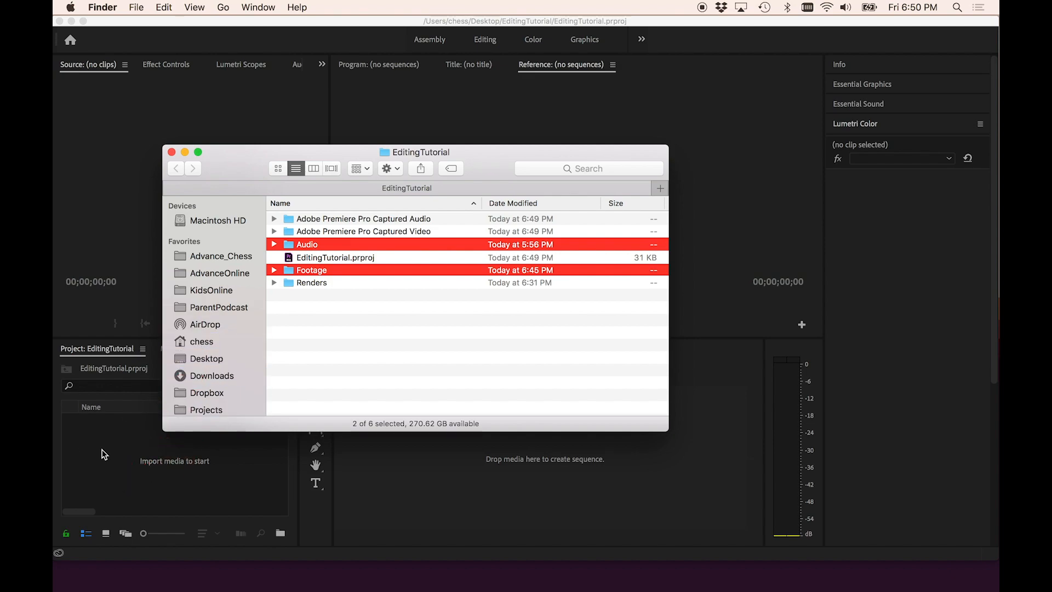
left_click(104, 453)
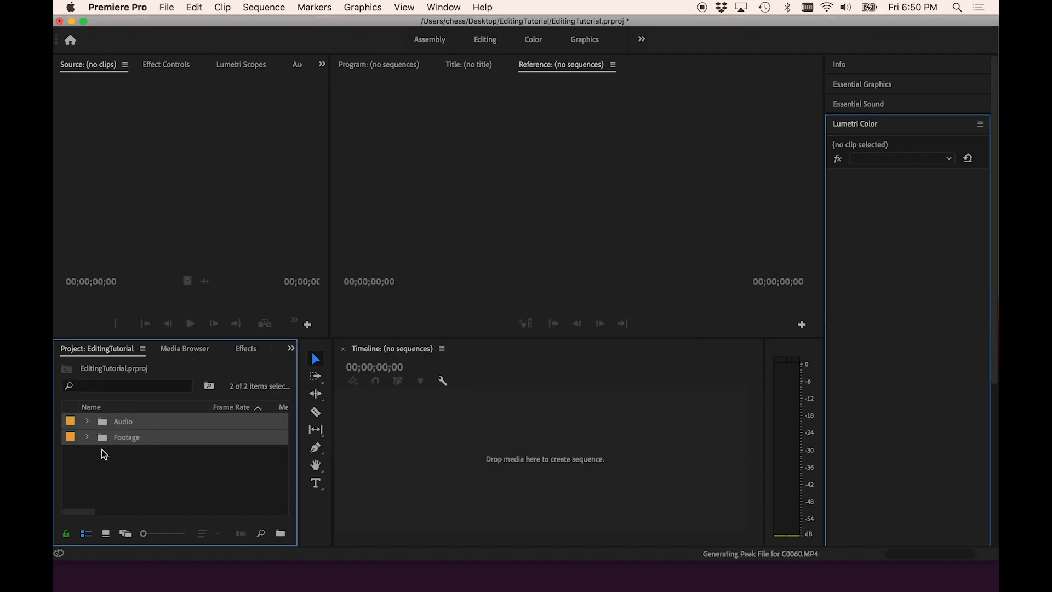
- Expand and collapse the Footage and Audio bins to inspect the imported clips
left_click(87, 437)
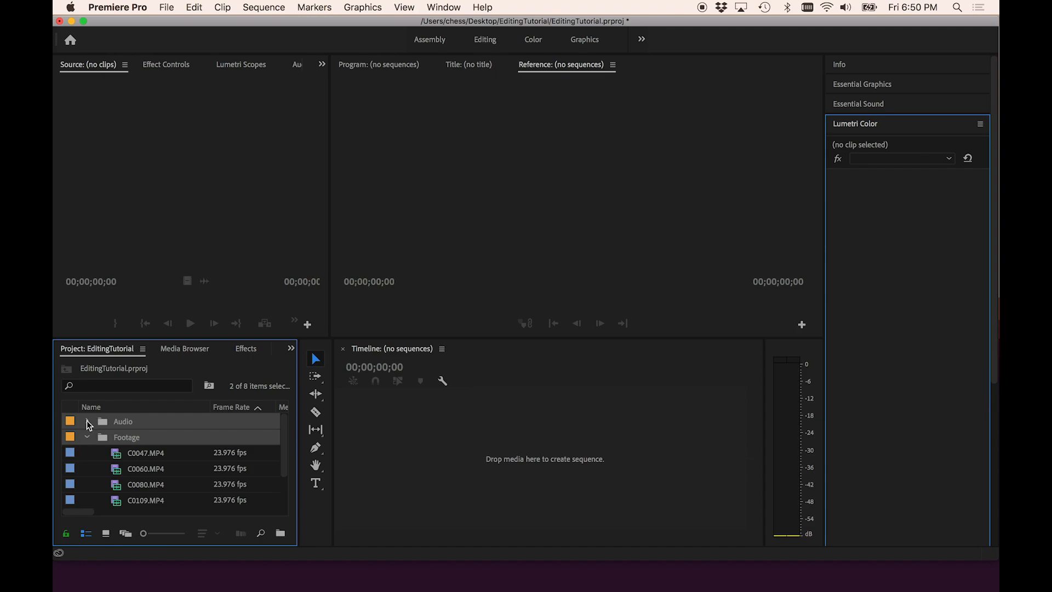
left_click(87, 422)
left_click(87, 421)
left_click(87, 436)
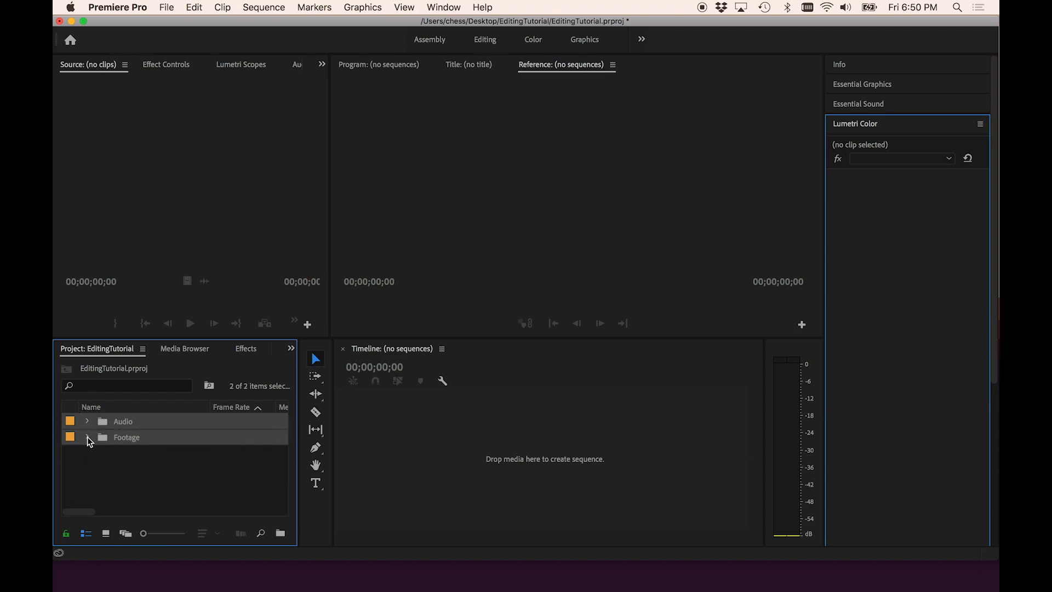
left_click(93, 456)
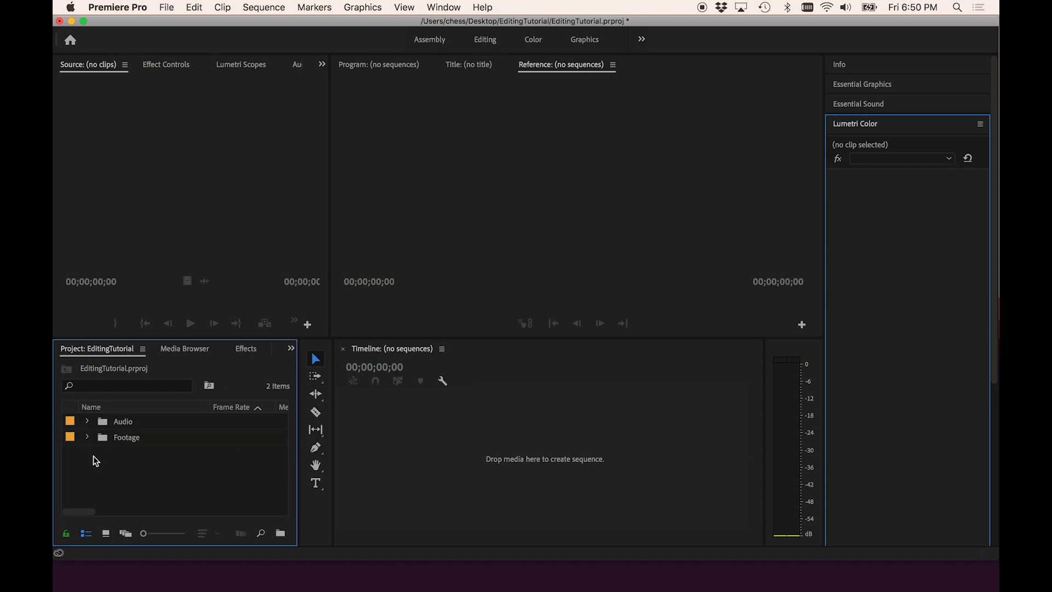
- Create a new sequence named Main Promo using the ARRI 1080p 23.976 preset
left_click(170, 7)
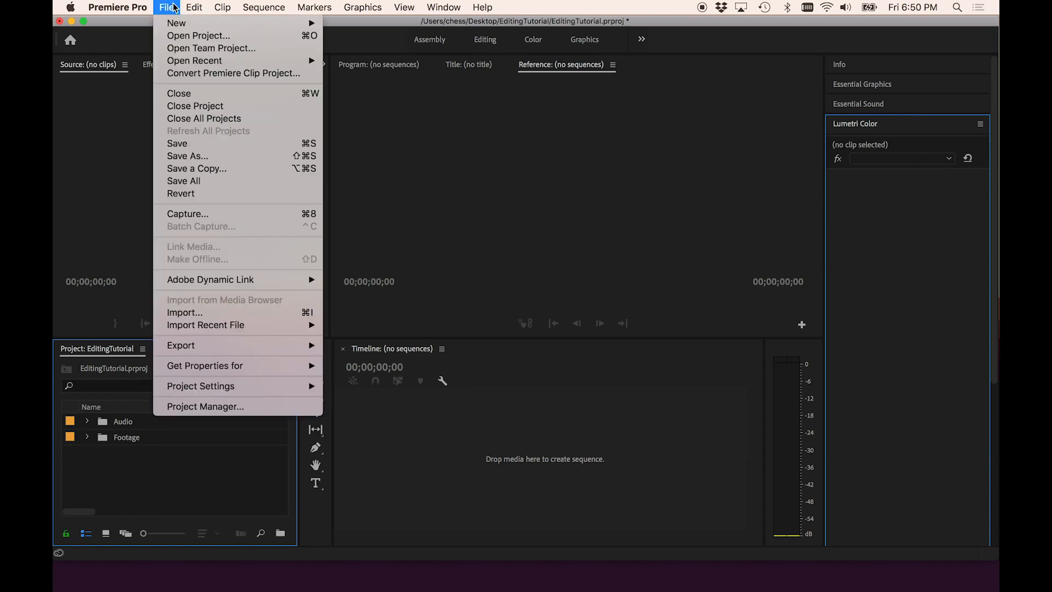
mouse_move(193, 7)
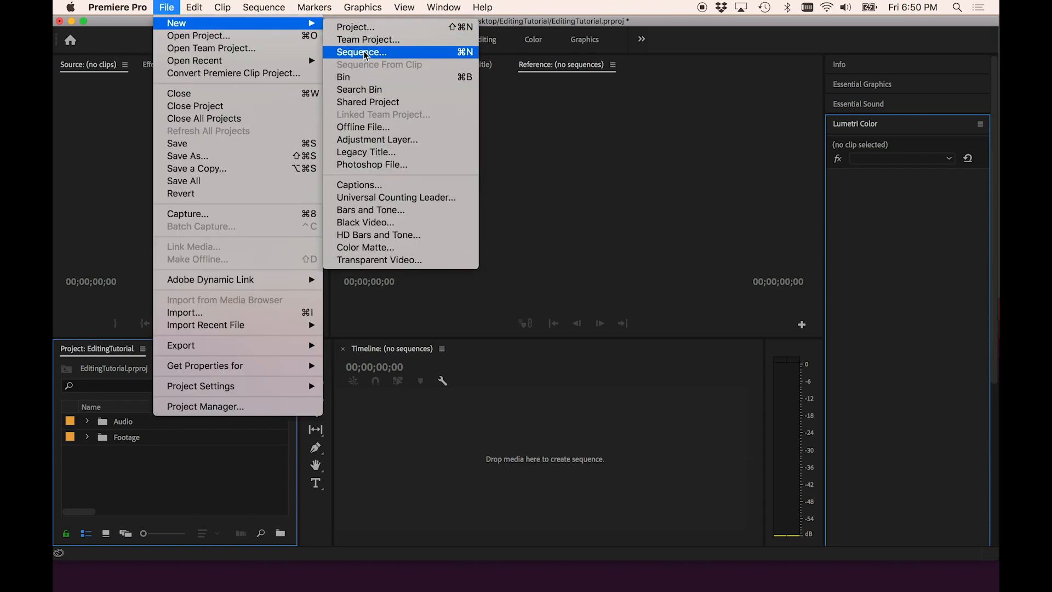
left_click(363, 52)
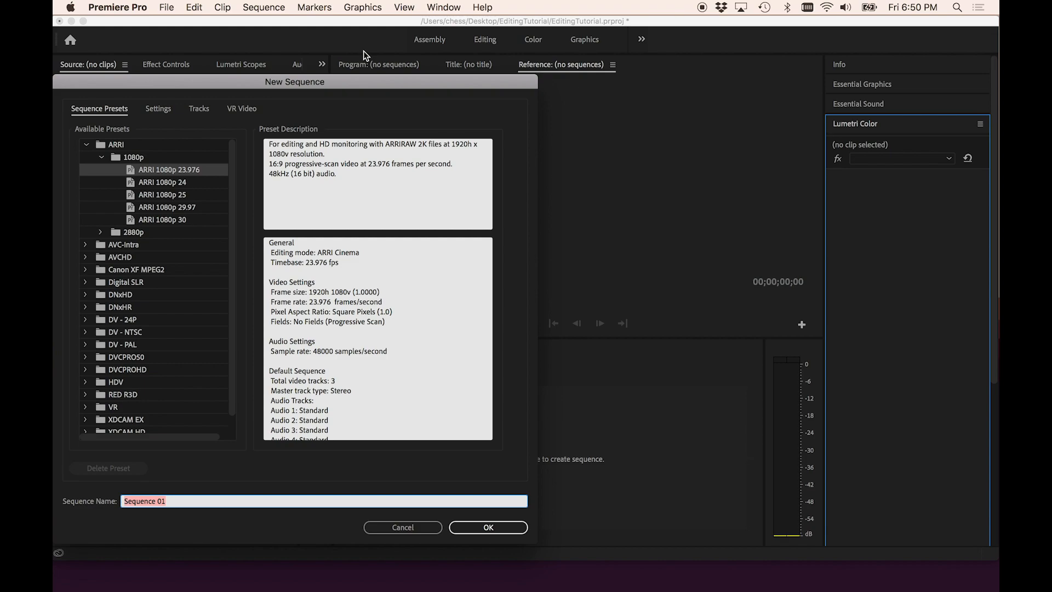
type("Main Promo")
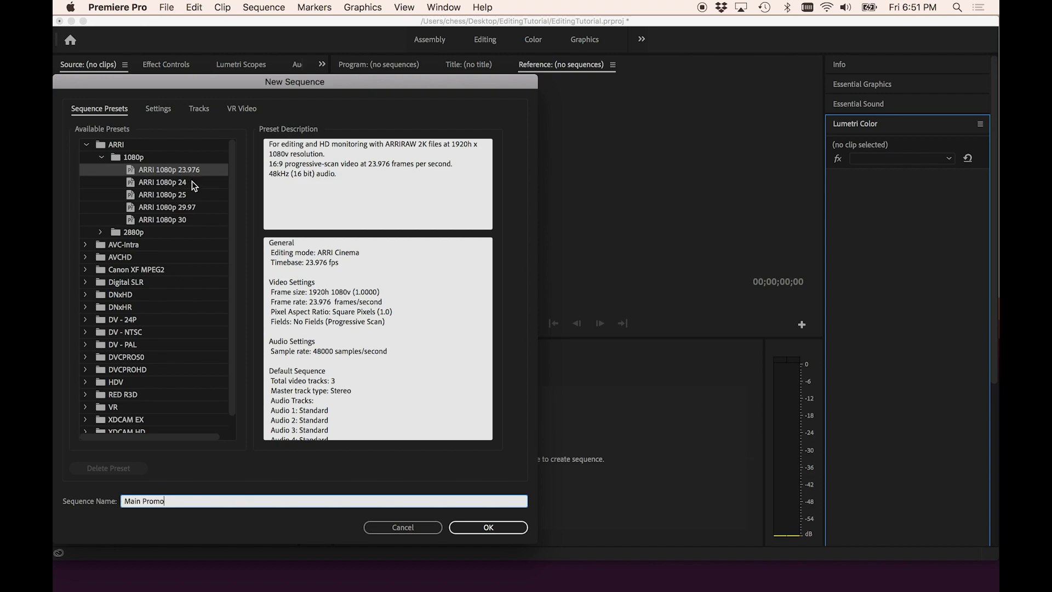
left_click(186, 220)
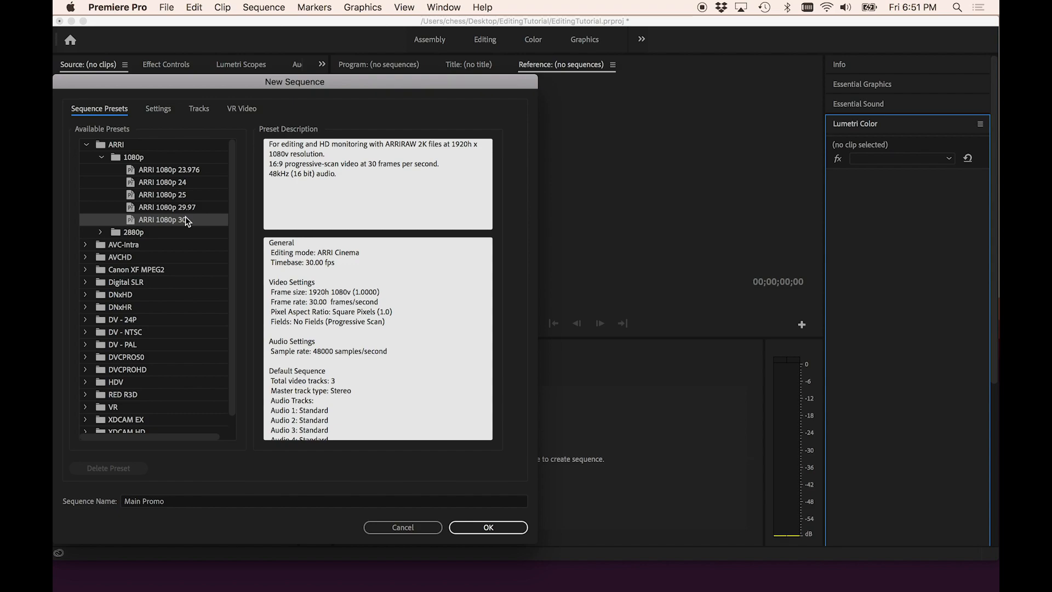
left_click(186, 170)
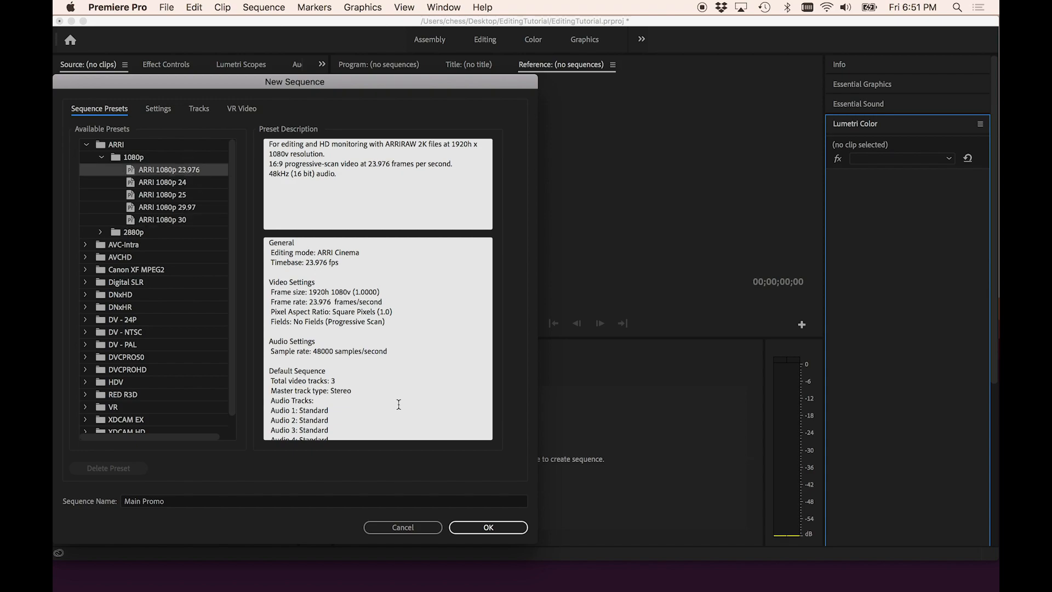
left_click(477, 526)
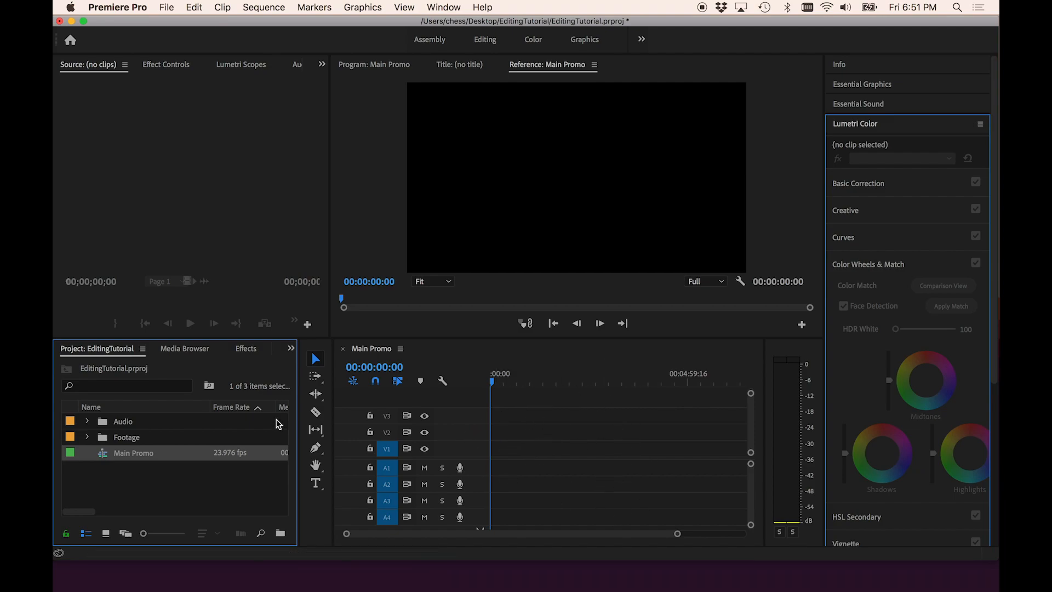
- Expand the Footage bin and open clip C0047.MP4 in the Source monitor
left_click(88, 437)
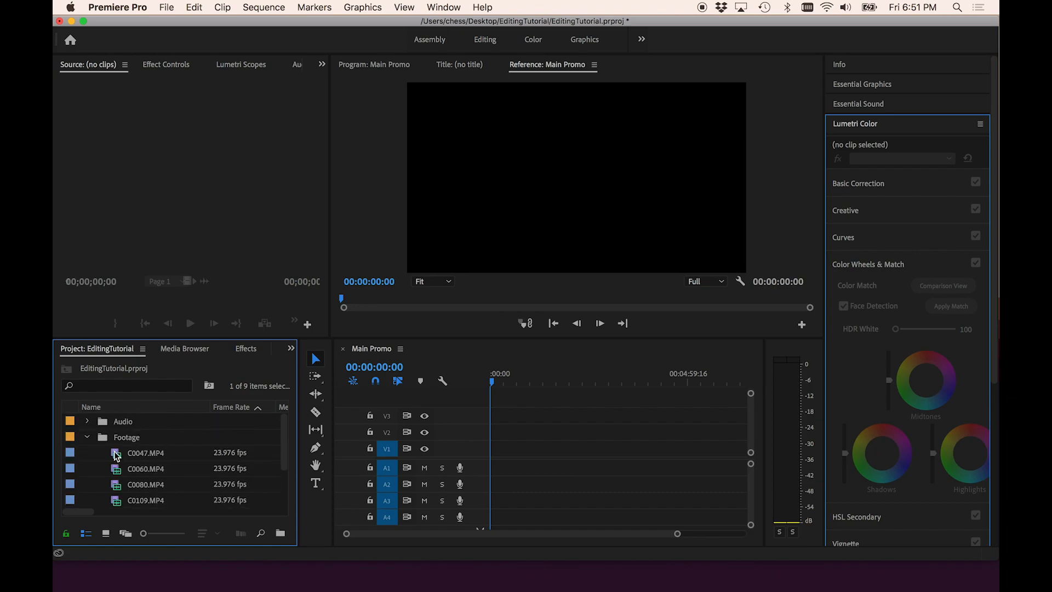
scroll(116, 455, "down", 3)
scroll(117, 455, "up", 2)
scroll(117, 455, "up", 1)
double_click(117, 455)
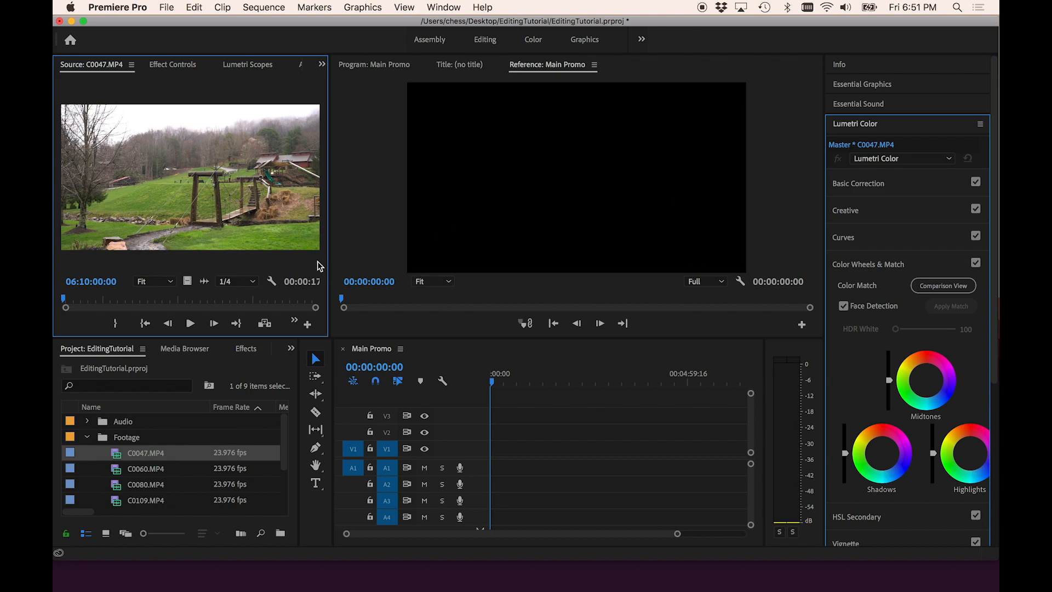
- Enlarge the Source monitor by resizing the surrounding panel boundaries
left_click_drag(330, 255, 409, 265)
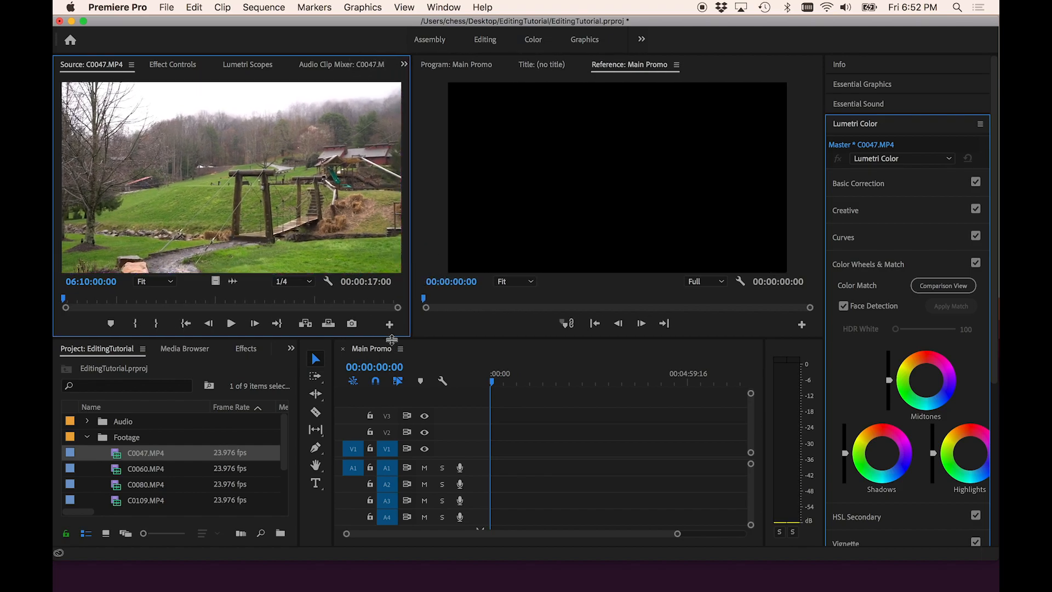
left_click_drag(391, 340, 395, 373)
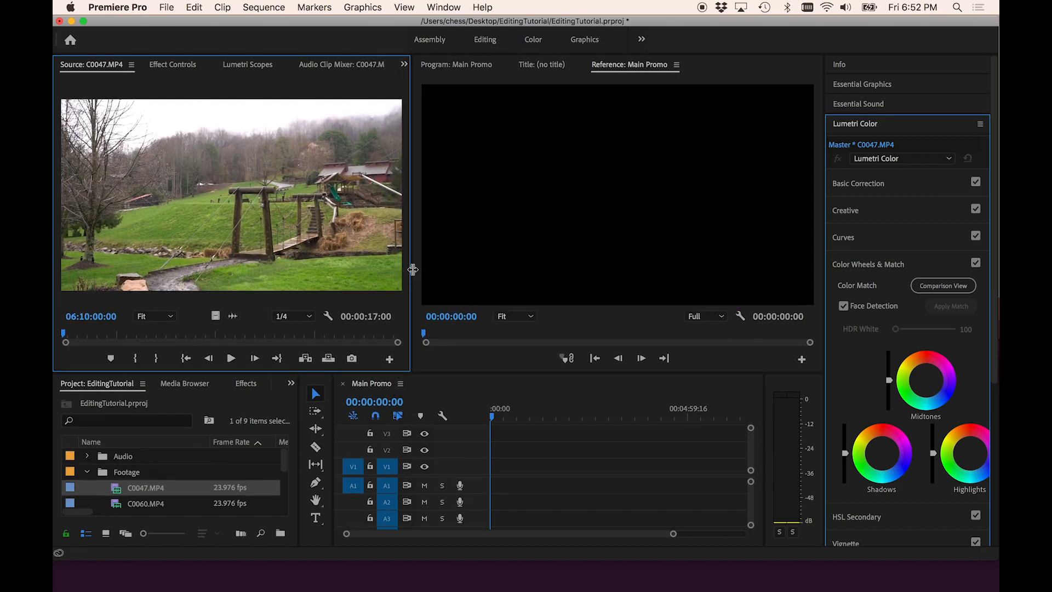
left_click_drag(413, 269, 465, 263)
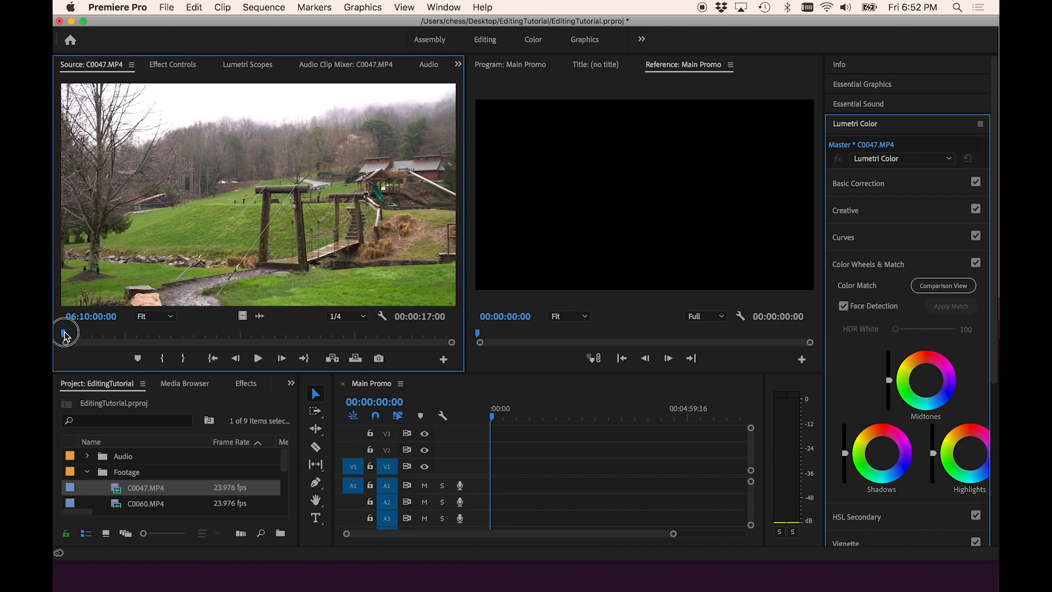
- Scrub C0047 to about 06:10:03:13 and set an In point there
left_click_drag(64, 331, 133, 337)
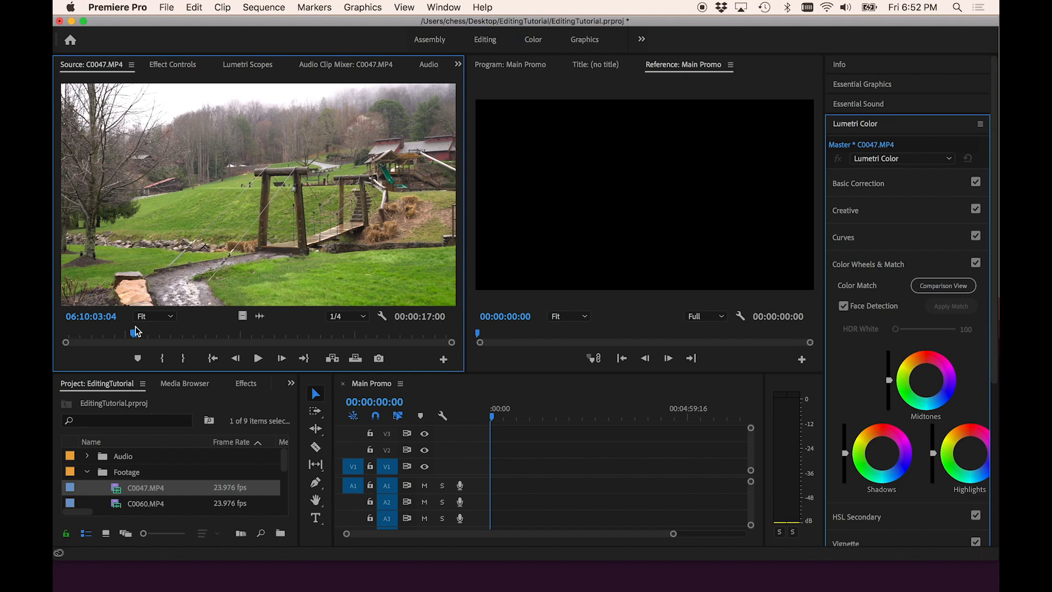
left_click_drag(134, 334, 146, 336)
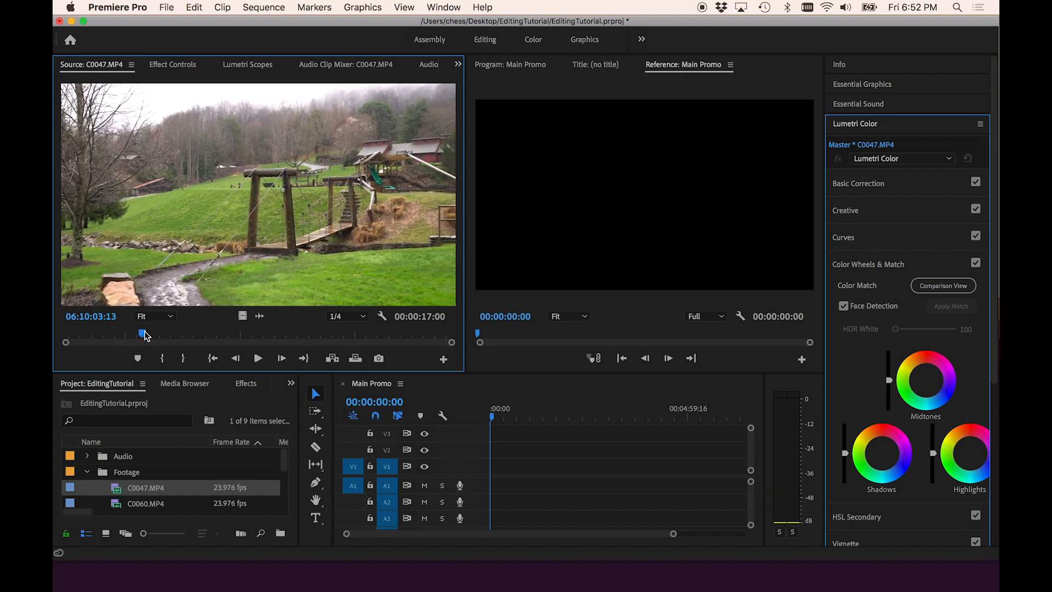
key("i")
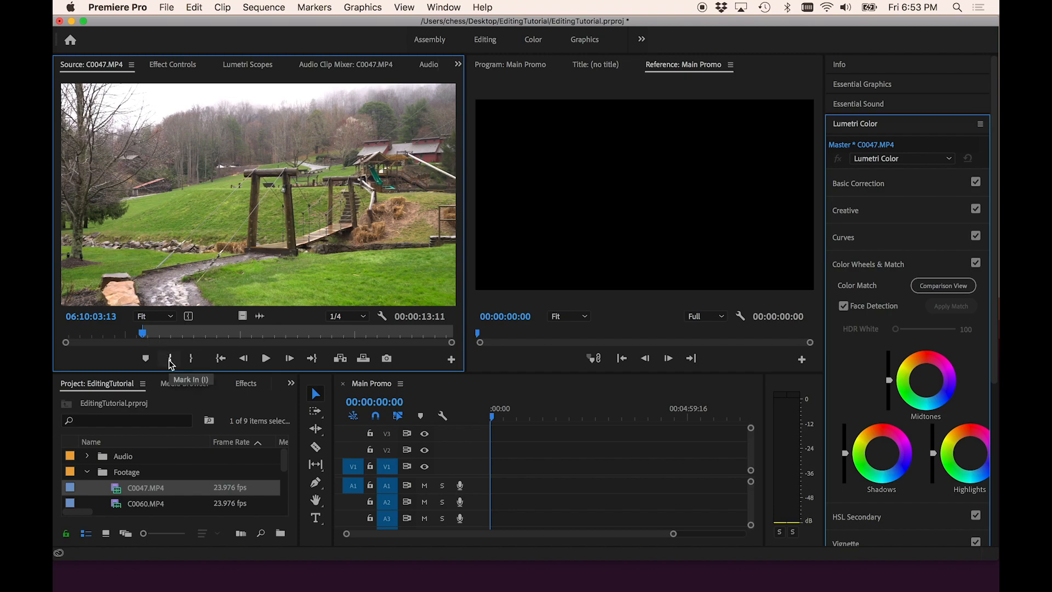
- Play C0047 forward and set its Out point for a 00:00:03:00 In/Out duration
key("space")
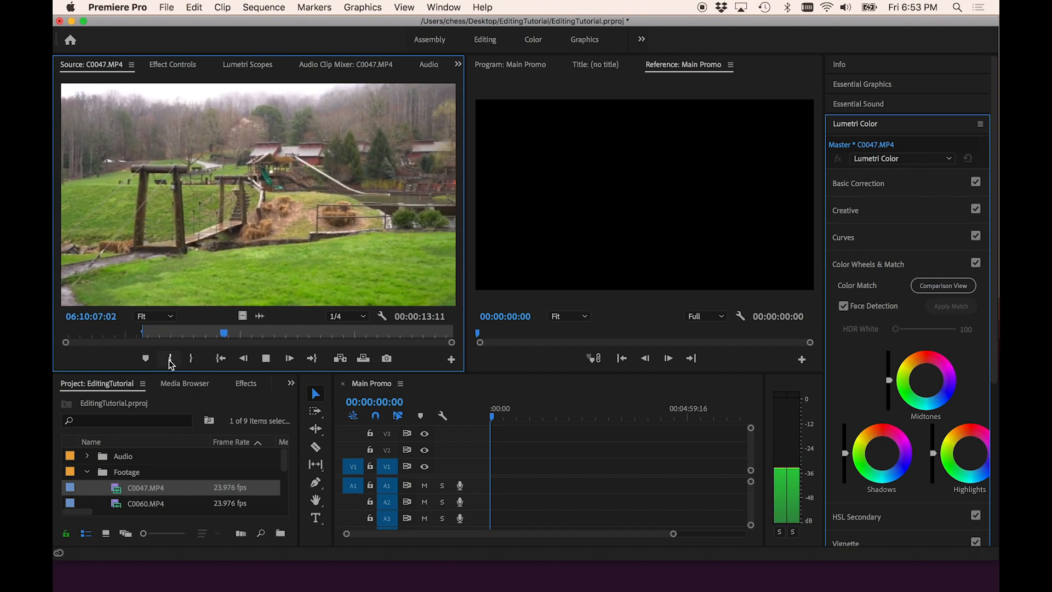
key("space")
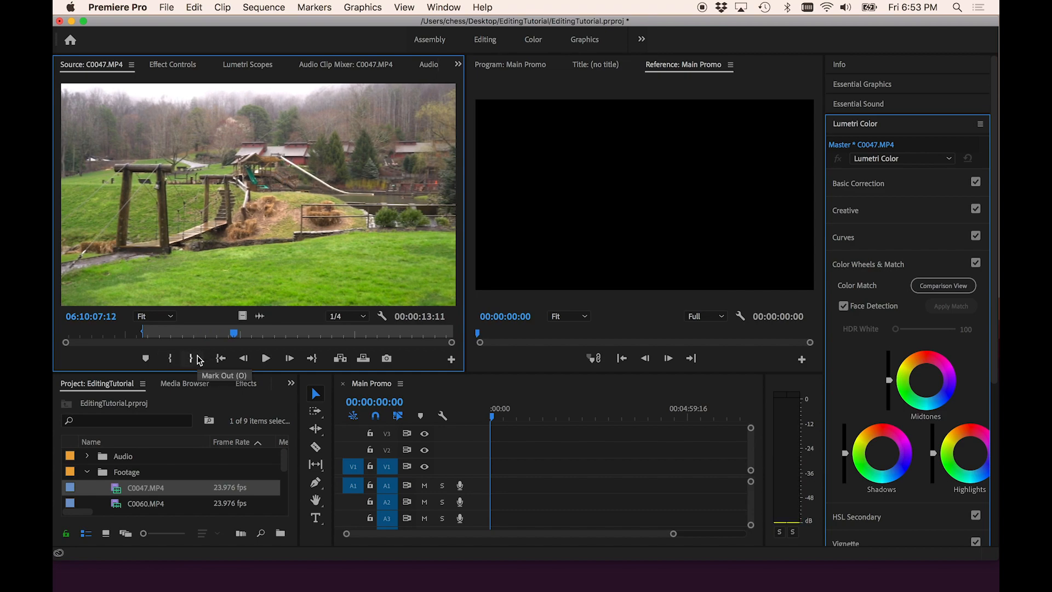
left_click(191, 359)
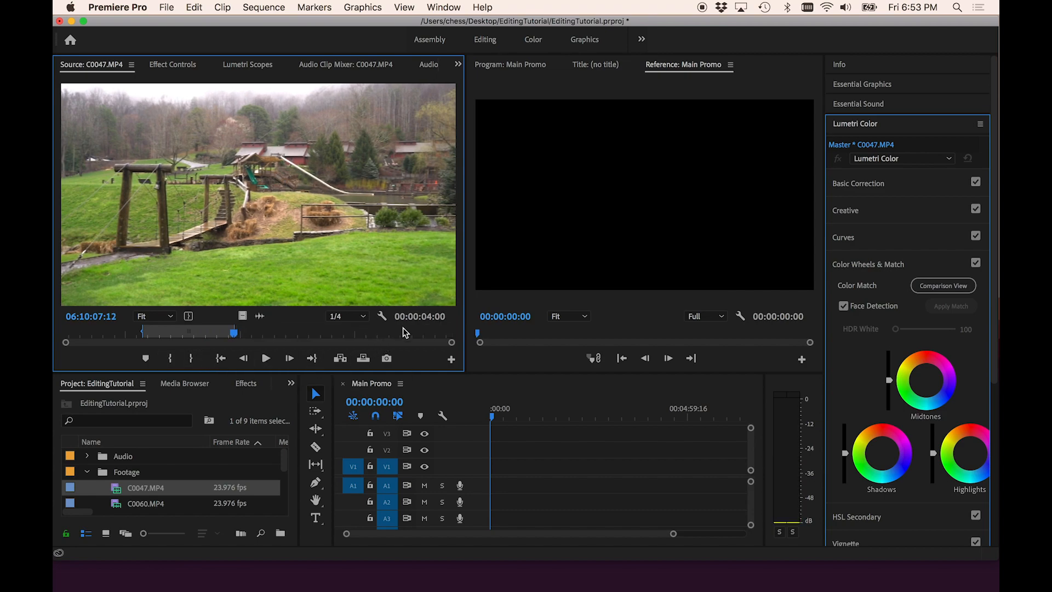
key("j")
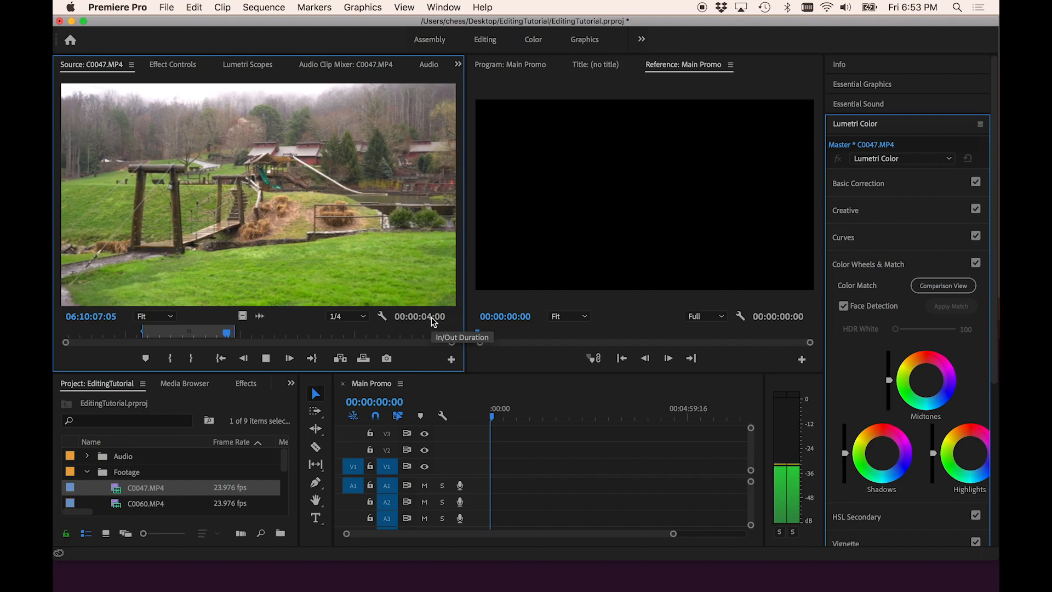
key("k")
key("o")
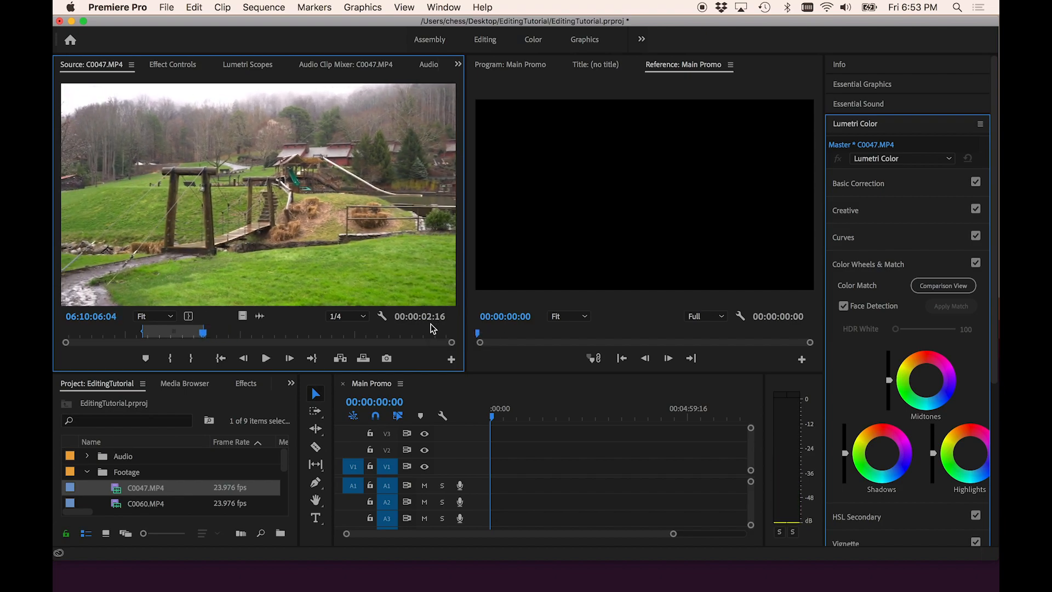
key("l")
key("o")
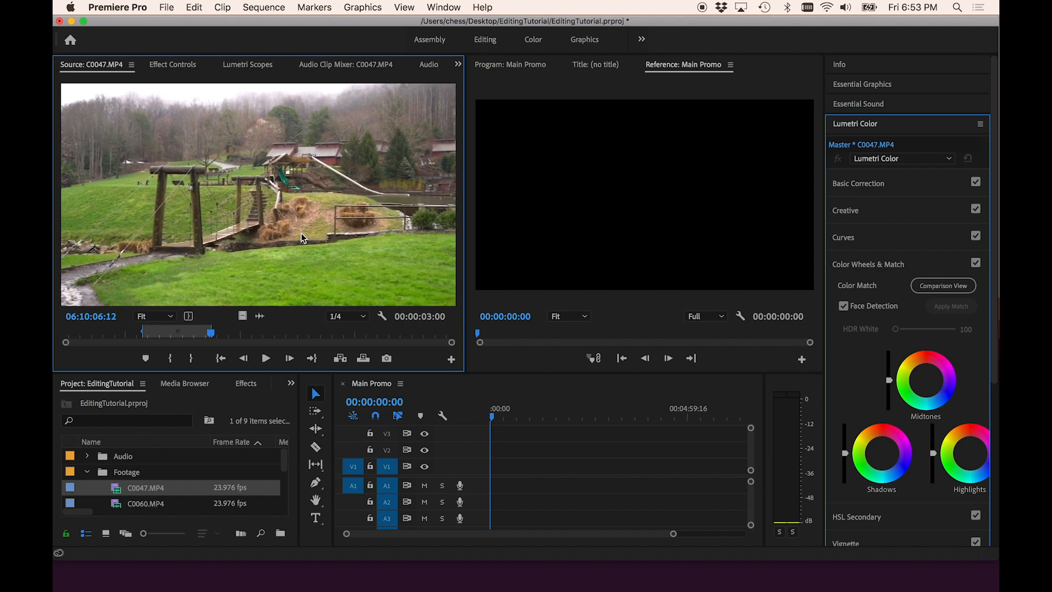
- Drag the marked C0047 clip onto the start of the Main Promo timeline and zoom the timeline in
left_click_drag(250, 205, 491, 466)
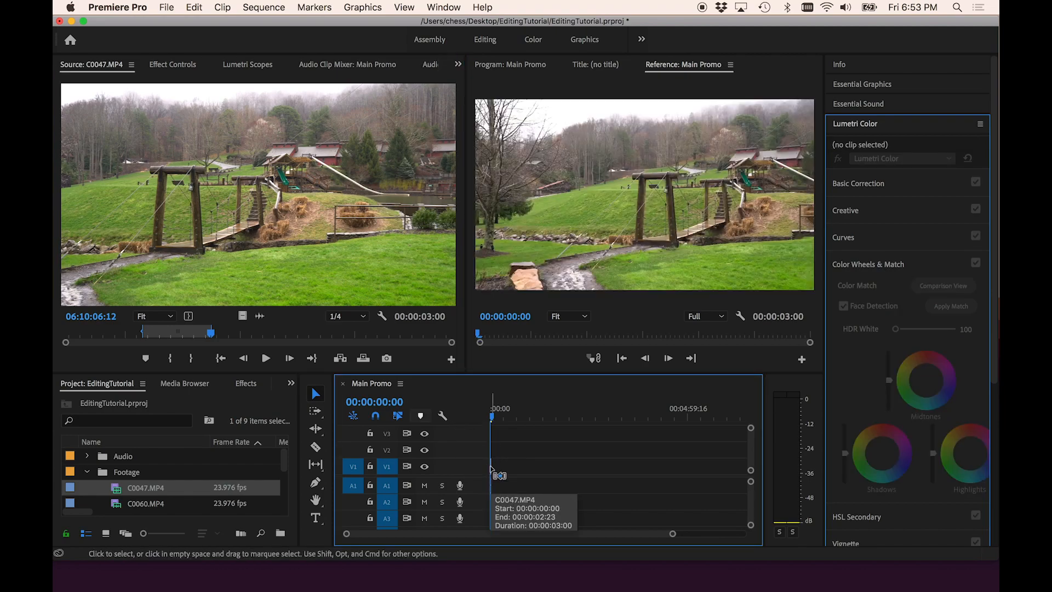
left_click(495, 466)
key("=")
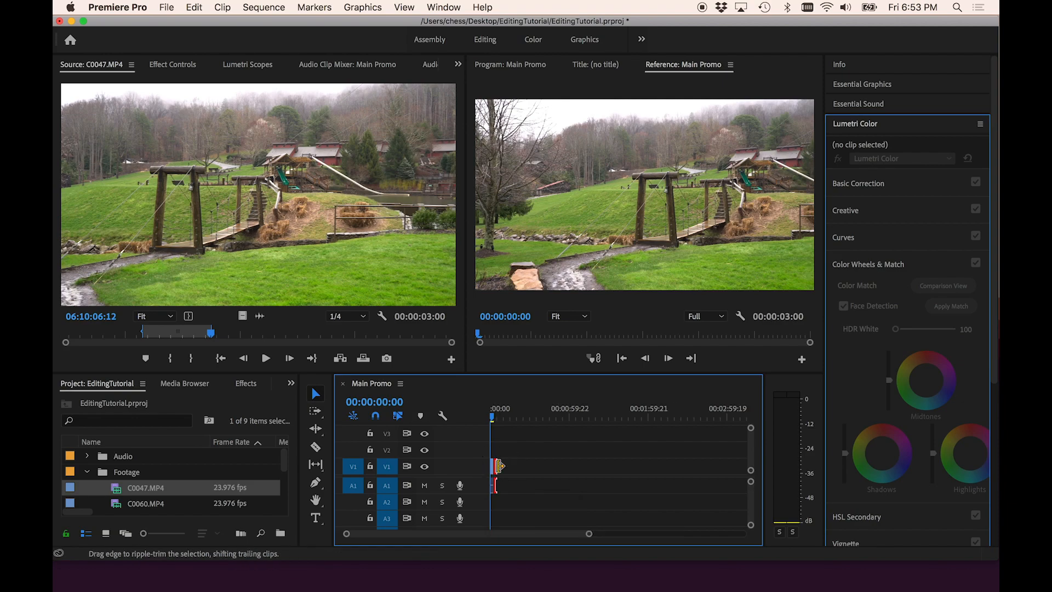
key("=")
key("=")
key("=")
key("=")
key("=")
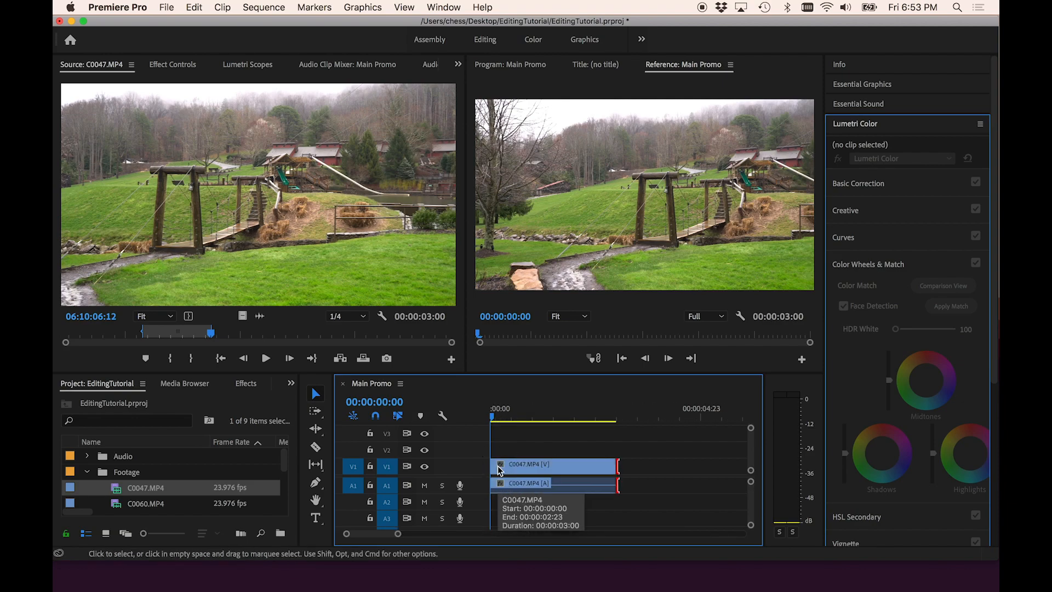
key("=")
key("minus")
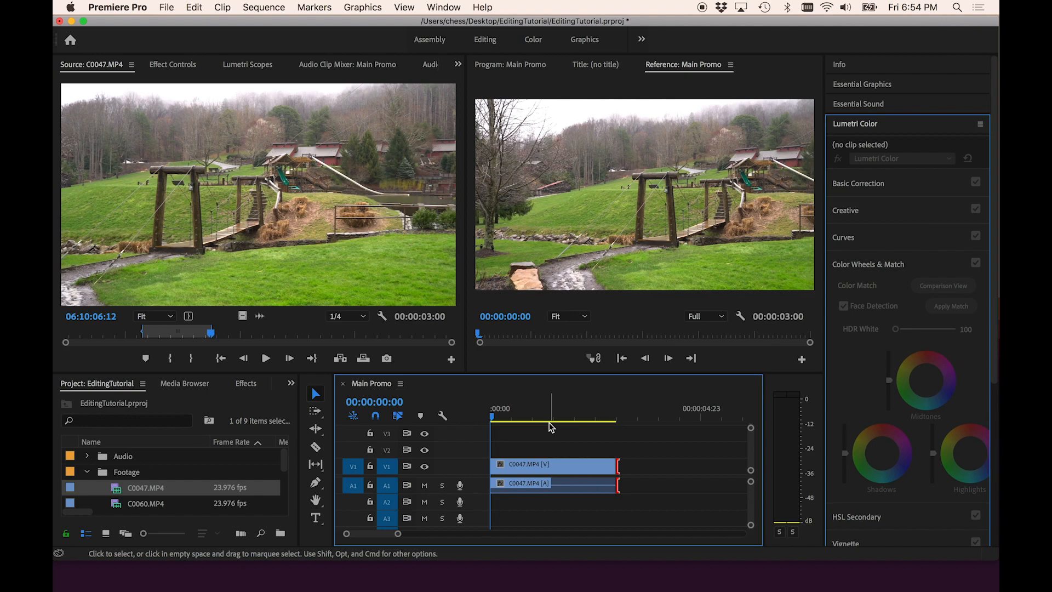
- Play back the start of the Main Promo sequence from the timeline
left_click(520, 410)
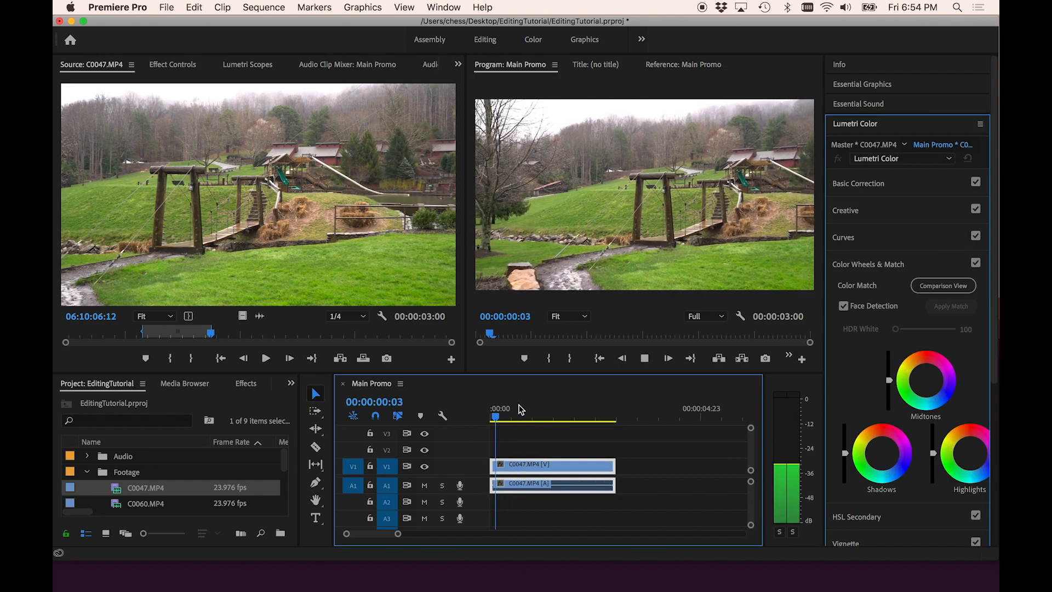
left_click(520, 410)
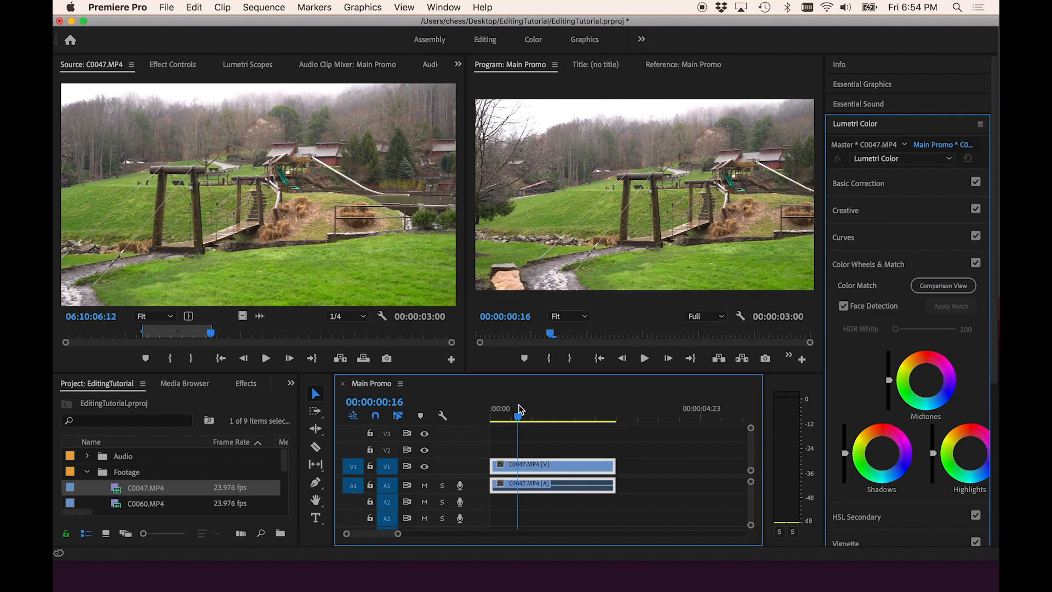
key("space")
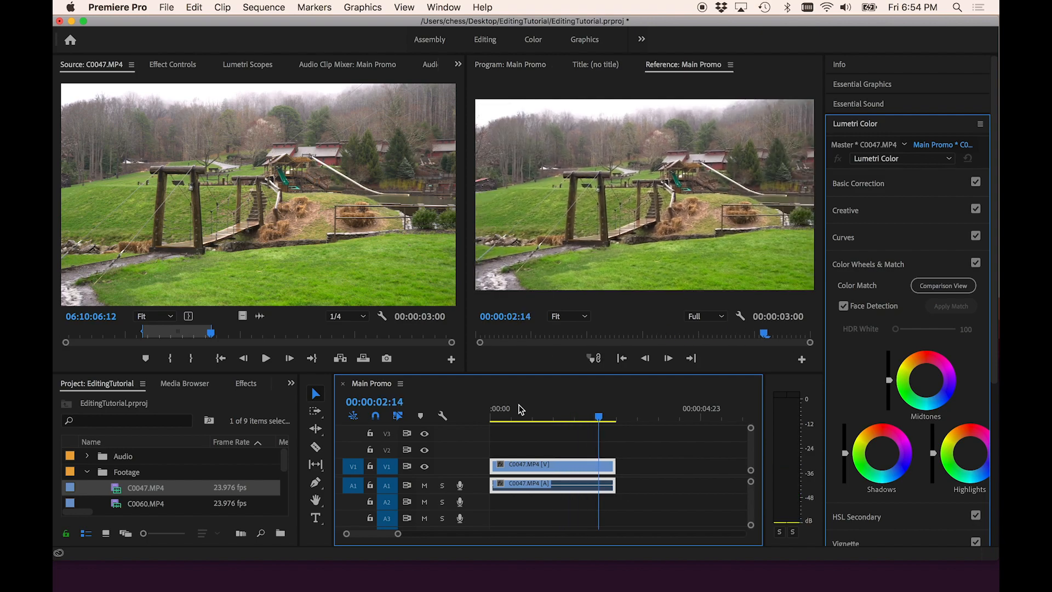
left_click(520, 409)
key("space")
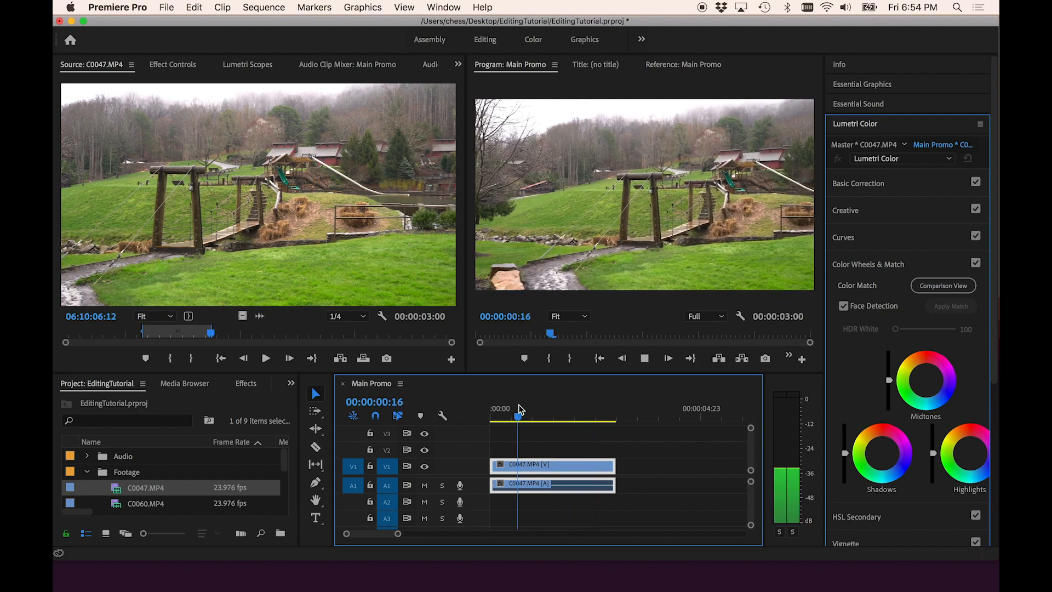
key("j")
key("j")
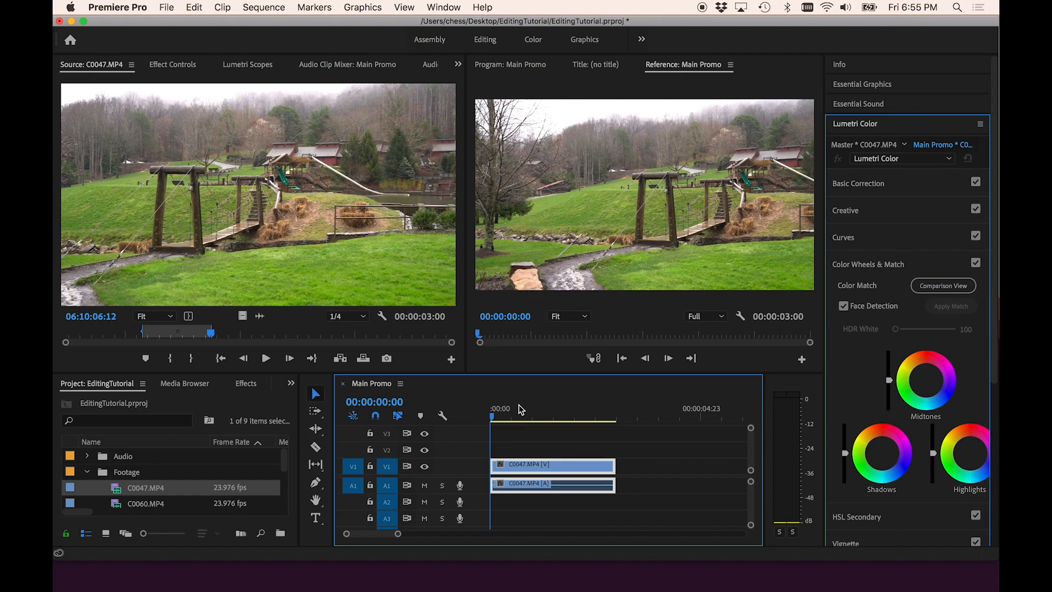
- Zoom the timeline out and move the playhead to the end of the first clip
key("minus")
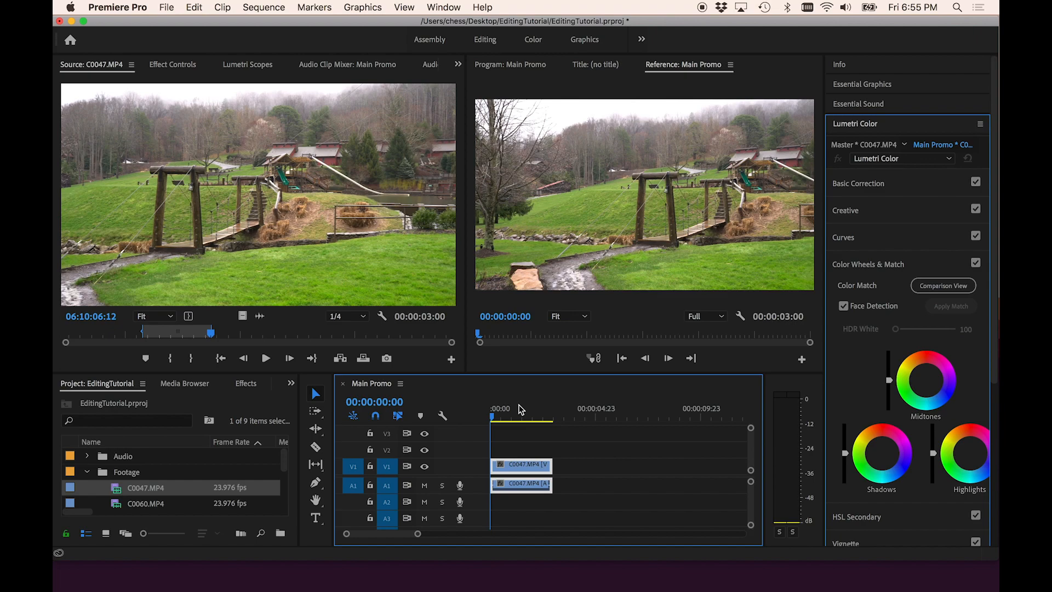
key("equal")
key("minus")
key("equal")
key("equal")
key("minus")
key("minus")
key("minus")
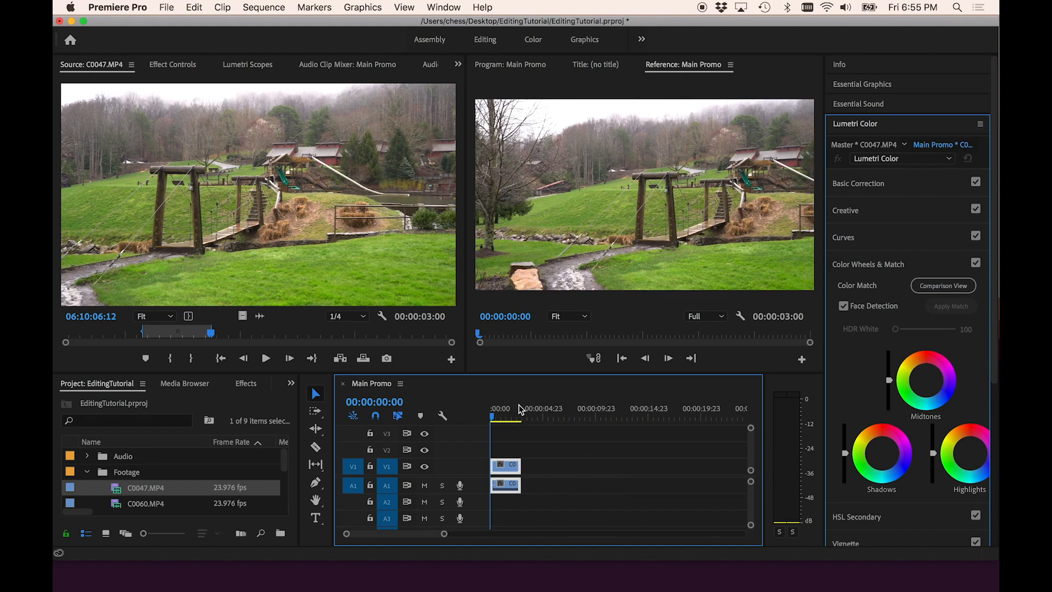
left_click(545, 440)
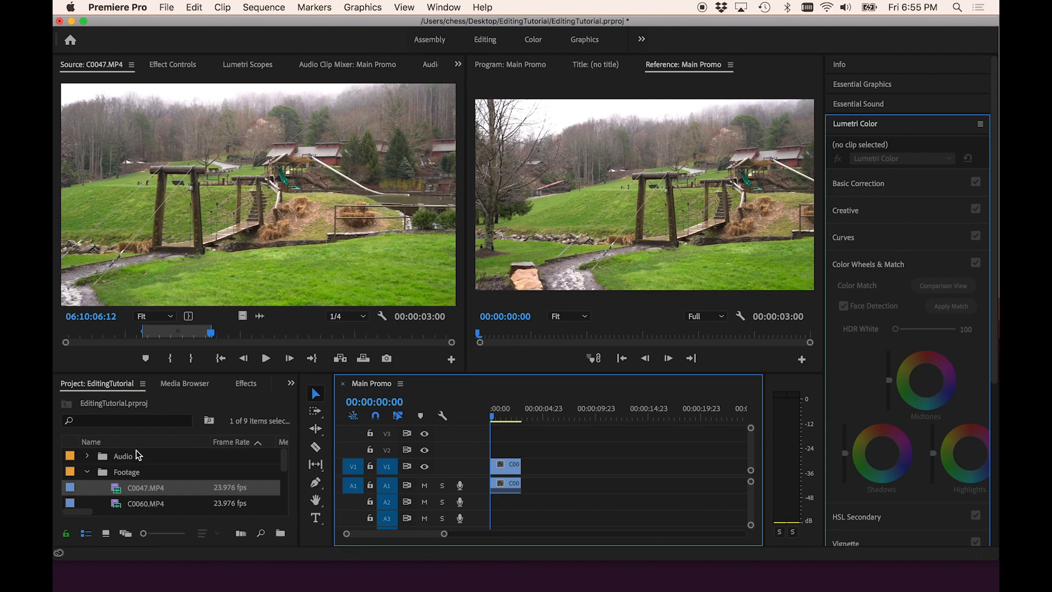
left_click(506, 420)
left_click_drag(508, 421, 521, 419)
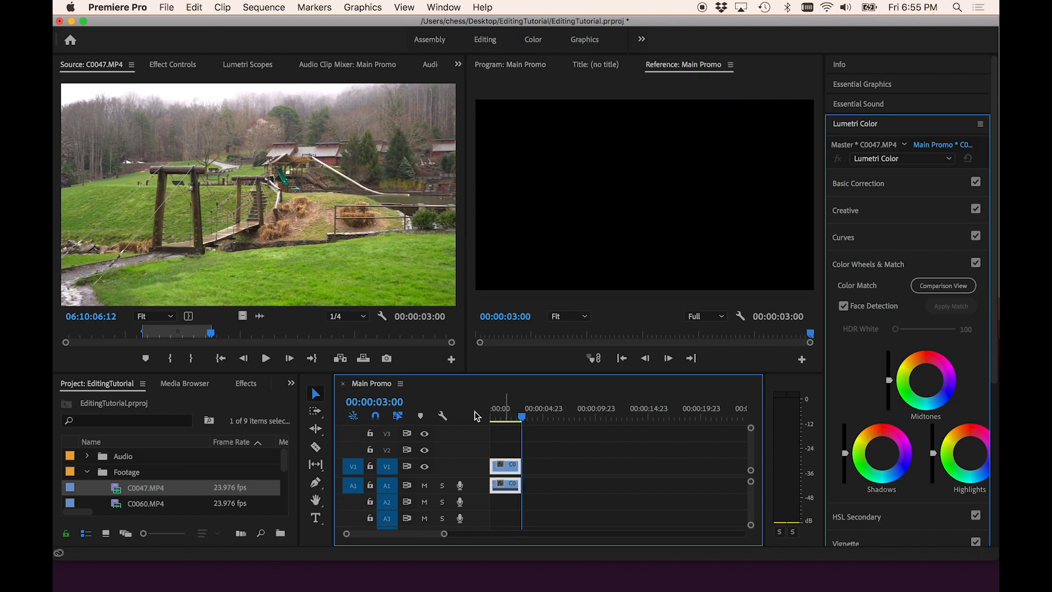
- Open C0060.MP4 and then C0080.MP4 in the Source monitor
double_click(115, 504)
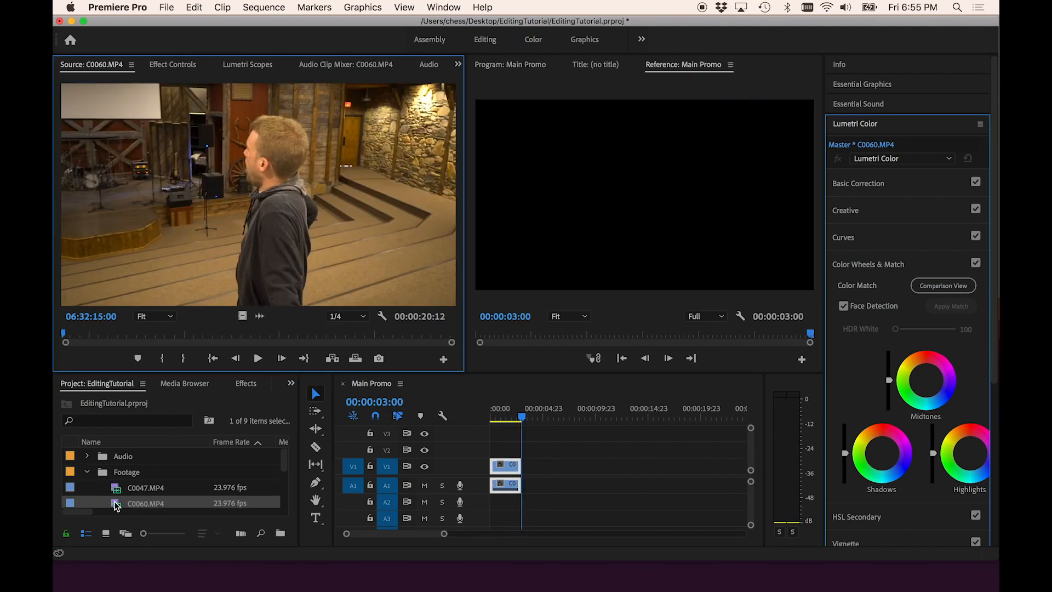
scroll(116, 505, "down", 3)
double_click(116, 473)
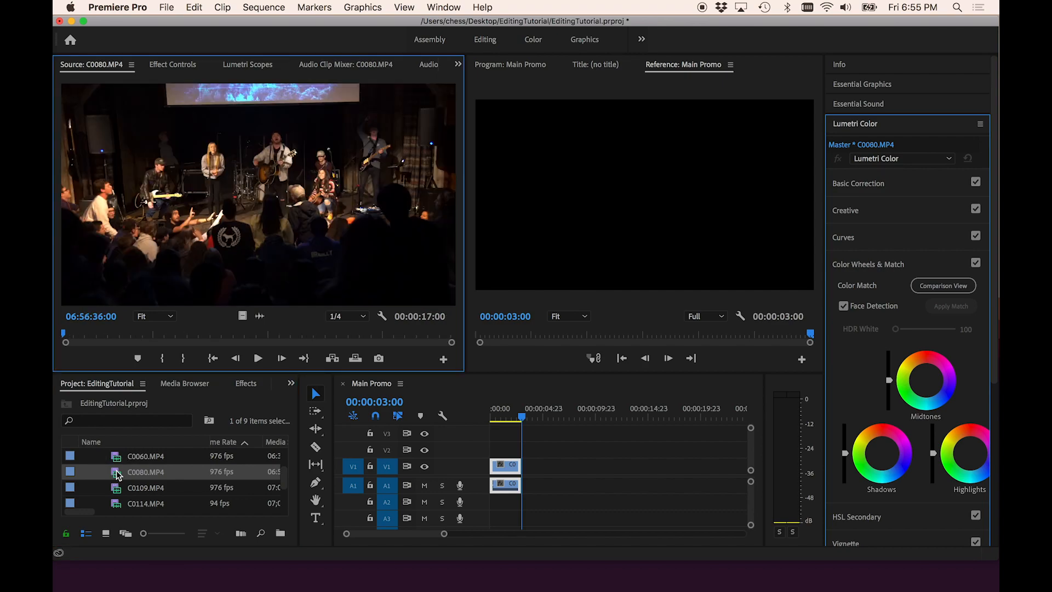
- Mark a 3-second In/Out range on C0080 and drag it onto the timeline right after the first clip
left_click(116, 333)
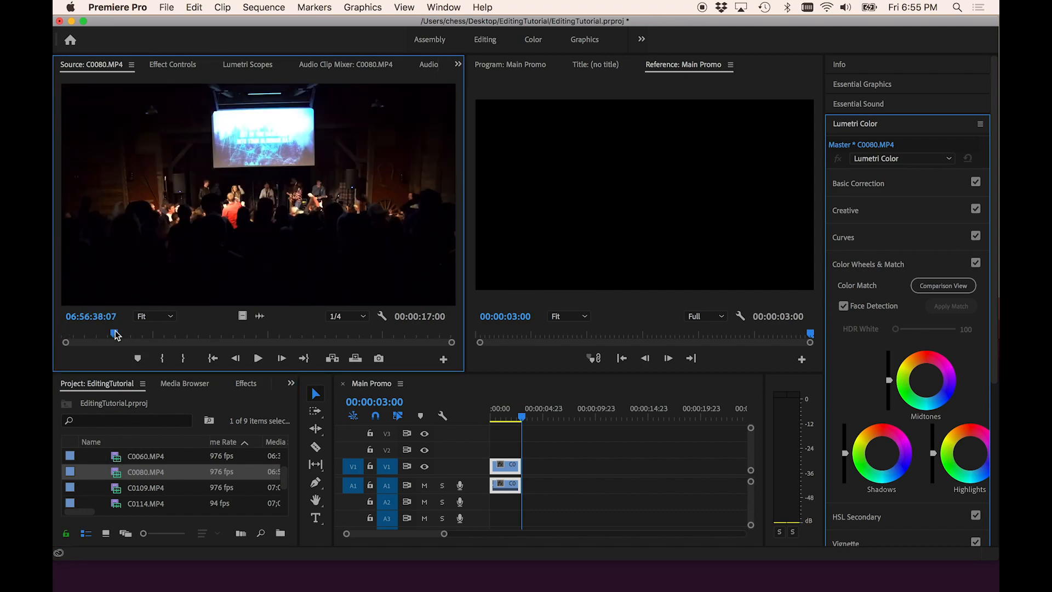
left_click(99, 332)
key("i")
key("space")
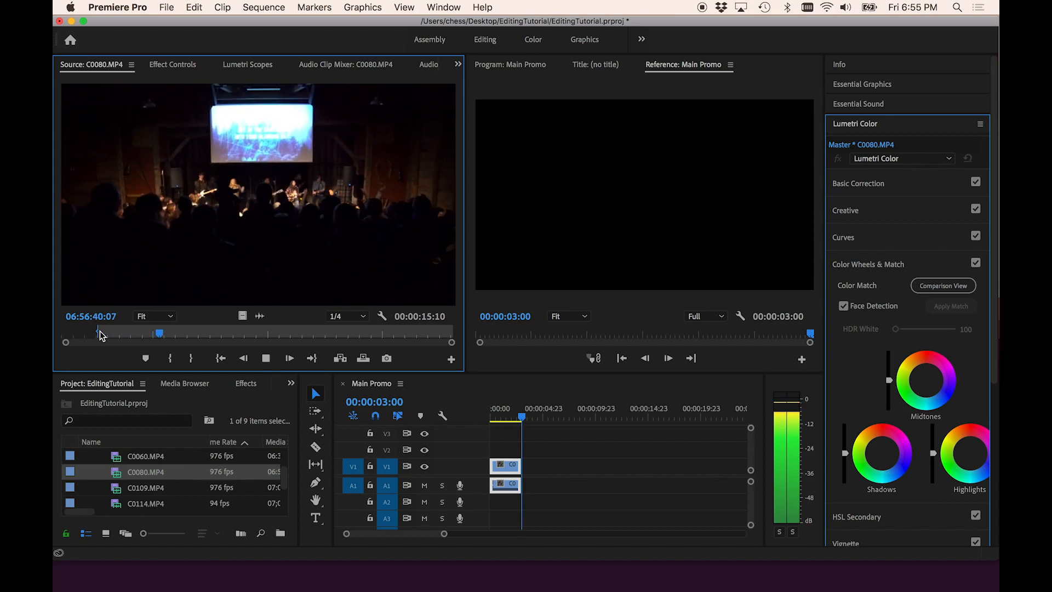
key("o")
key("space")
left_click_drag(251, 234, 529, 473)
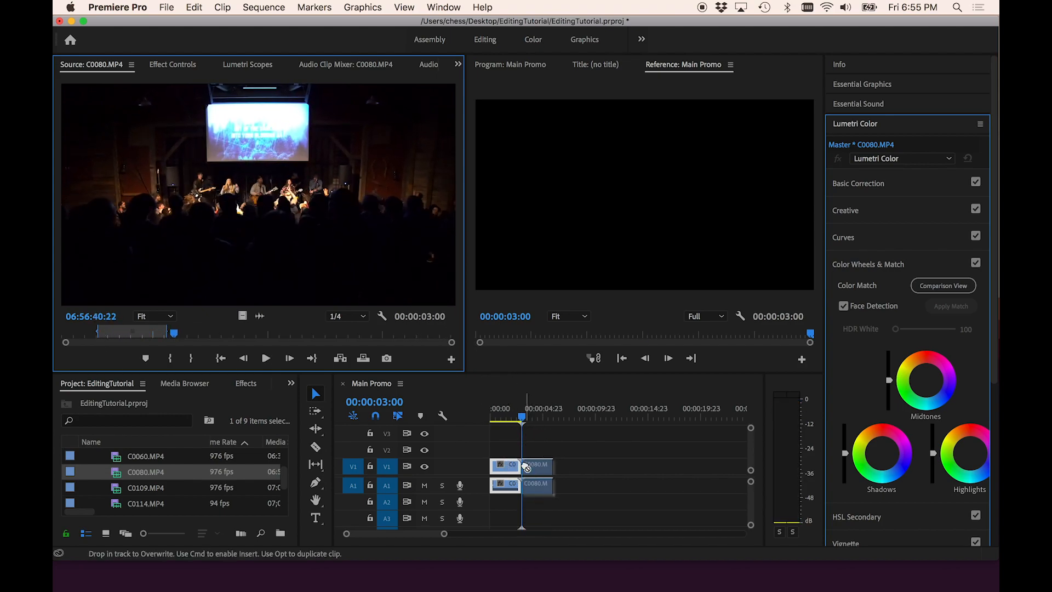
- Open C0109.MP4 in the Source monitor, mark an In/Out range of about 2 seconds, and drag it onto the timeline after the C0080 clip
double_click(117, 492)
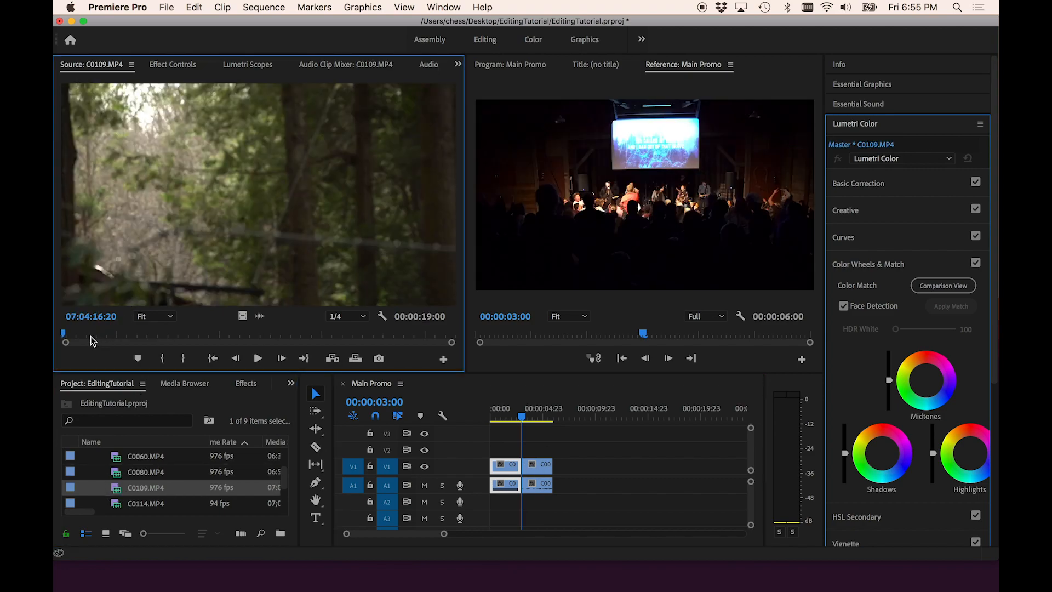
key("space")
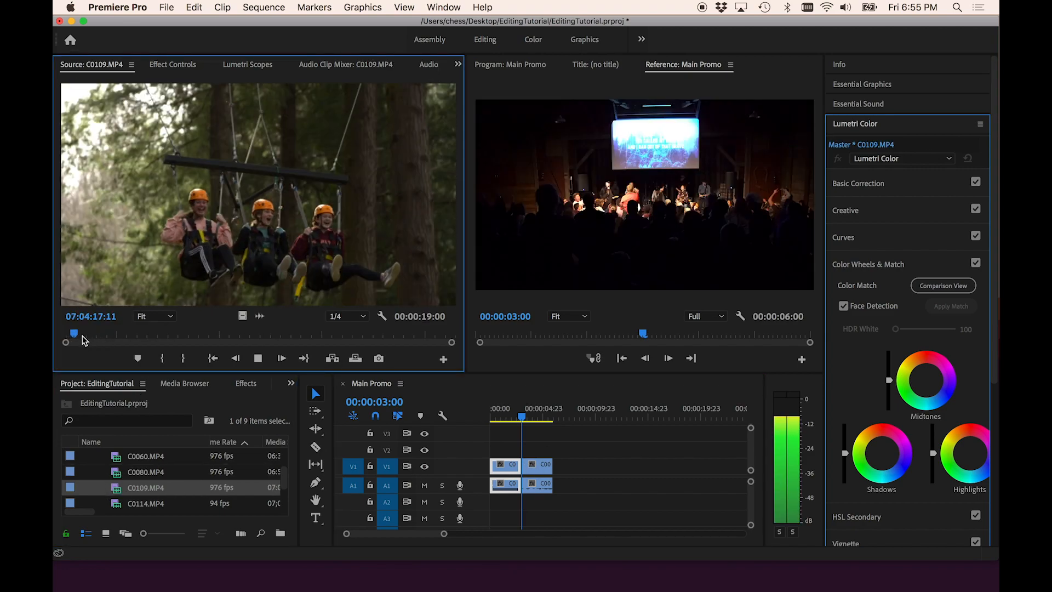
left_click_drag(82, 335, 55, 324)
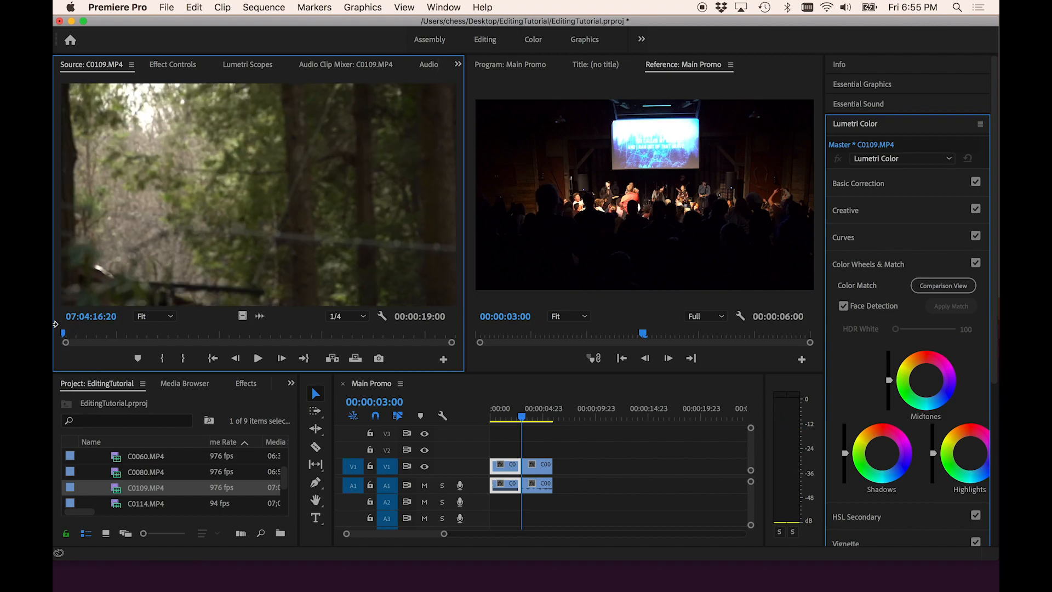
key("i")
key("space")
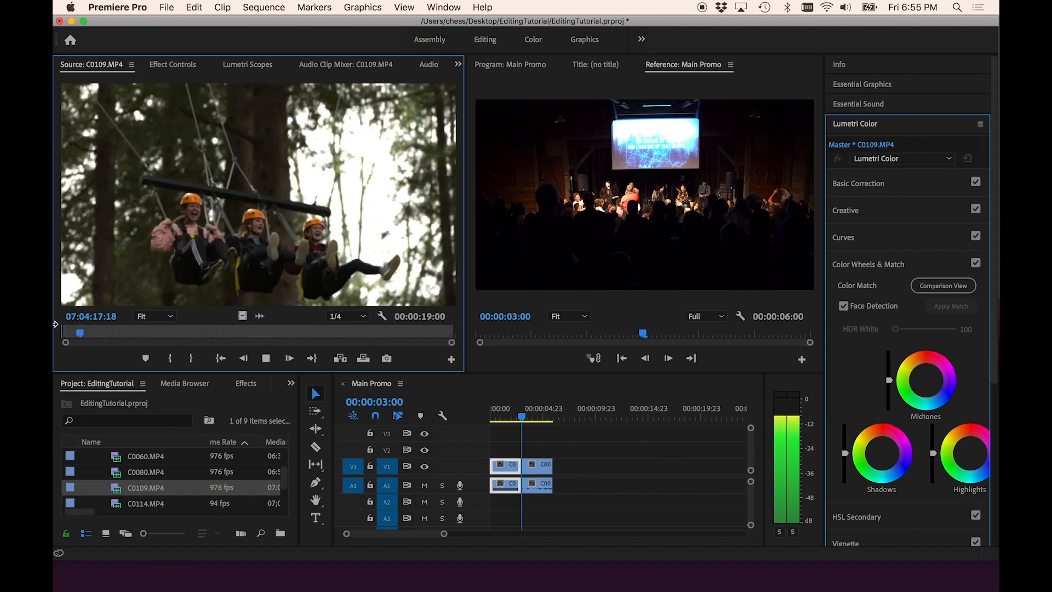
key("o")
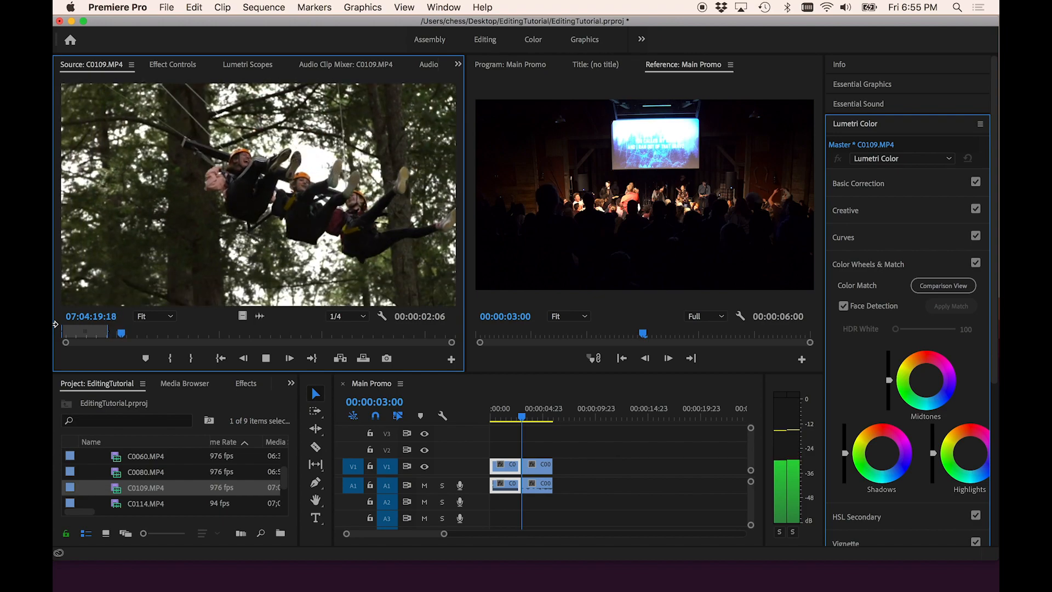
key("space")
left_click_drag(279, 236, 557, 470)
- Trim the end of the C0109 clip on the timeline while previewing, so the sequence ends at about 9 seconds
left_click(557, 417)
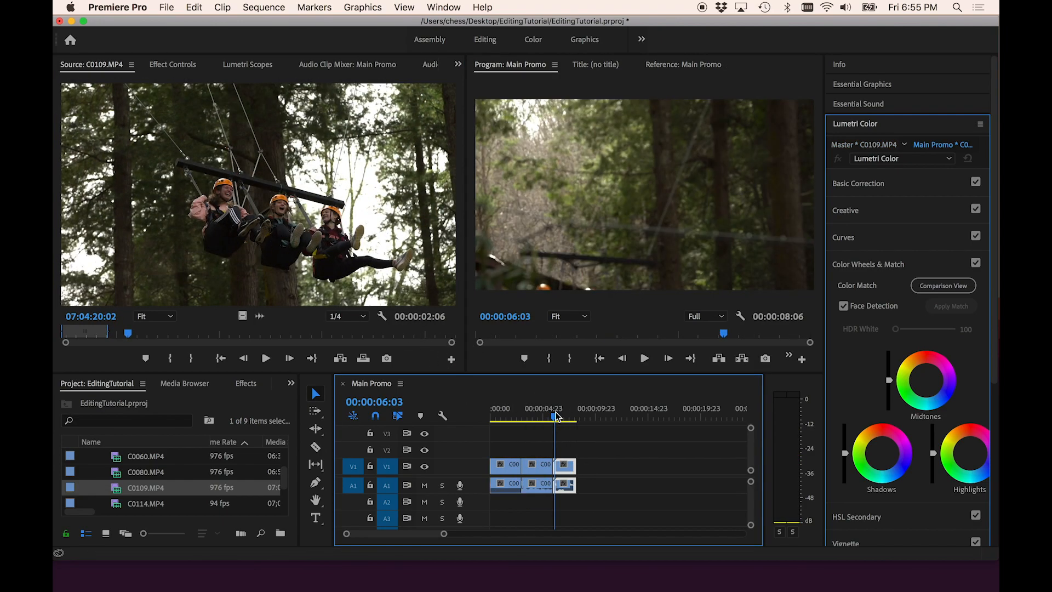
key("space")
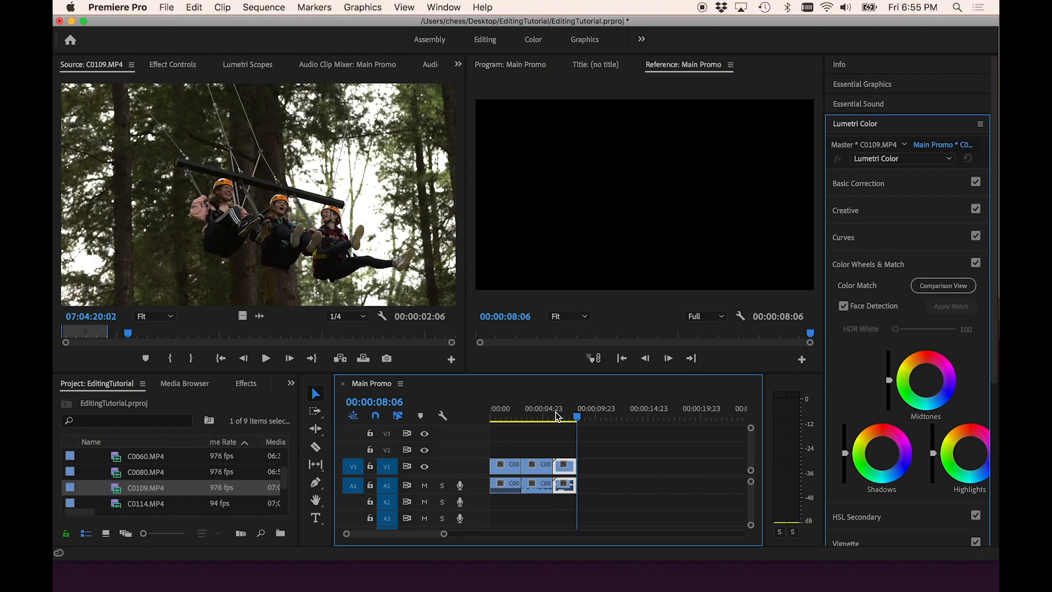
left_click(574, 466)
left_click_drag(575, 466, 604, 464)
key("space")
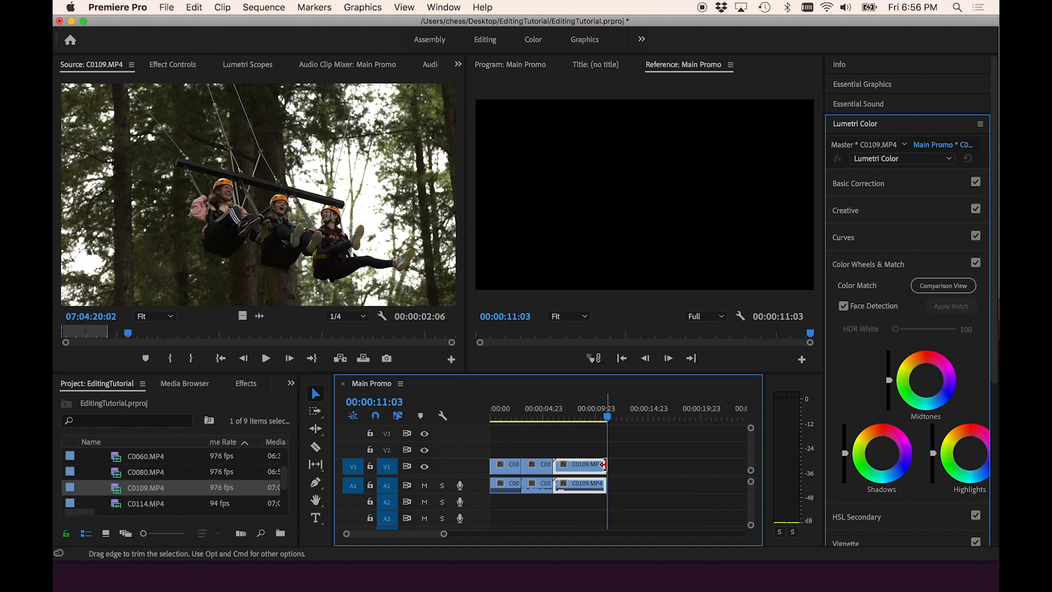
left_click_drag(607, 417, 593, 419)
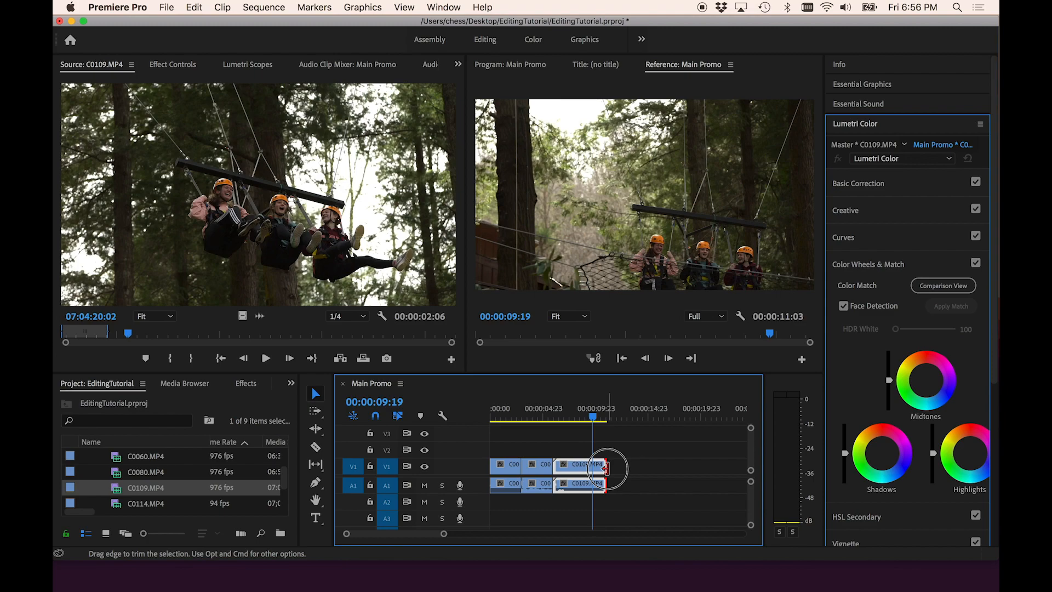
mouse_move(604, 467)
left_mouse_down()
mouse_move(570, 466)
mouse_move(603, 475)
mouse_move(611, 465)
left_mouse_up()
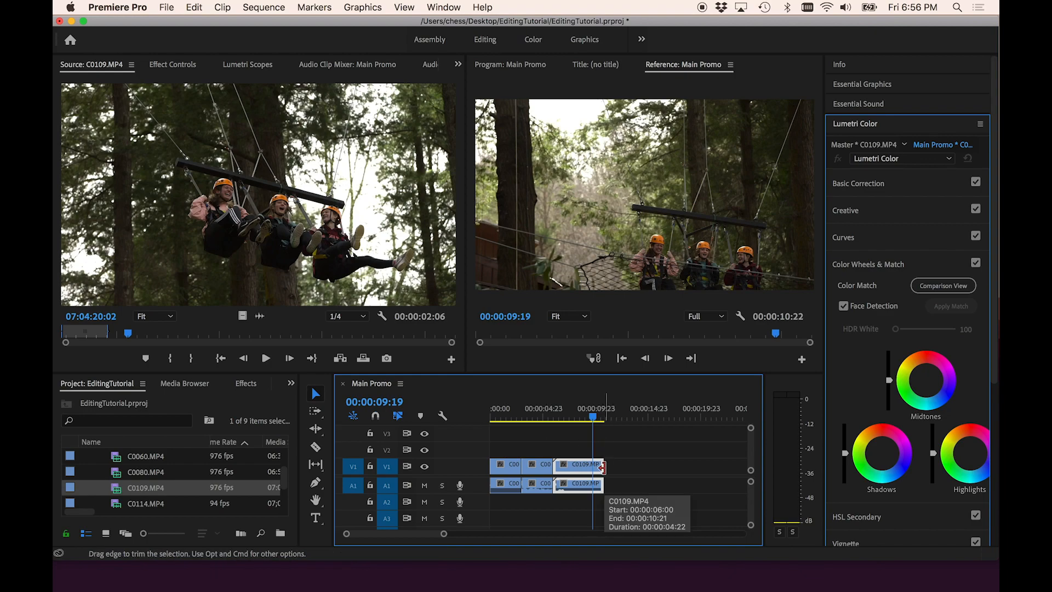
left_click_drag(602, 467, 585, 471)
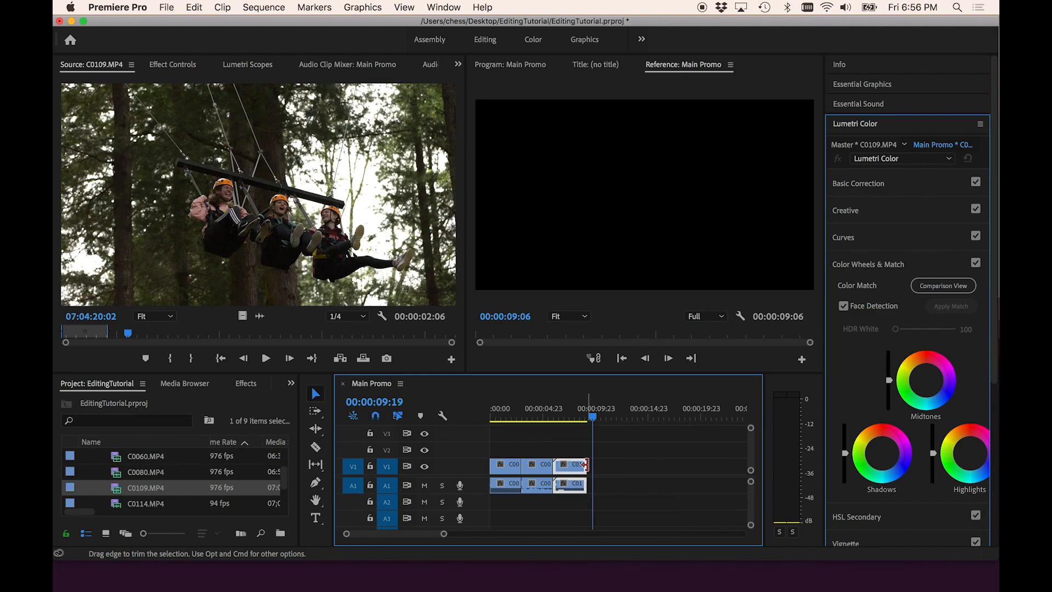
left_click(559, 411)
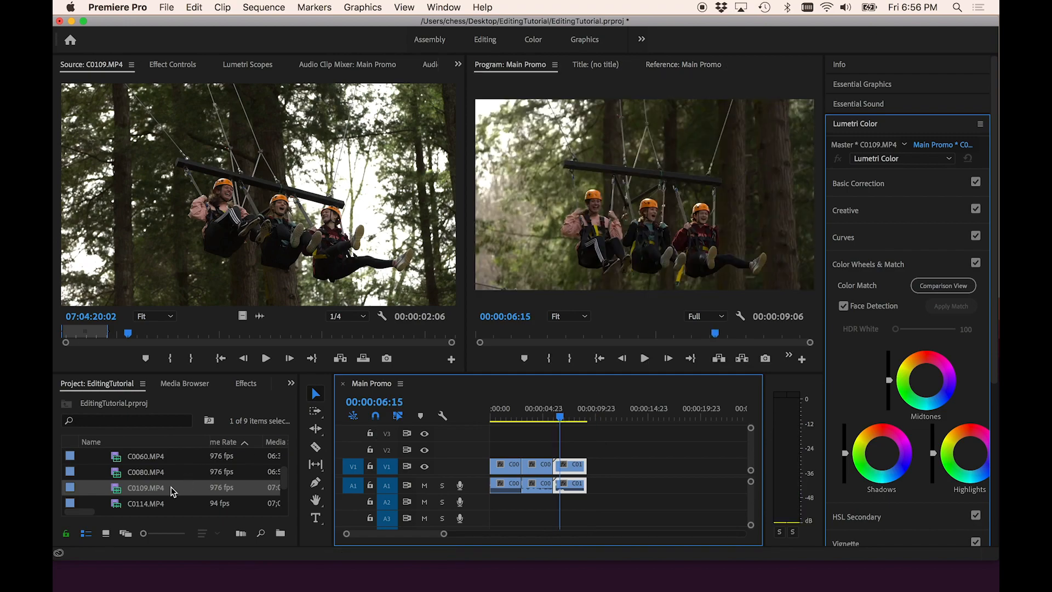
- Open C0114.MP4, mark an In/Out range of about 3 seconds, and drag it onto the timeline after the C0109 clip
double_click(117, 504)
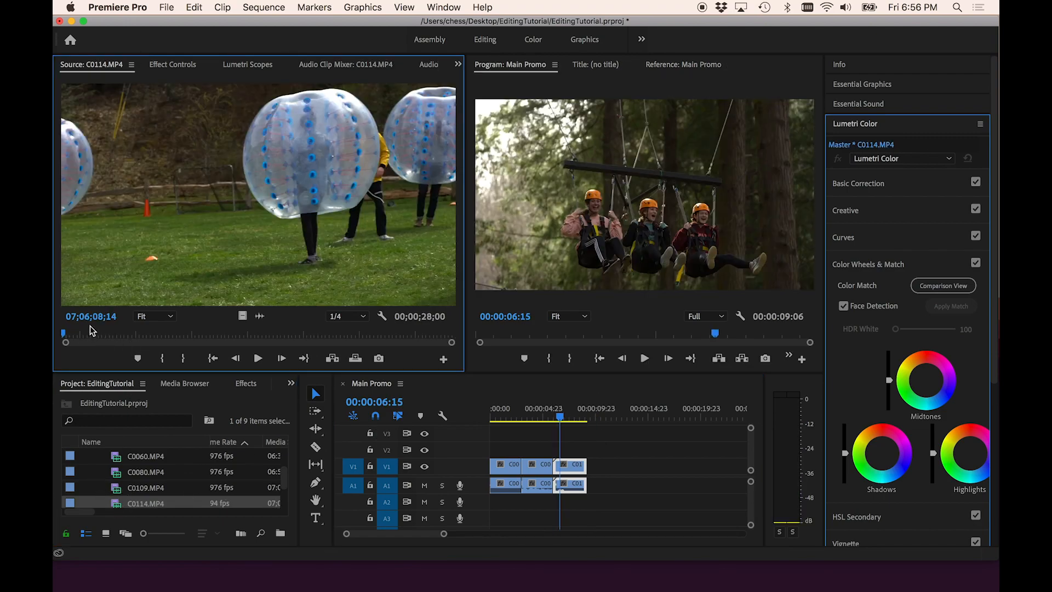
left_click(101, 332)
key("space")
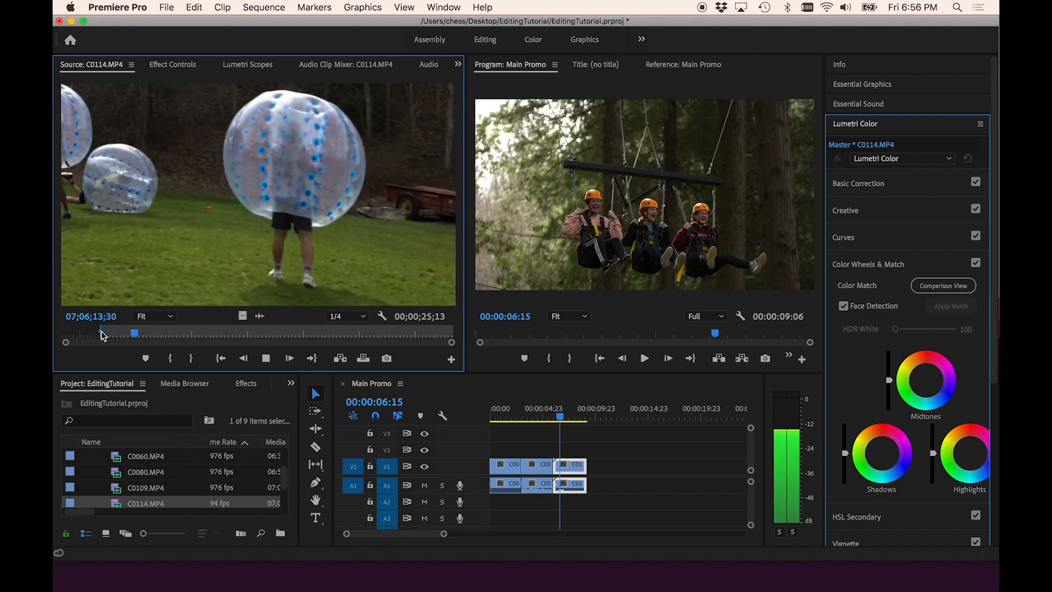
left_click(96, 333)
left_click(91, 331)
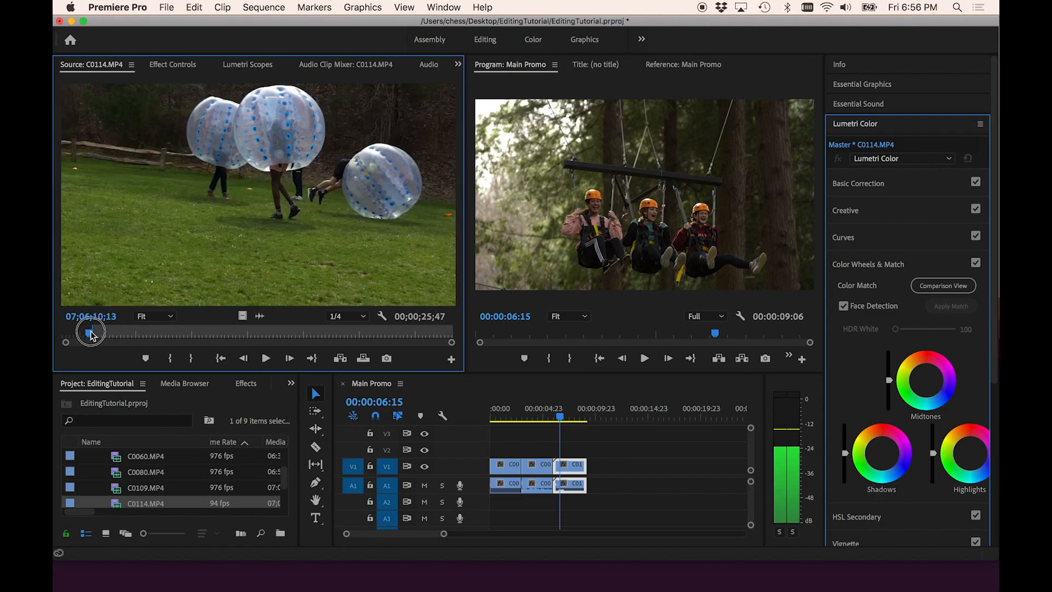
key("j")
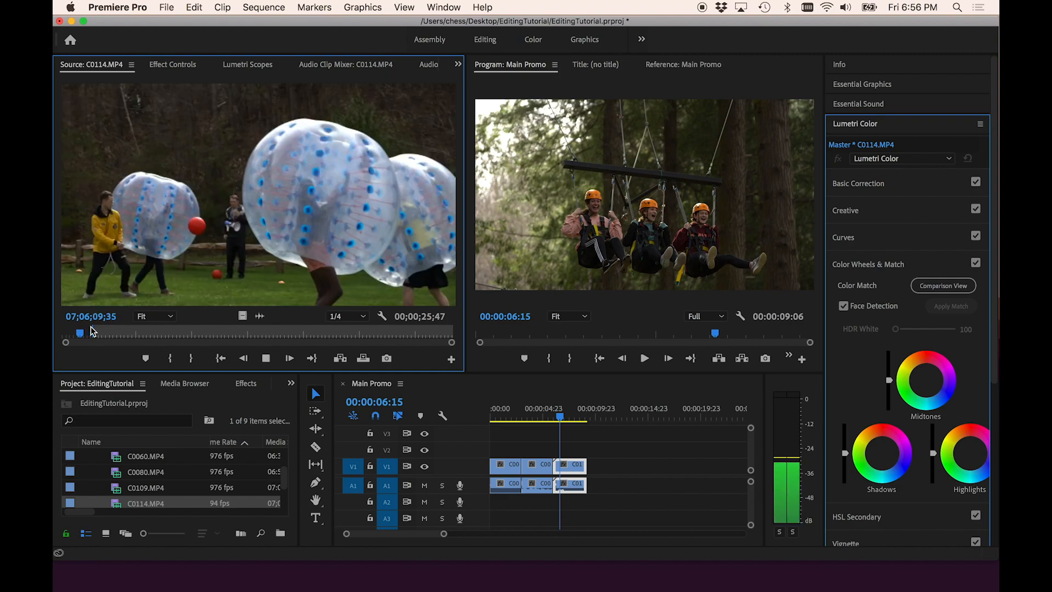
key("k")
key("i")
key("l")
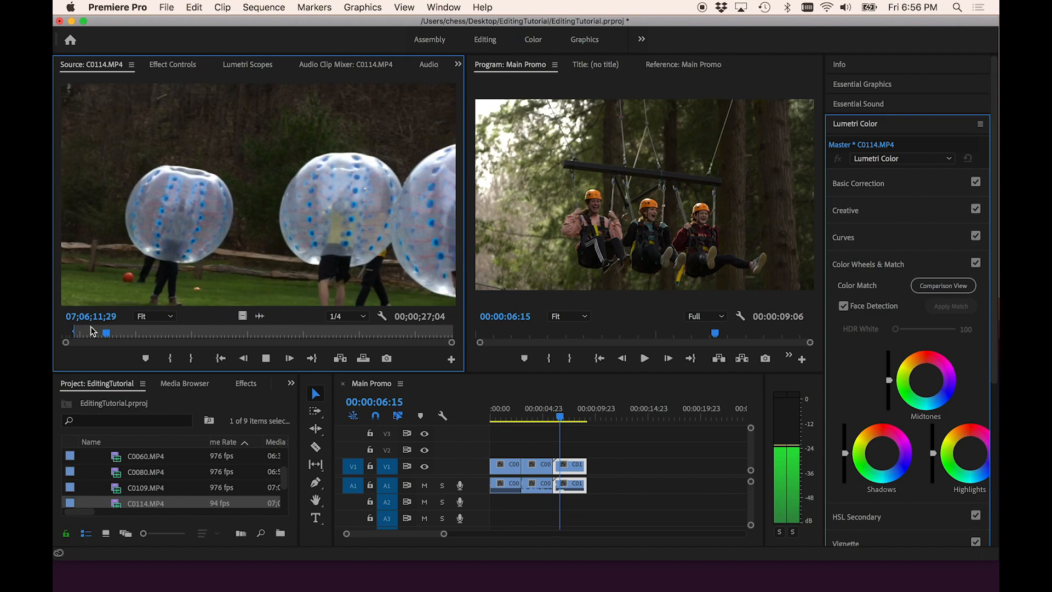
key("o")
key("k")
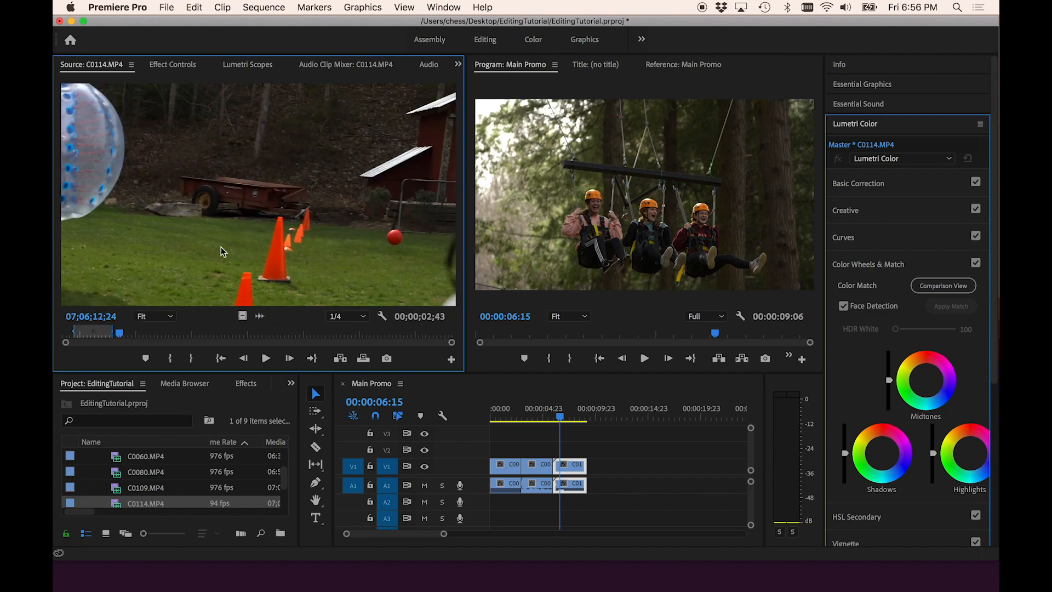
left_click_drag(224, 180, 598, 467)
- Play back the sequence from the start and mute audio track A1
left_click_drag(518, 419, 479, 415)
key("space")
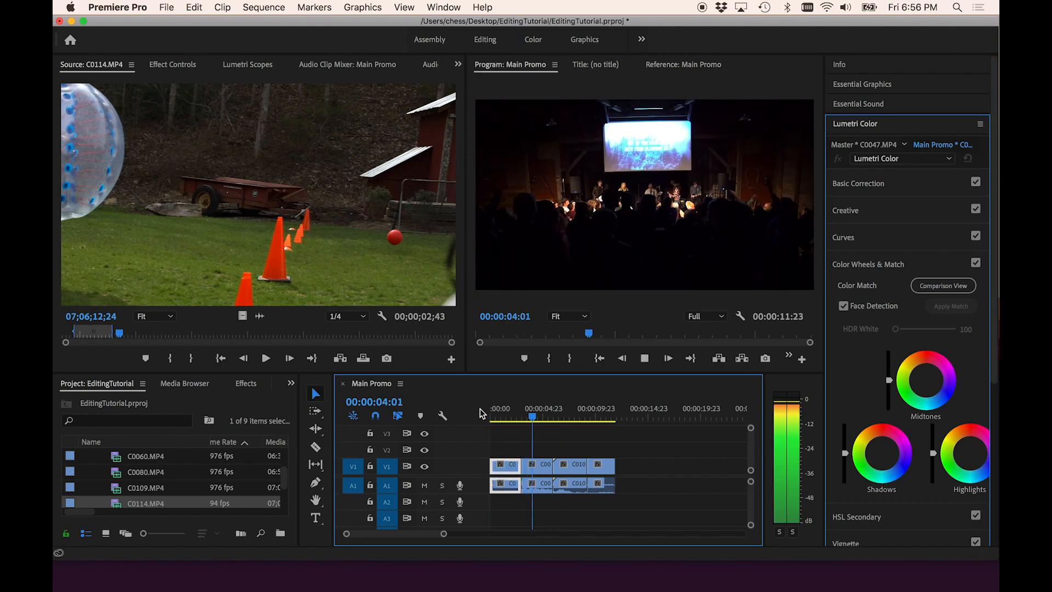
key("space")
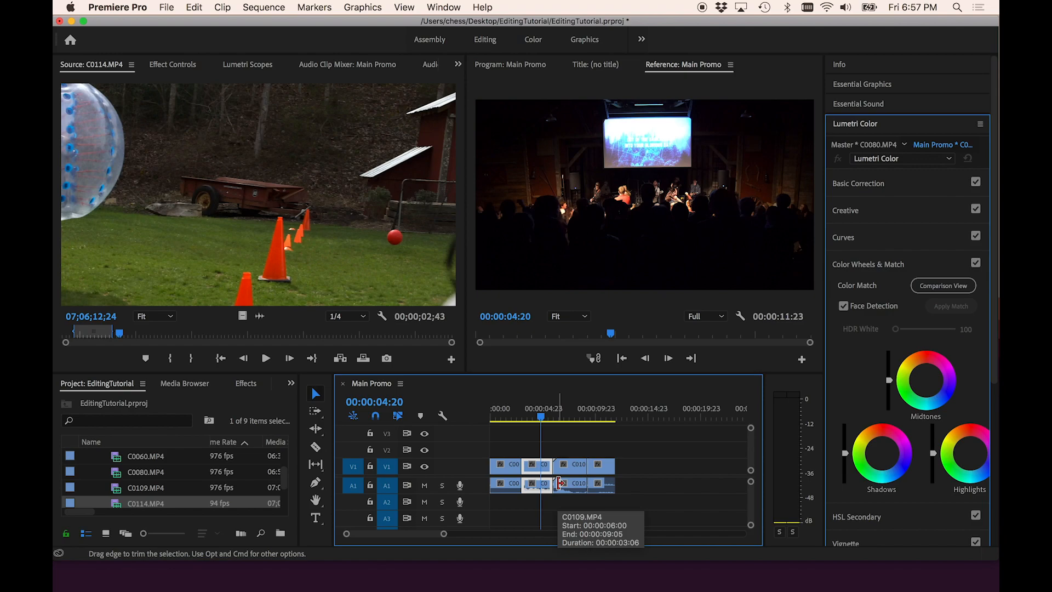
left_click(424, 486)
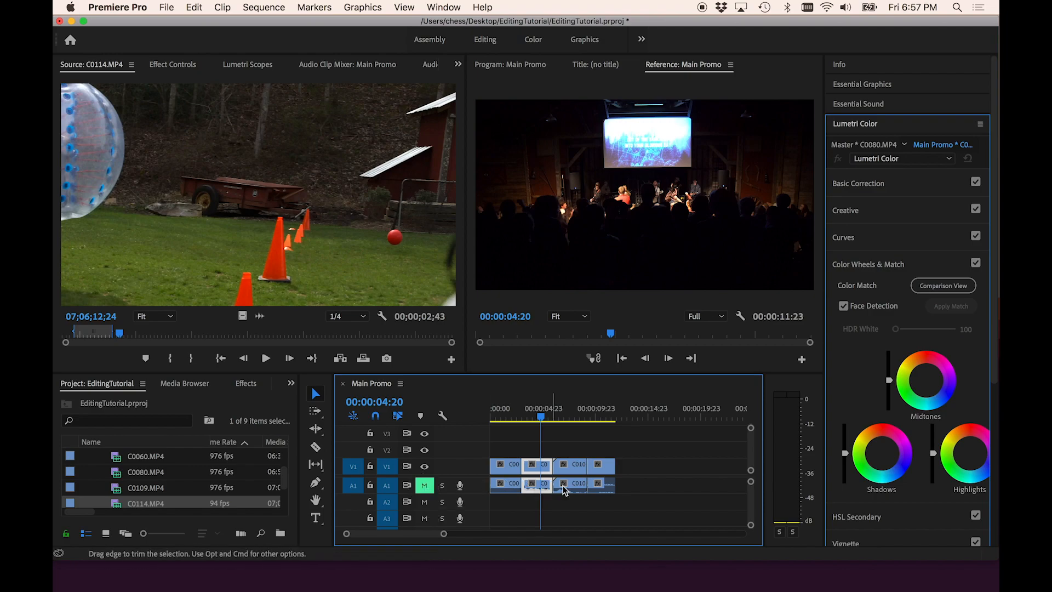
key("space")
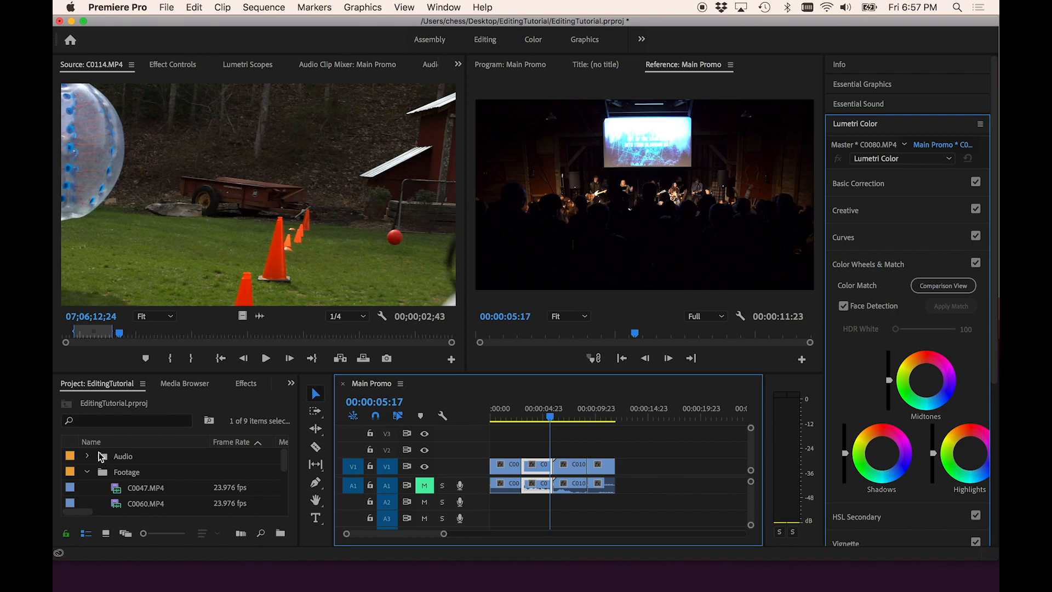
- Open the Visionary_PALA_instrumental music from the Audio folder, mark an In/Out range, and place it on track A2 at the sequence start
left_click(87, 456)
double_click(117, 477)
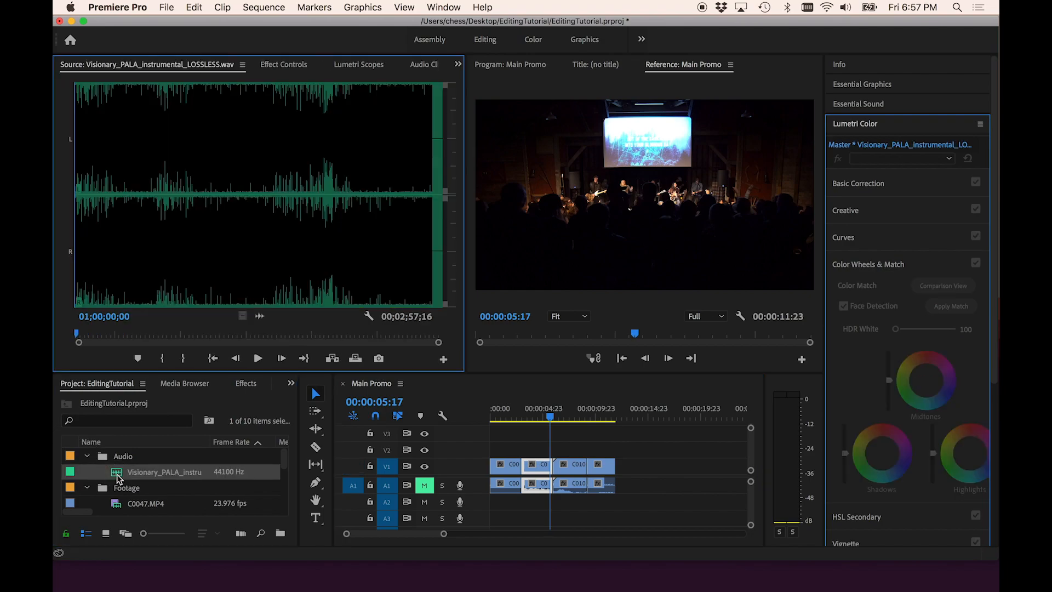
left_click(171, 335)
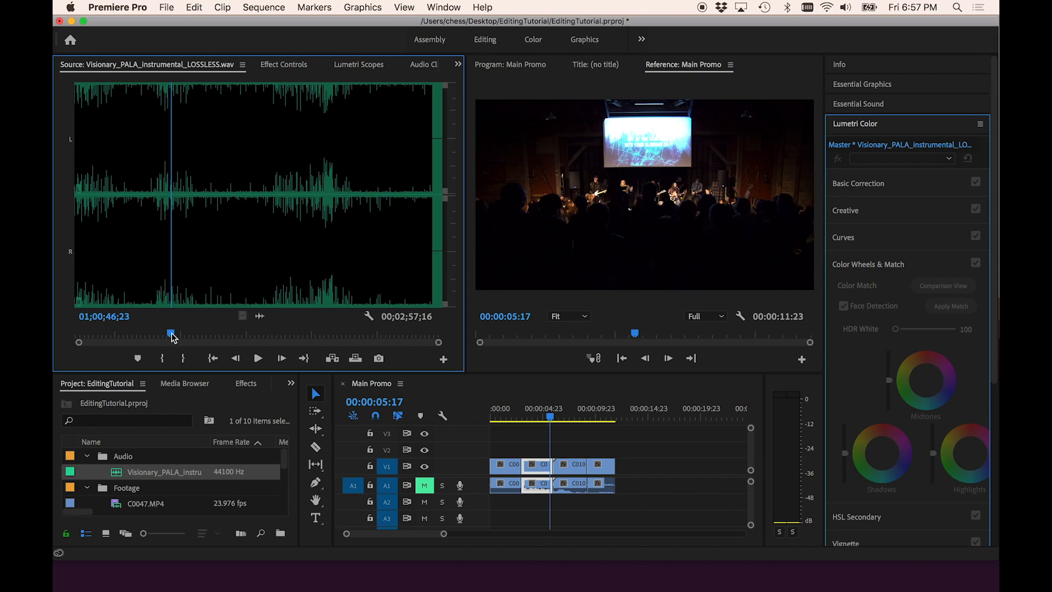
key("i")
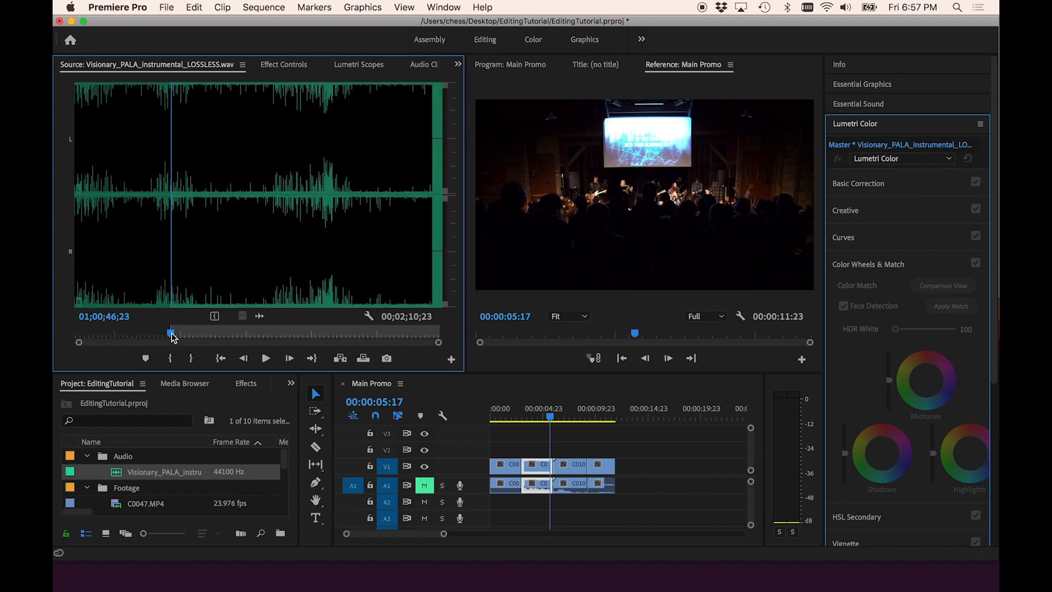
key("space")
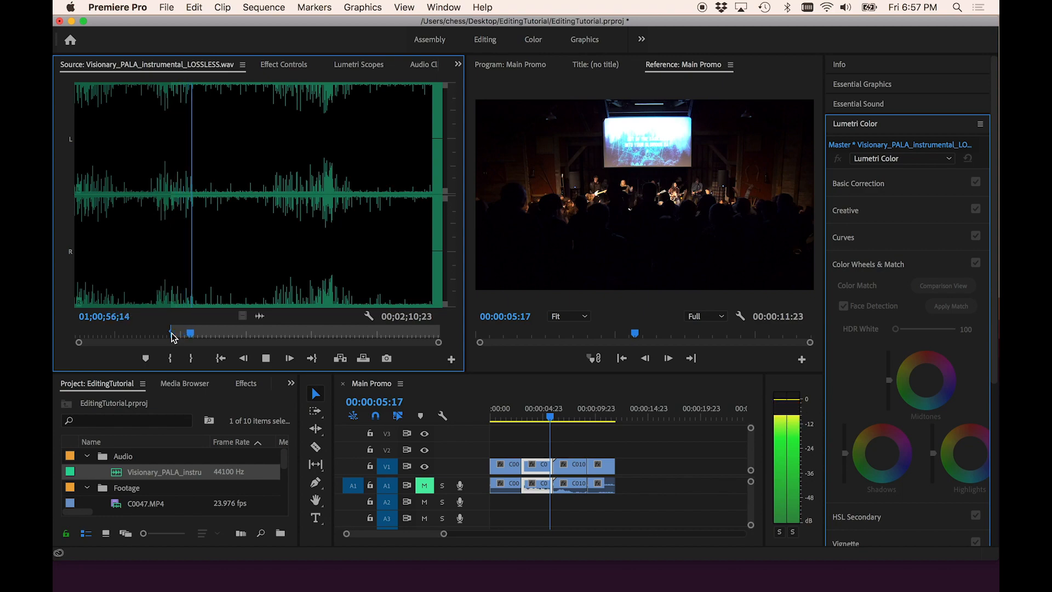
key("space")
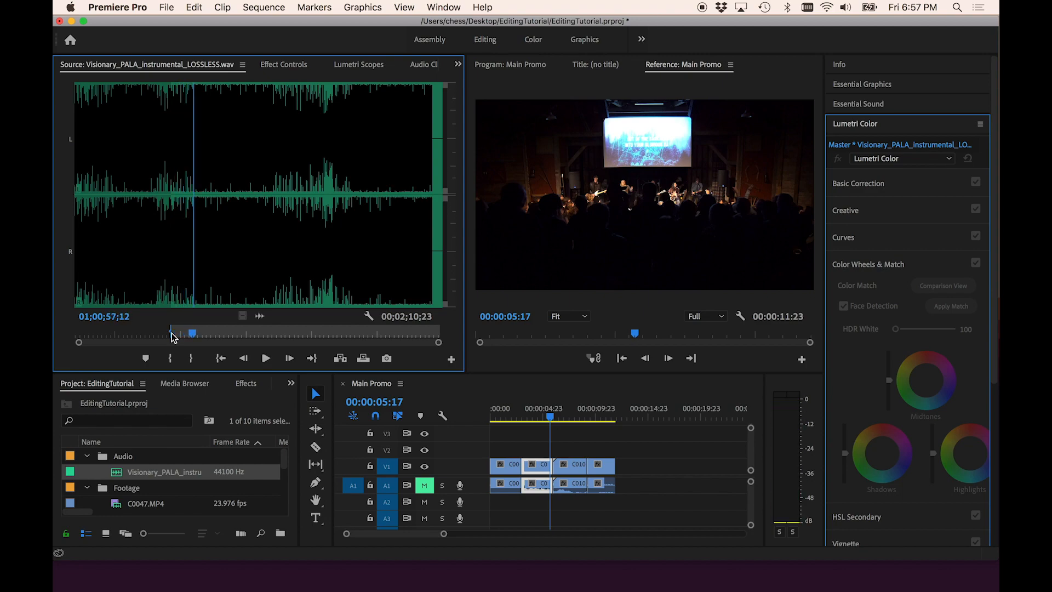
key("space")
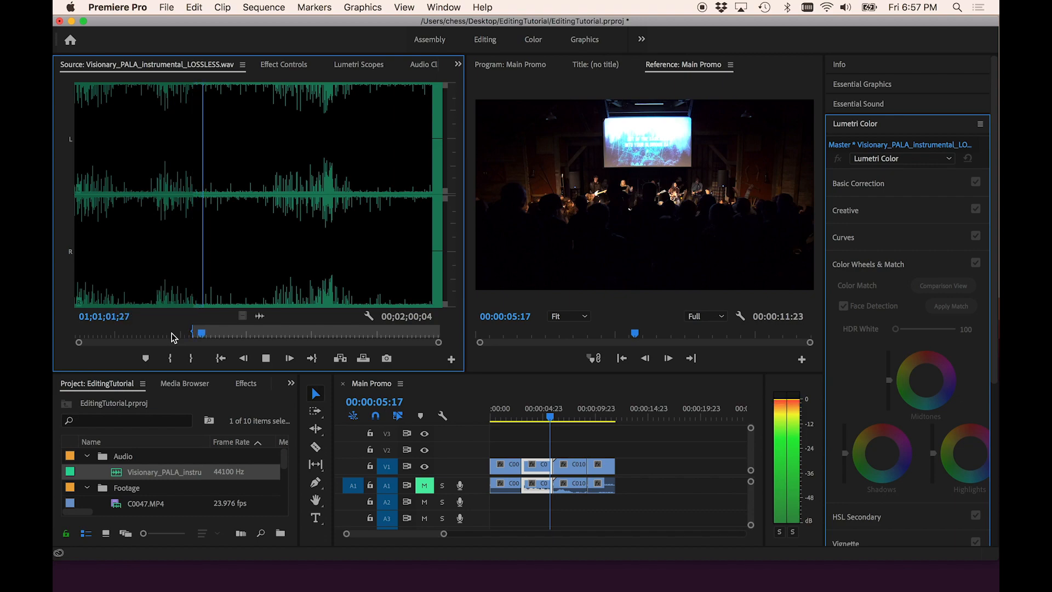
key("space")
key("o")
left_click_drag(240, 235, 536, 503)
left_click_drag(260, 316, 494, 500)
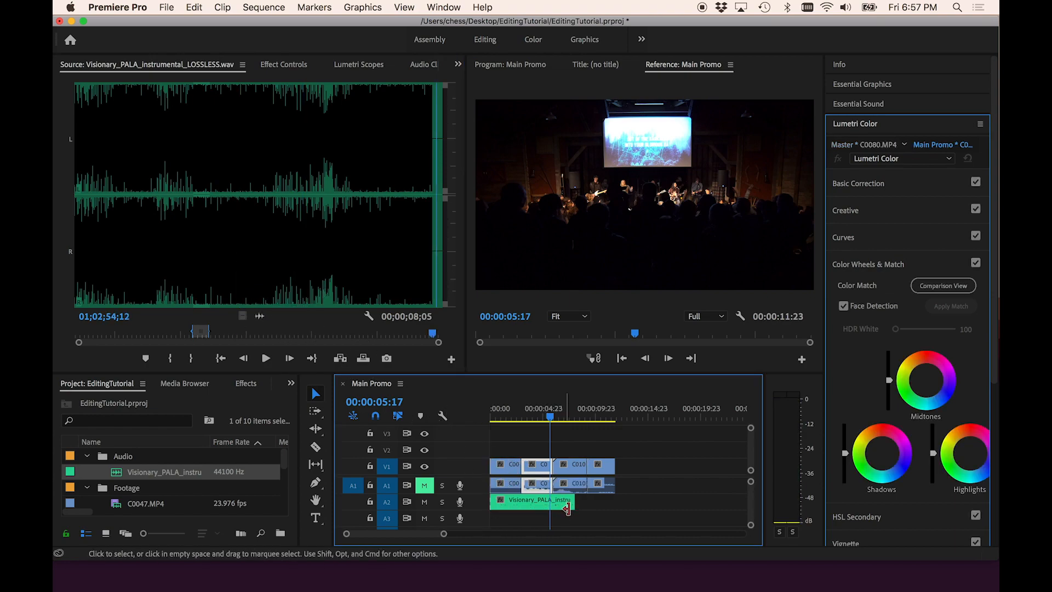
- Extend the music clip's end to line up with the end of the video clips and play the sequence from the start
left_click_drag(573, 504, 611, 515)
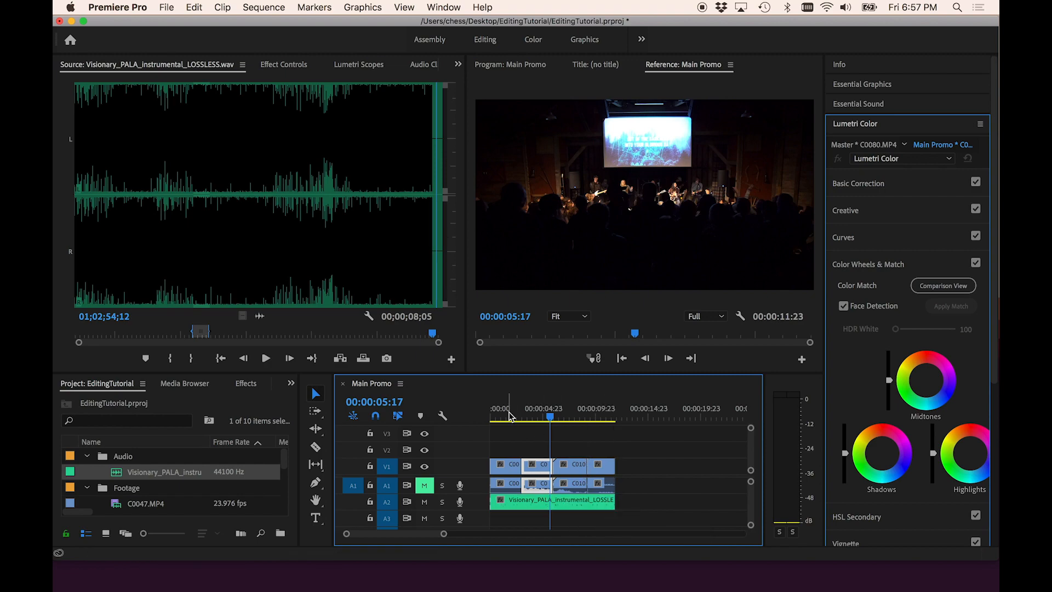
left_click_drag(510, 413, 458, 414)
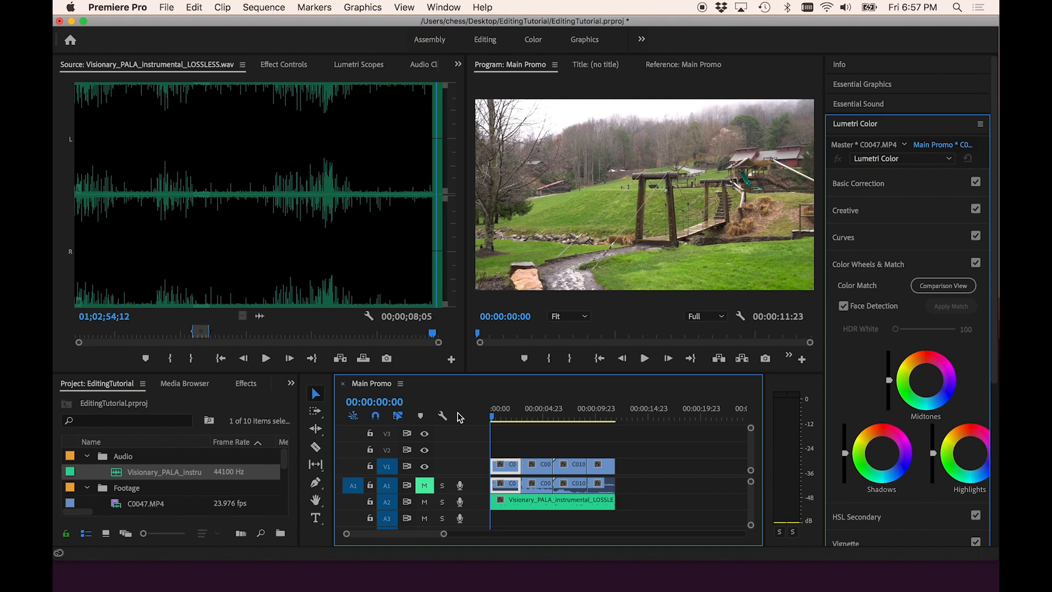
key("space")
key("XF86AudioRaiseVolume")
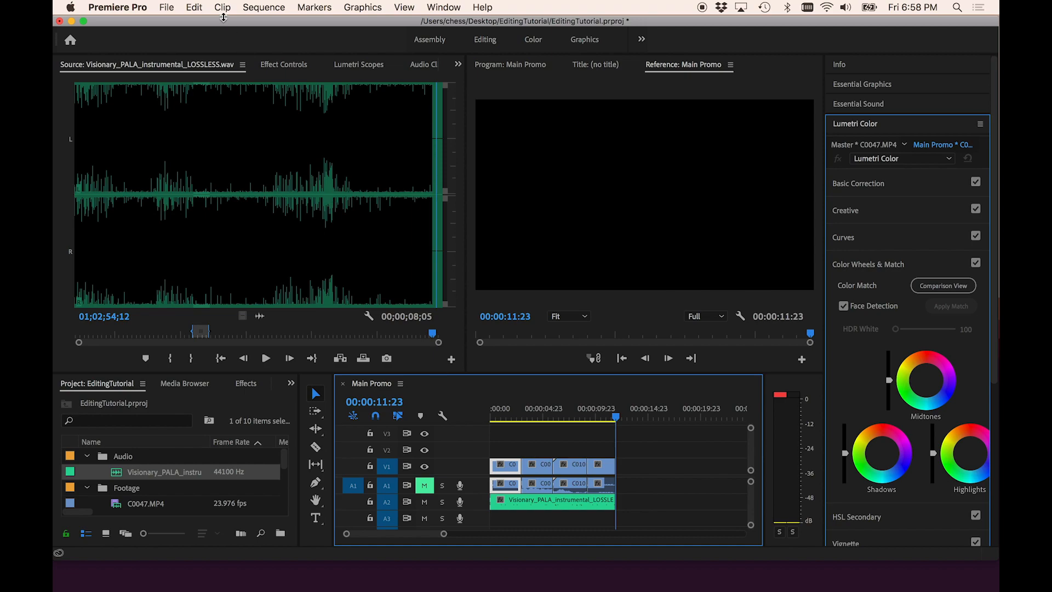
left_click(166, 7)
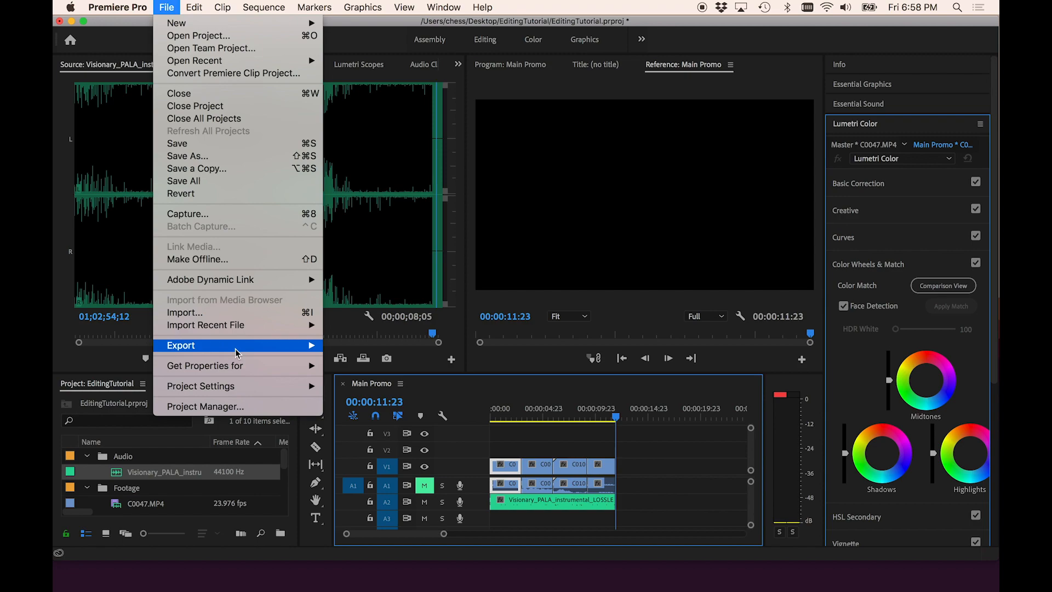
mouse_move(235, 346)
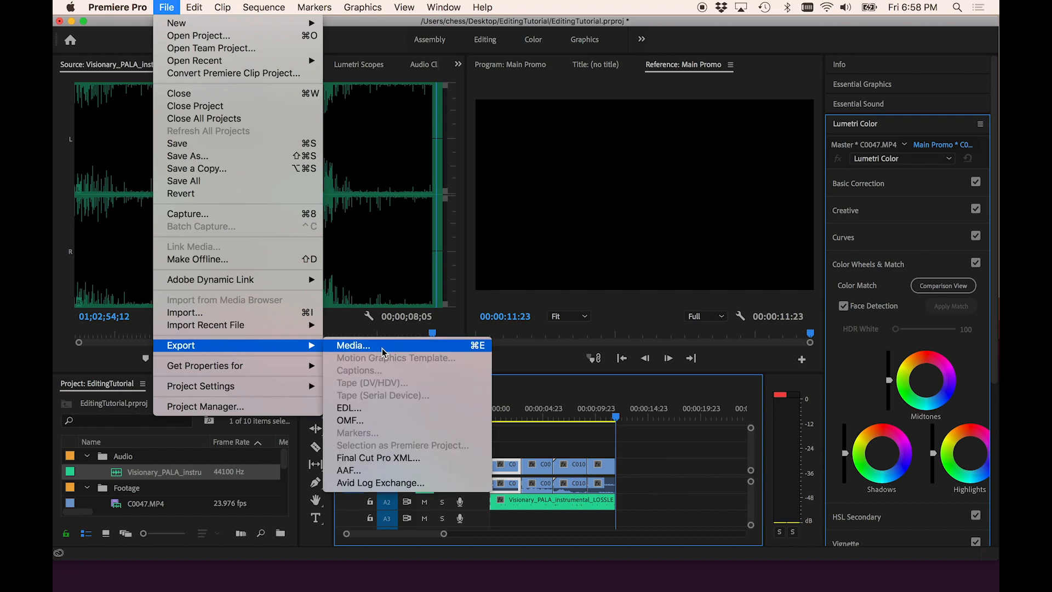
left_click(246, 4)
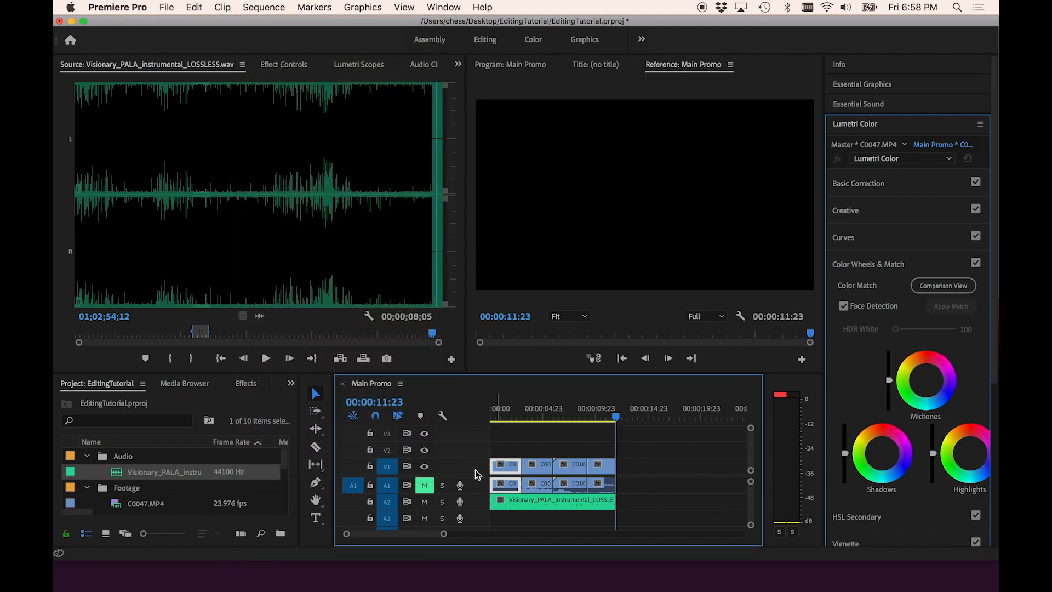
- Enlarge the heights of video track V1 and audio track A2 in the timeline
left_click_drag(481, 474, 482, 440)
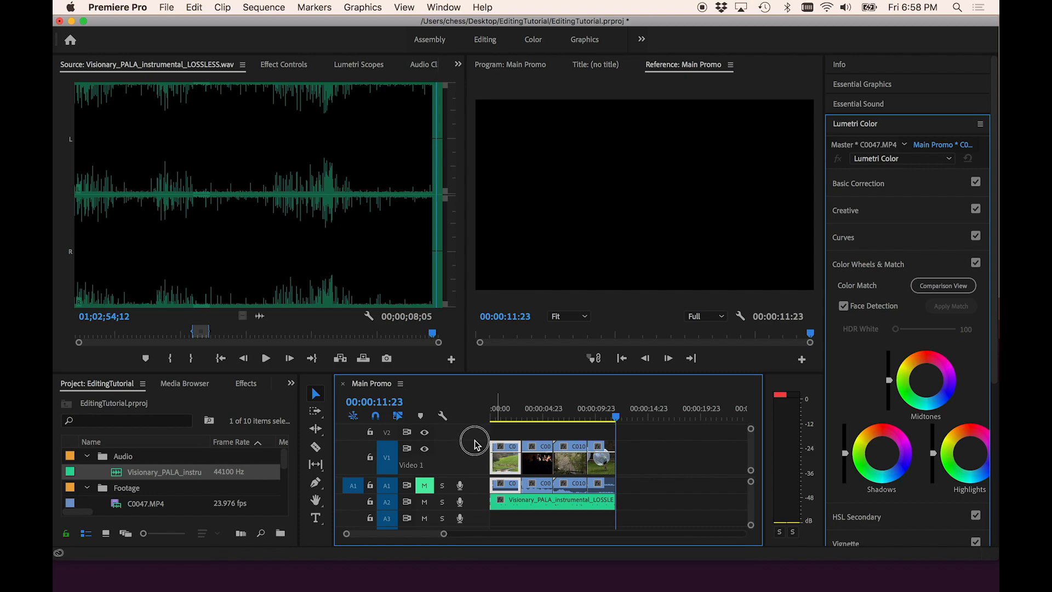
left_click(477, 493)
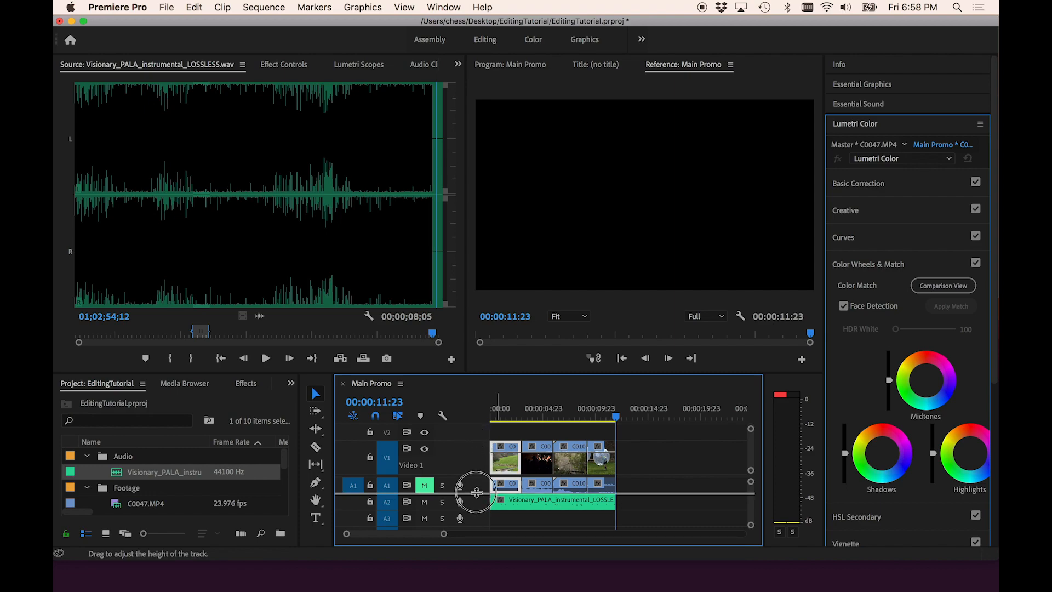
left_click_drag(475, 510, 474, 529)
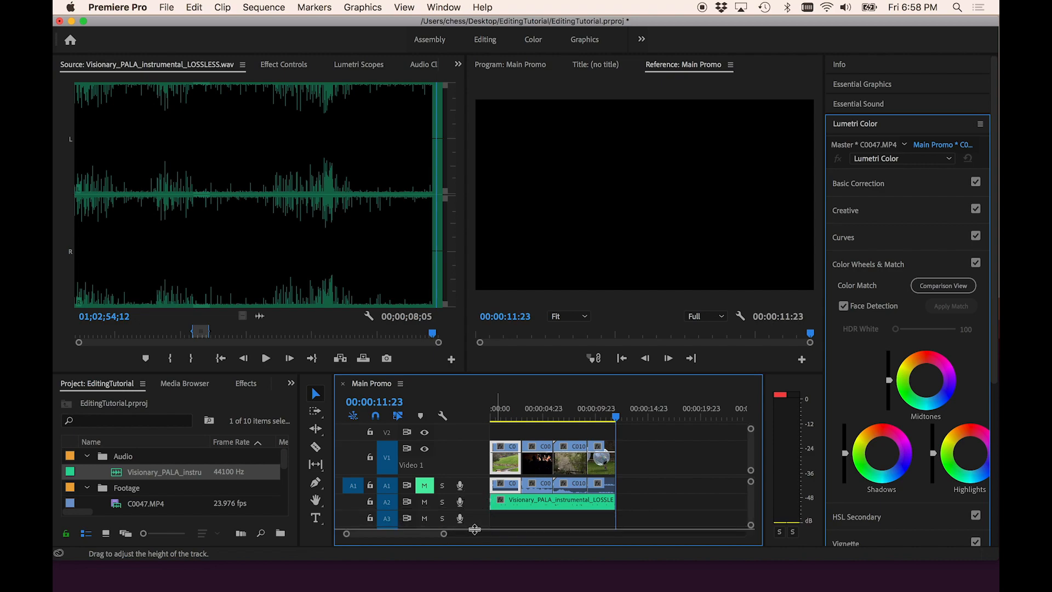
scroll(518, 512, "down", 3)
scroll(511, 488, "up", 3)
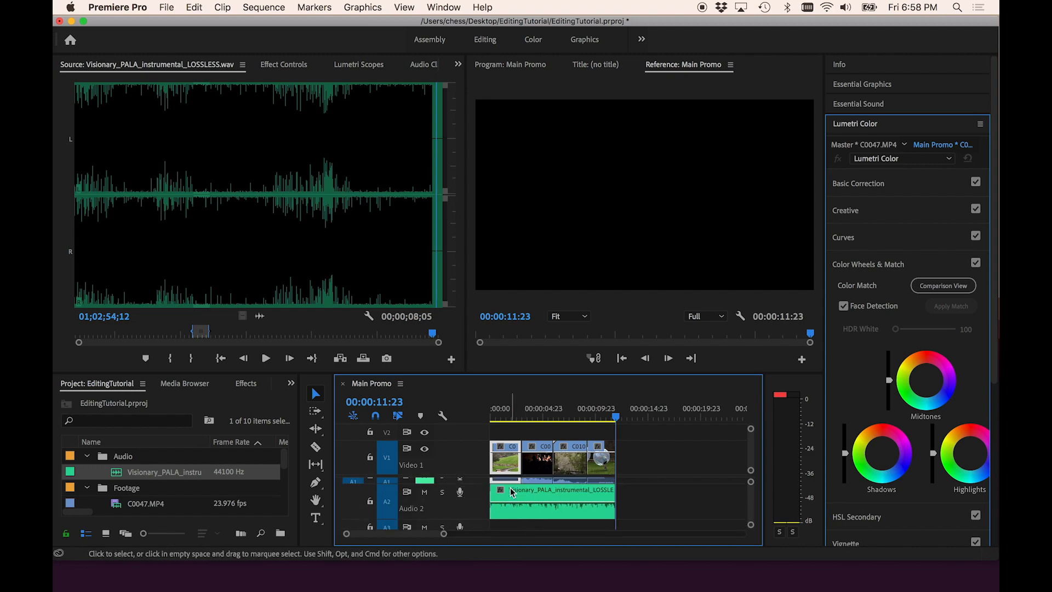
- With the Pen tool, add opacity keyframes on the first C0047 clip to fade it in from black over about one second
left_click_drag(507, 409, 474, 407)
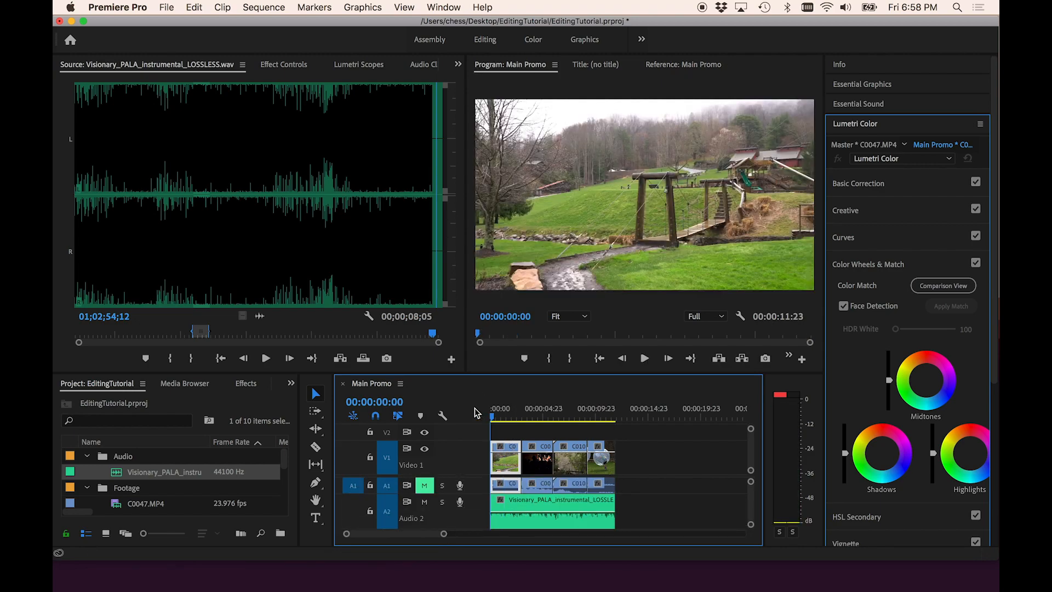
key("=")
key("=")
key("=")
key("=")
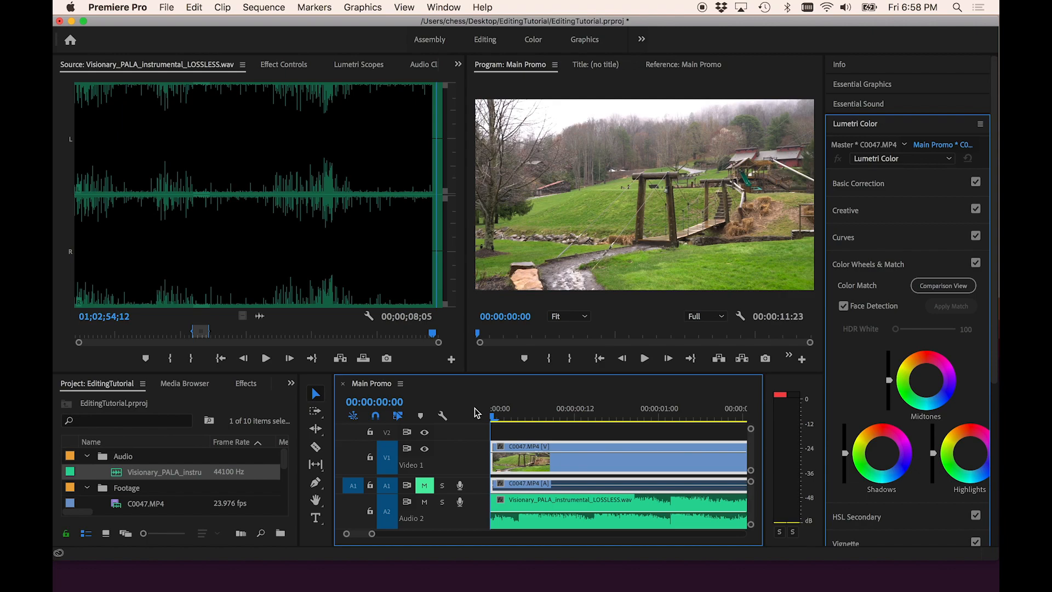
key("p")
left_click(316, 485)
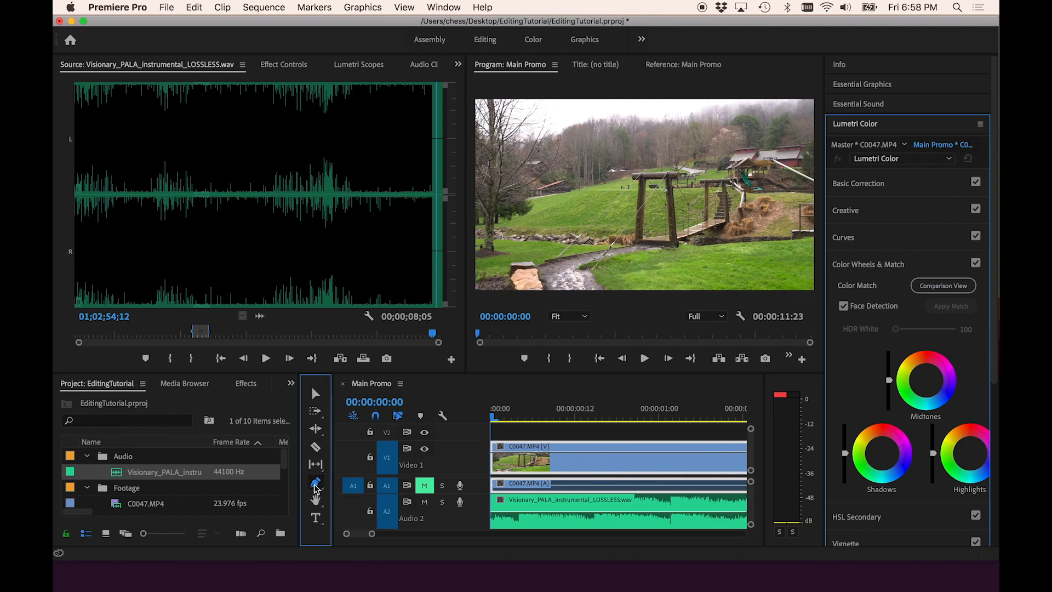
left_click(659, 453)
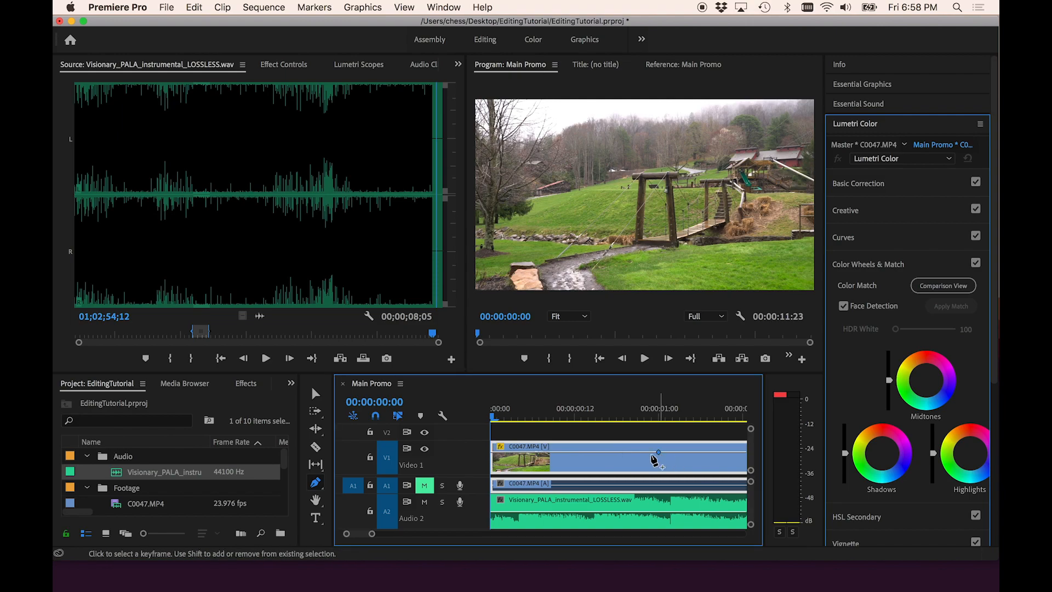
left_click(494, 454)
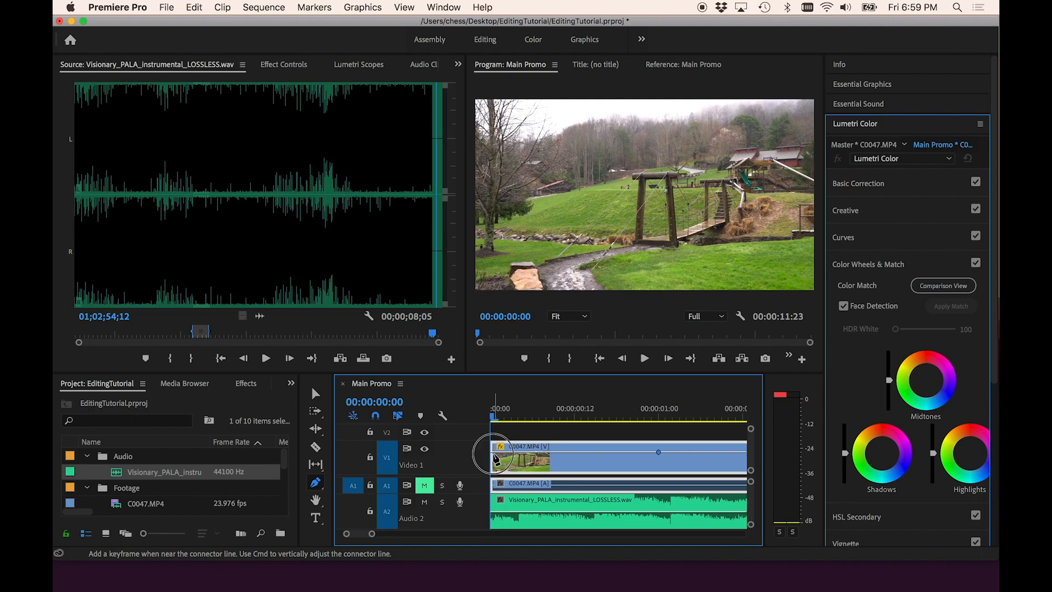
left_click(494, 454)
left_click_drag(495, 455, 545, 460)
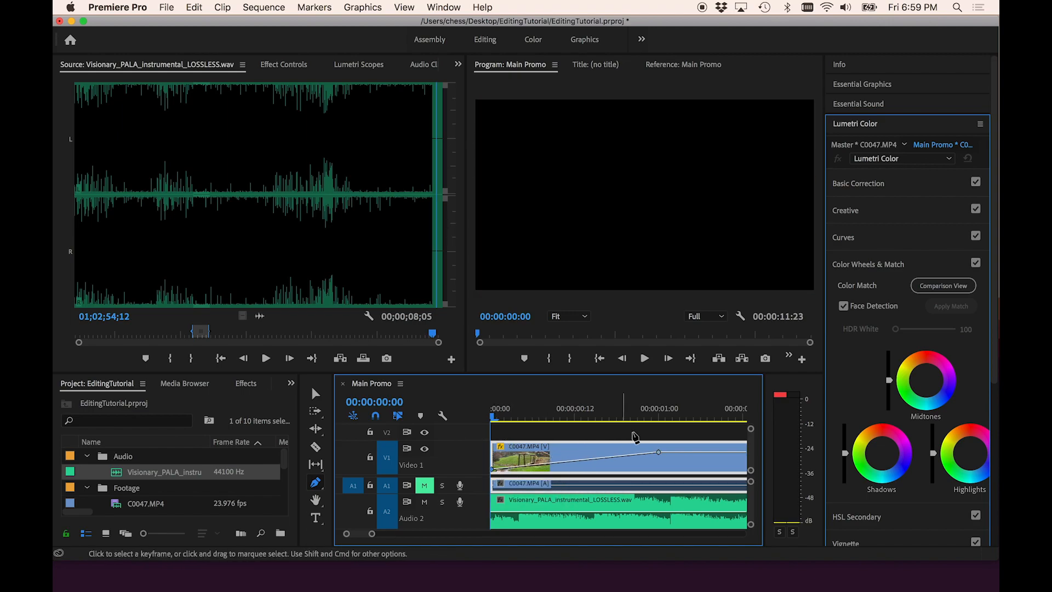
- Play the opening fade-in from the start of the sequence
left_click_drag(678, 416, 473, 405)
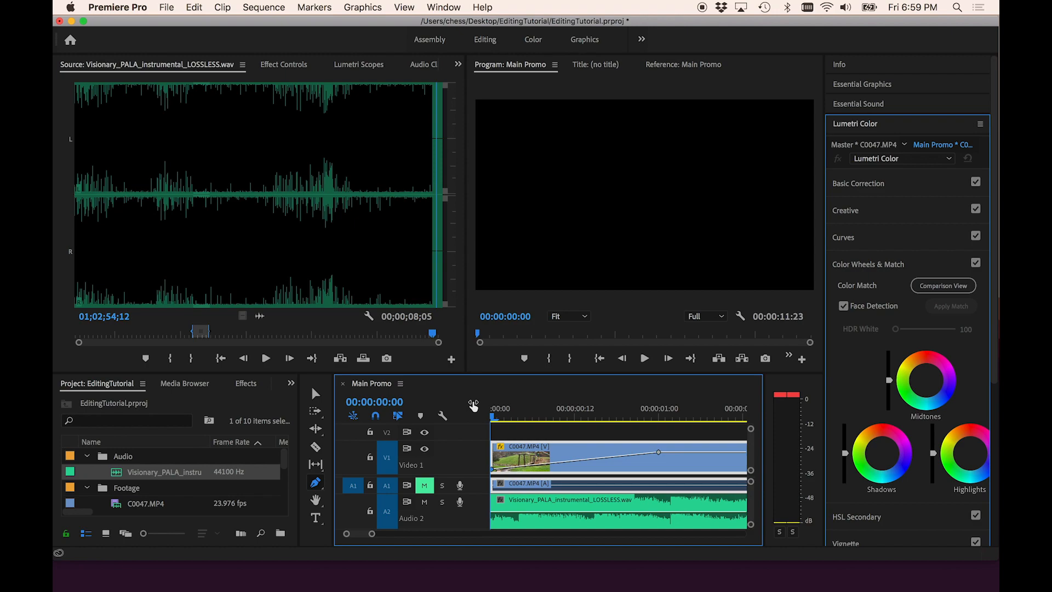
key("space")
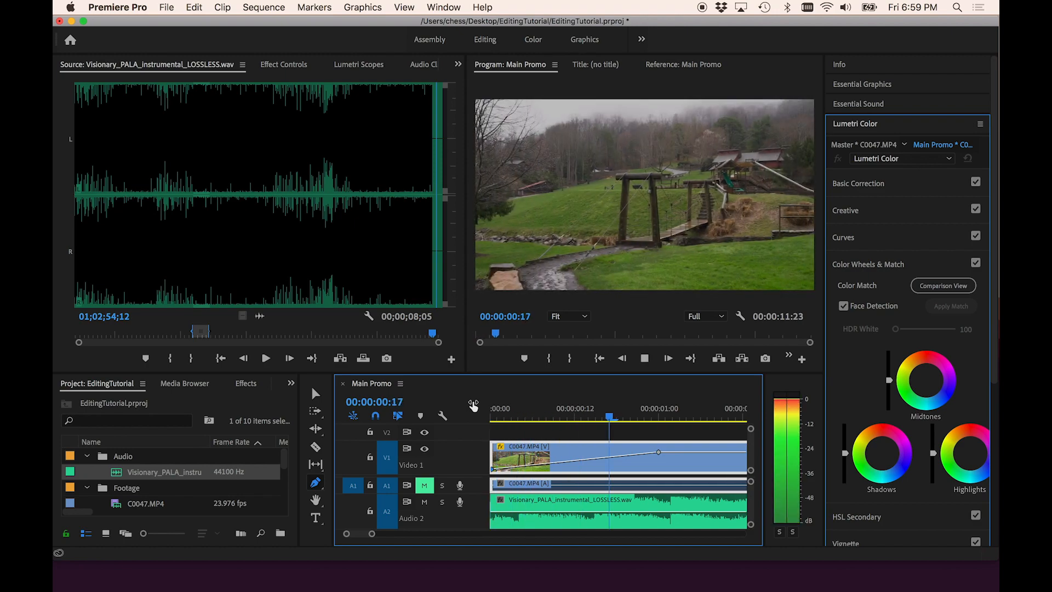
key("space")
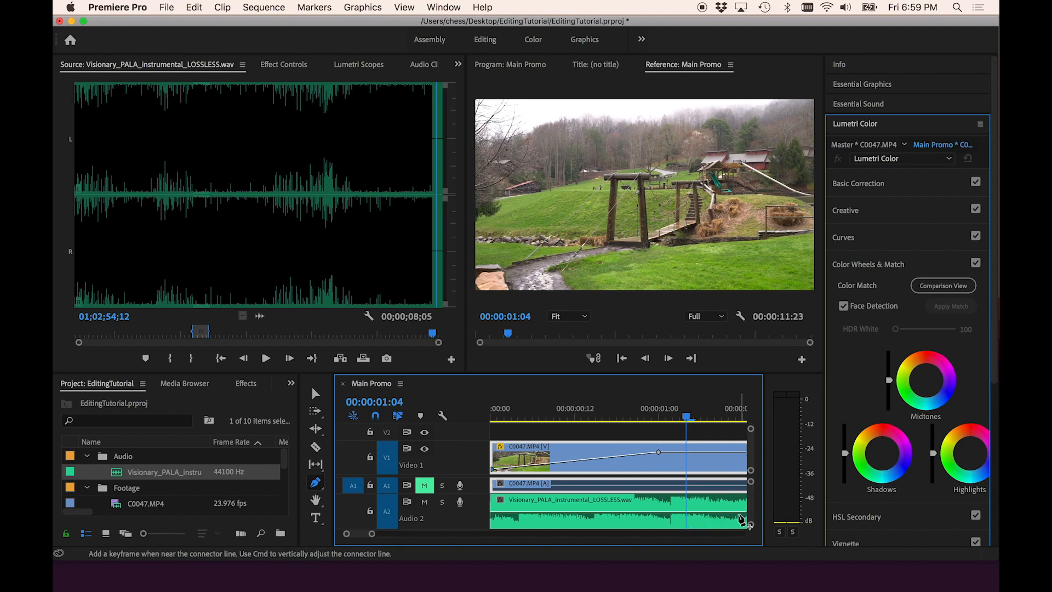
- Add volume keyframes at the start of the music clip to fade the music in, and preview the opening
left_click(740, 513)
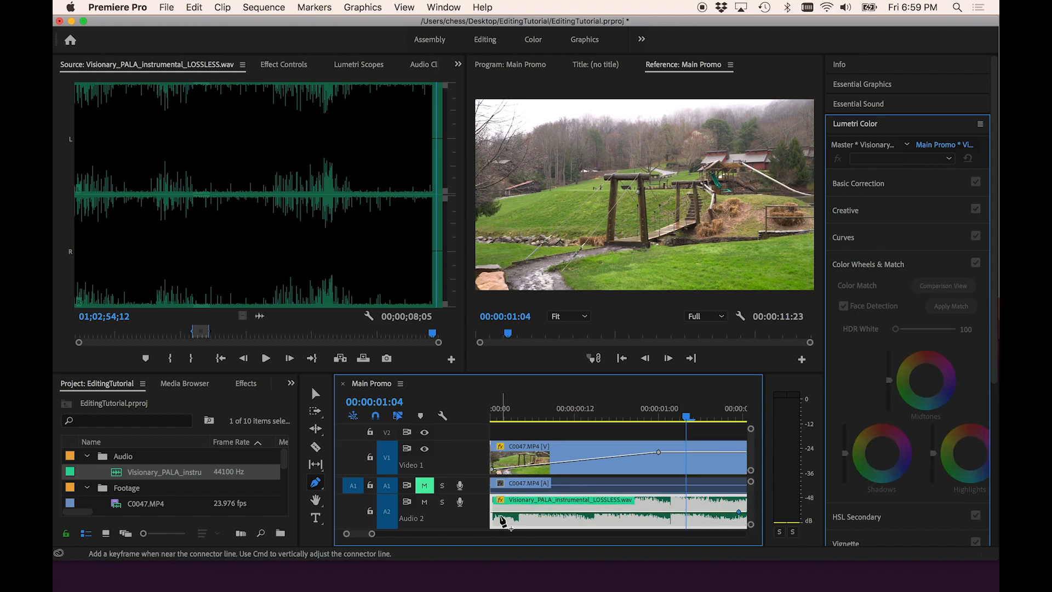
left_click(493, 512)
left_click(497, 408)
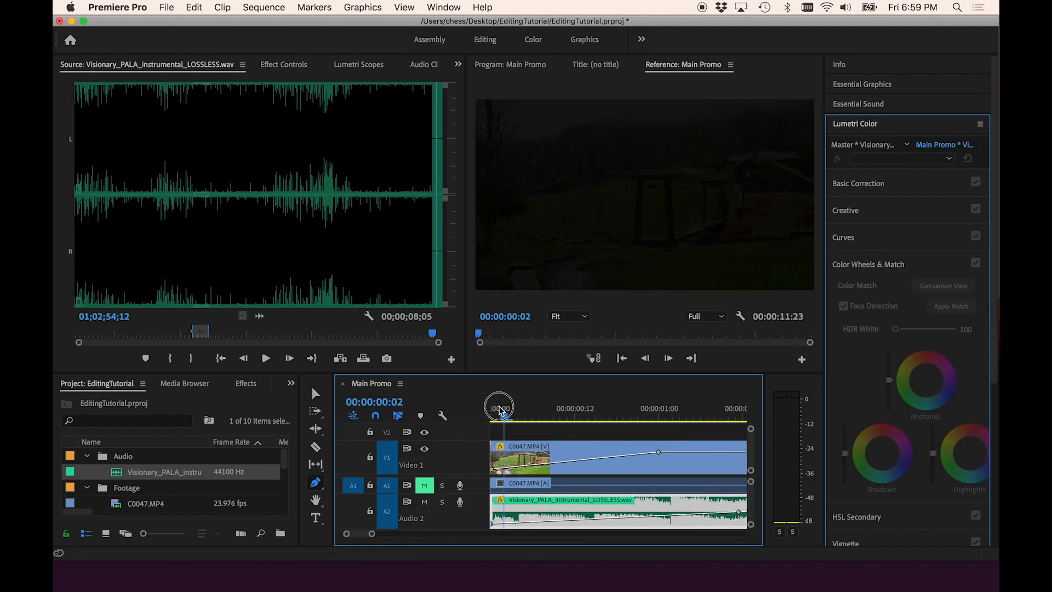
key("space")
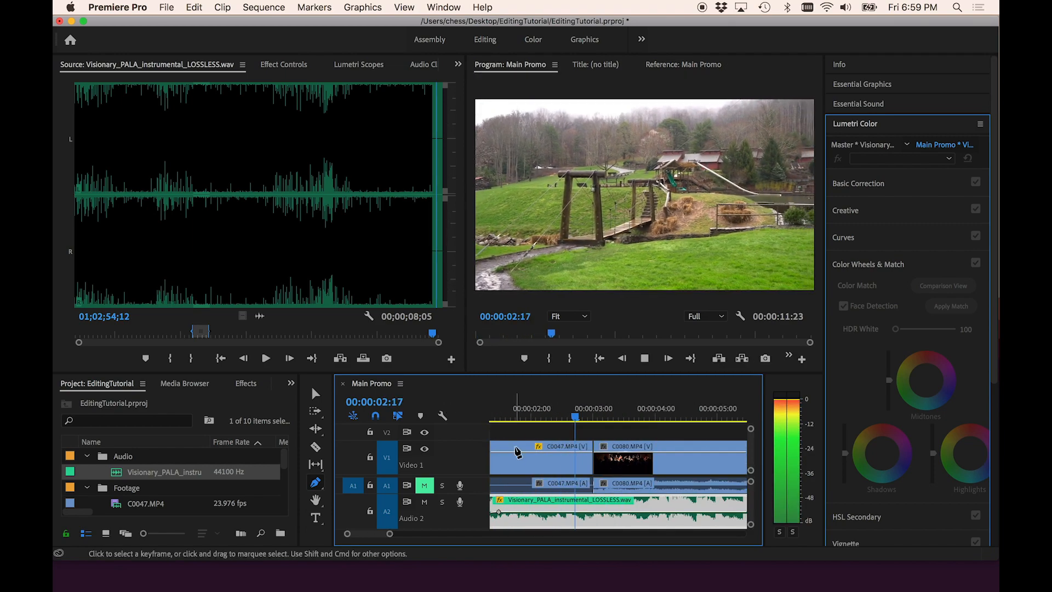
key("space")
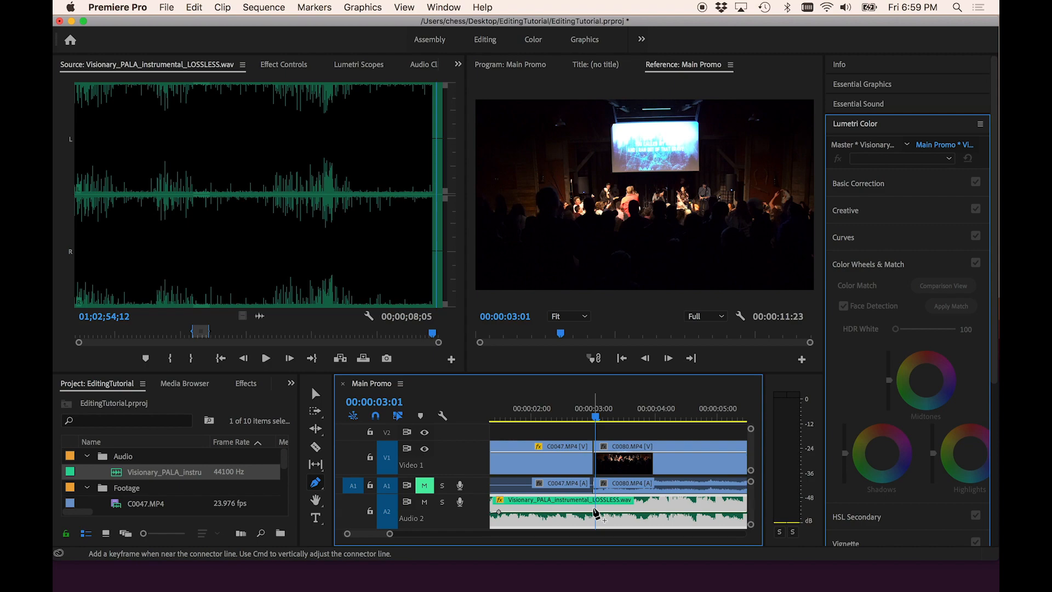
- Add volume keyframes on the music clip and lower the volume between them to duck a middle section
key("backslash")
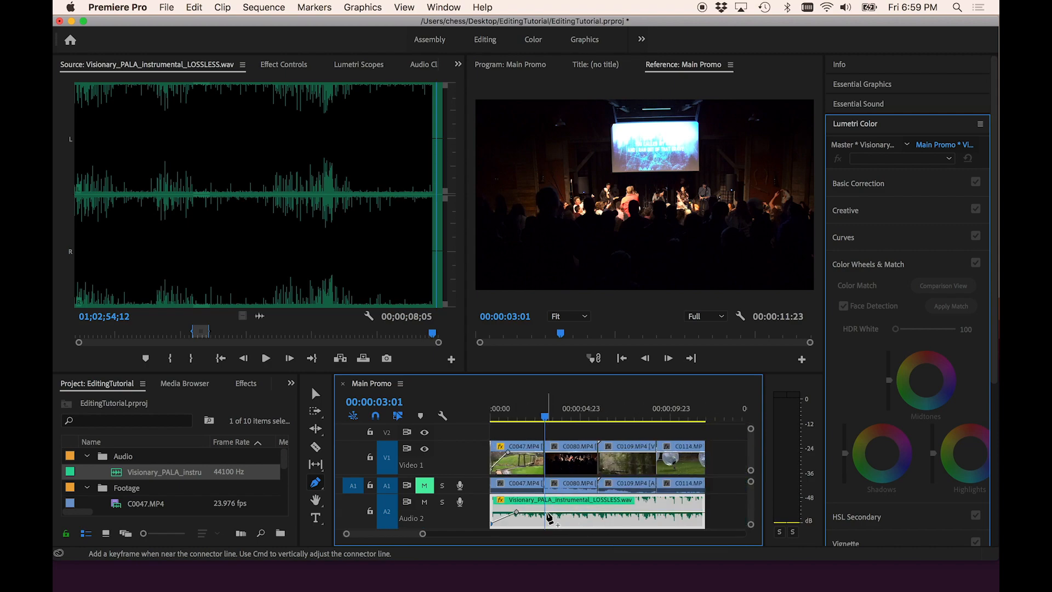
left_click(545, 513)
left_click(589, 512)
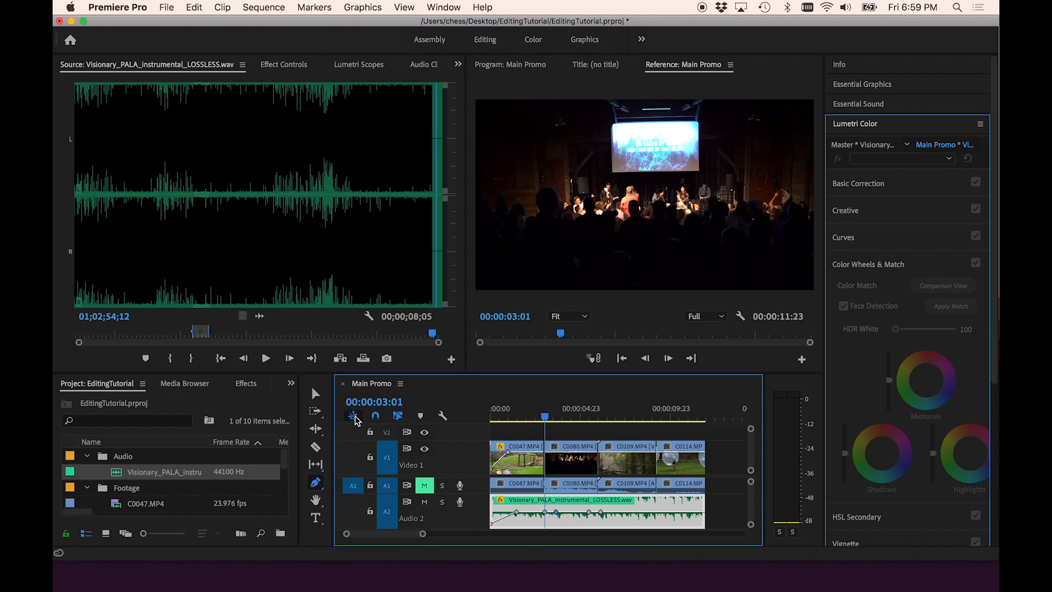
left_click(316, 394)
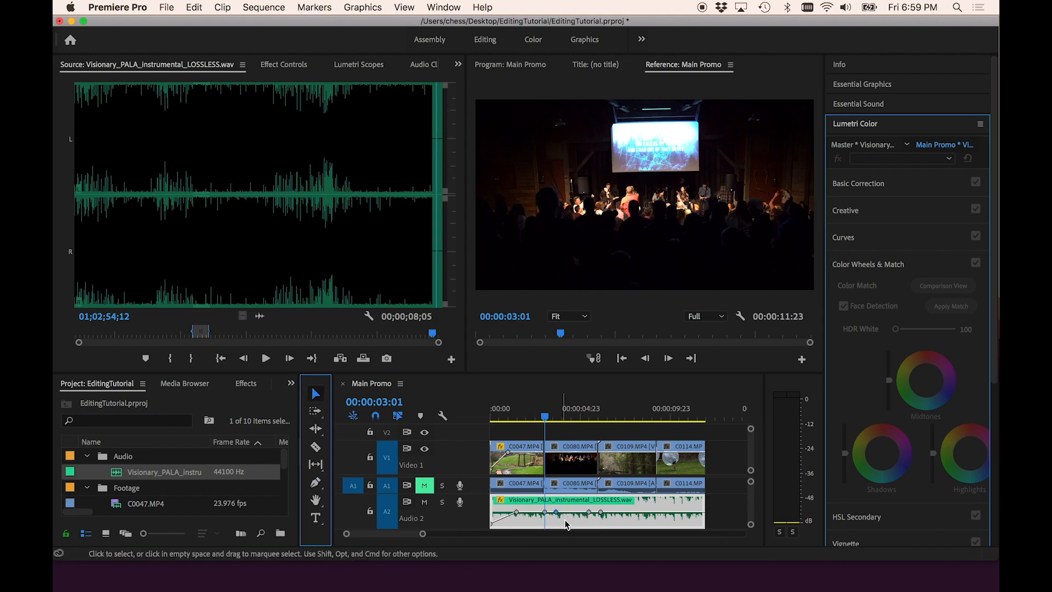
left_click_drag(572, 518, 573, 521)
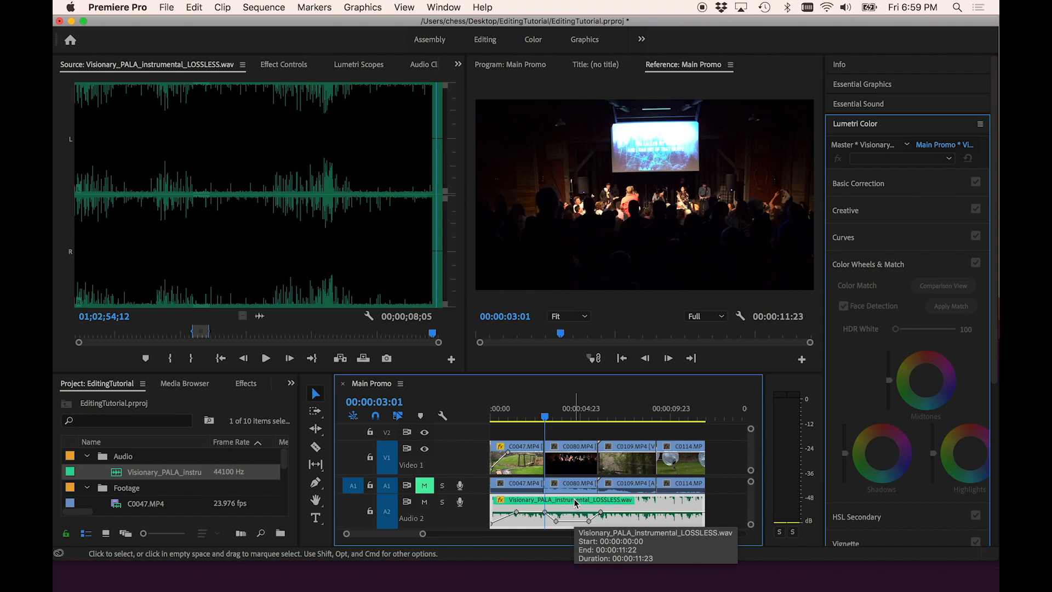
- Play the sequence through the ducked music section
left_click(534, 416)
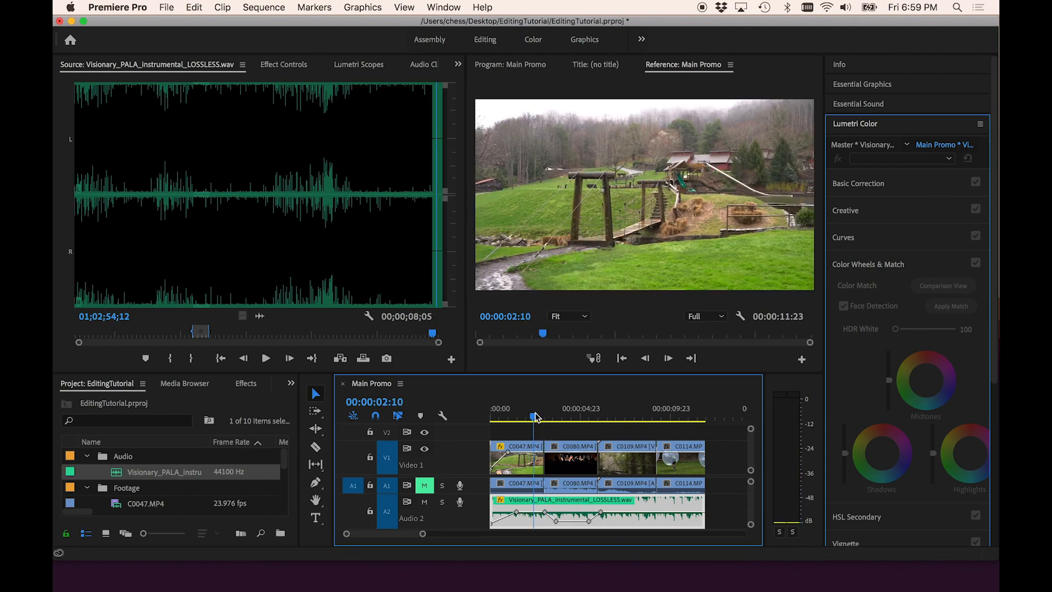
key("XF86AudioRaiseVolume")
key("space")
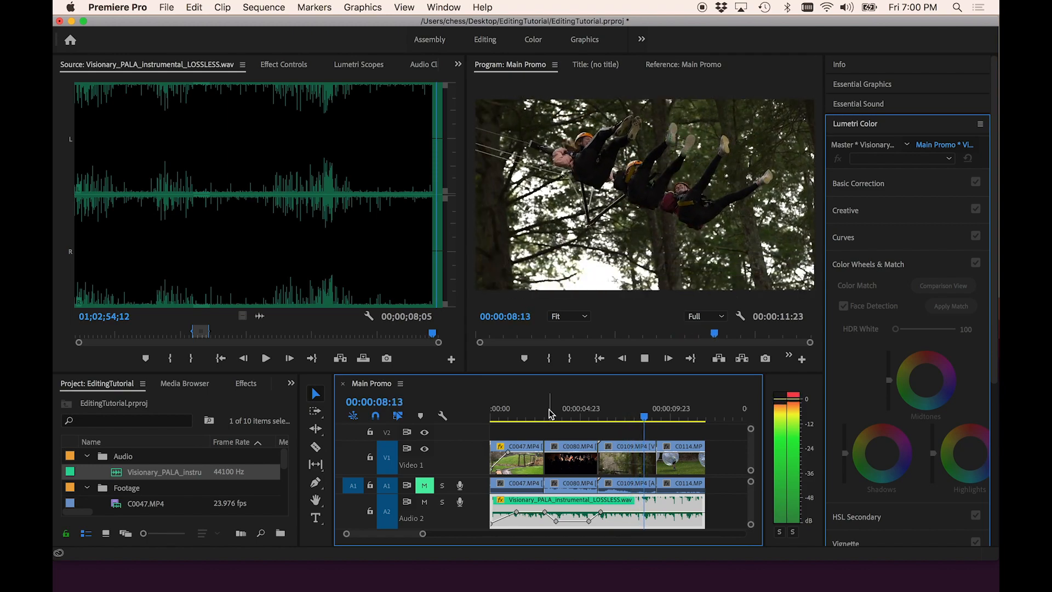
key("space")
- Add keyframes at the sequence end to fade out both the last C0114 clip's opacity and the music's volume
left_click(702, 416)
key("=")
key("=")
key("=")
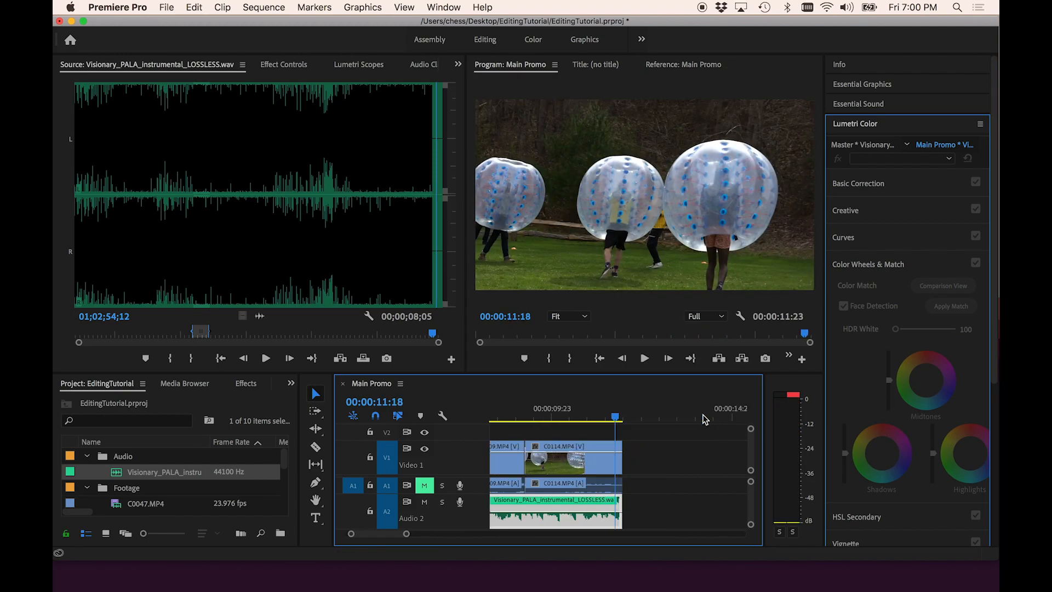
key("p")
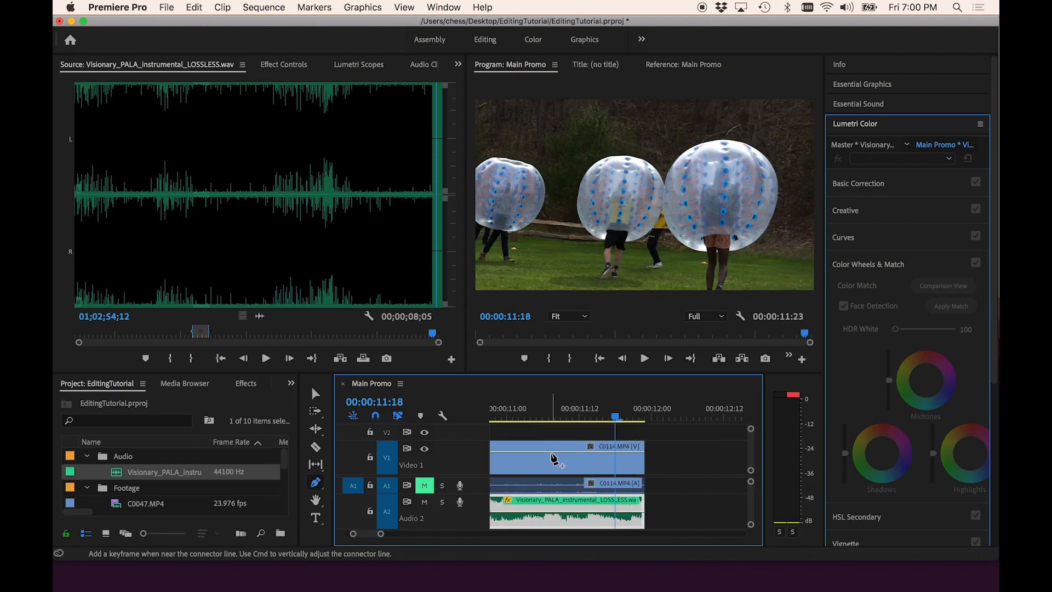
left_click(539, 453)
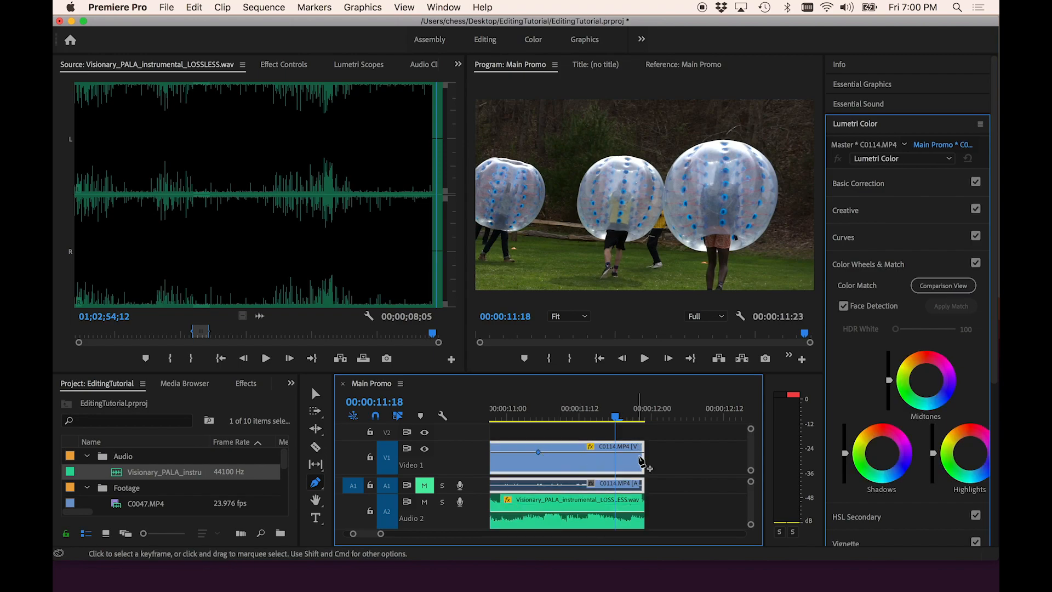
left_click_drag(642, 453, 642, 470)
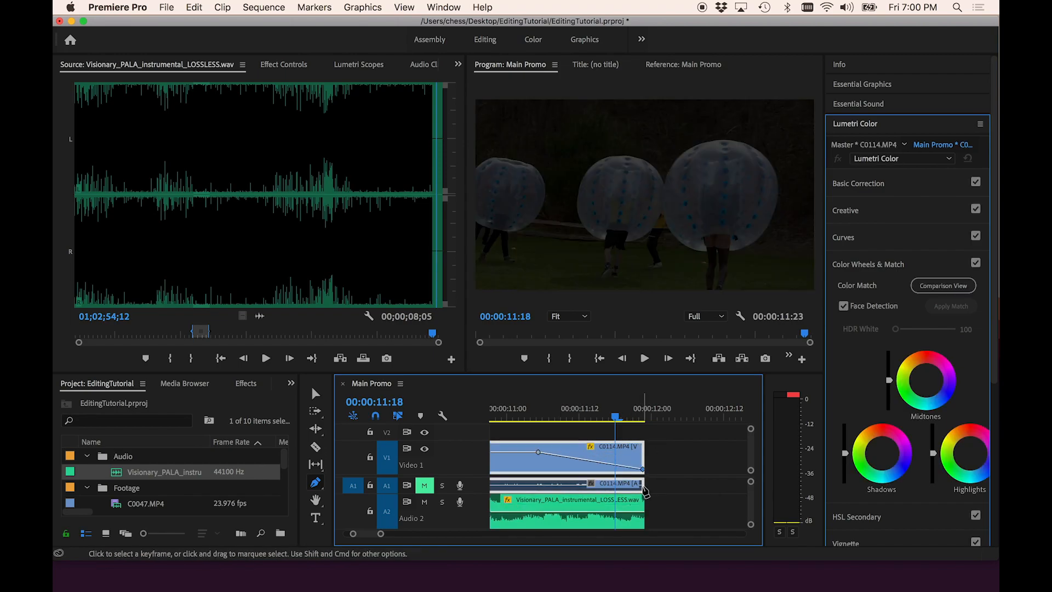
left_click(505, 514)
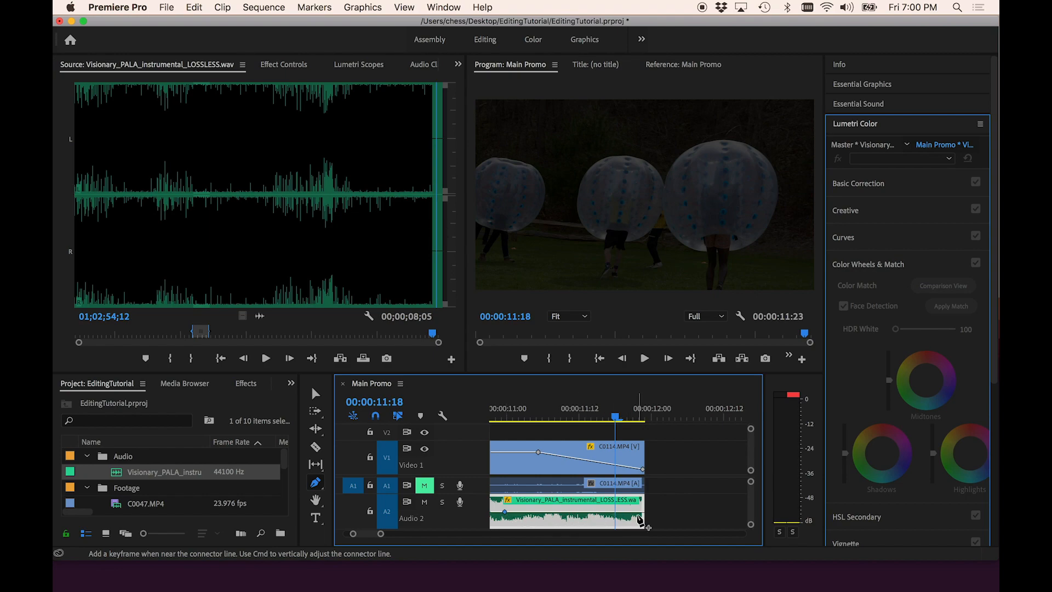
left_click_drag(642, 513, 643, 538)
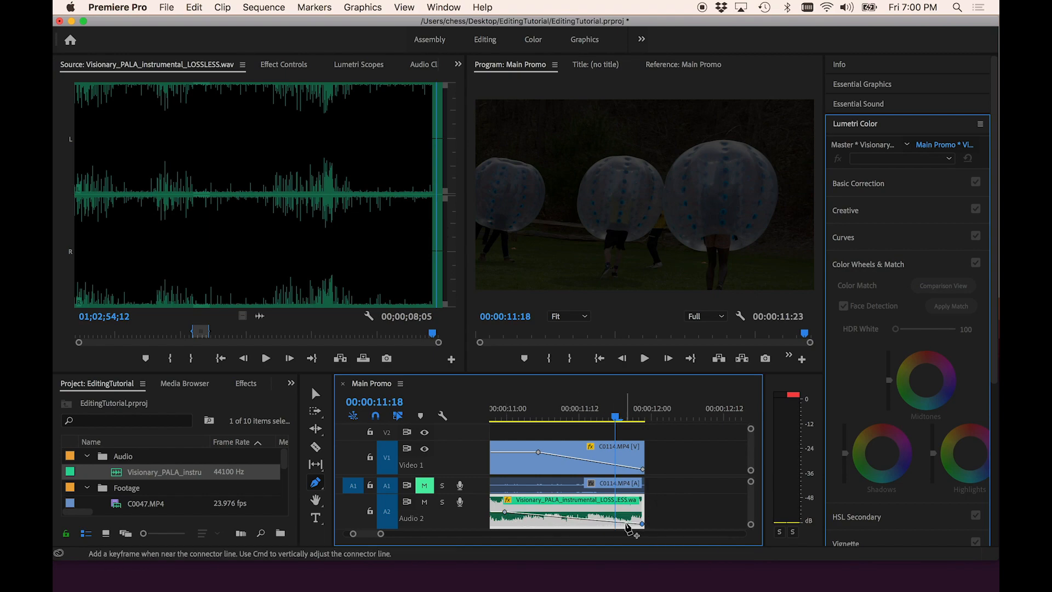
- Move the fade-out keyframes of the music and the last clip slightly earlier
key("minus")
key("minus")
left_click(569, 416)
key("space")
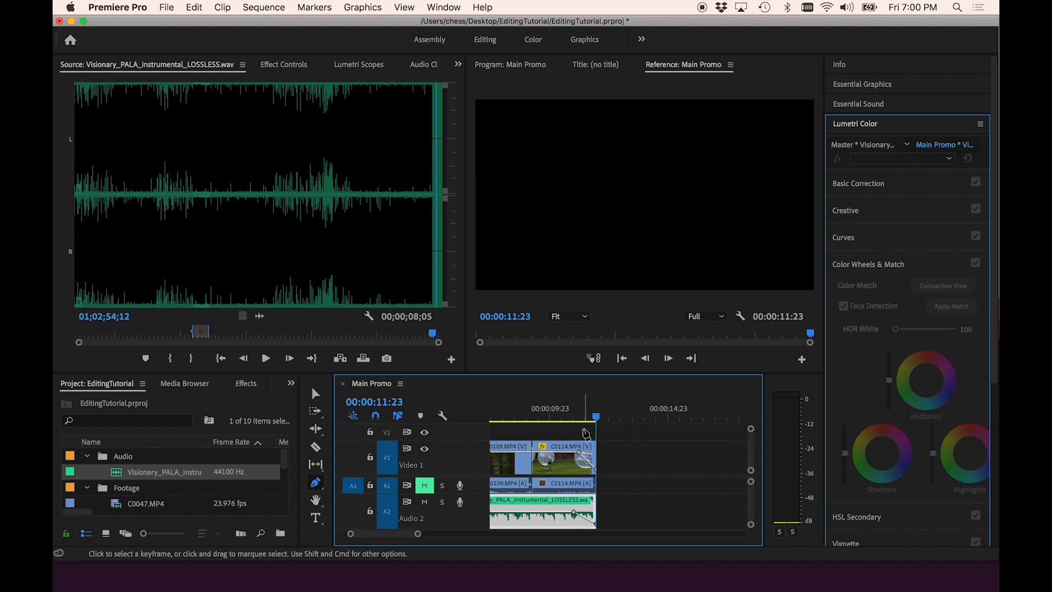
left_click_drag(573, 513, 550, 513)
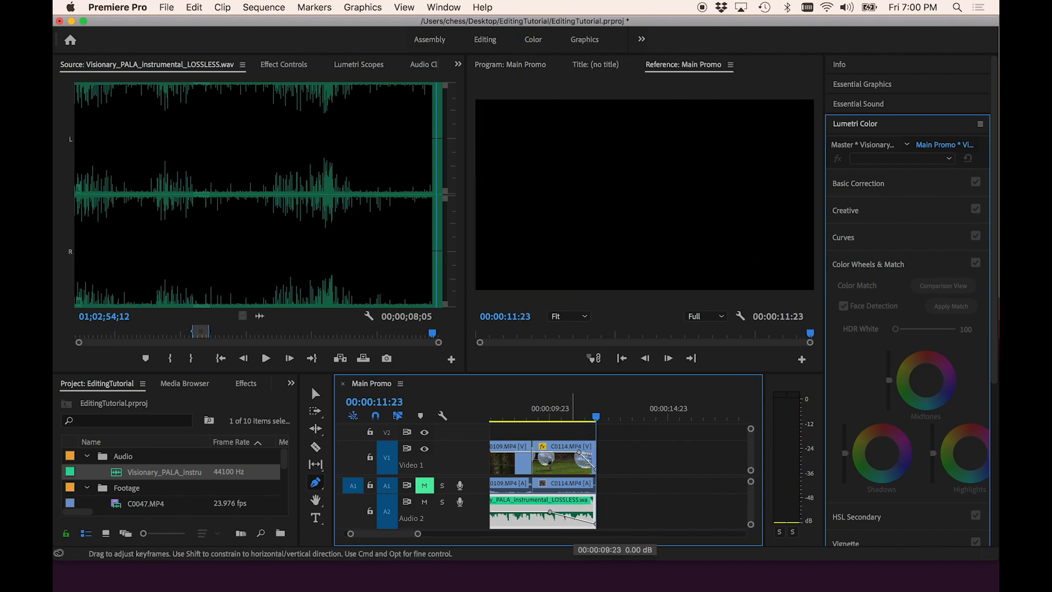
left_click_drag(579, 452, 572, 453)
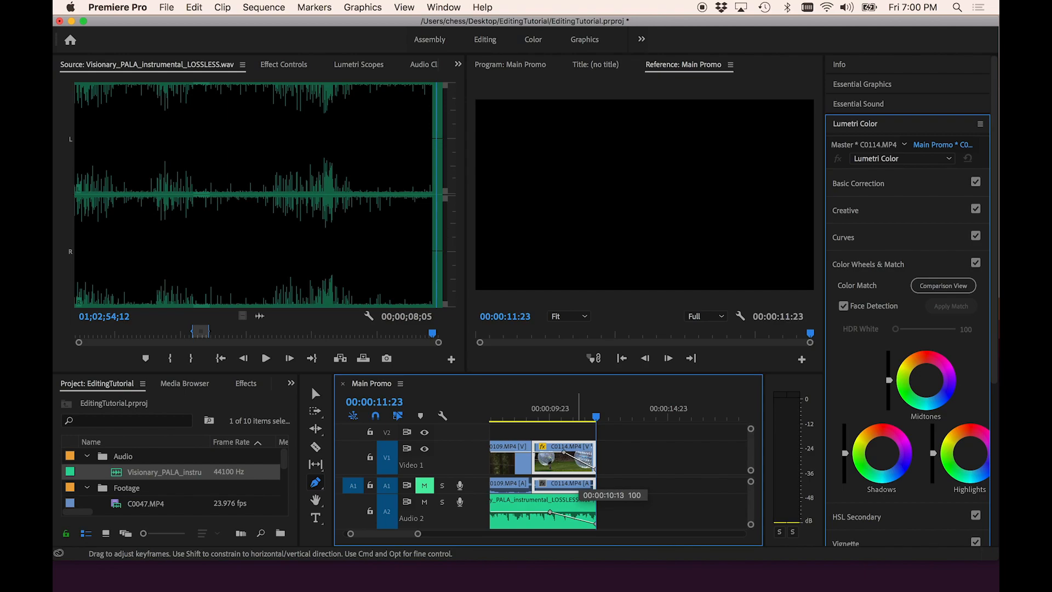
left_click_drag(550, 512, 544, 513)
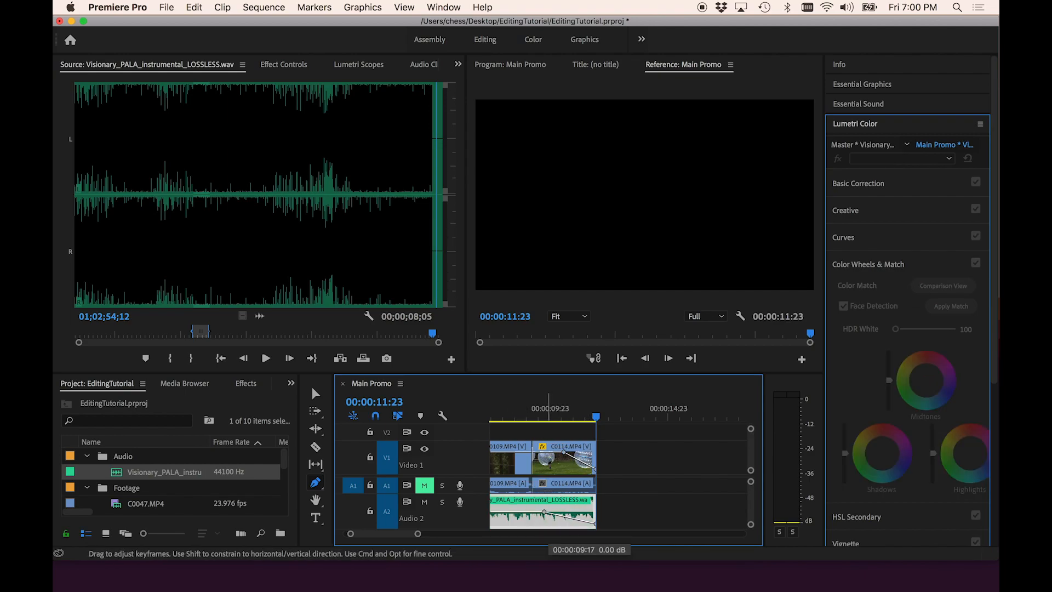
- Play the sequence from near the start and fit the whole sequence in the timeline
left_click(508, 412)
key("space")
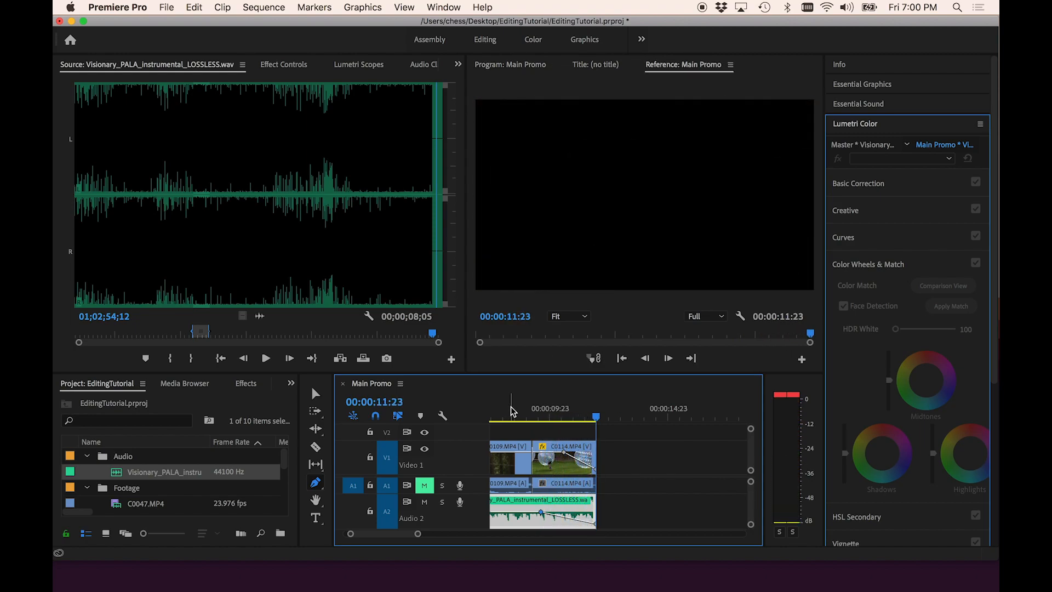
key("backslash")
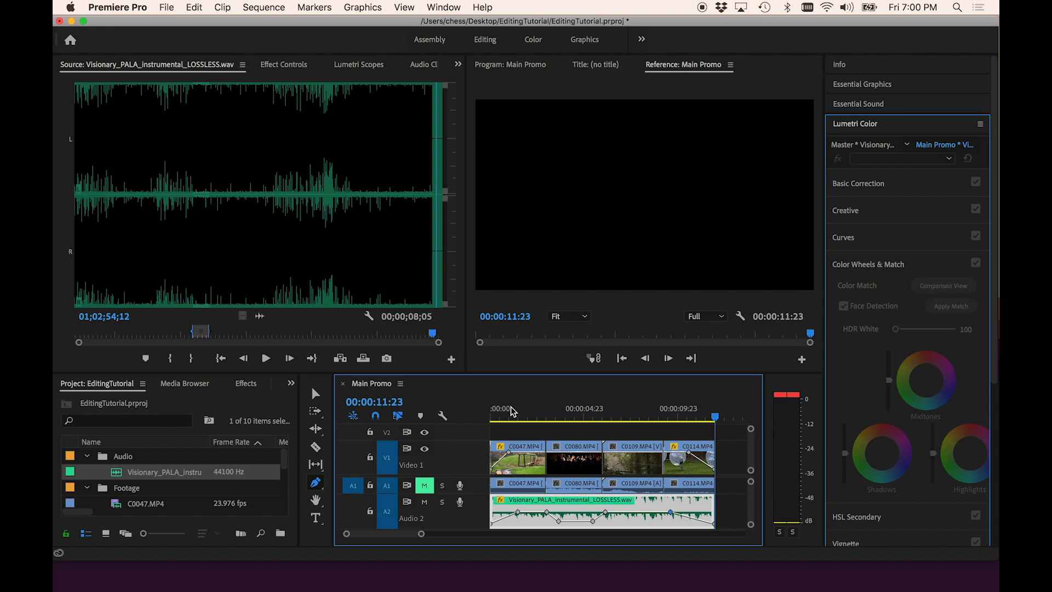
- Move the four video clips of Main Promo up from track V1 to track V2
double_click(474, 467)
double_click(475, 467)
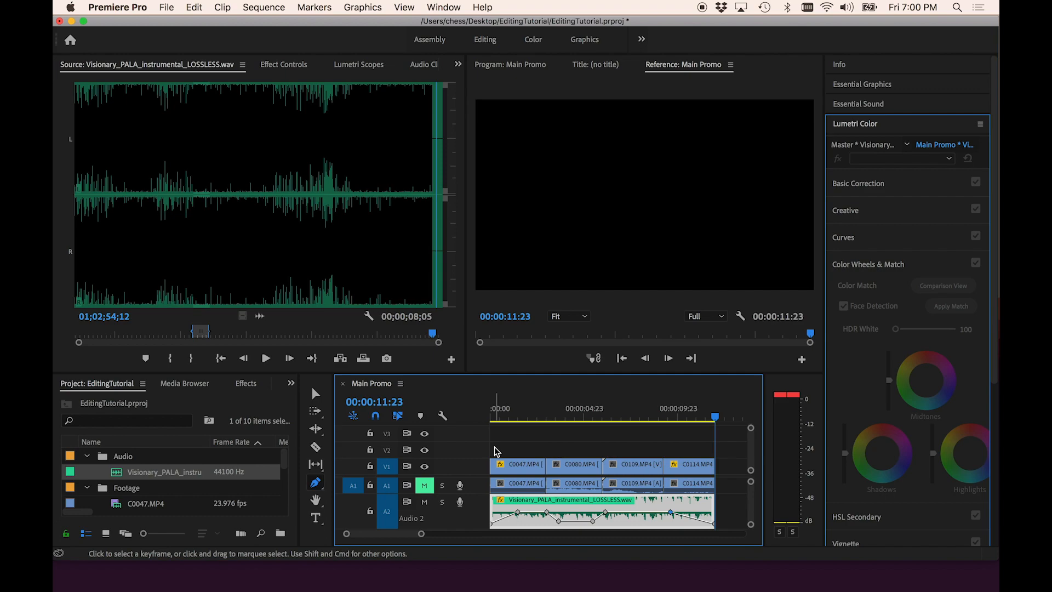
key("v")
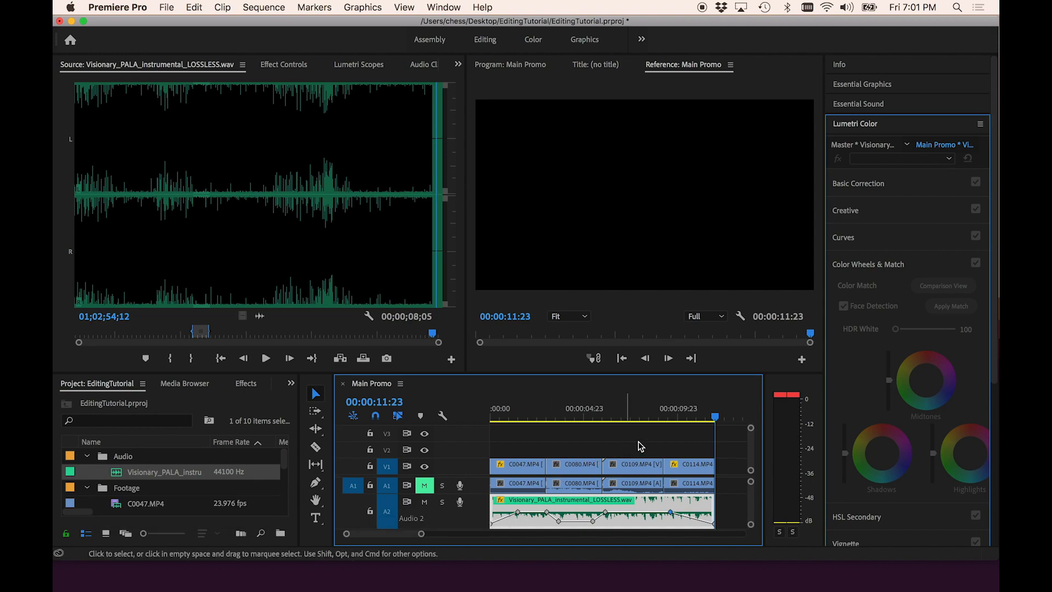
left_click(679, 448)
left_click_drag(679, 448, 507, 455)
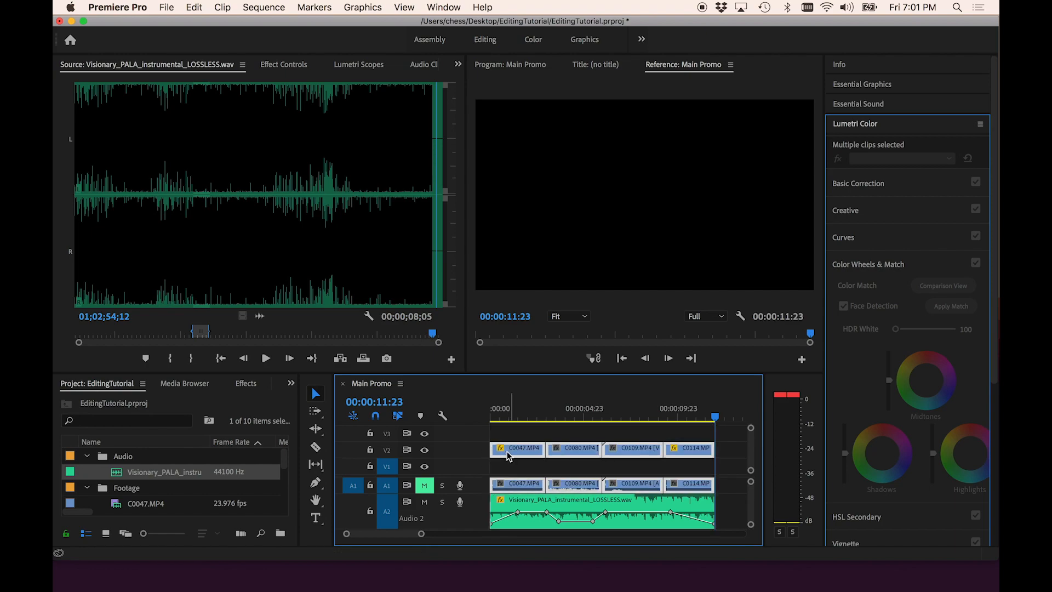
- Open C0060.MP4 in the source monitor, set an out point, and drop the clip onto track V1
scroll(132, 493, "down", 2)
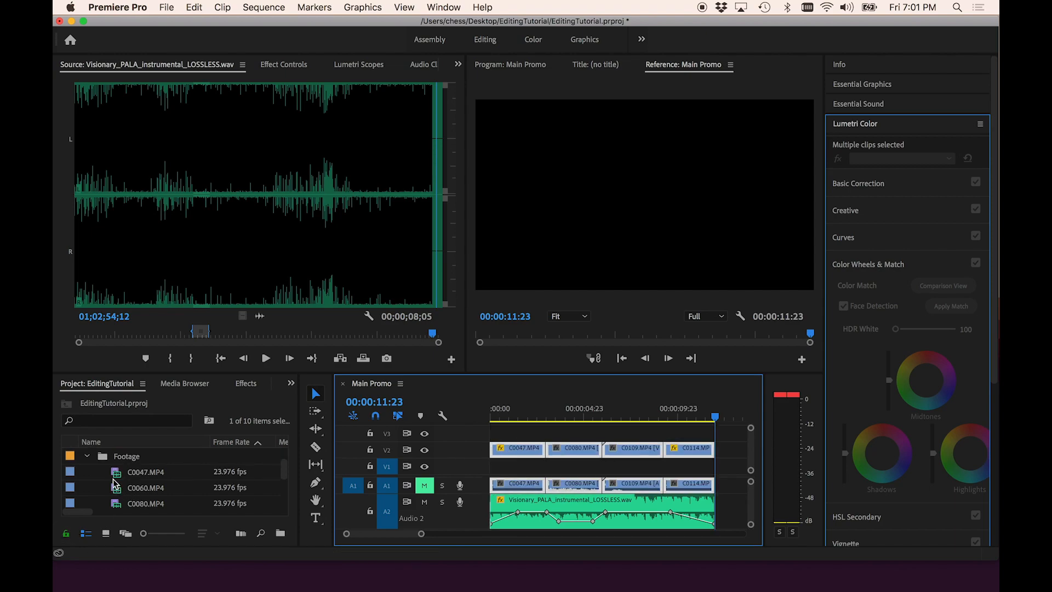
double_click(117, 490)
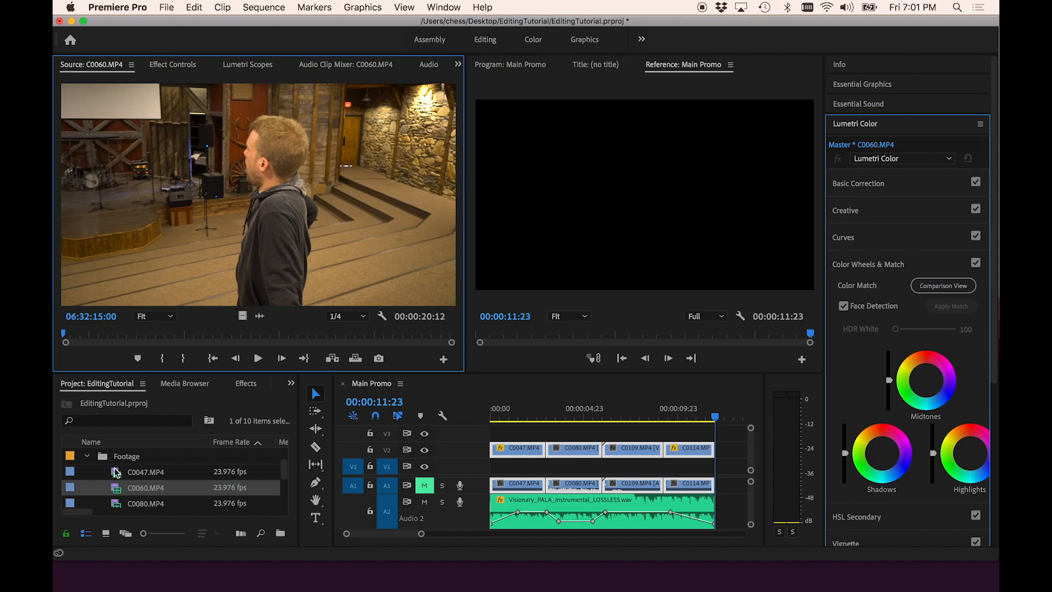
left_click_drag(85, 337, 111, 338)
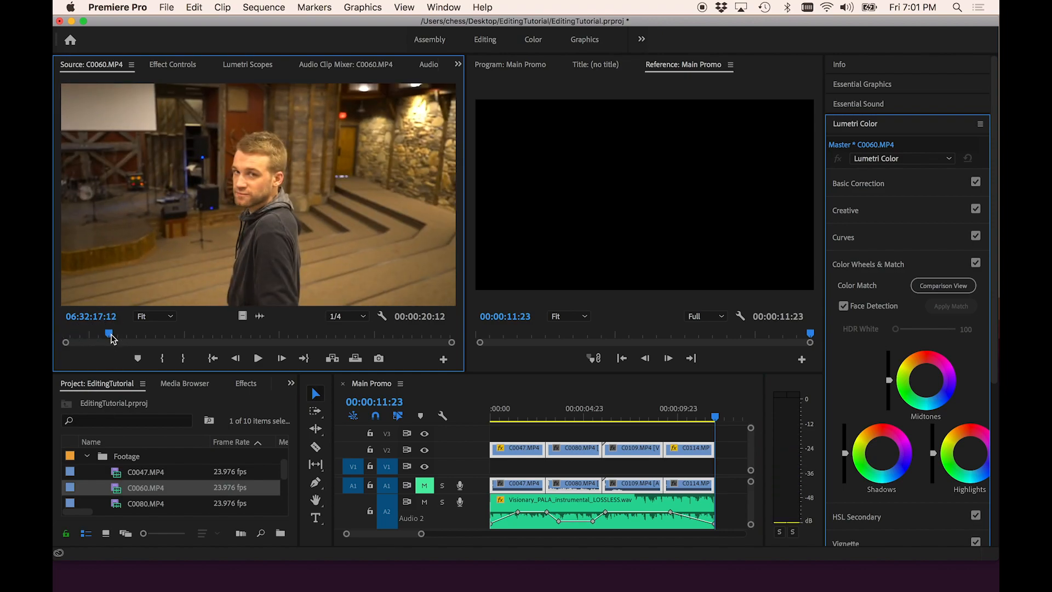
key("space")
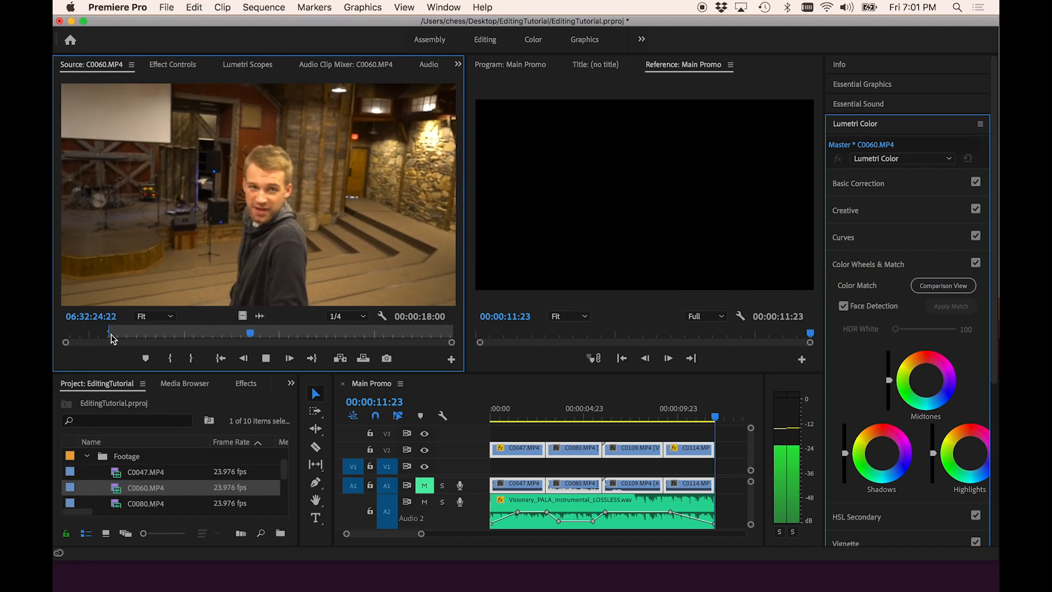
key("o")
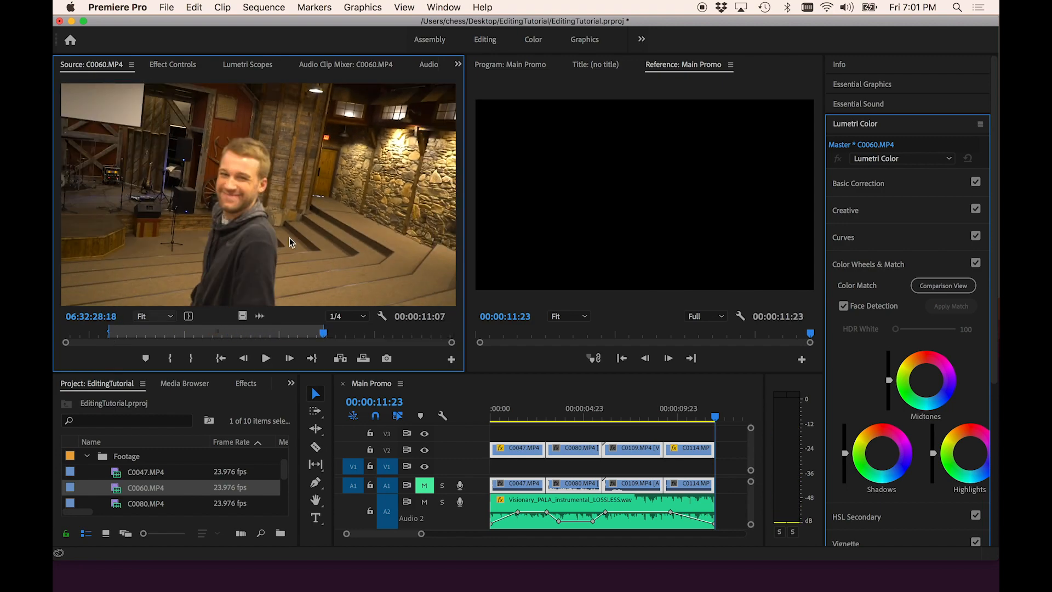
left_click_drag(223, 266, 737, 485)
left_click_drag(724, 482, 717, 473)
key("backslash")
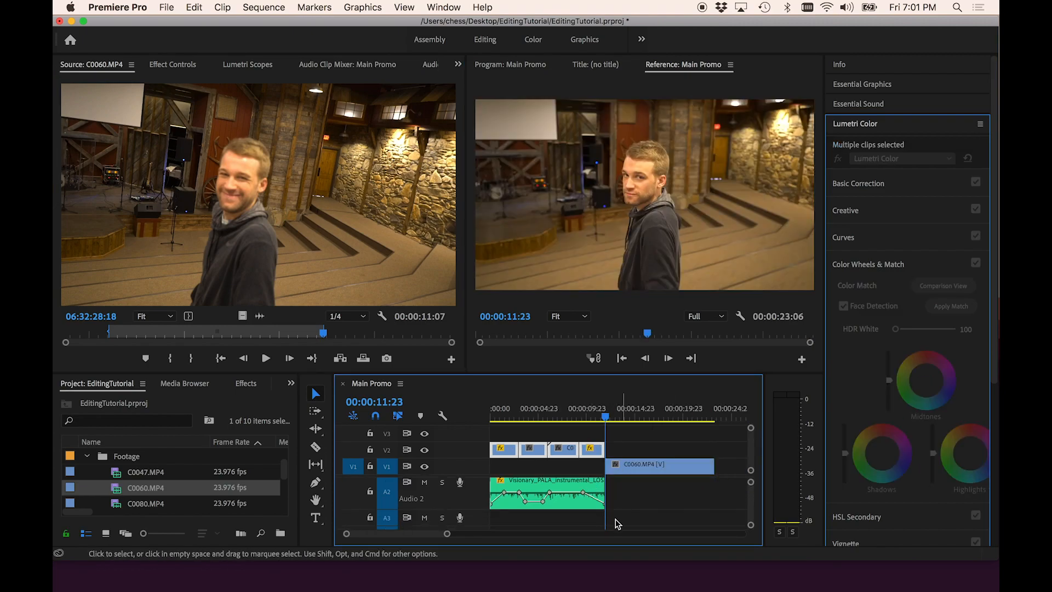
- Move the C0060.MP4 clip to the start of the sequence on V1, beneath the other clips
left_click_drag(594, 528, 505, 532)
left_click(505, 491)
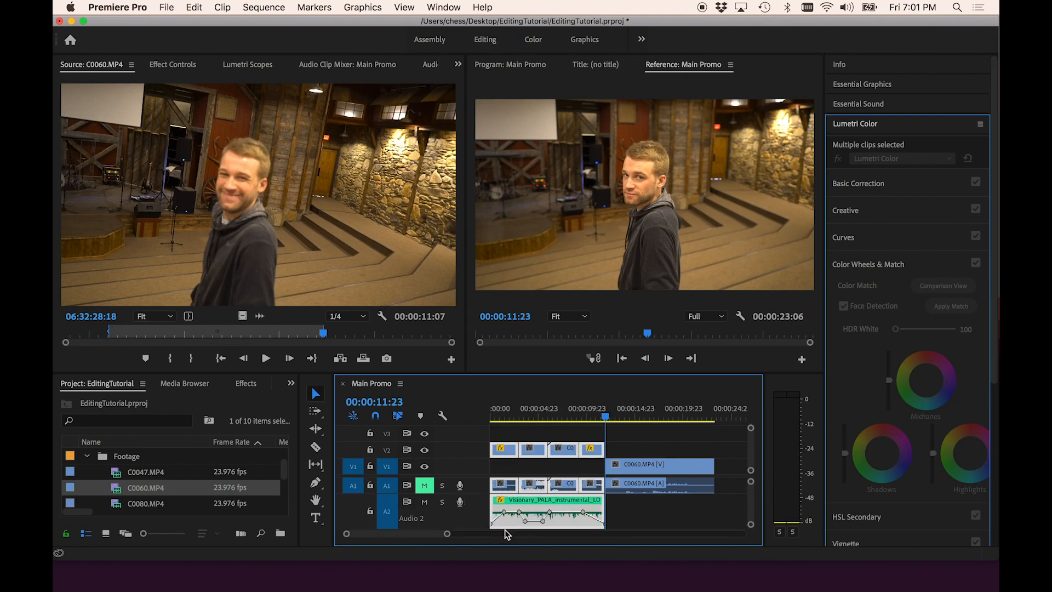
left_click_drag(493, 321, 489, 262)
left_click_drag(501, 429, 499, 460)
left_click_drag(657, 417, 512, 412)
left_click(491, 302)
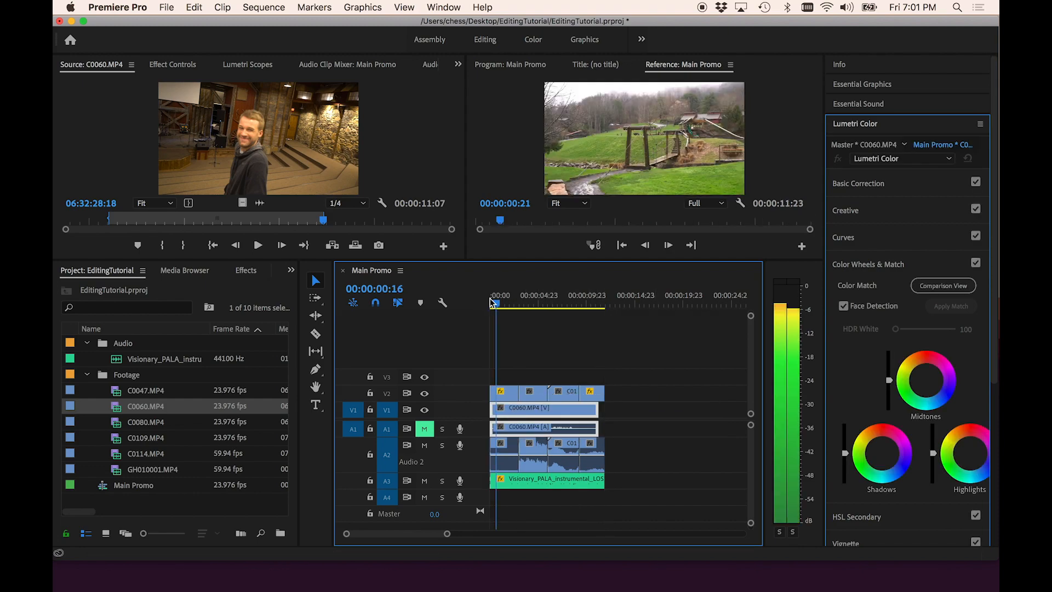
- Trim the start of the first C0047 clip on V2 slightly later
key("space")
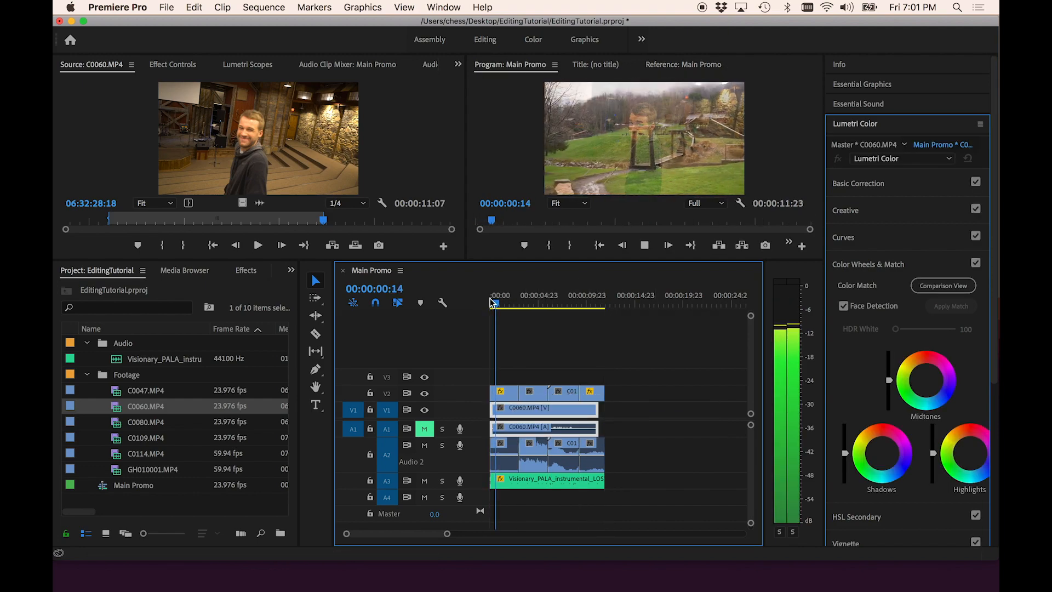
key("space")
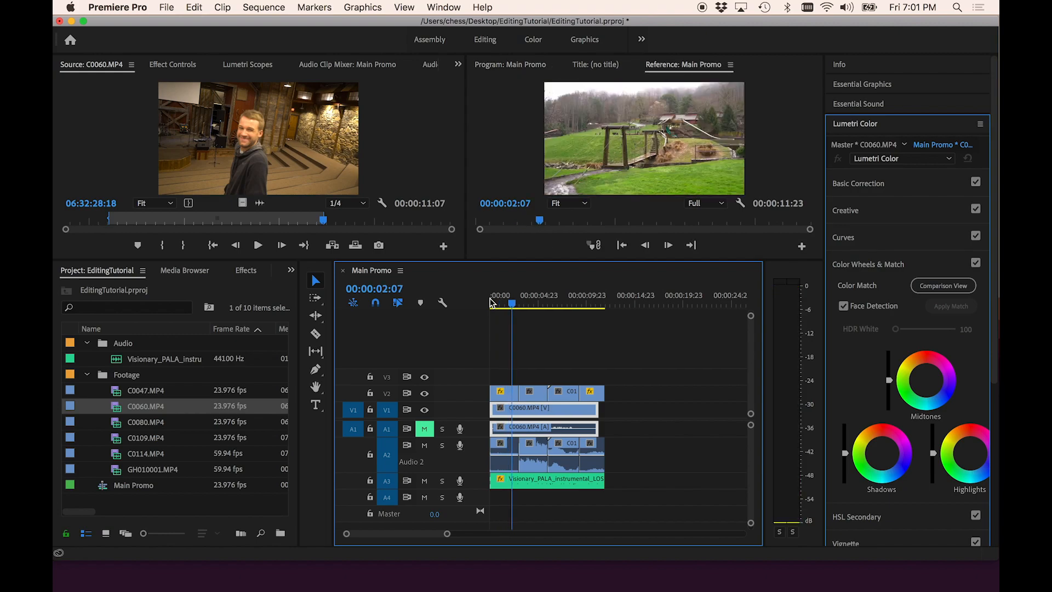
left_click(495, 392)
left_click_drag(496, 391, 503, 392)
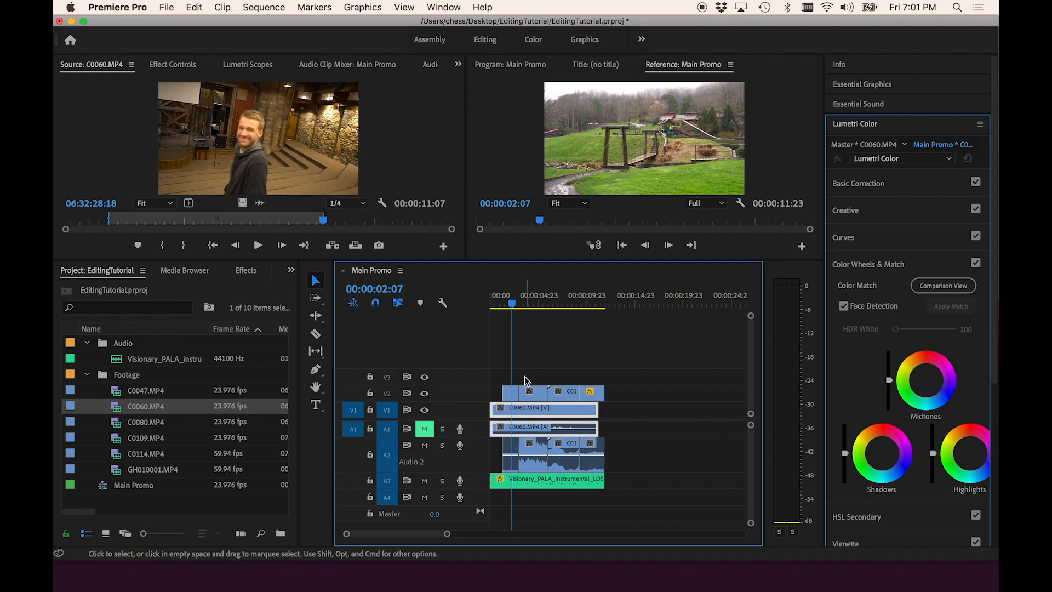
left_click(527, 393)
- Move the C0080 clip on V2 later in the timeline
key("=")
key("=")
key("=")
key("=")
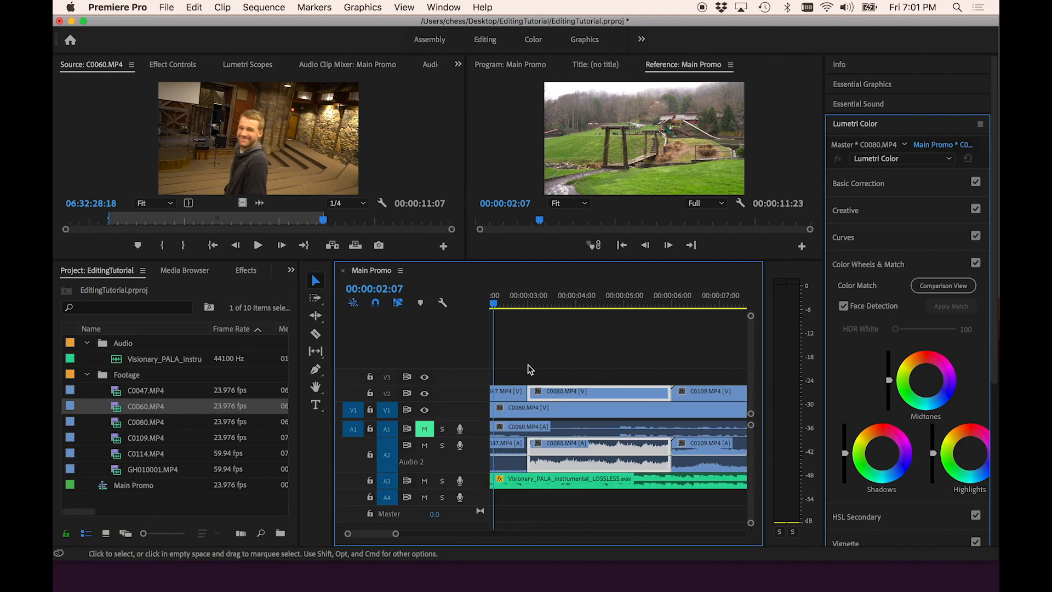
key("space")
key("space")
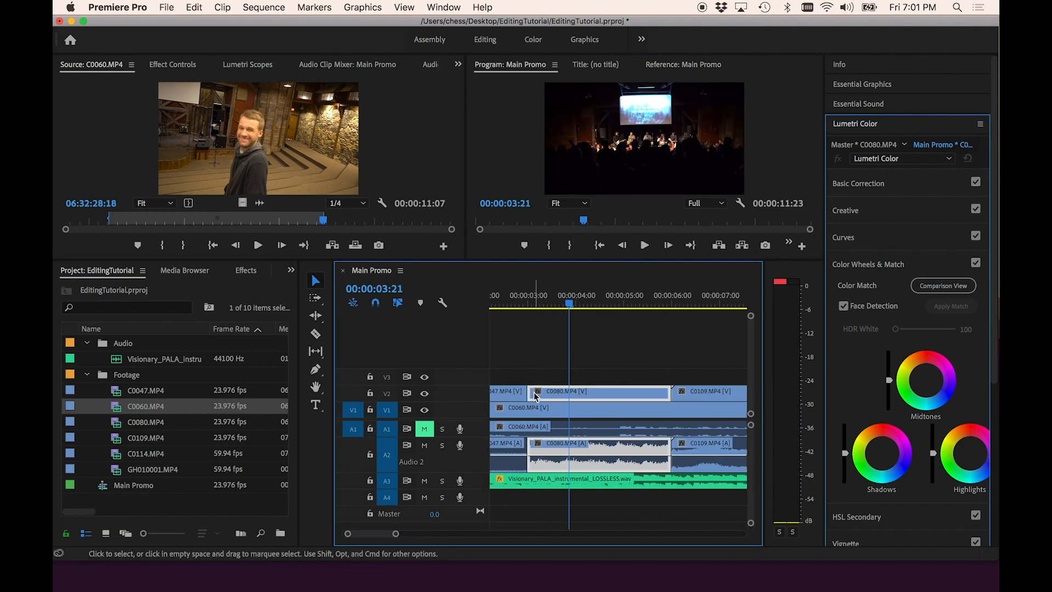
left_click_drag(534, 392, 597, 398)
- Shorten the end of the C0109 clip on V2
scroll(657, 398, "right", 4)
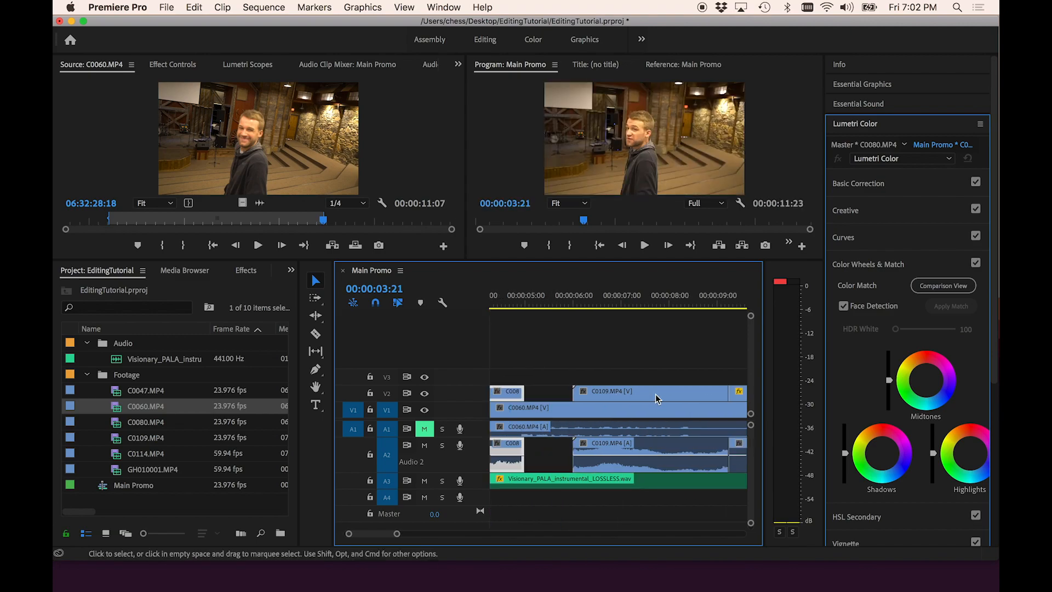
left_click(596, 295)
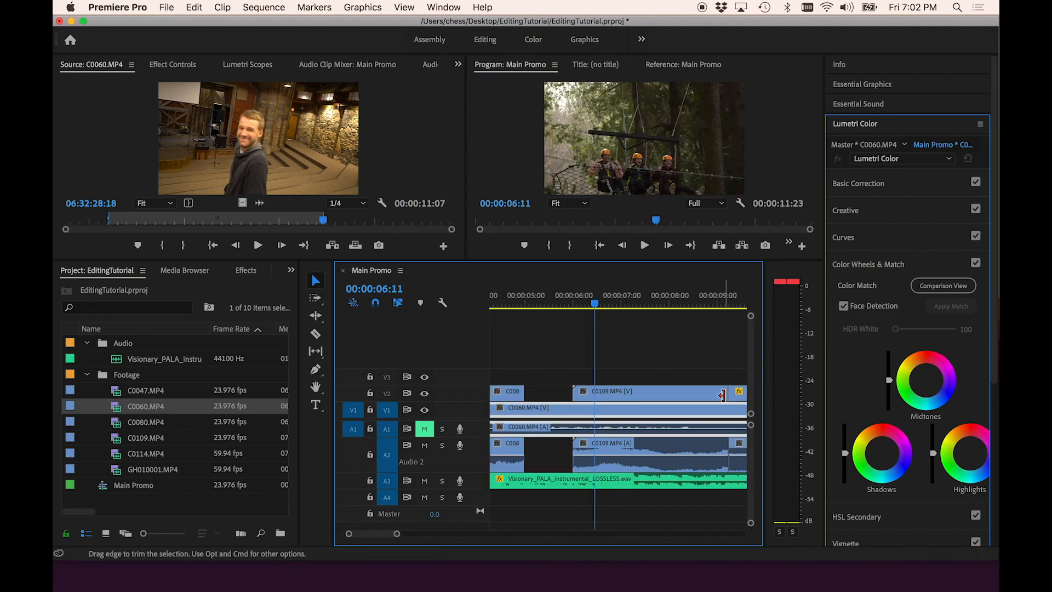
left_click_drag(726, 392, 669, 399)
- Shorten the end of the C0114 clip on V2
scroll(669, 399, "down", 3)
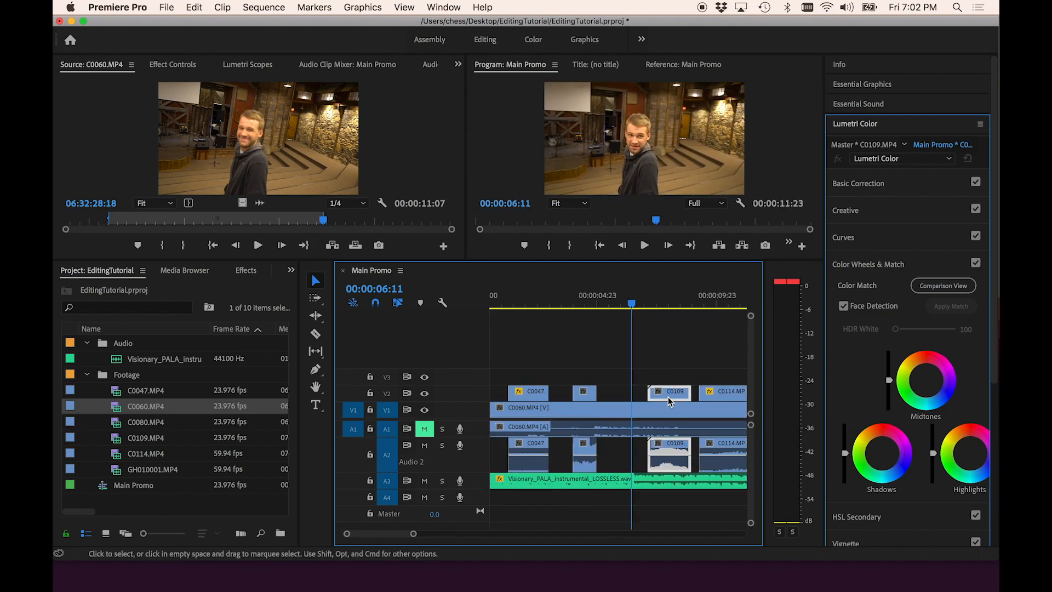
scroll(677, 387, "right", 4)
left_click(518, 296)
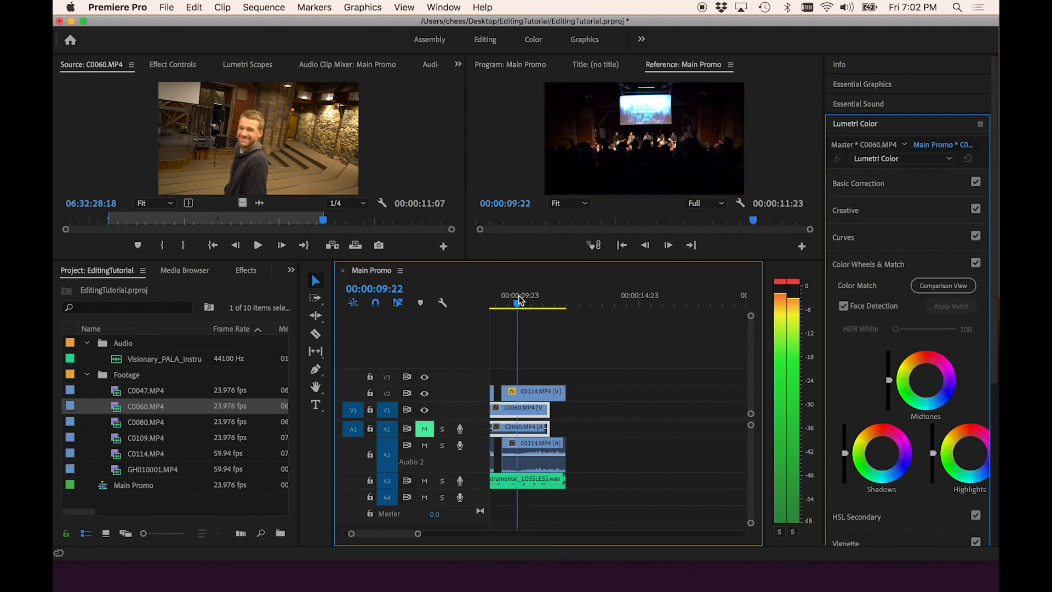
left_click_drag(564, 393, 518, 393)
- Delete the short C0114 clip at the end of track V2
scroll(519, 394, "left", 5)
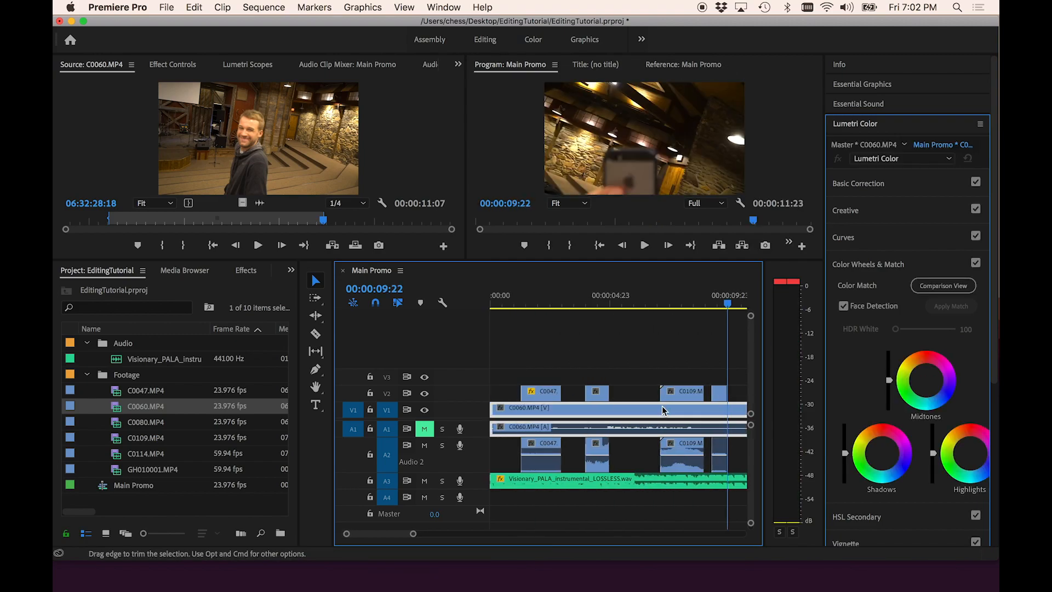
left_click(714, 393)
left_click(721, 394)
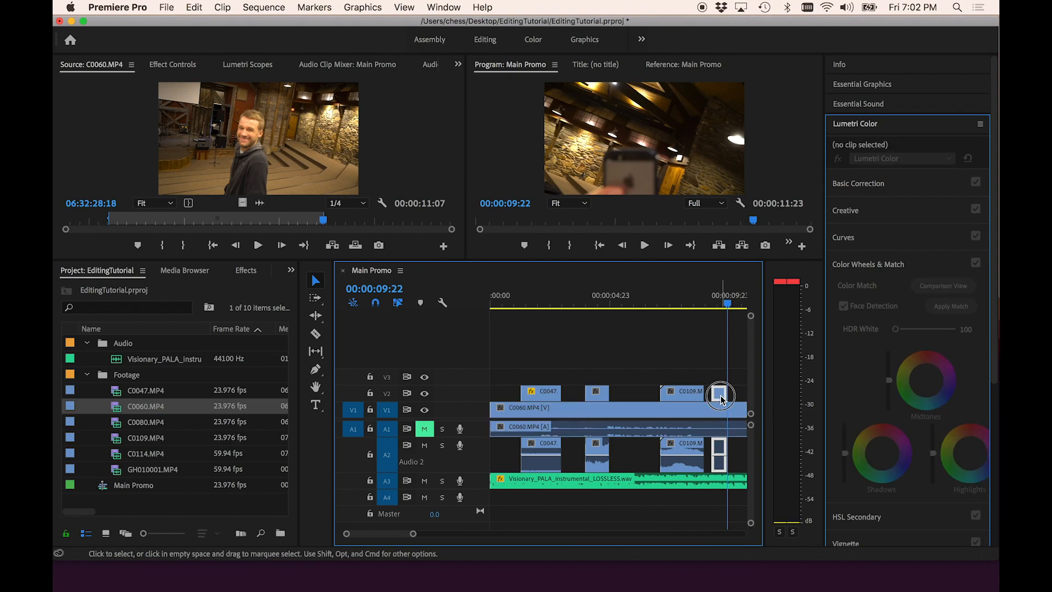
key("Delete")
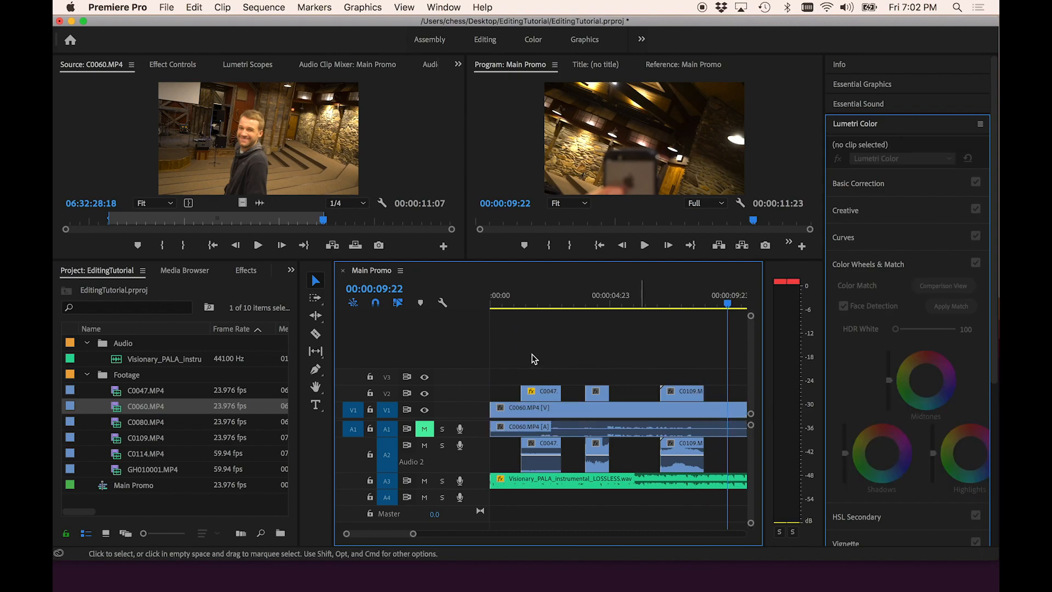
- Shift the C0047 and C0080 clips on V2 slightly later in the sequence
left_click_drag(530, 353, 631, 394)
left_click(607, 395)
left_click(554, 347)
left_click_drag(517, 297, 458, 296)
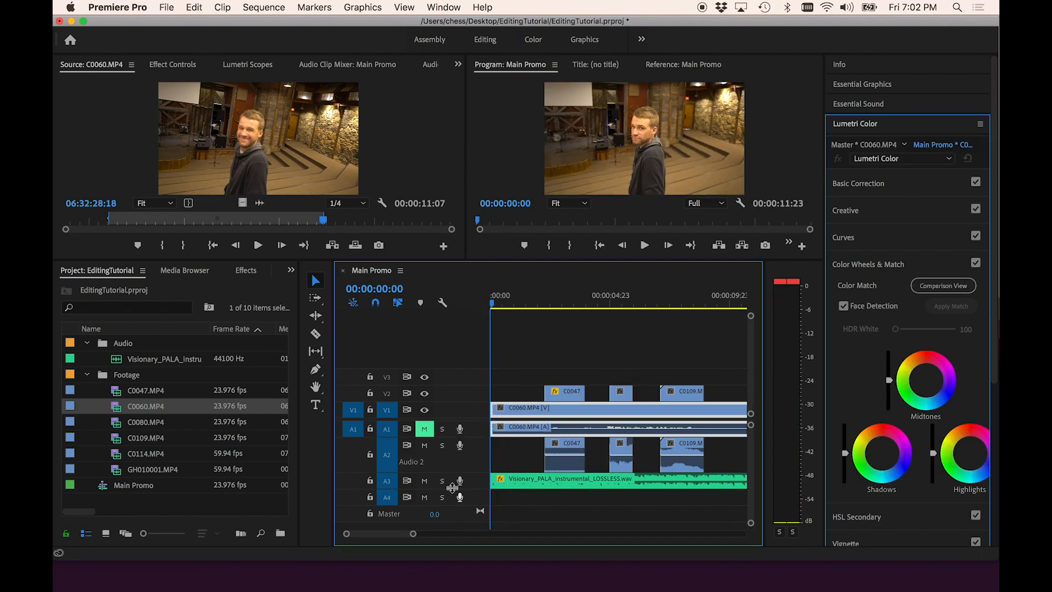
- Remove the ducking keyframes from the music's volume line on Audio 3
double_click(470, 485)
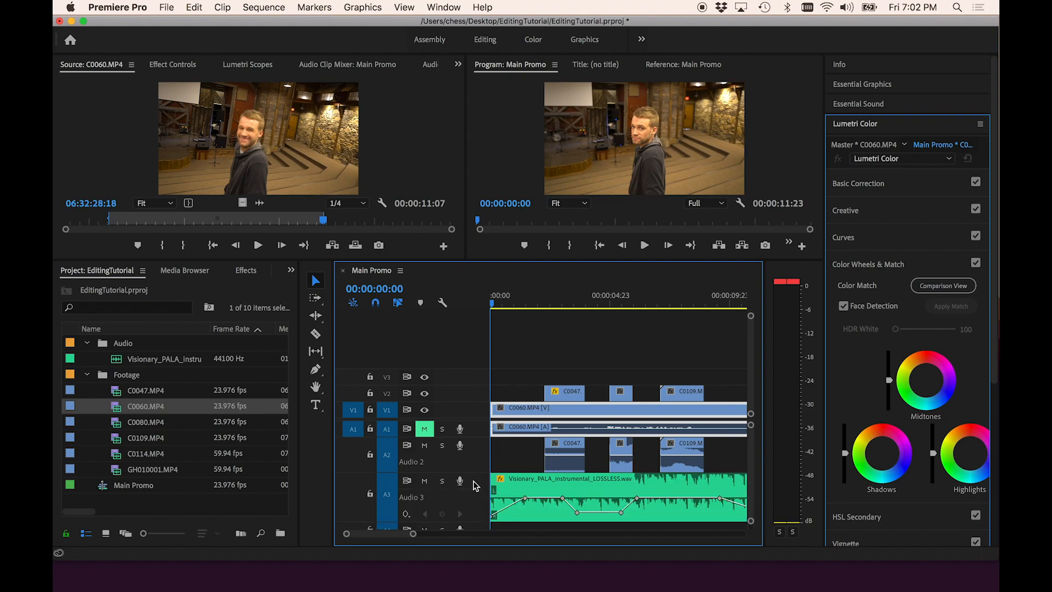
left_click(577, 512)
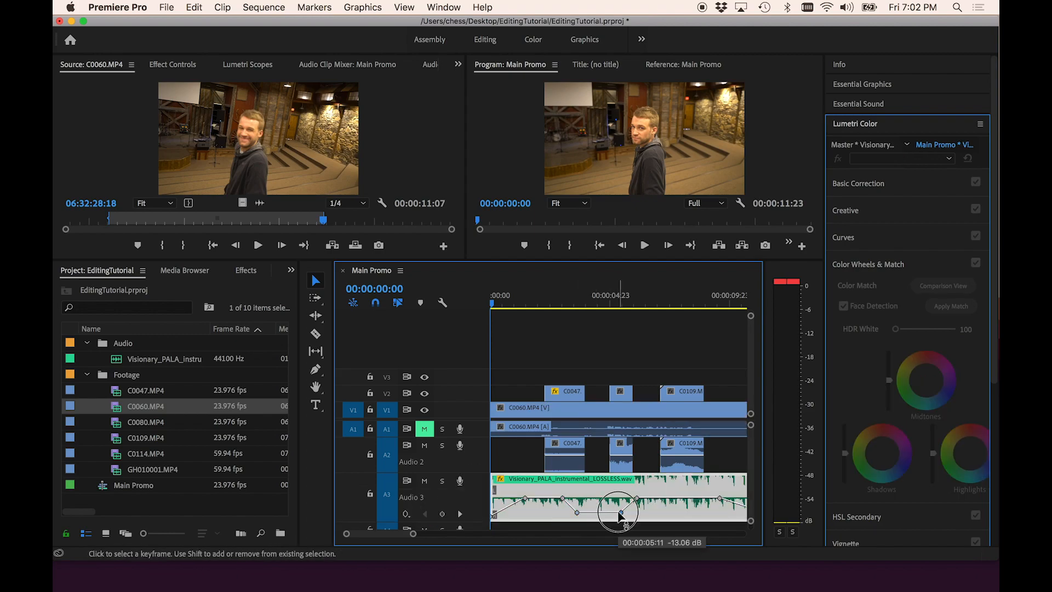
mouse_move(619, 514)
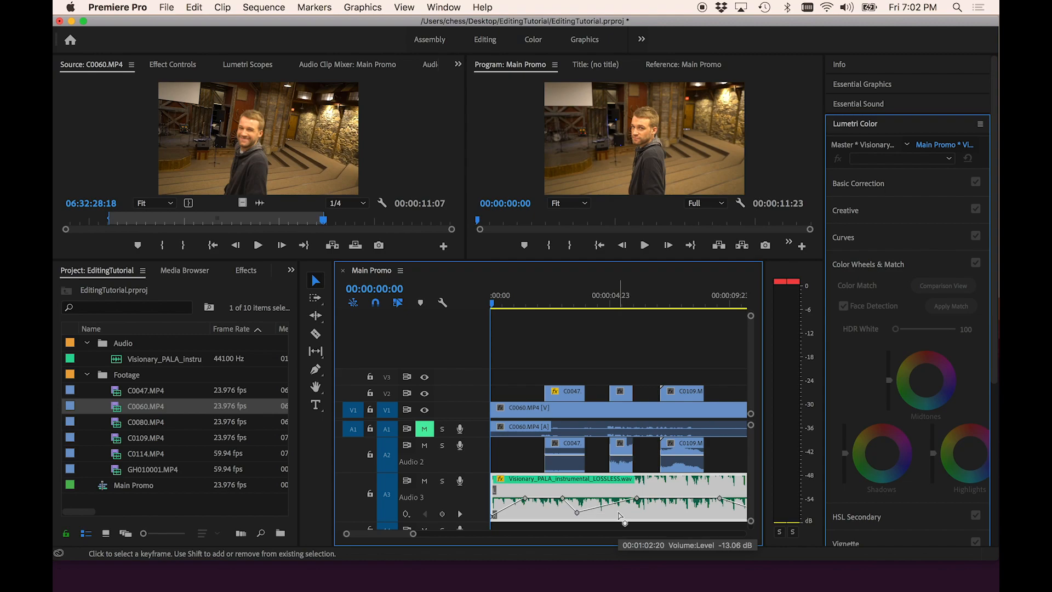
left_click(578, 513)
key("Delete")
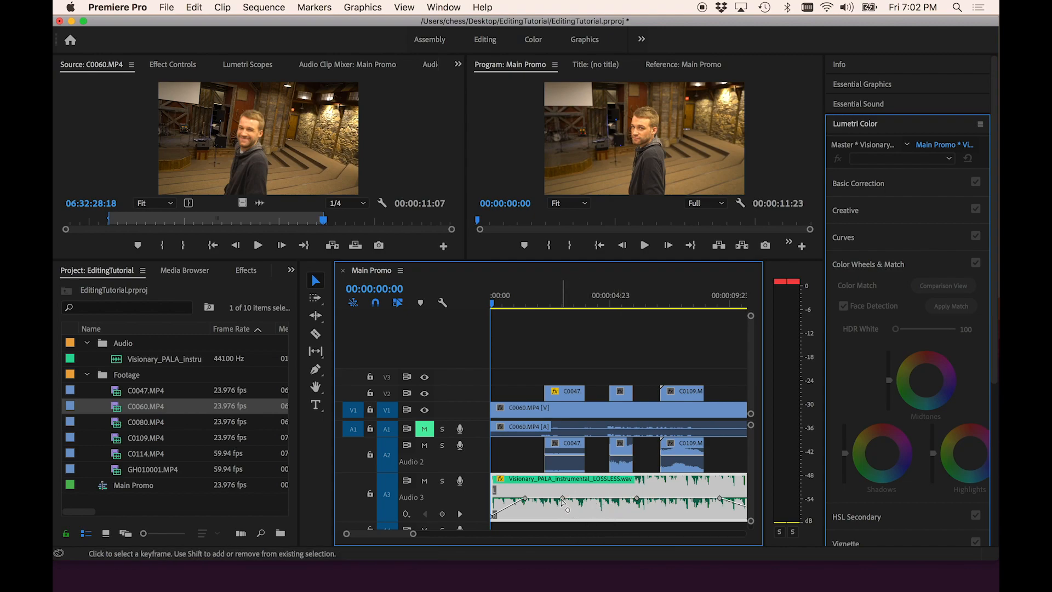
left_click(561, 499)
key("Delete")
key("Delete")
left_click_drag(634, 499, 636, 521)
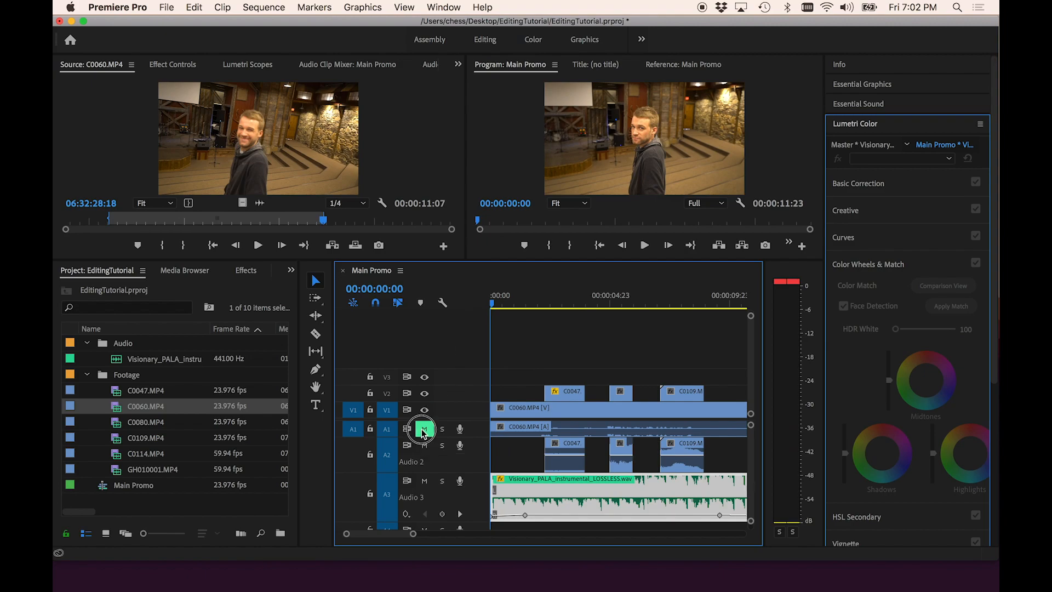
- Unmute track A1, mute track A2, and play the sequence from the start
left_click(423, 431)
left_click(424, 446)
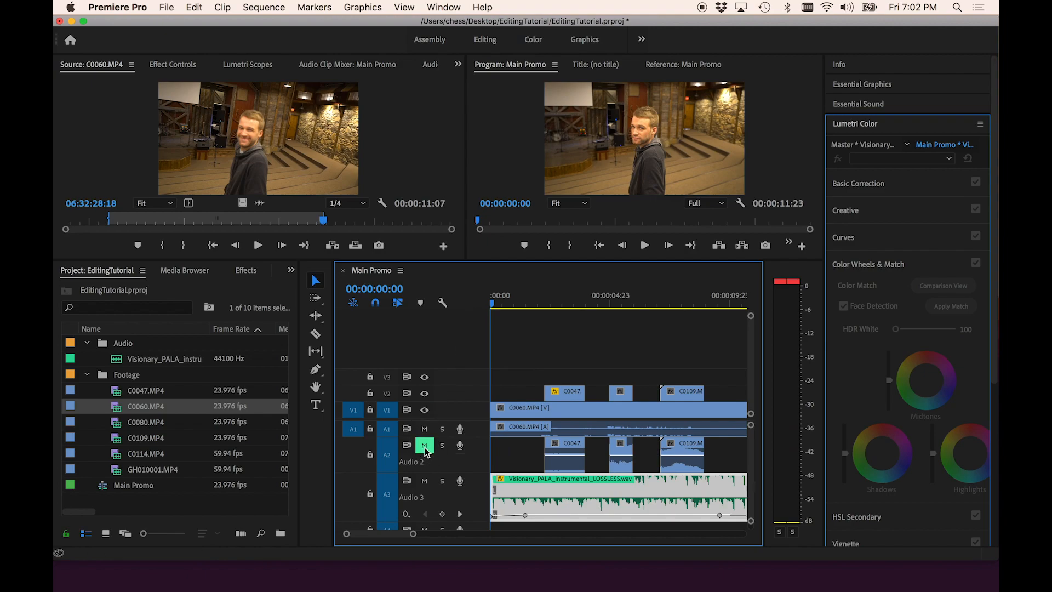
left_click_drag(500, 292, 469, 299)
key("XF86AudioRaiseVolume")
key("space")
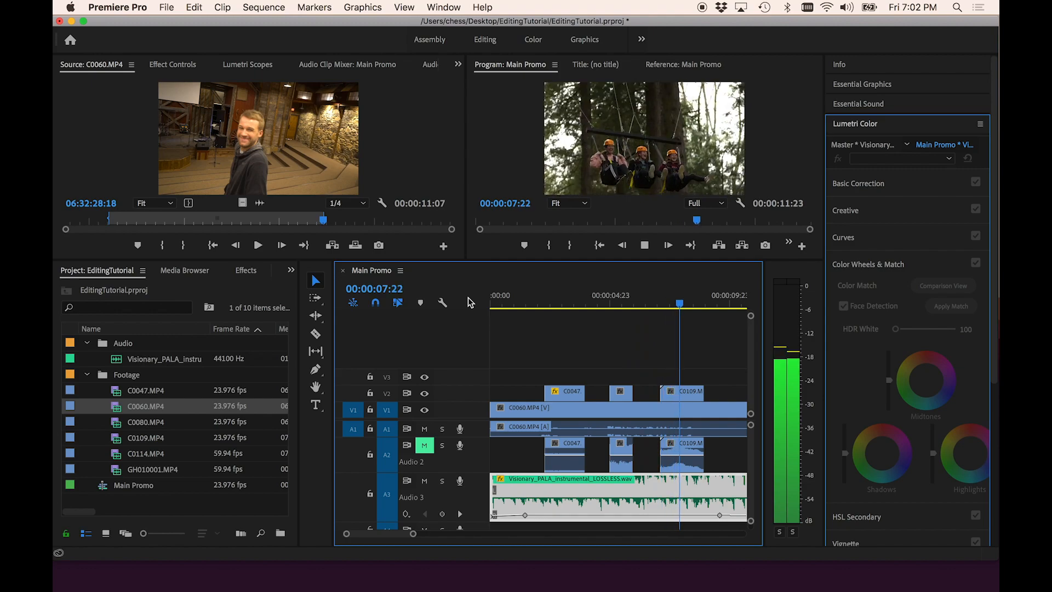
key("space")
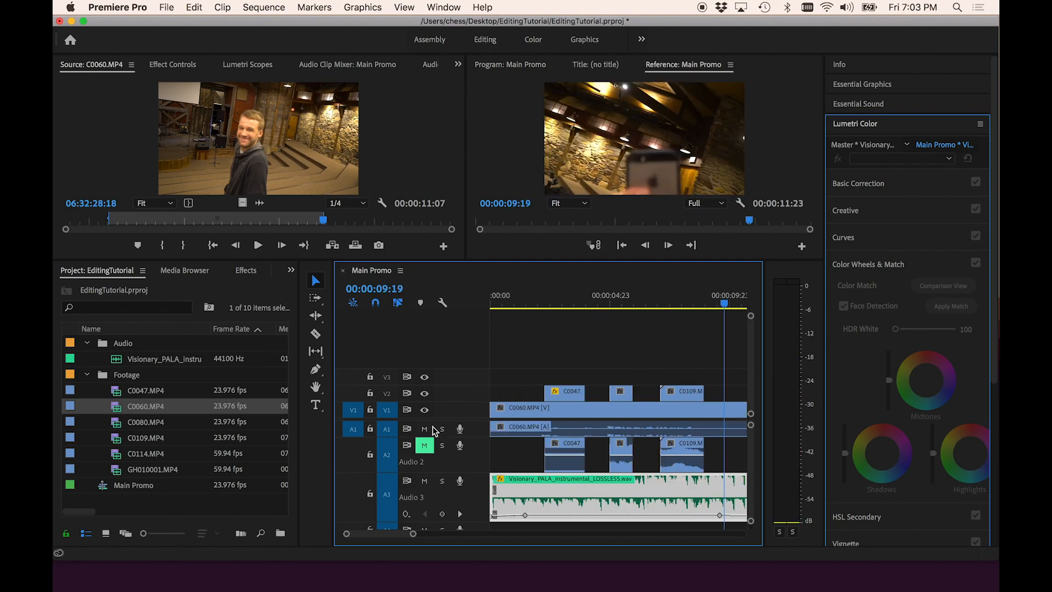
- Delete the C0109 clip from V2 and move the C0080 clip slightly later
left_click(693, 396)
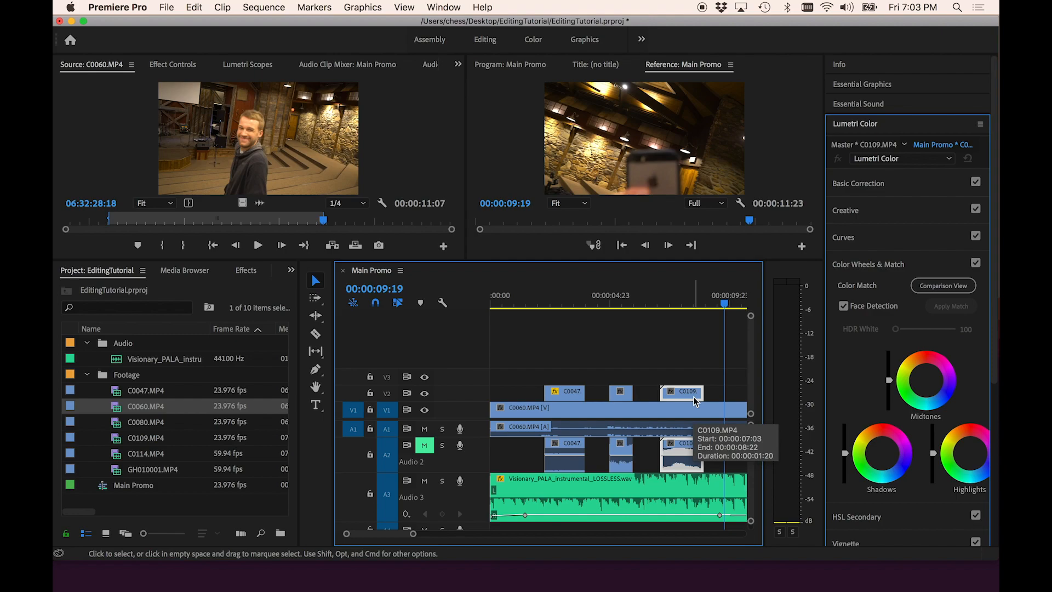
key("Delete")
left_click(598, 300)
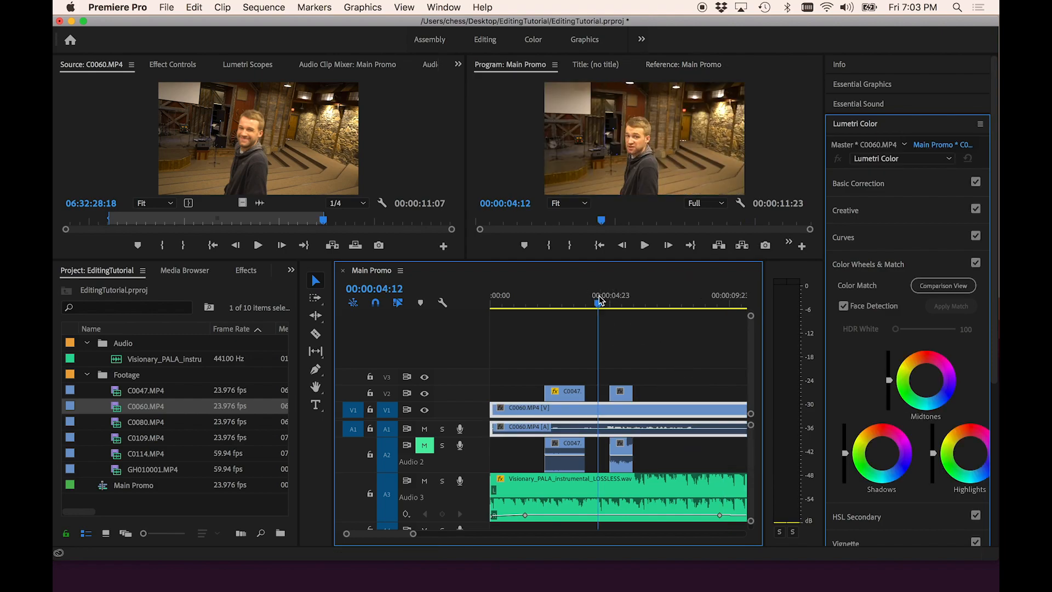
left_click_drag(620, 393, 646, 393)
left_click(541, 303)
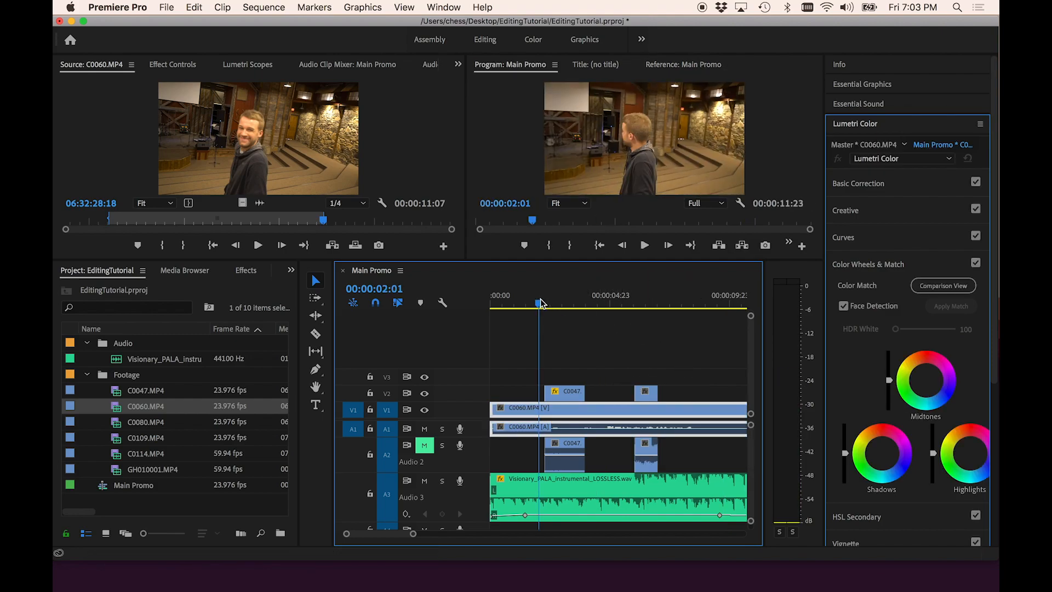
- Play back the sequence, stop it, and place the playhead around the middle of the C0060 clip
key("space")
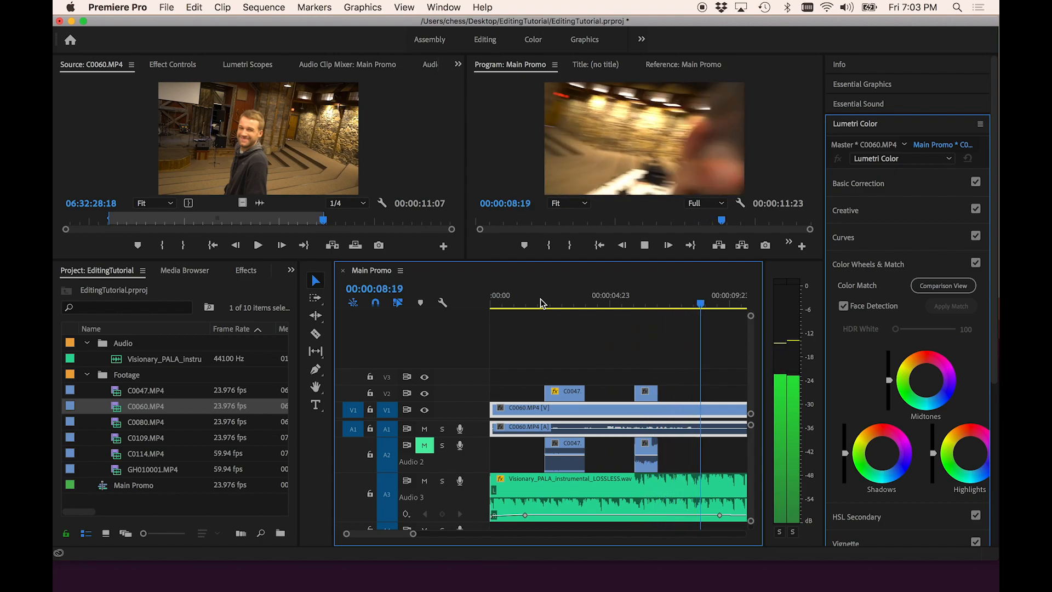
key("space")
scroll(576, 352, "down", 2)
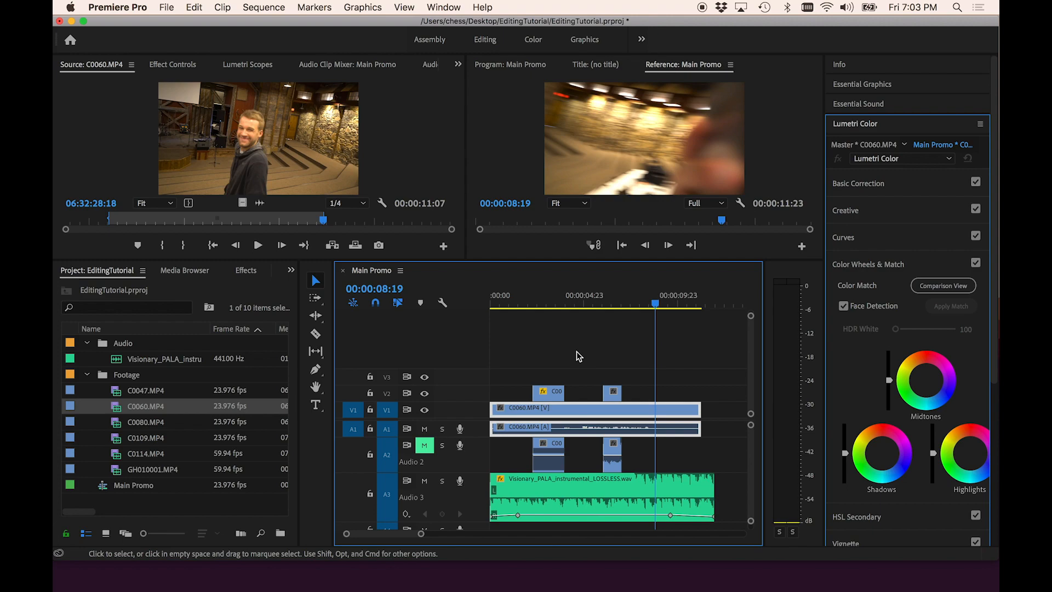
left_click(247, 272)
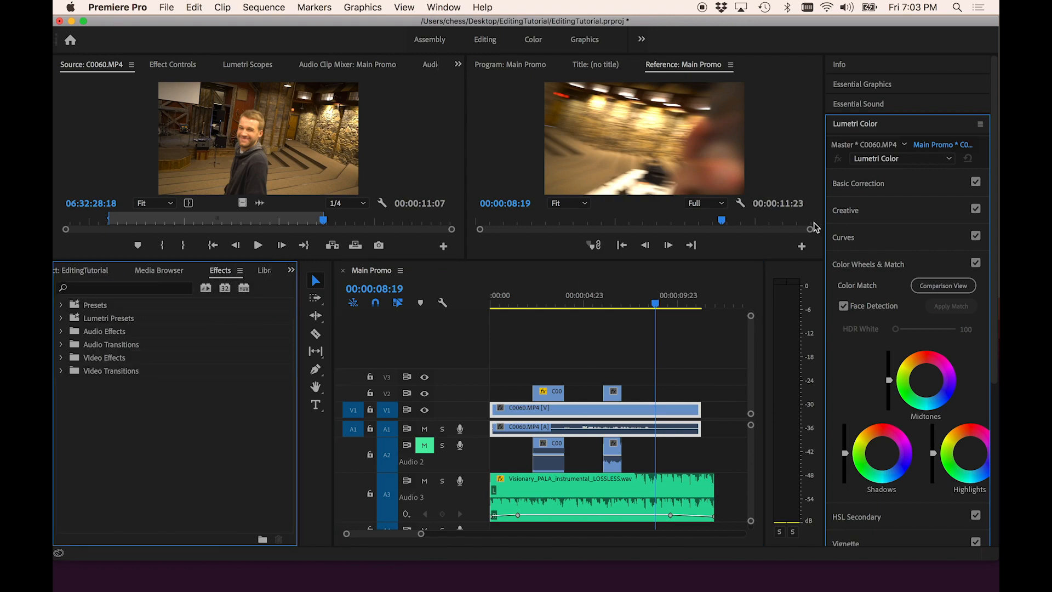
left_click(594, 301)
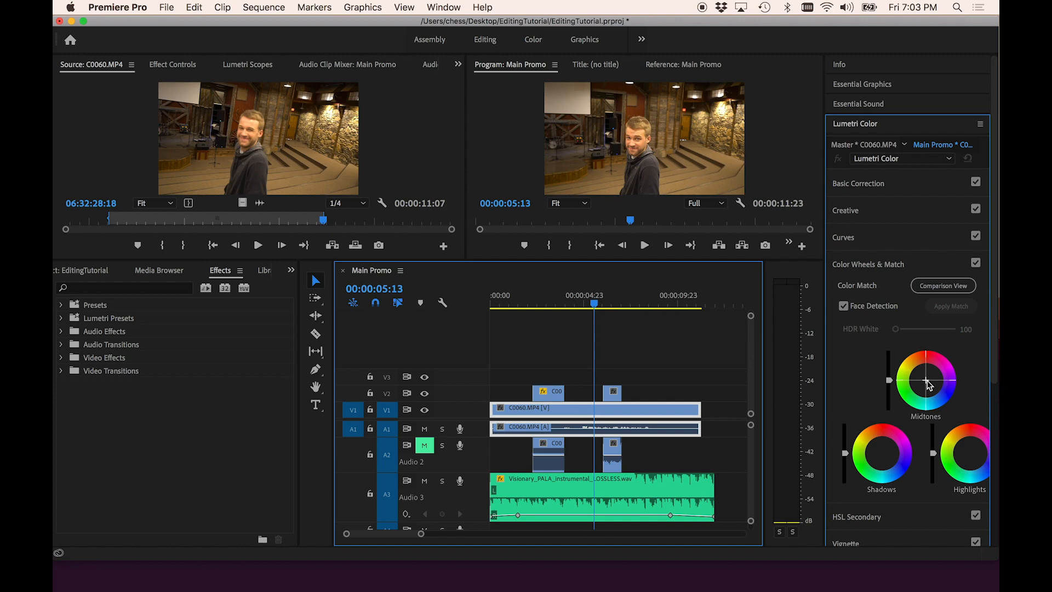
- Expand Basic Correction in Lumetri Color to review the C0060 clip's tone settings
left_click(885, 184)
left_click_drag(927, 330, 941, 348)
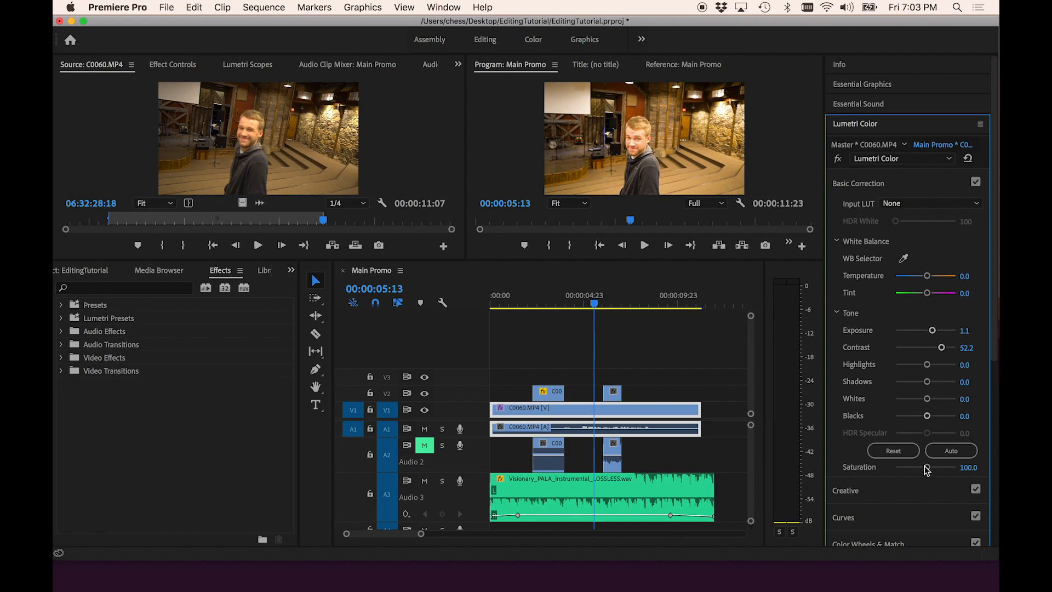
left_click_drag(925, 469, 831, 460)
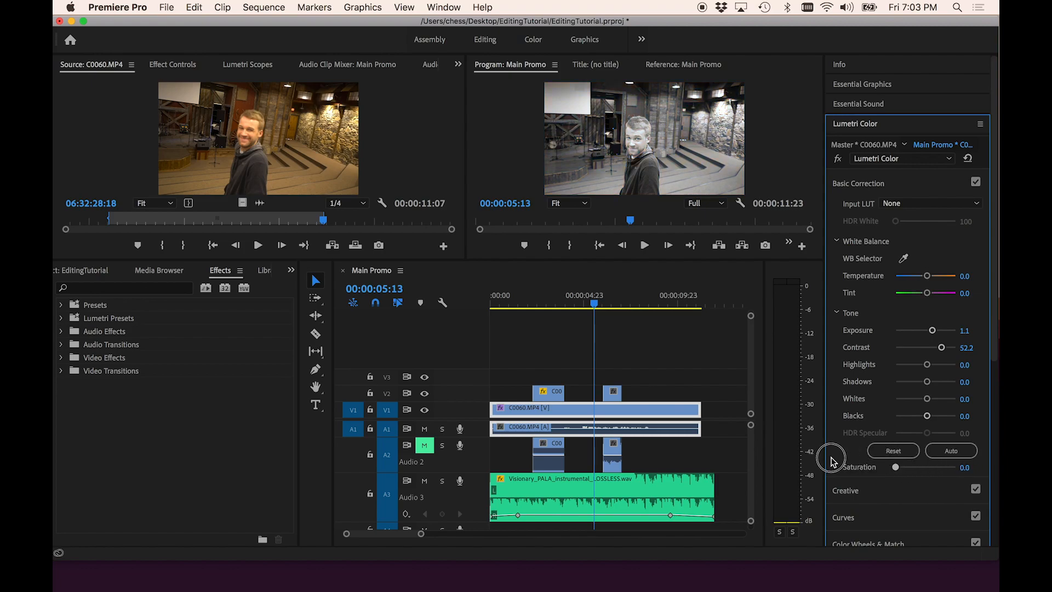
left_click(926, 468)
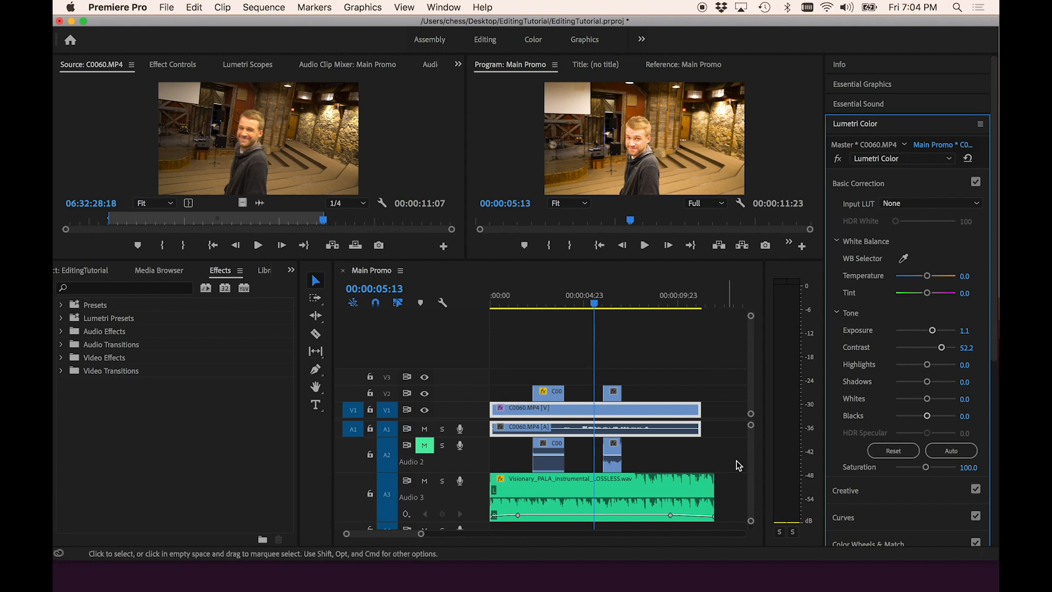
- Trim the end of the C0060 clip on V1 back to about 00:00:09:00
left_click_drag(700, 429, 712, 430)
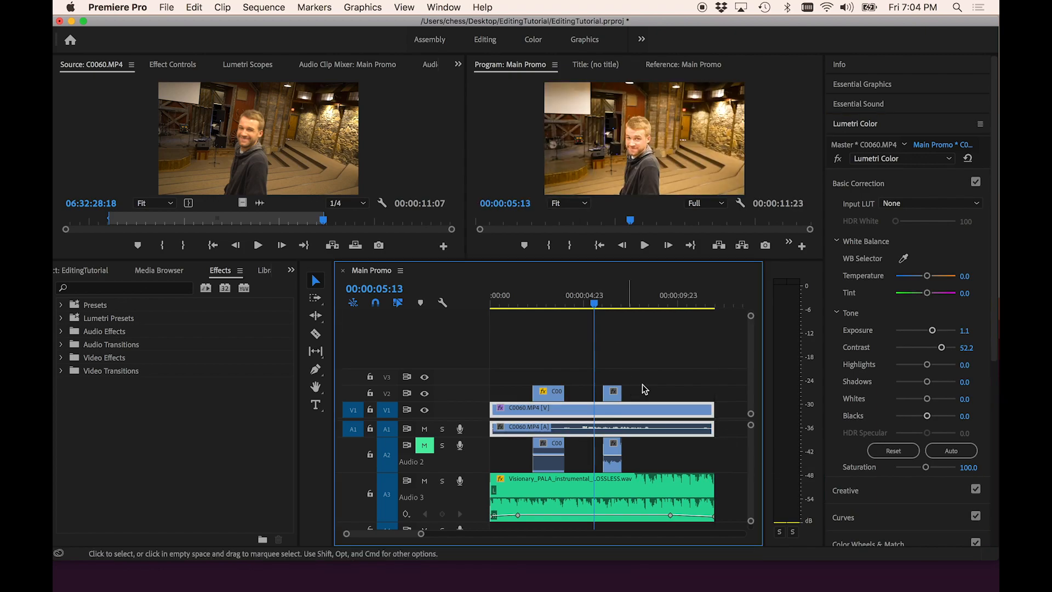
left_click_drag(648, 297, 663, 300)
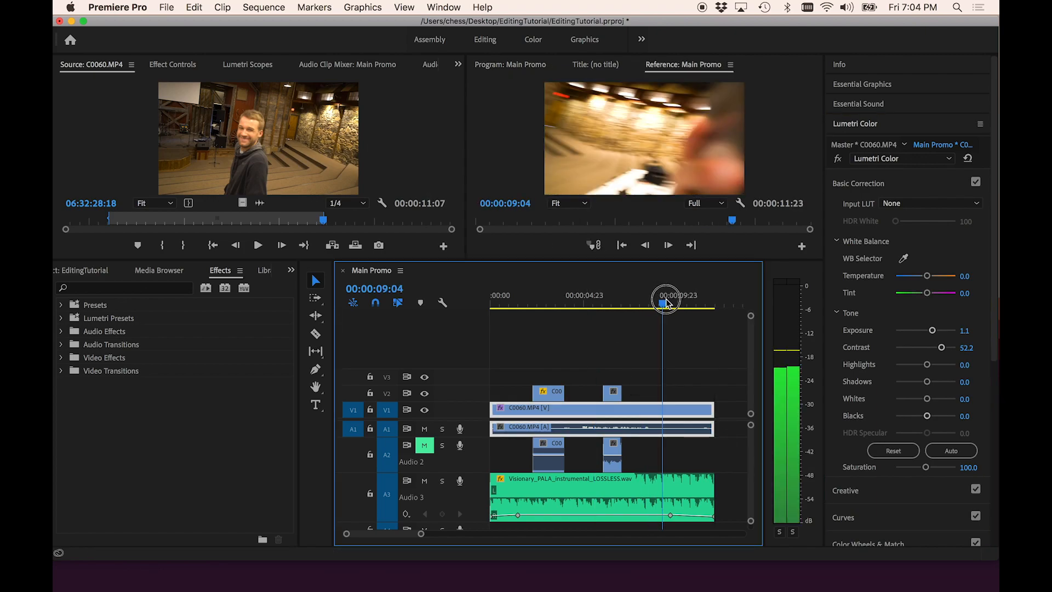
left_click_drag(712, 410, 656, 408)
- Trim the music clip on Audio 3 to end with C0060 and move its fade-out keyframe earlier
left_click(669, 518)
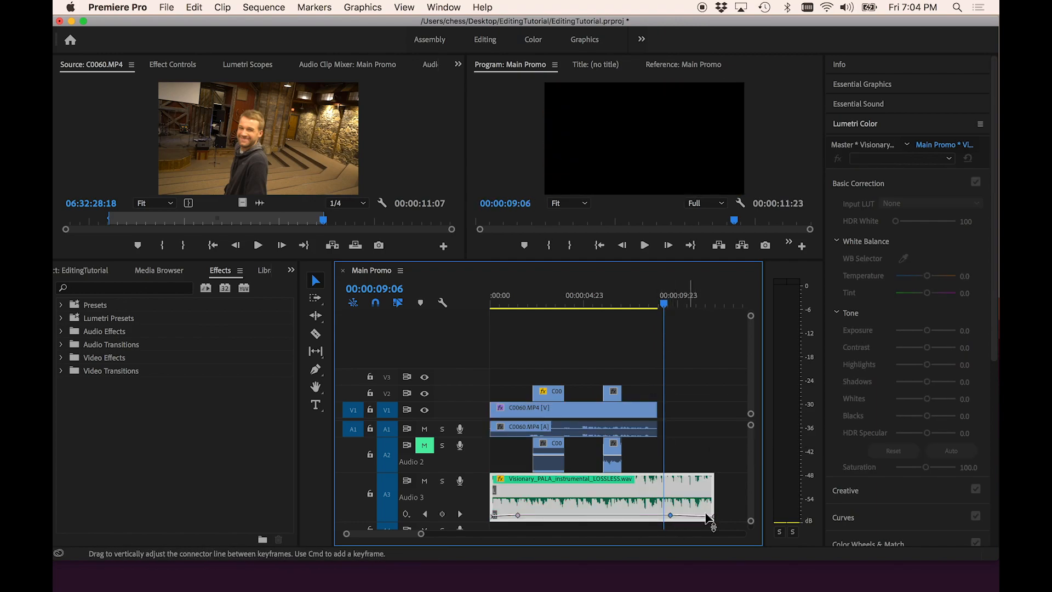
left_click_drag(712, 519, 652, 515)
left_click_drag(712, 500, 624, 515)
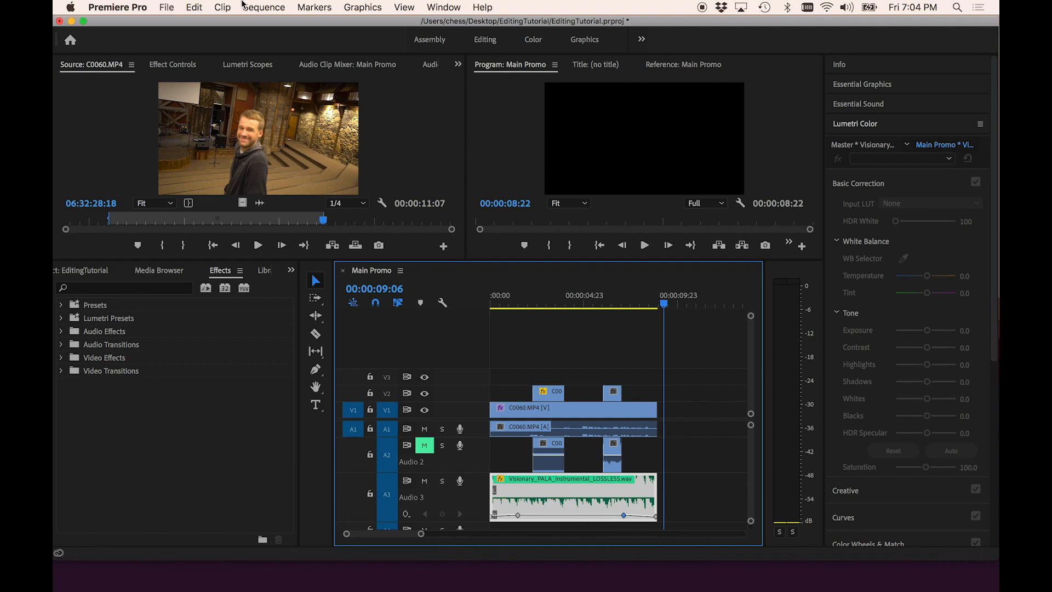
- Start a media export and save the output as EditTutorial_v2 in the Renders folder
left_click(178, 7)
mouse_move(250, 351)
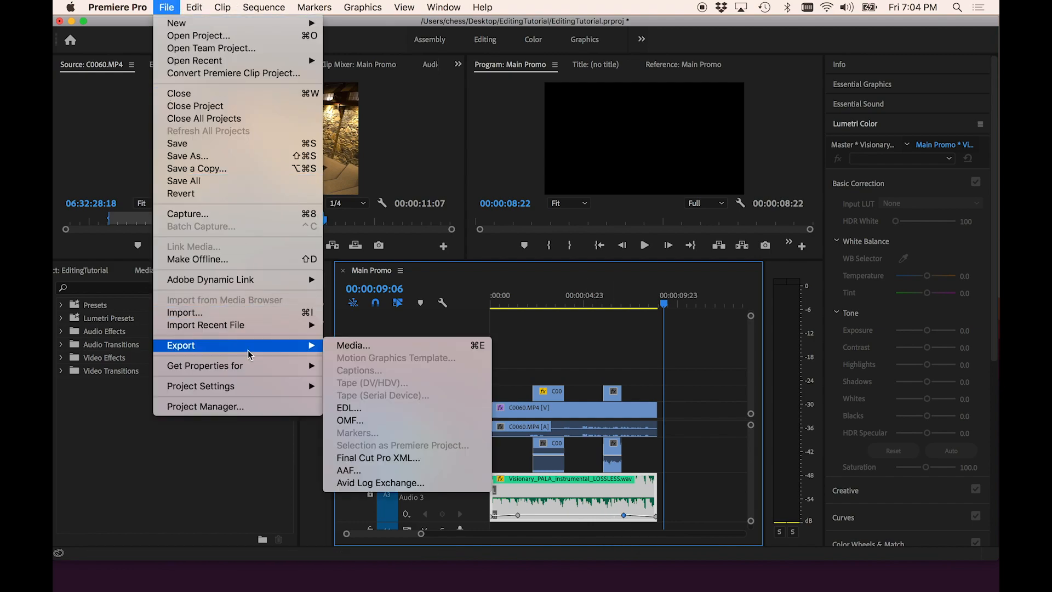
left_click(347, 346)
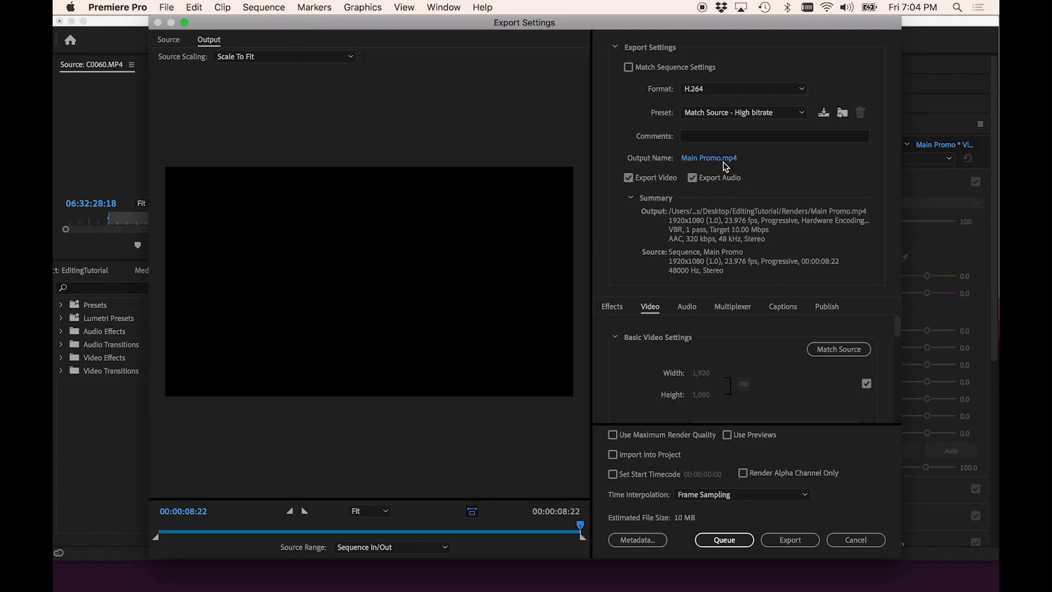
left_click(721, 160)
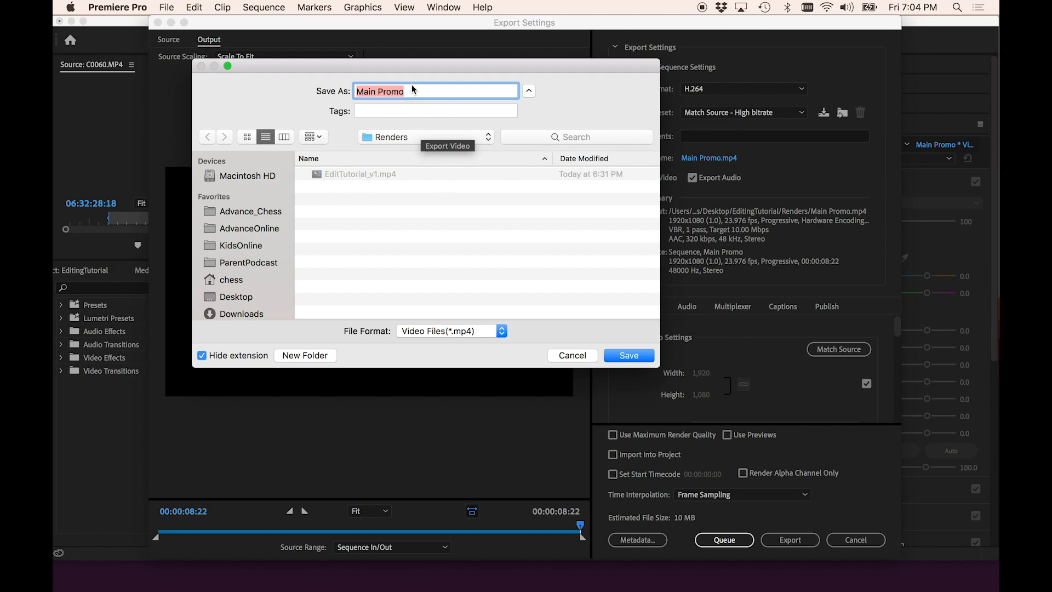
type("EditTutorial_v2")
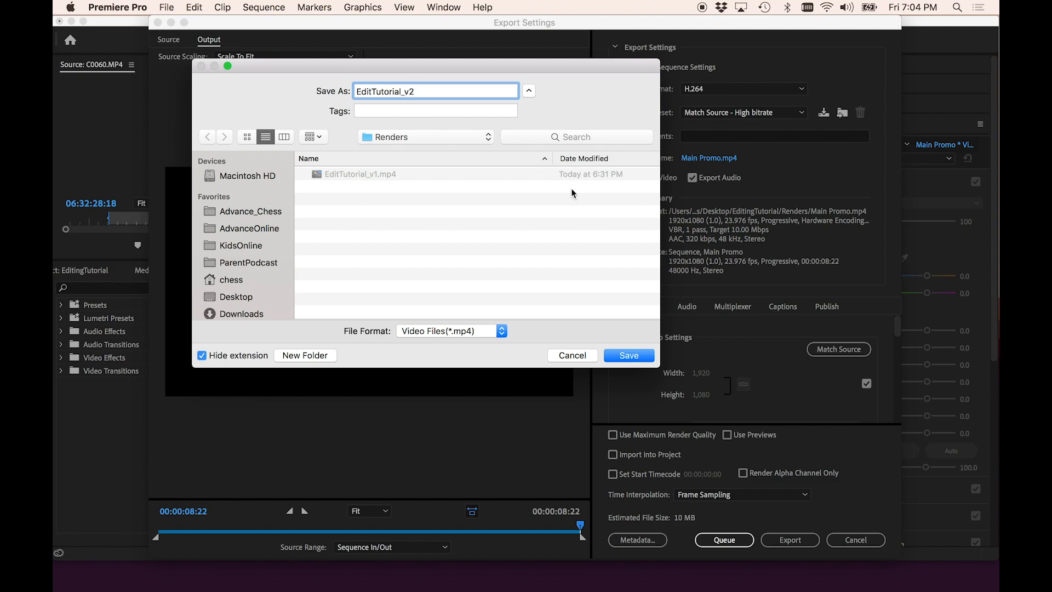
left_click(627, 356)
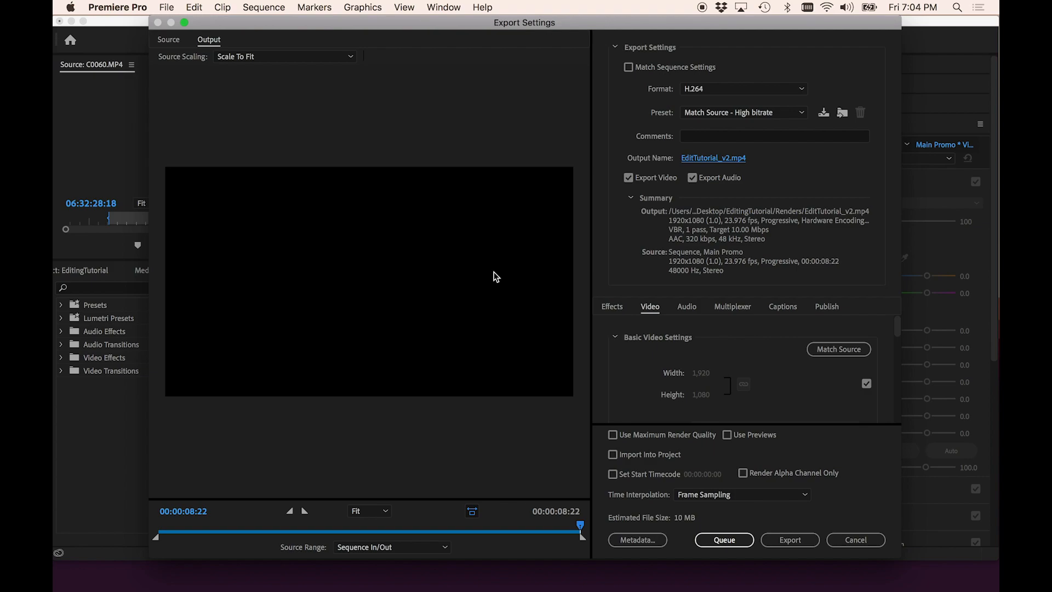
- Choose the YouTube 1080p Full HD preset for the H.264 export
left_click_drag(582, 529, 313, 532)
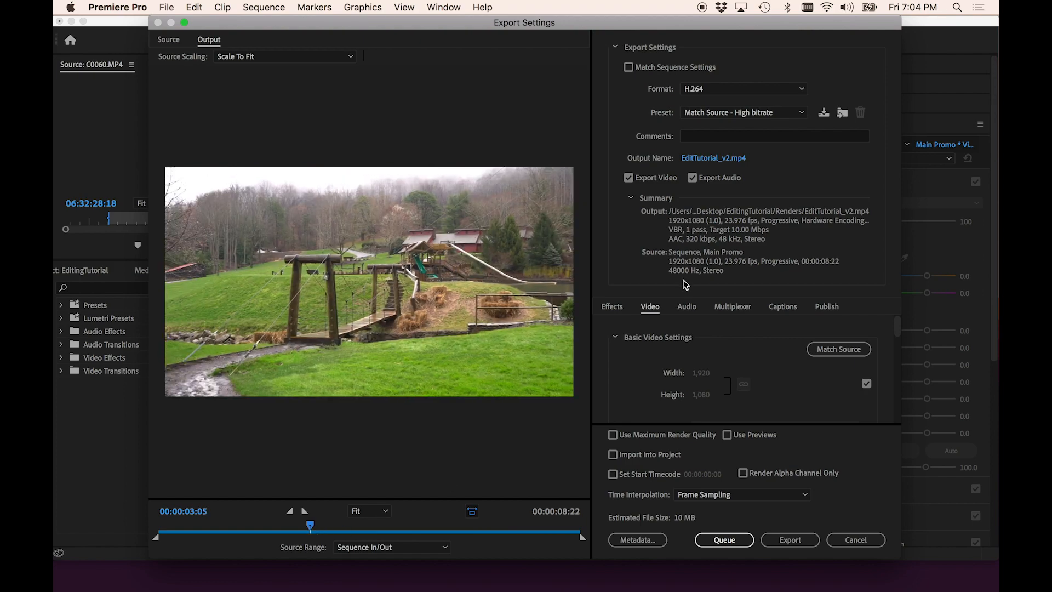
left_click(710, 92)
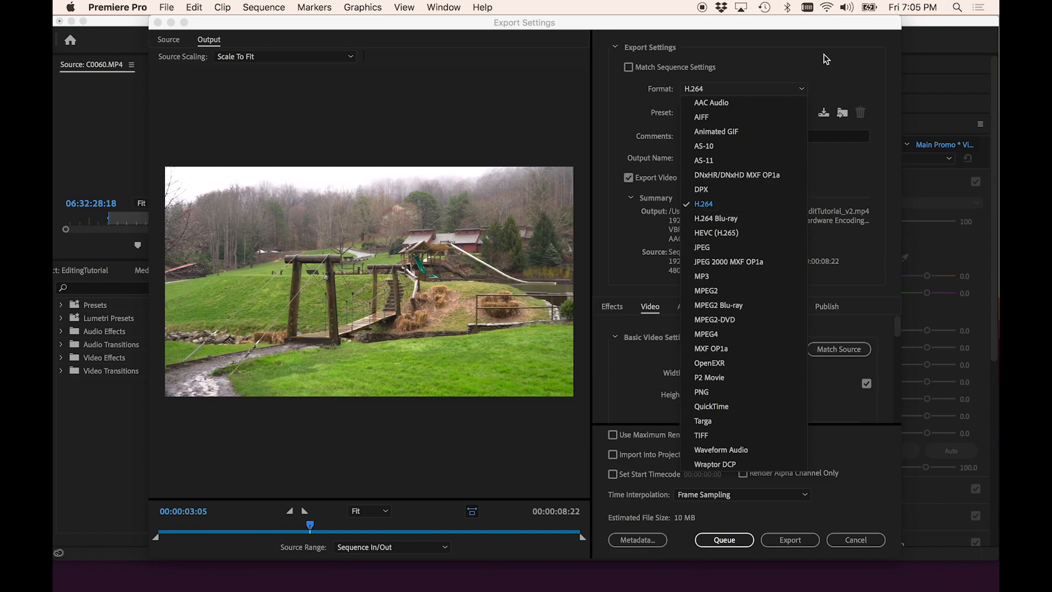
left_click(830, 78)
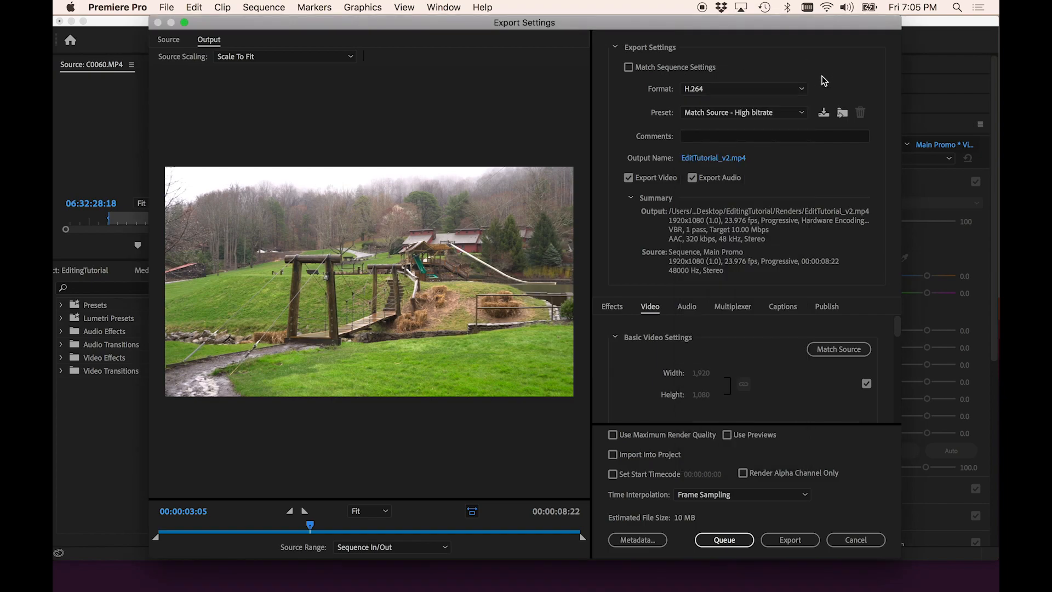
left_click(794, 113)
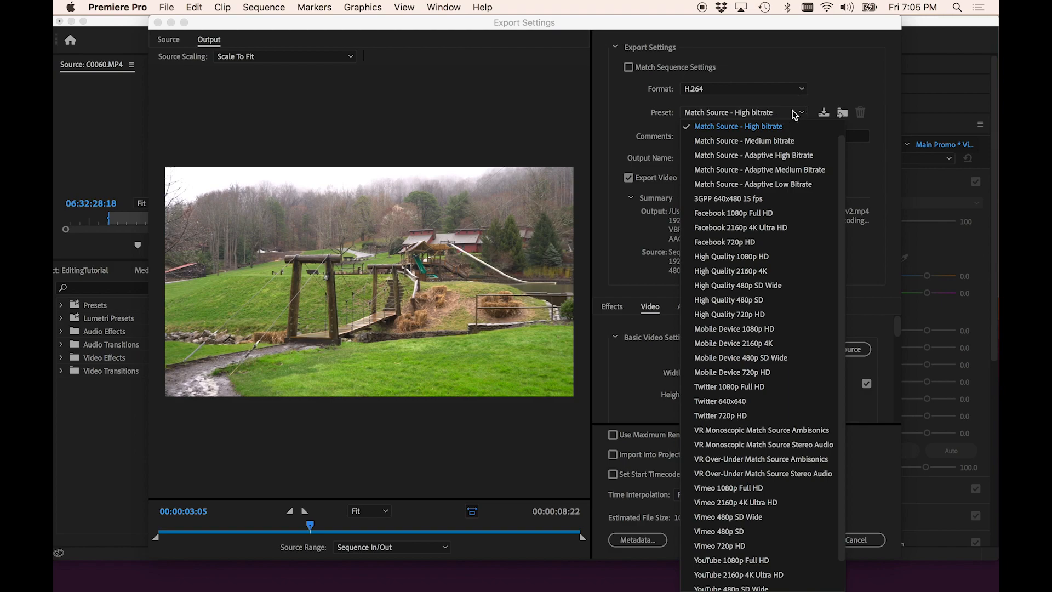
scroll(769, 282, "down", 2)
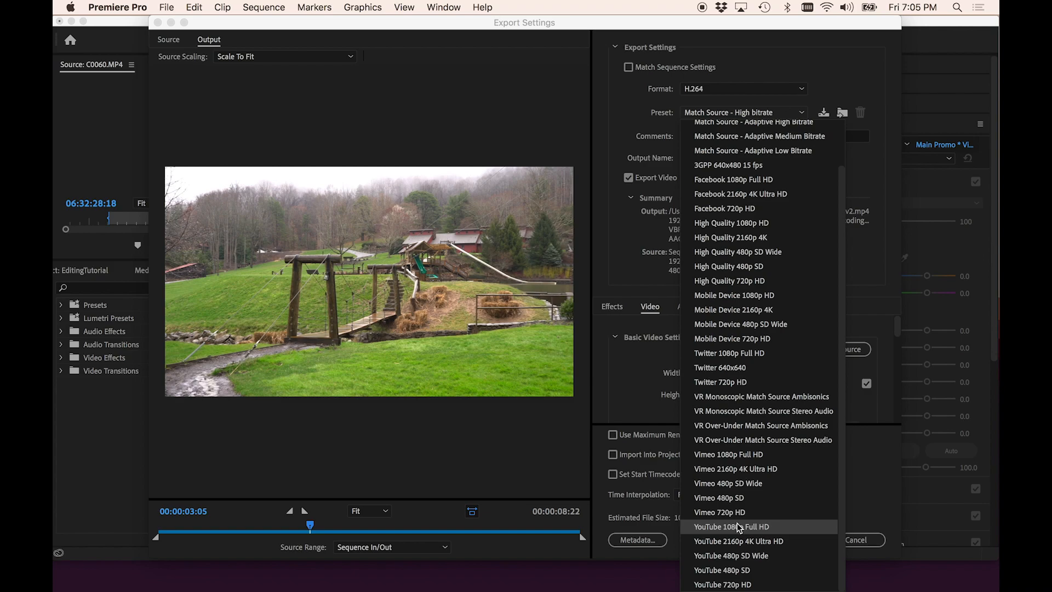
scroll(741, 254, "up", 2)
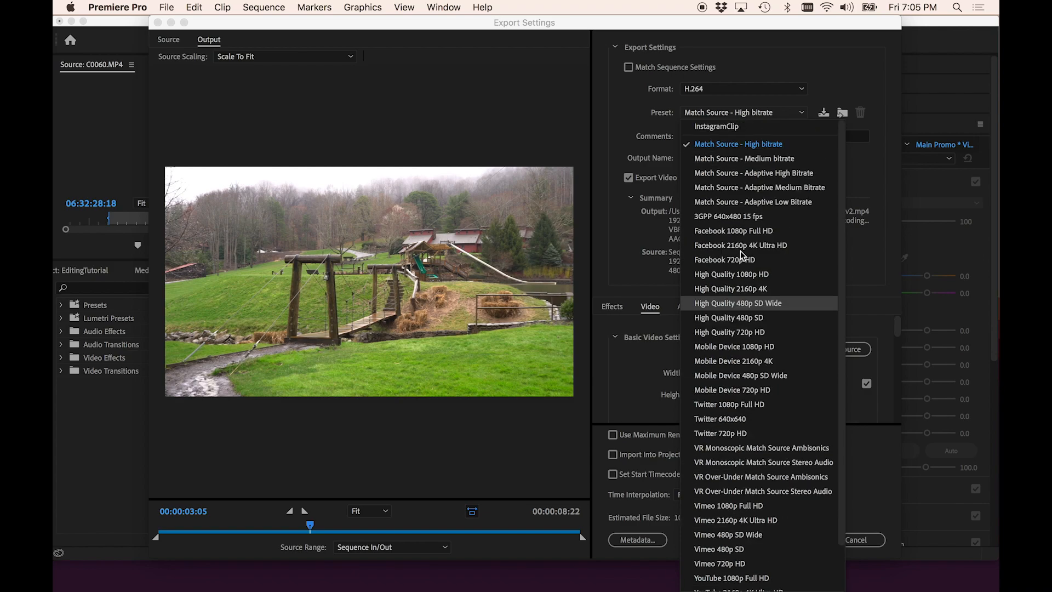
scroll(742, 255, "down", 2)
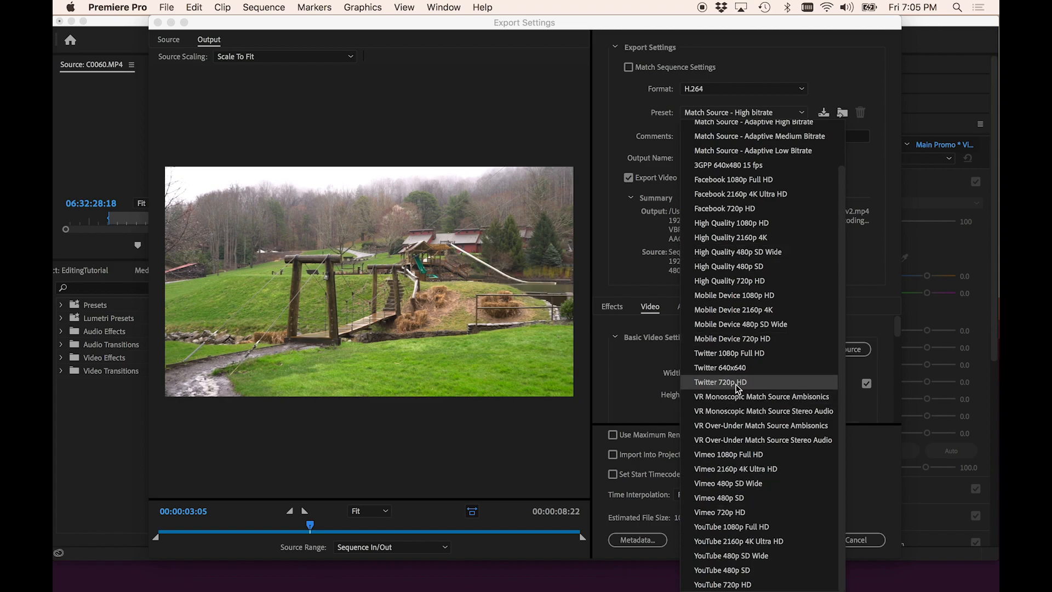
left_click(766, 531)
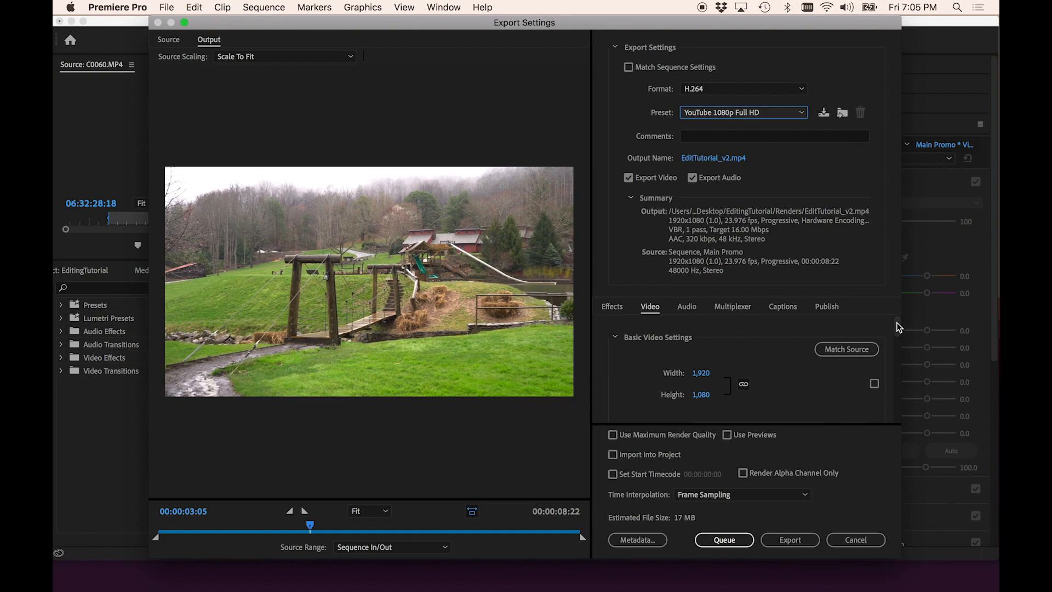
- Export the sequence with the current settings
mouse_move(900, 325)
left_mouse_down()
mouse_move(883, 399)
mouse_move(886, 328)
left_mouse_up()
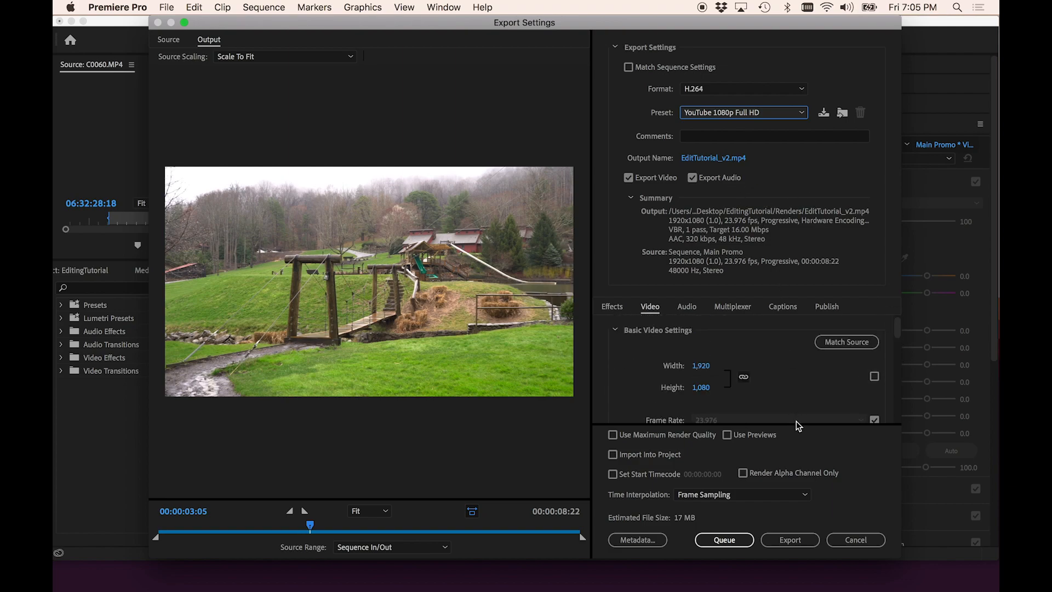
left_click(798, 541)
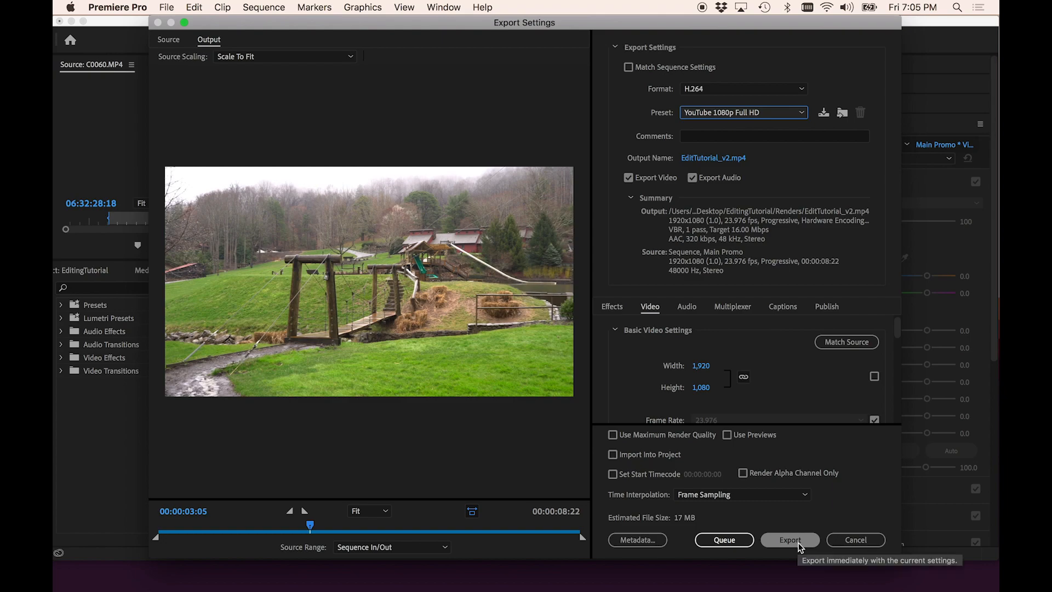
left_click(798, 542)
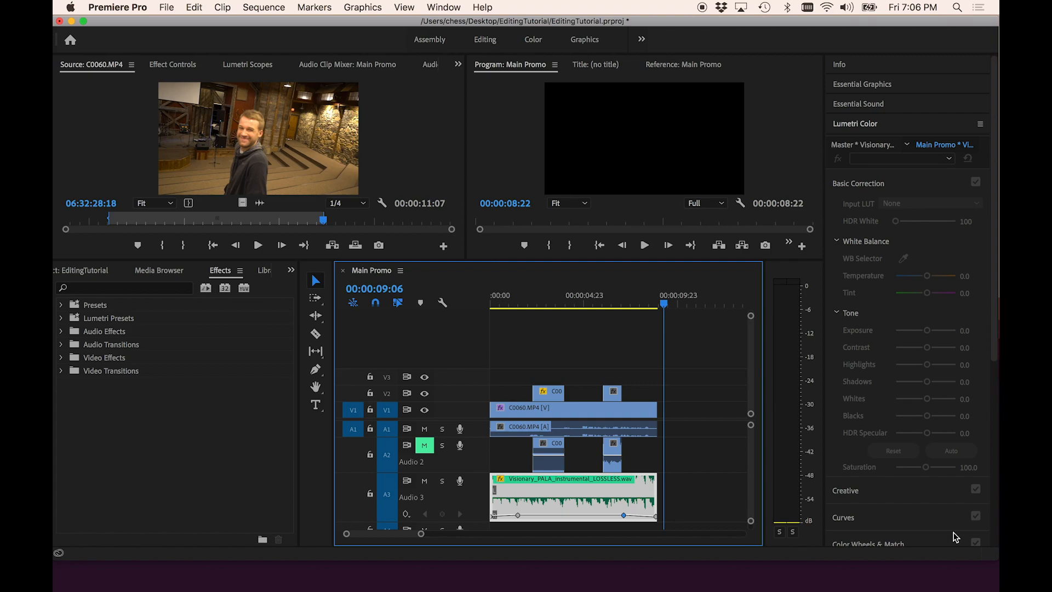
- Switch to Finder and open the exported EditTutorial_v2.mp4 from the Renders folder
left_click(660, 312)
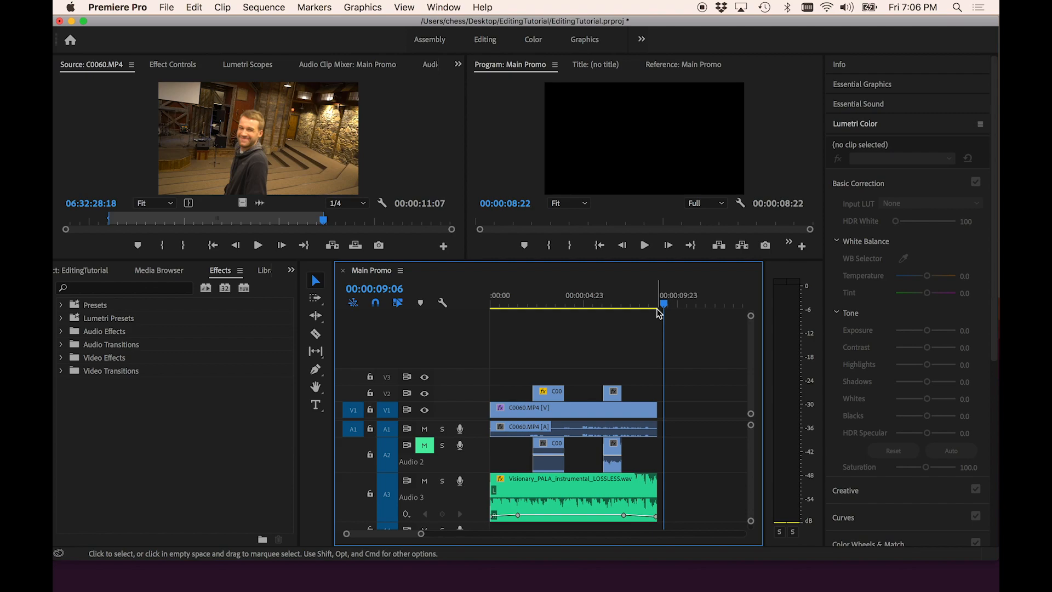
key("super+Tab")
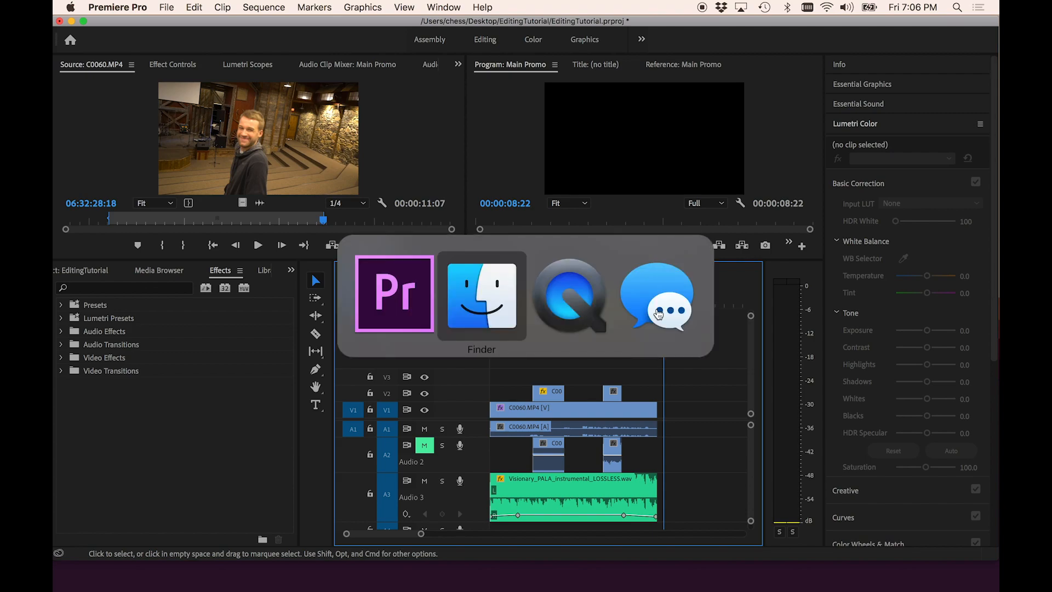
double_click(318, 310)
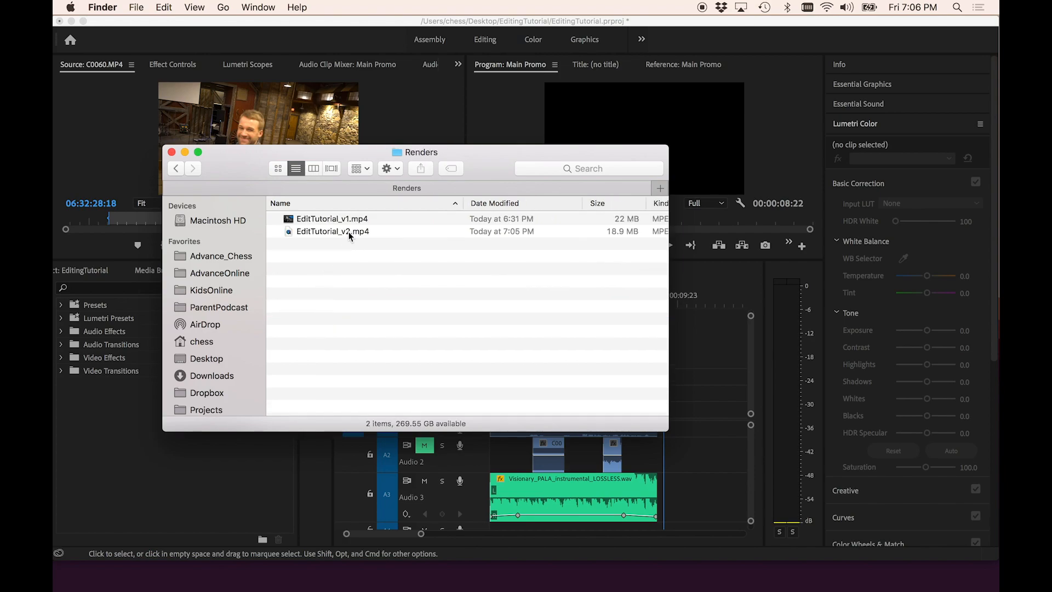
double_click(333, 231)
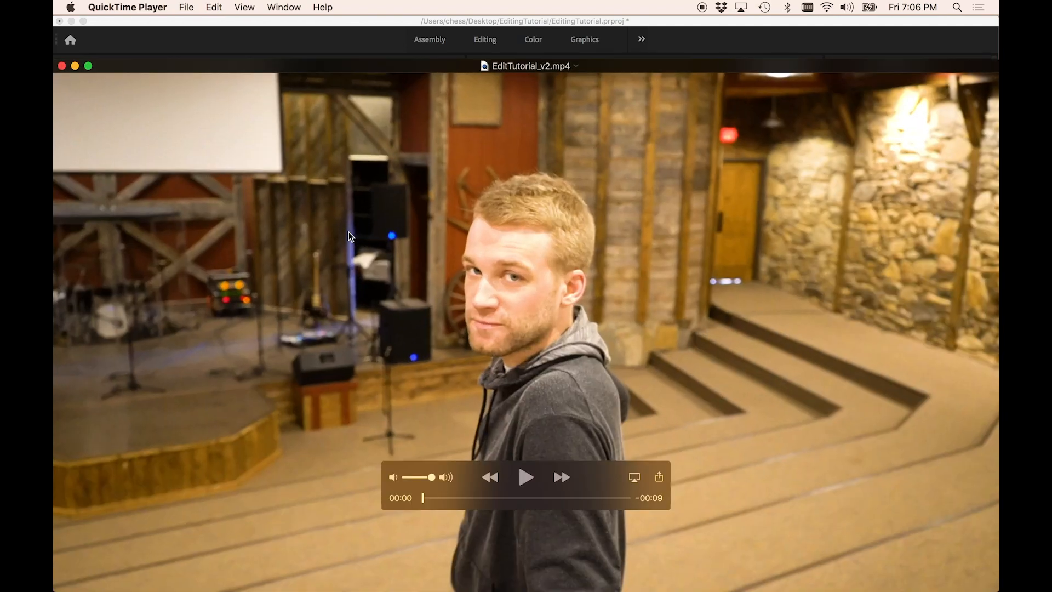
- Play the exported video with the volume raised, then close the player
key("space")
key("XF86AudioRaiseVolume")
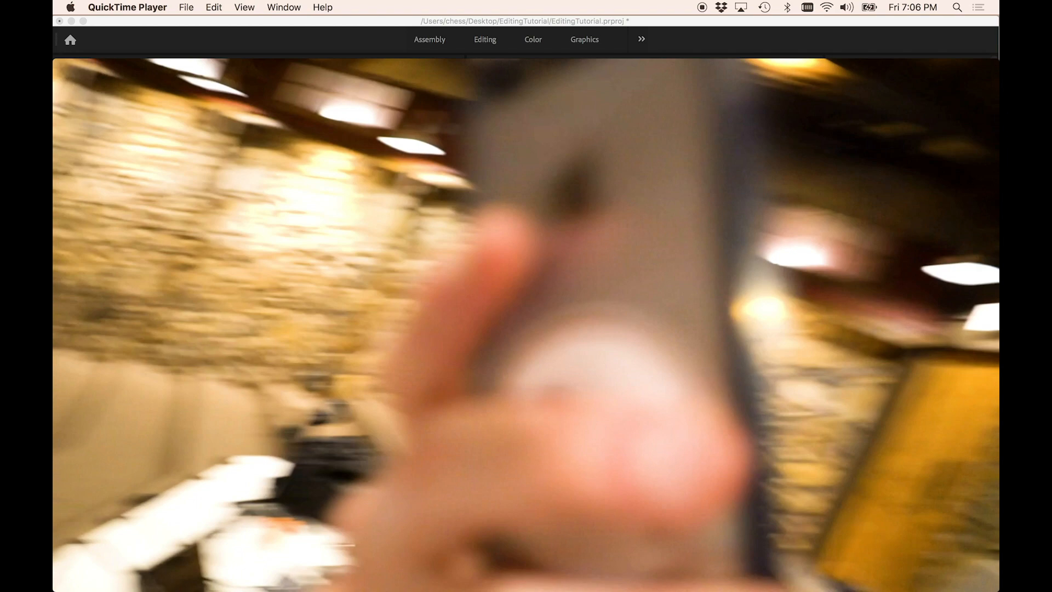
key("super+w")
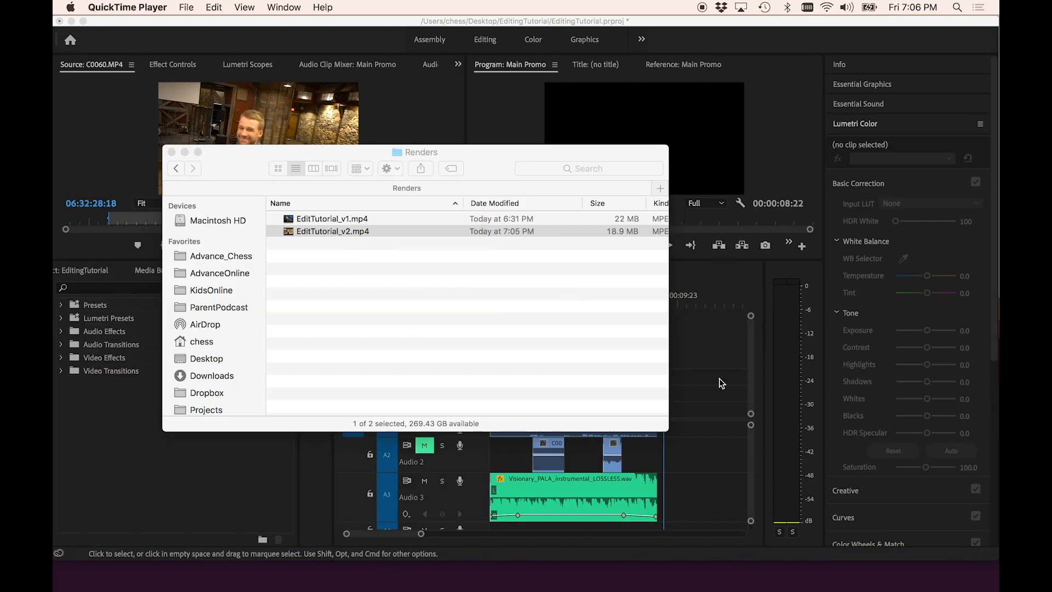
- Expand the V1 track and zoom in on the end of the sequence
left_click(714, 399)
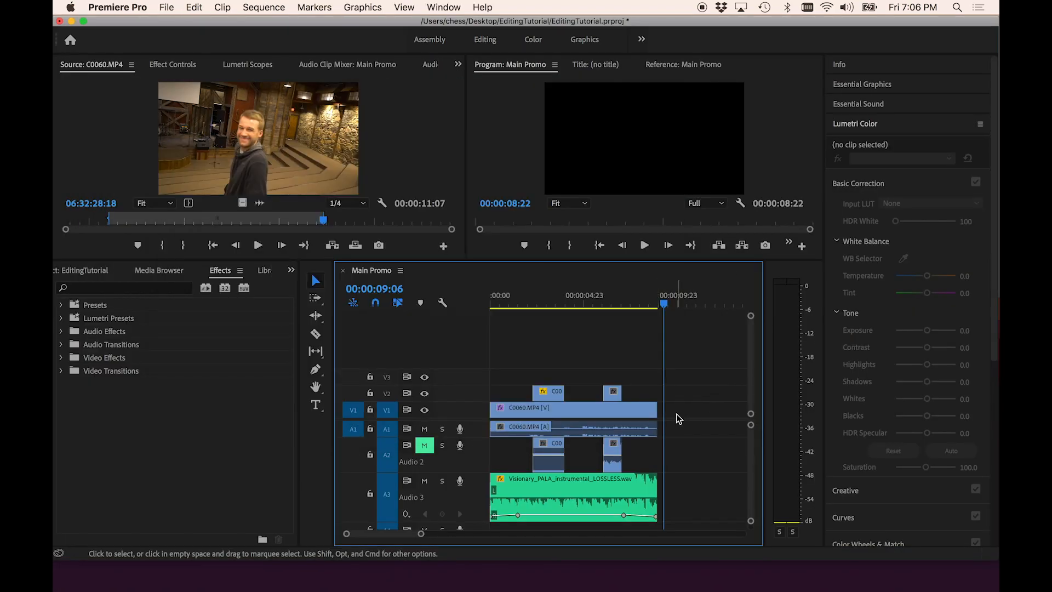
double_click(467, 414)
scroll(664, 387, "up", 5)
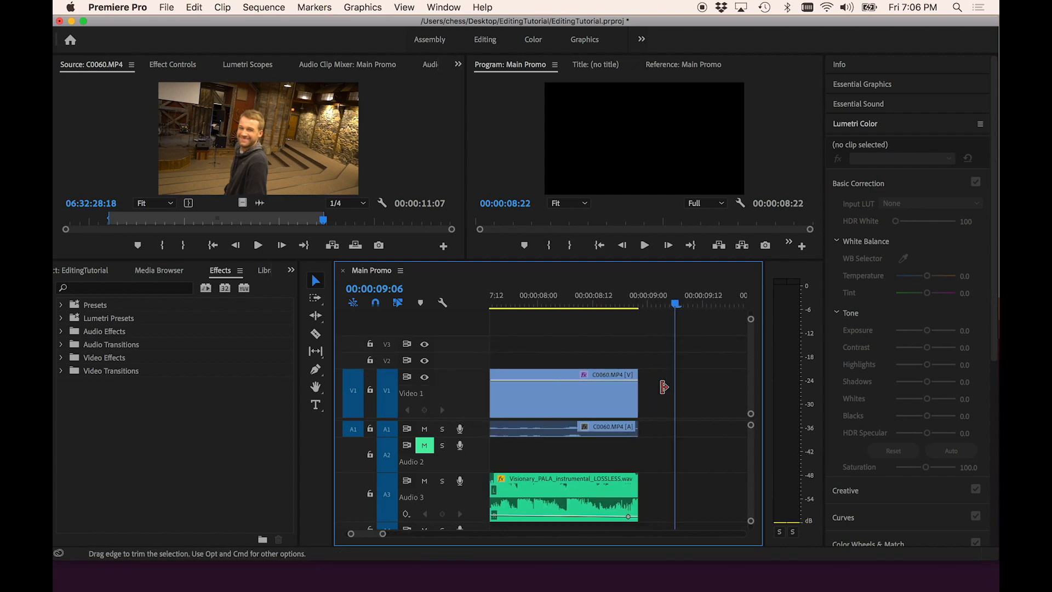
- Add a fade-out at the end of the C0060 clip on V1 by keyframing its opacity down to zero with the Pen tool
key("p")
left_click(595, 381)
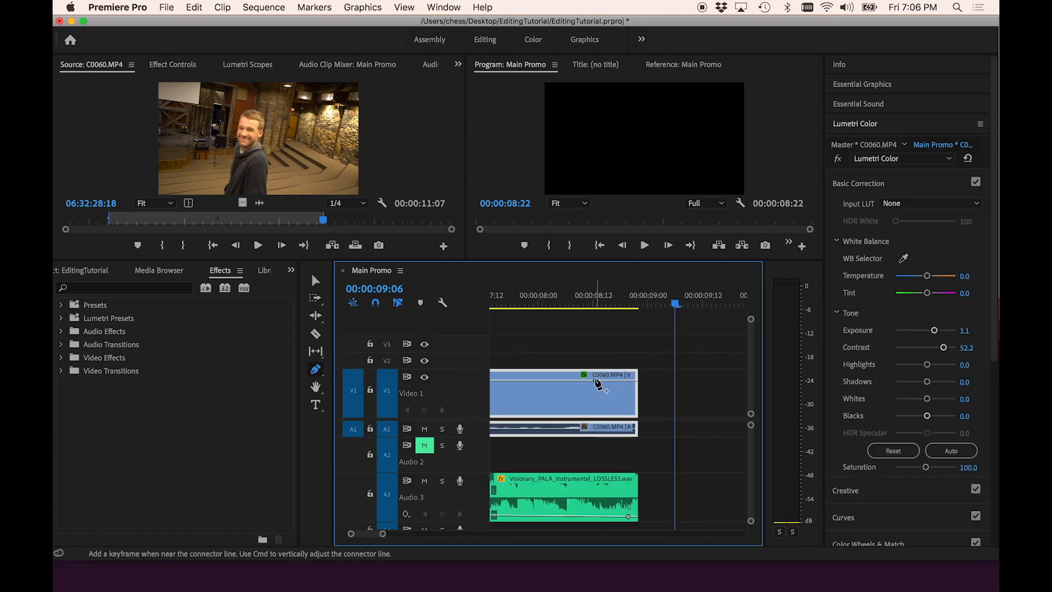
left_click_drag(636, 381, 637, 430)
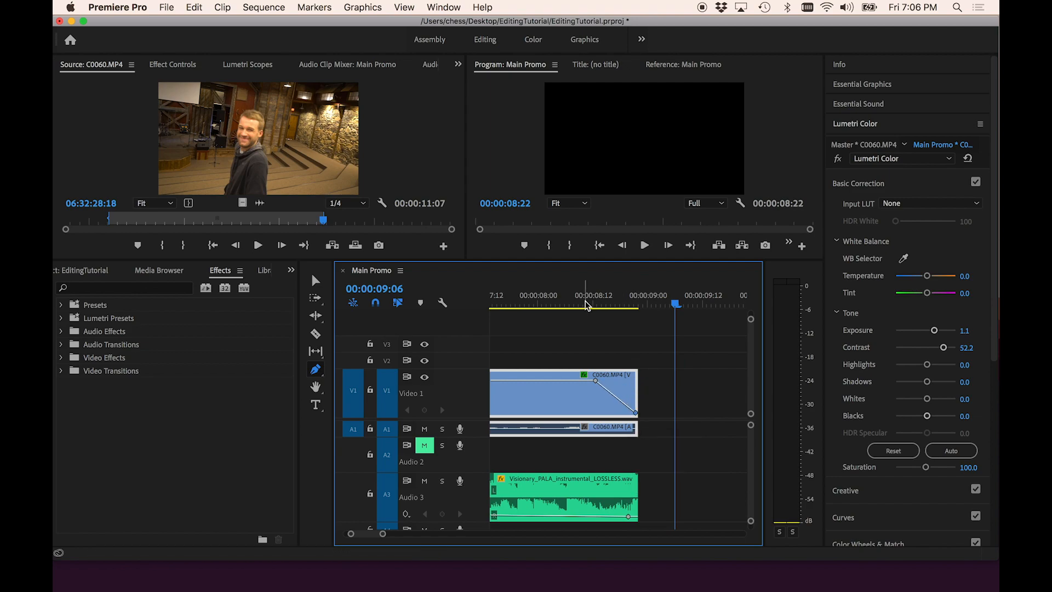
- Play back the end of the sequence to review the video fade-out
scroll(693, 361, "down", 5)
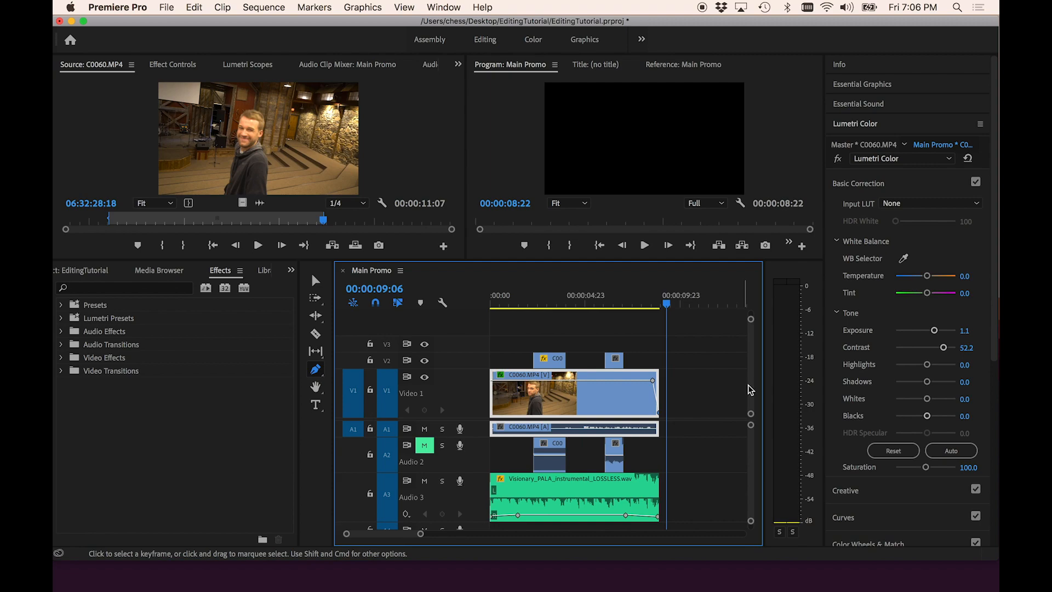
scroll(678, 351, "up", 7)
scroll(532, 301, "up", 3)
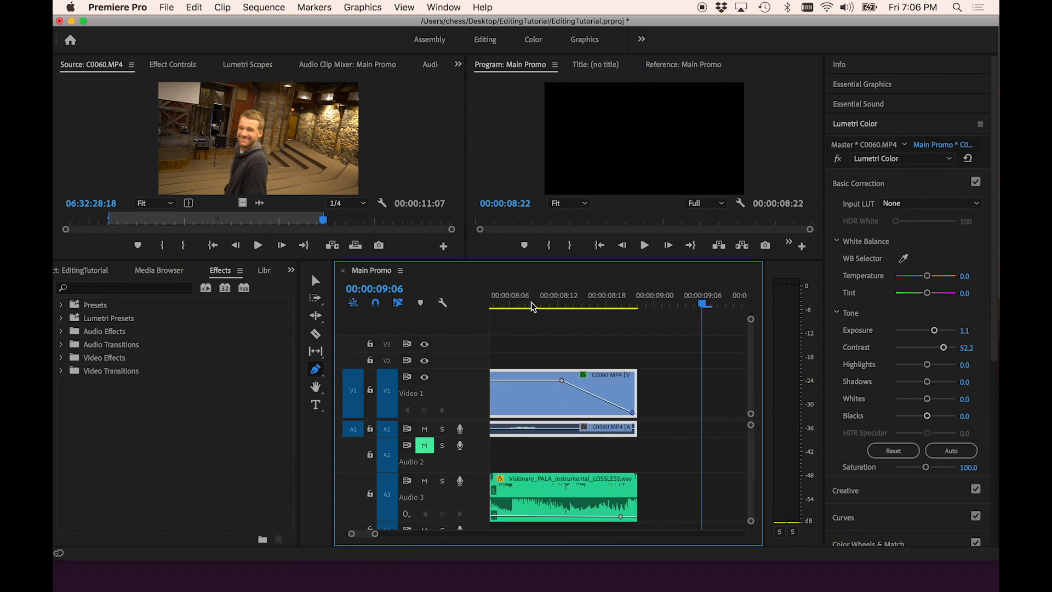
left_click(509, 306)
key("space")
scroll(517, 313, "up", 2)
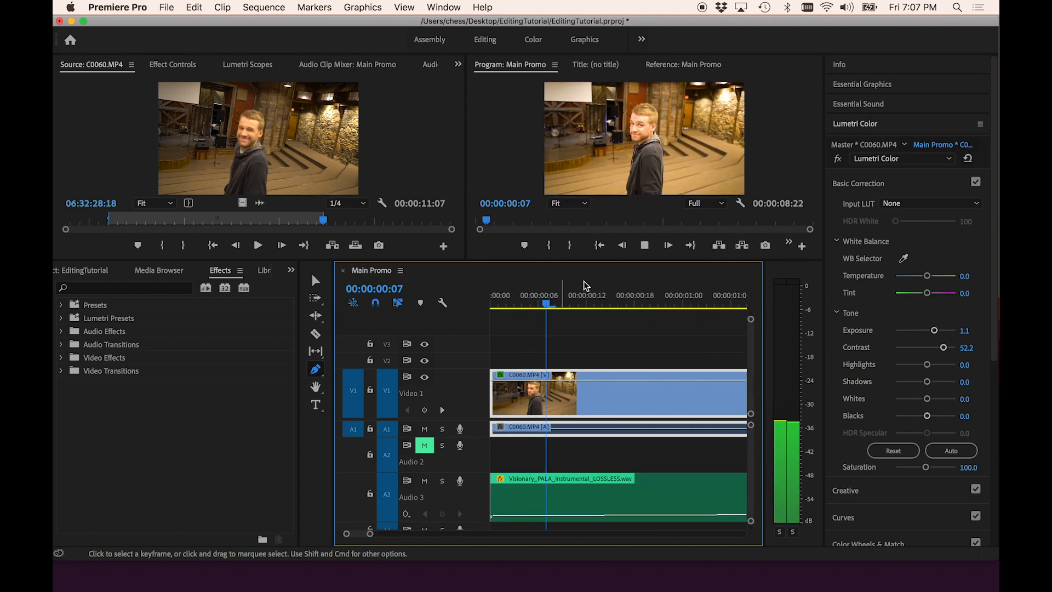
key("space")
scroll(658, 345, "down", 5)
left_click(688, 302)
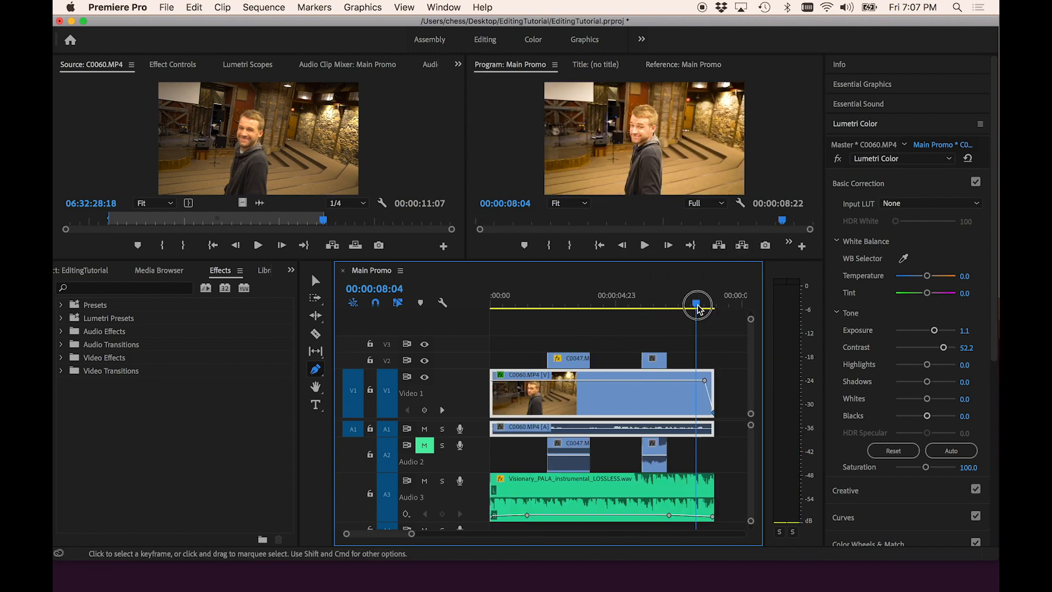
scroll(697, 341, "down", 3)
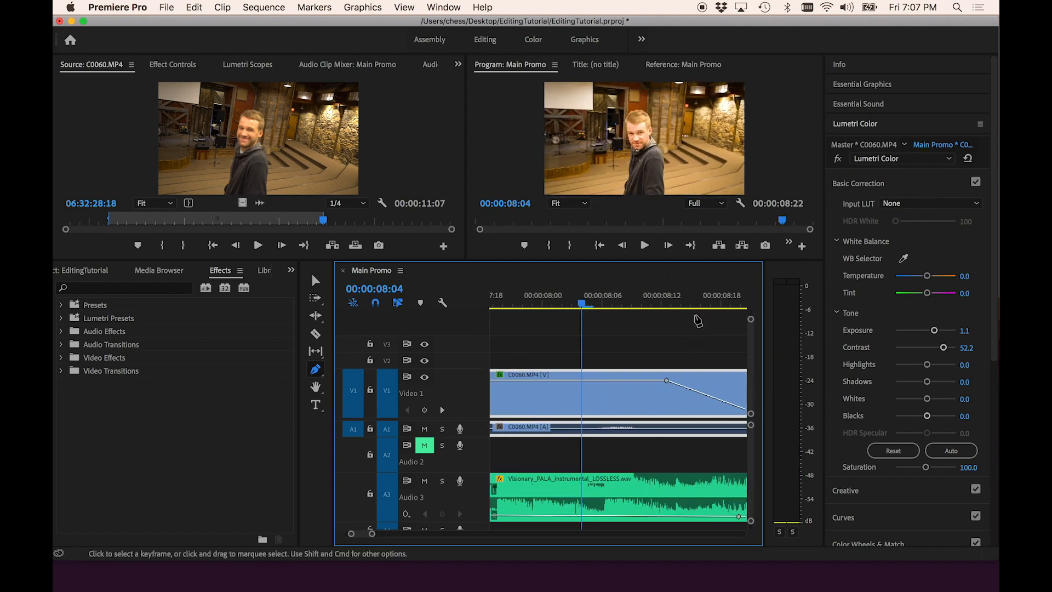
mouse_move(701, 305)
left_mouse_down()
mouse_move(713, 312)
mouse_move(694, 311)
left_mouse_up()
scroll(668, 373, "down", 2)
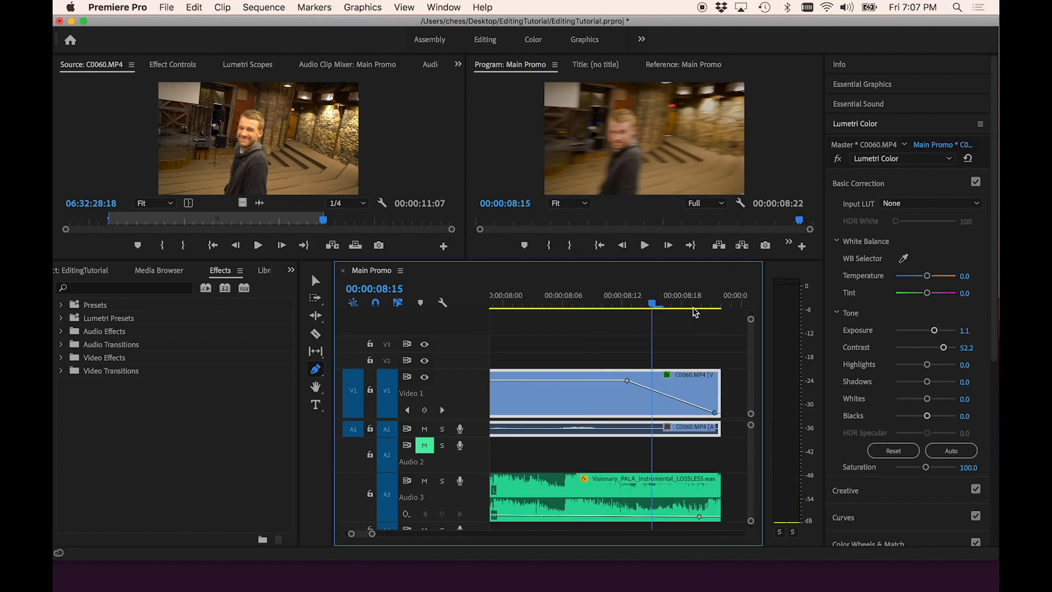
- Trim the ends of the C0060 clip and the music track back to where the fade-out finishes
left_click_drag(638, 413, 525, 380)
key("v")
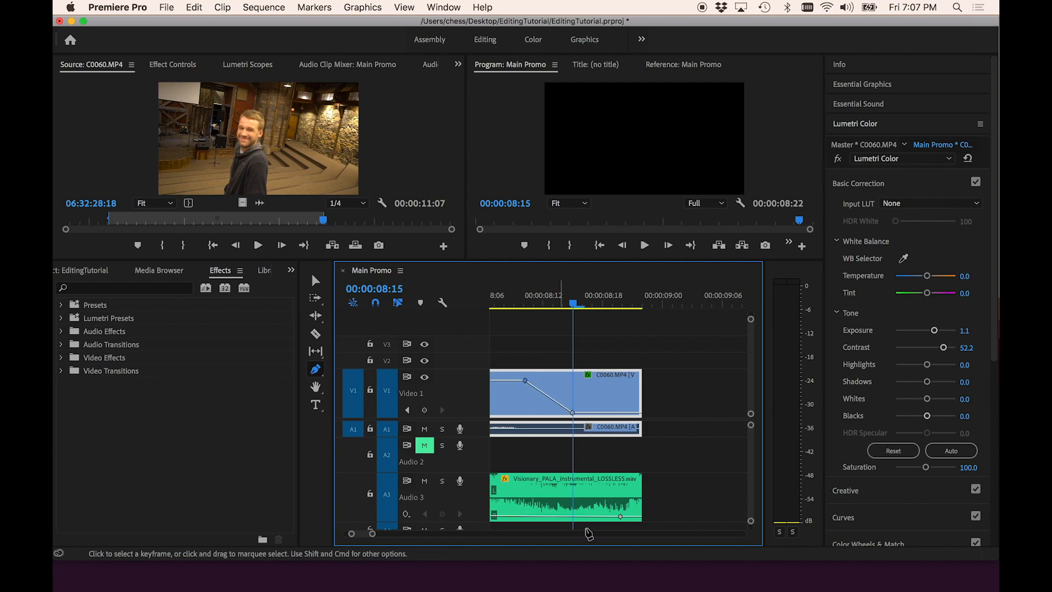
left_click_drag(647, 500, 573, 460)
scroll(674, 500, "down", 2)
scroll(624, 482, "left", 2)
scroll(623, 486, "left", 5)
scroll(731, 477, "right", 8)
left_click_drag(623, 380, 575, 381)
- Split the C0060 clip on V1 at 00:00:05:06 with the Razor tool
scroll(575, 383, "down", 3)
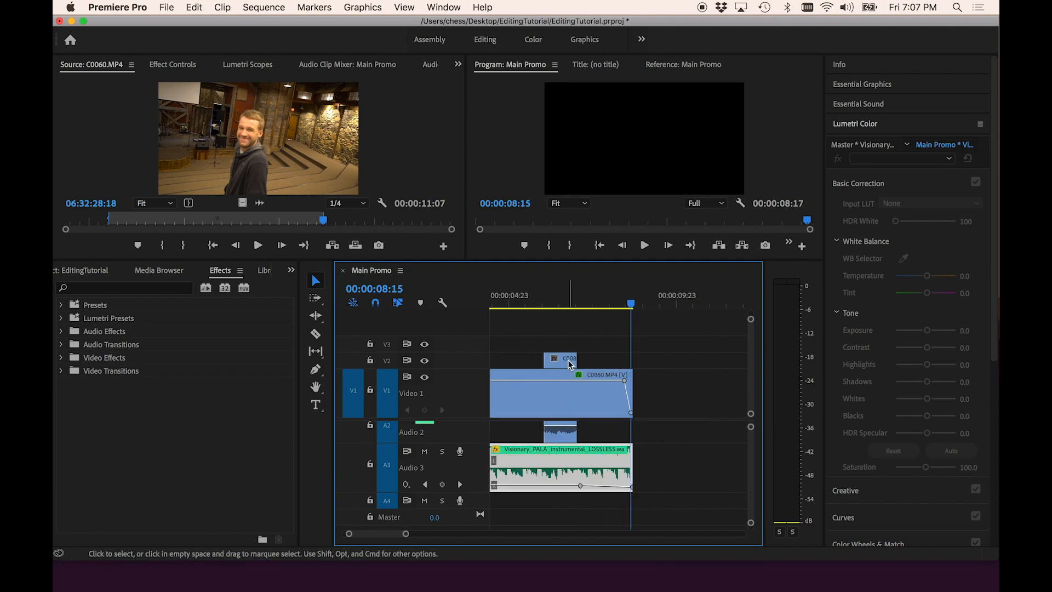
key("backslash")
left_click(644, 307)
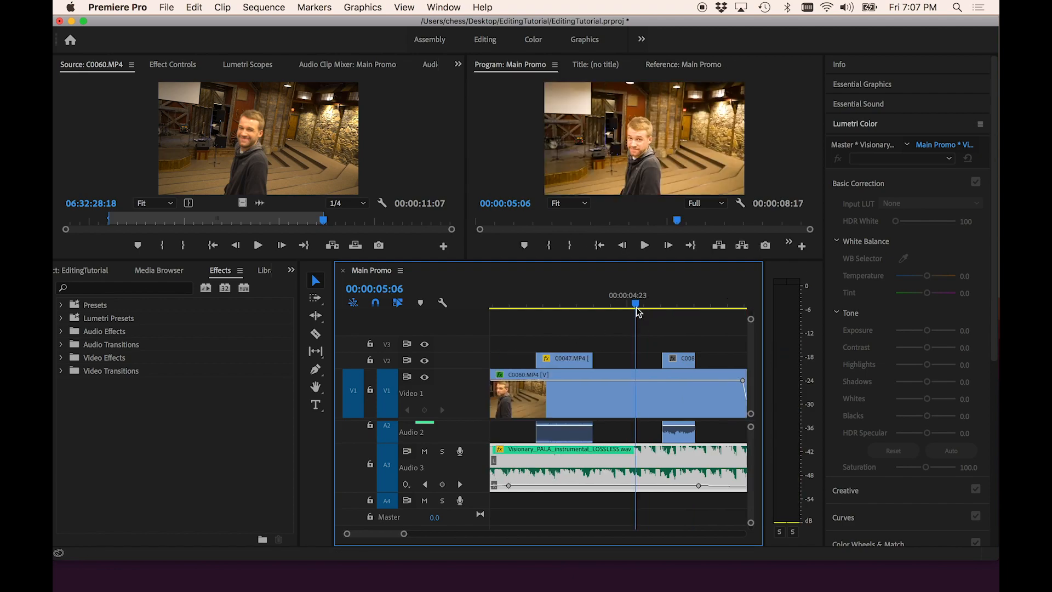
key("minus")
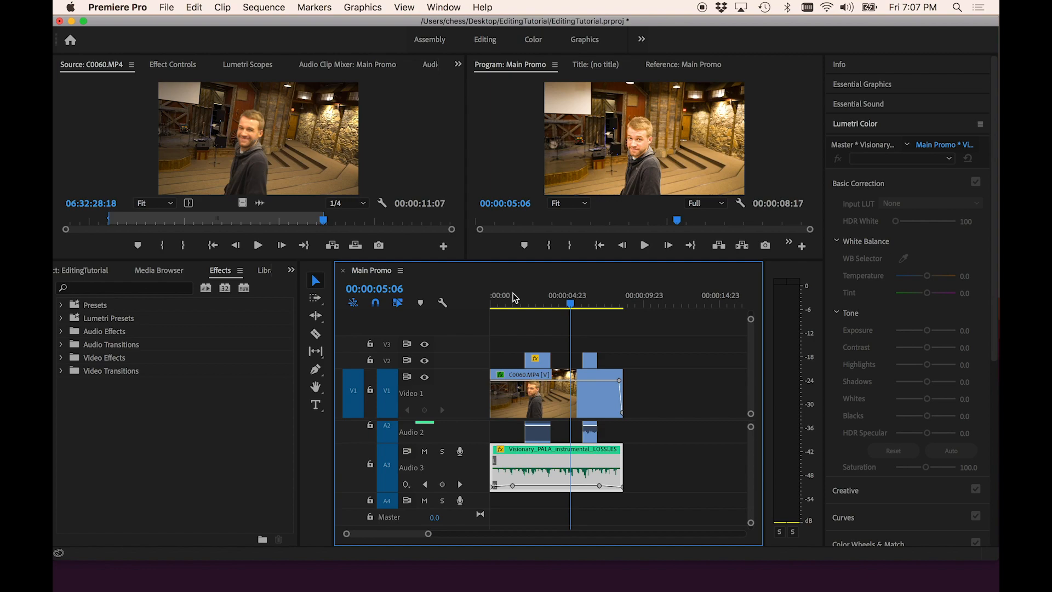
left_click(317, 342)
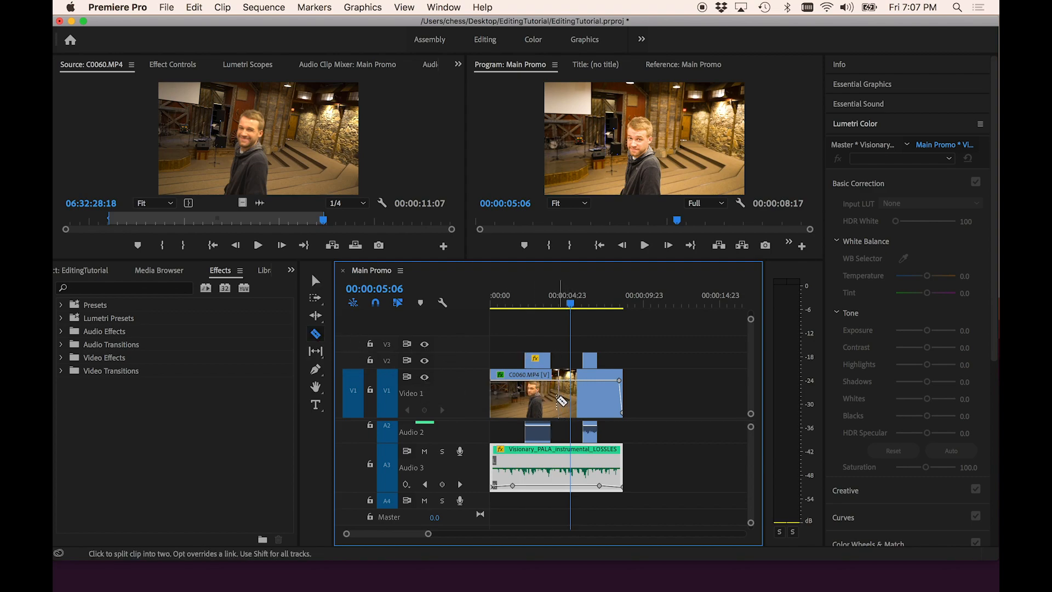
left_click(562, 401)
scroll(561, 400, "up", 3)
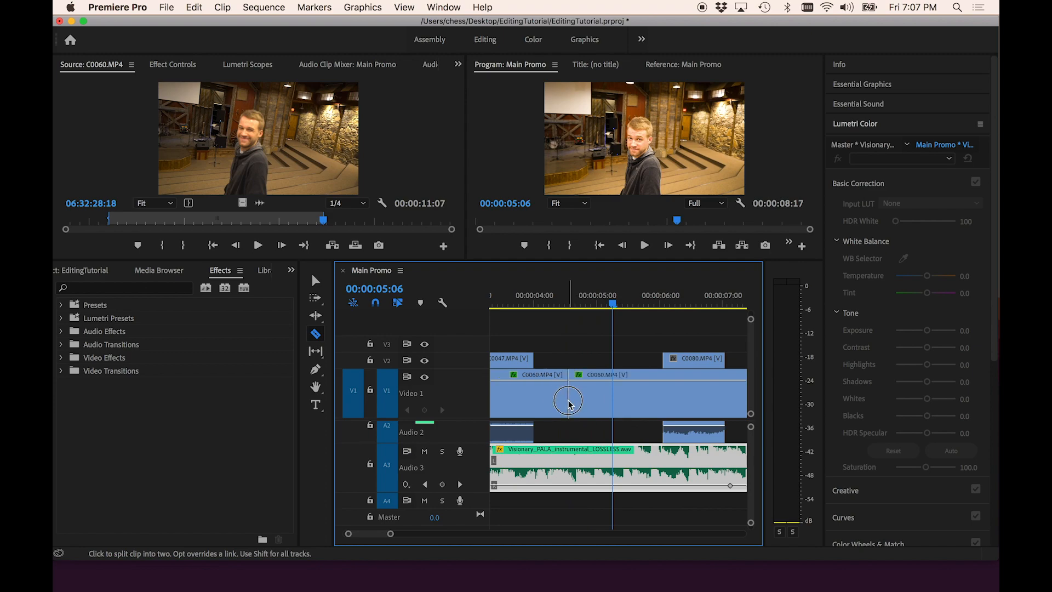
- Try moving the split-off C0060 segment later on V1 and slide it back against the first part
key("v")
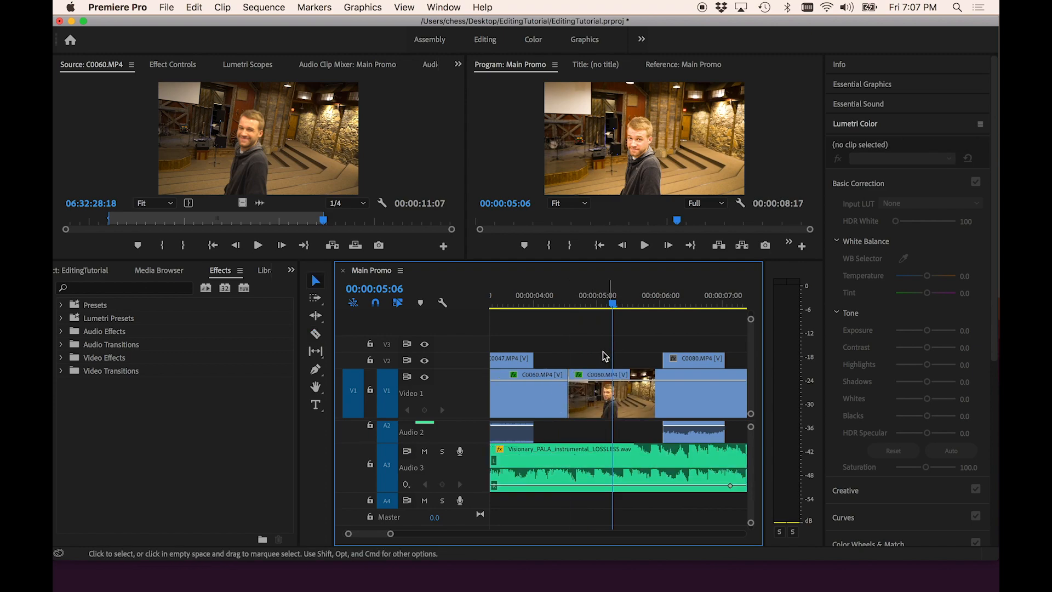
left_click_drag(595, 394, 647, 405)
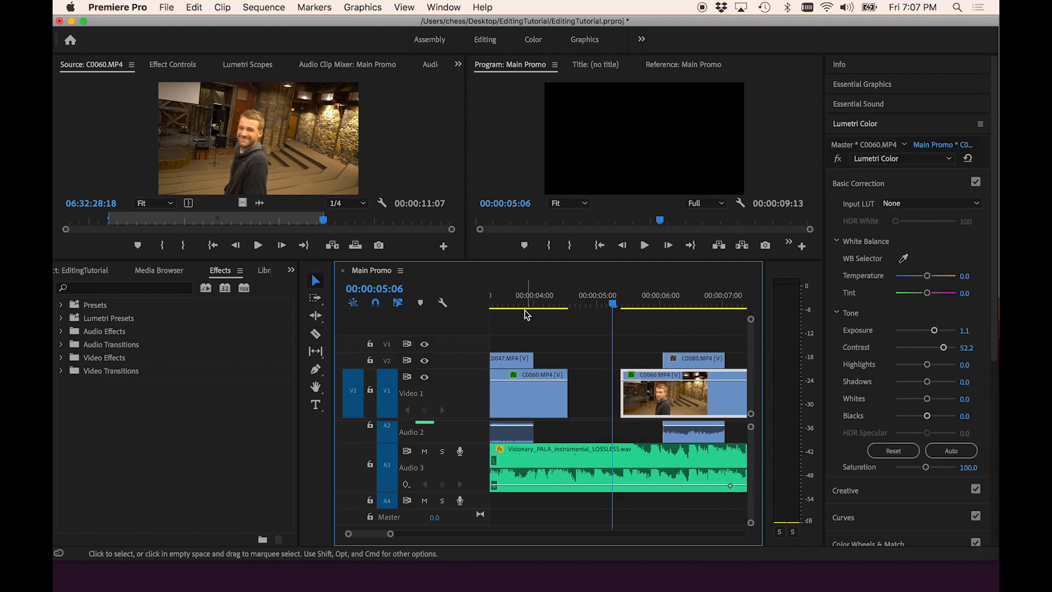
scroll(580, 400, "down", 5)
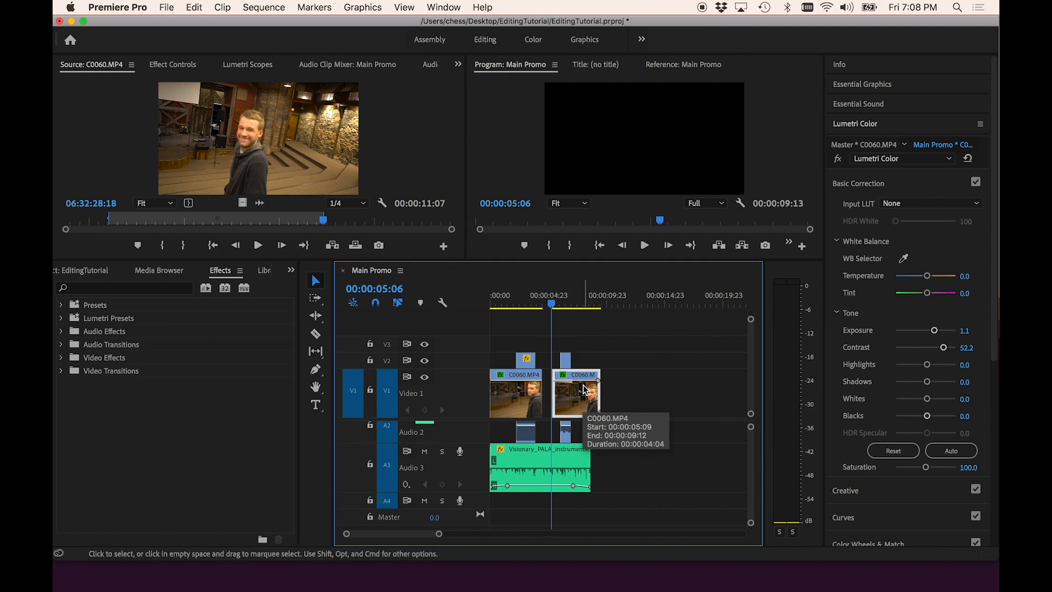
left_click_drag(584, 389, 573, 389)
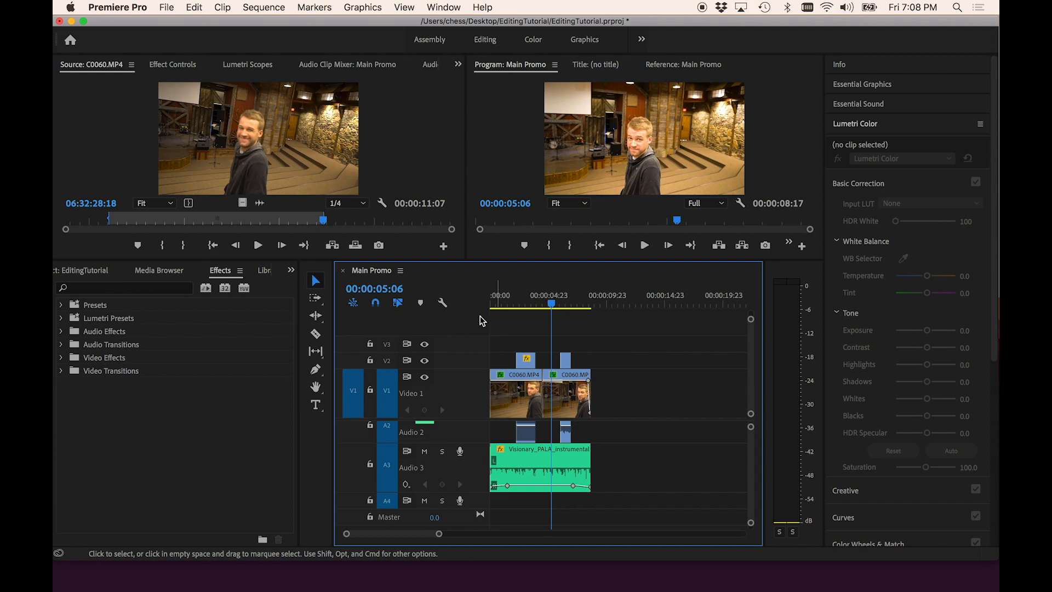
- Browse the Essential Graphics title templates
left_click(316, 411)
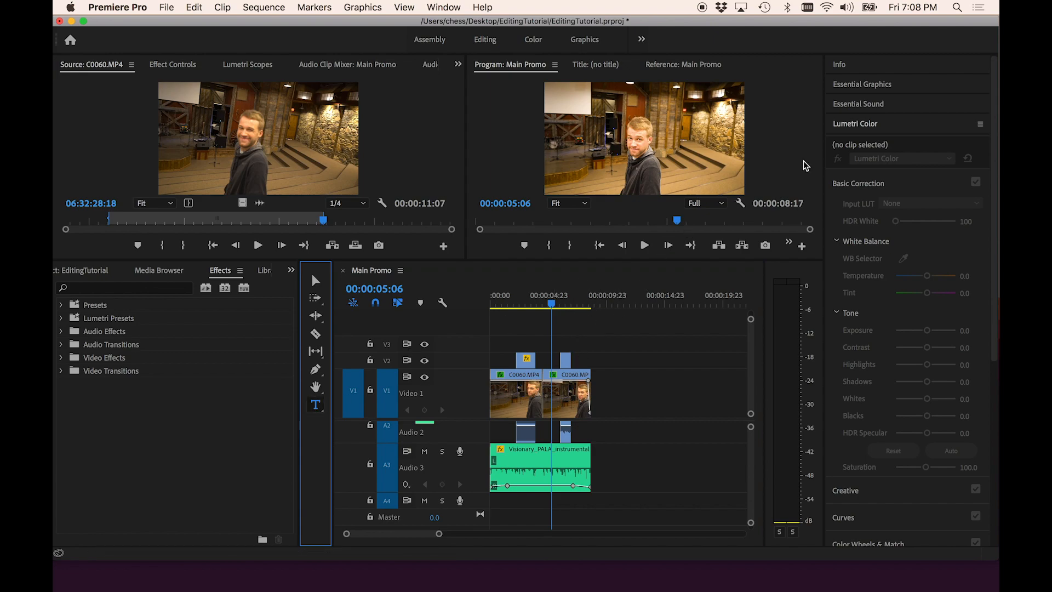
left_click(861, 84)
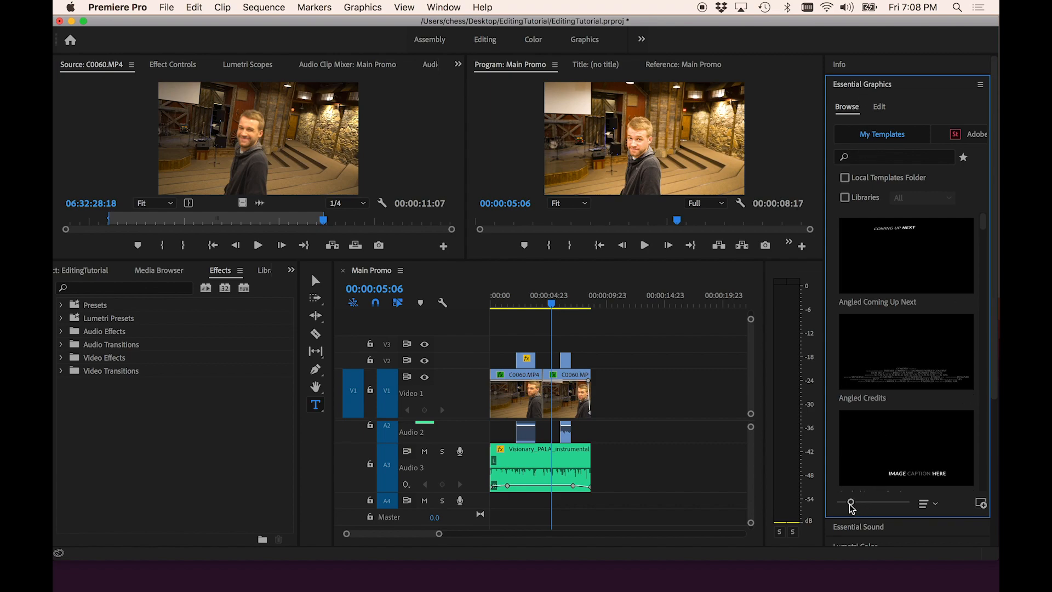
left_click_drag(850, 504, 846, 503)
scroll(944, 294, "down", 1)
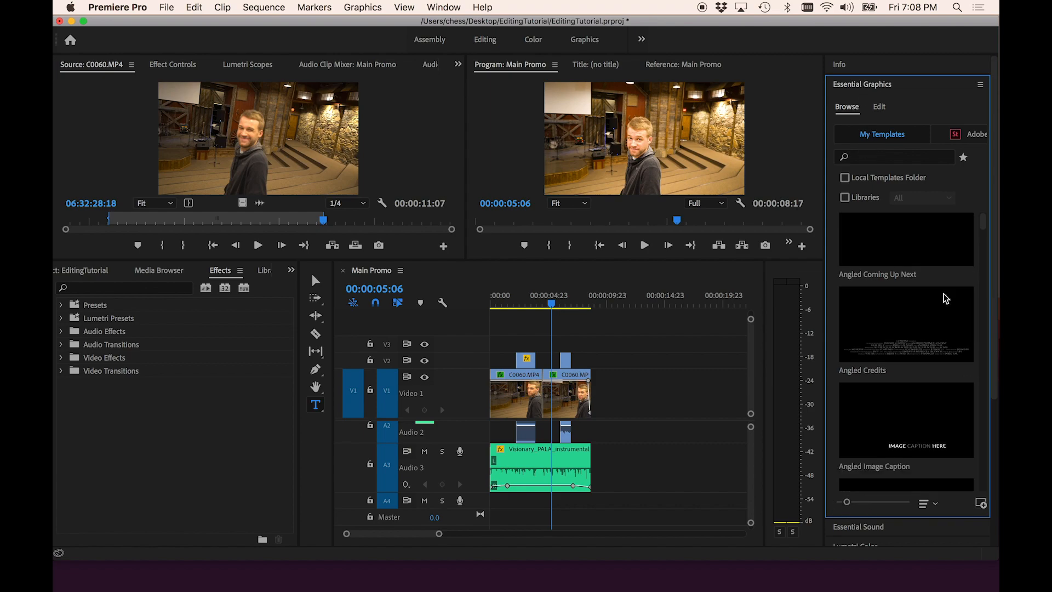
scroll(943, 298, "down", 5)
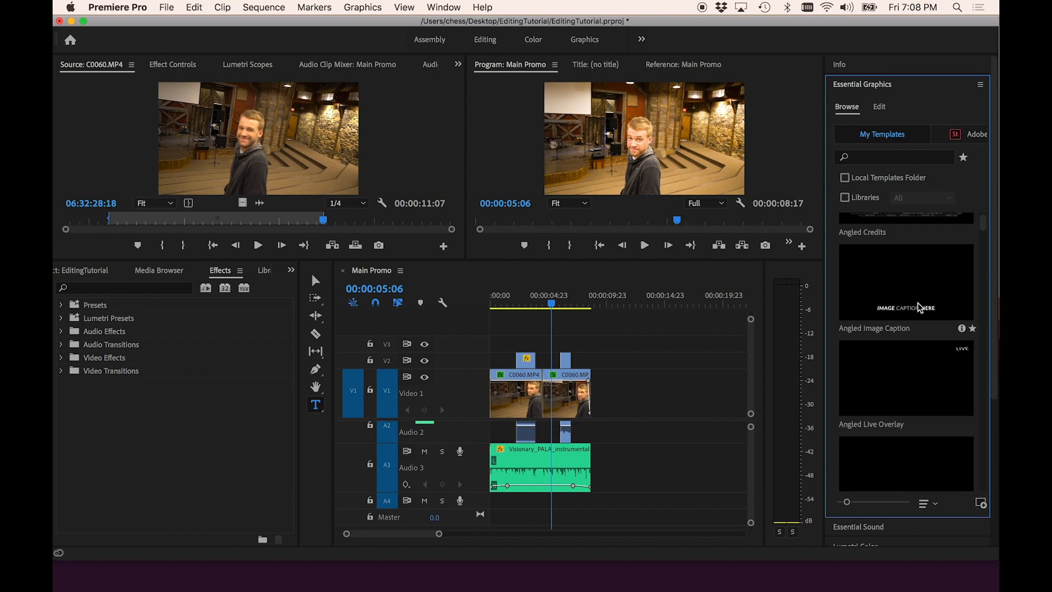
scroll(920, 305, "up", 2)
scroll(917, 253, "down", 10)
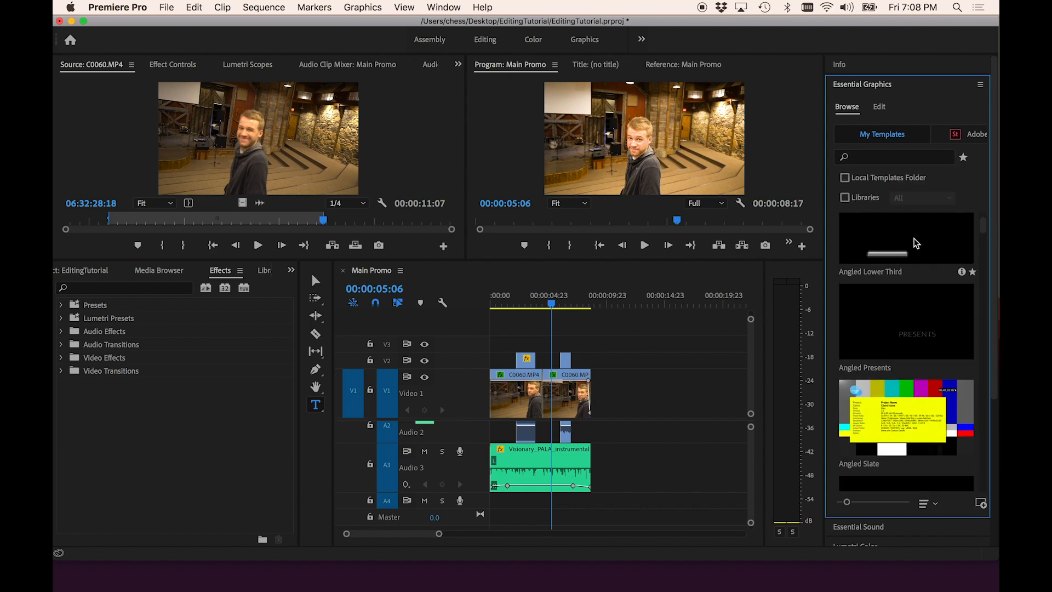
scroll(916, 242, "down", 15)
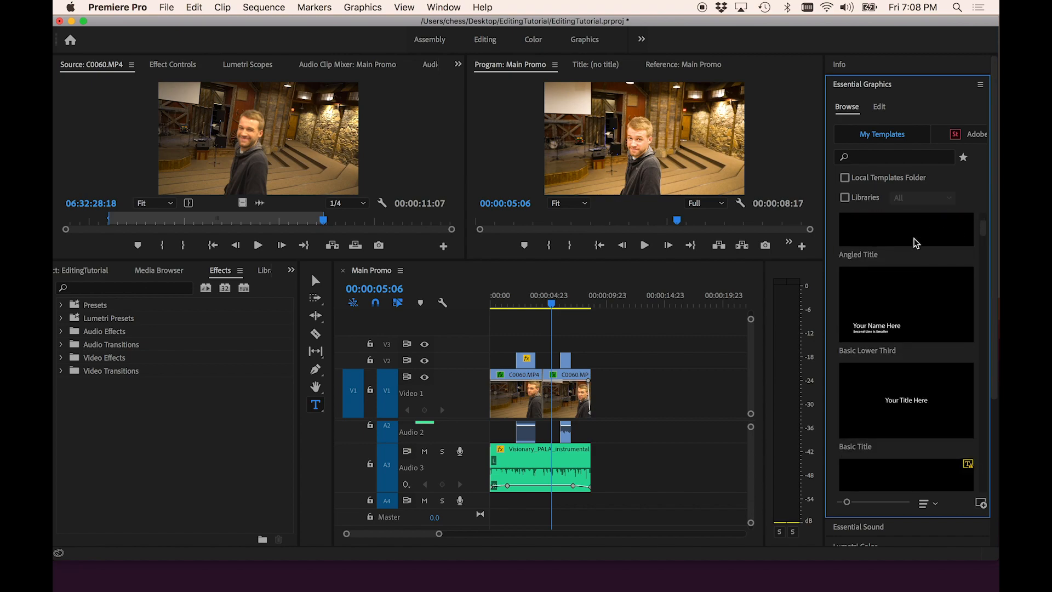
scroll(916, 243, "down", 10)
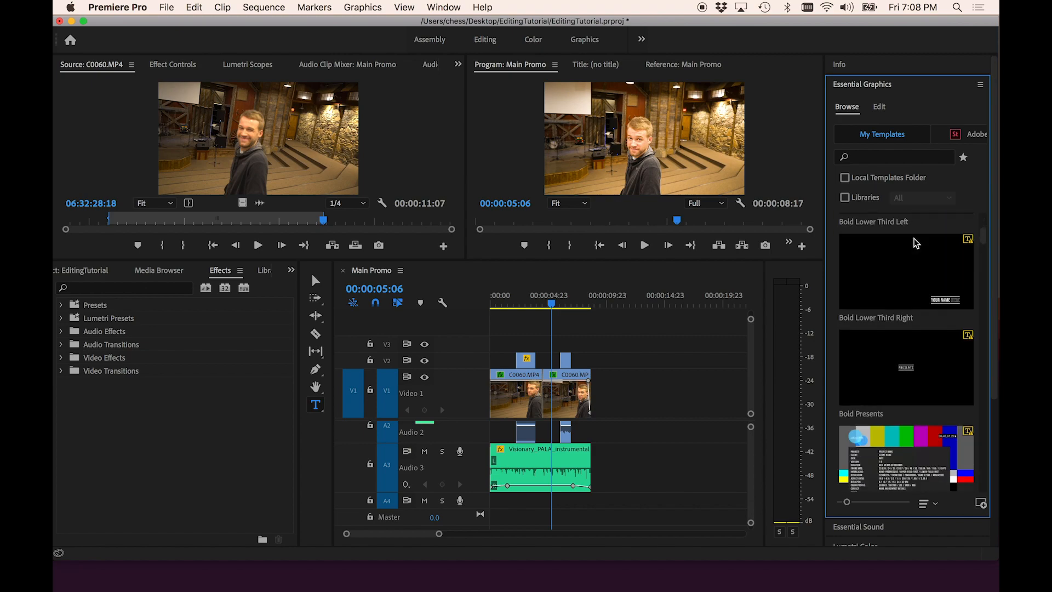
scroll(916, 243, "down", 6)
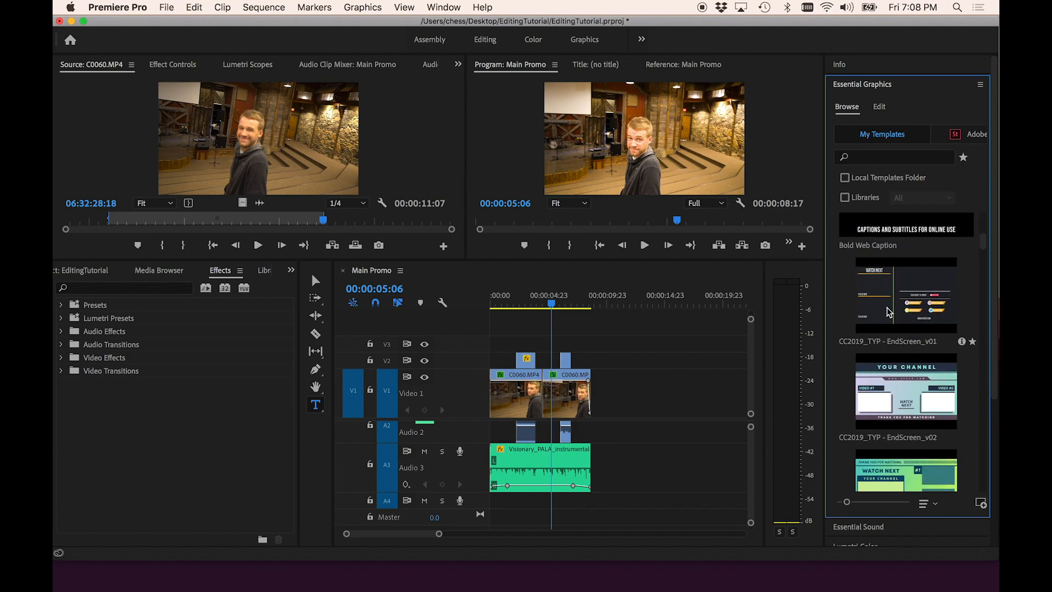
scroll(883, 319, "down", 15)
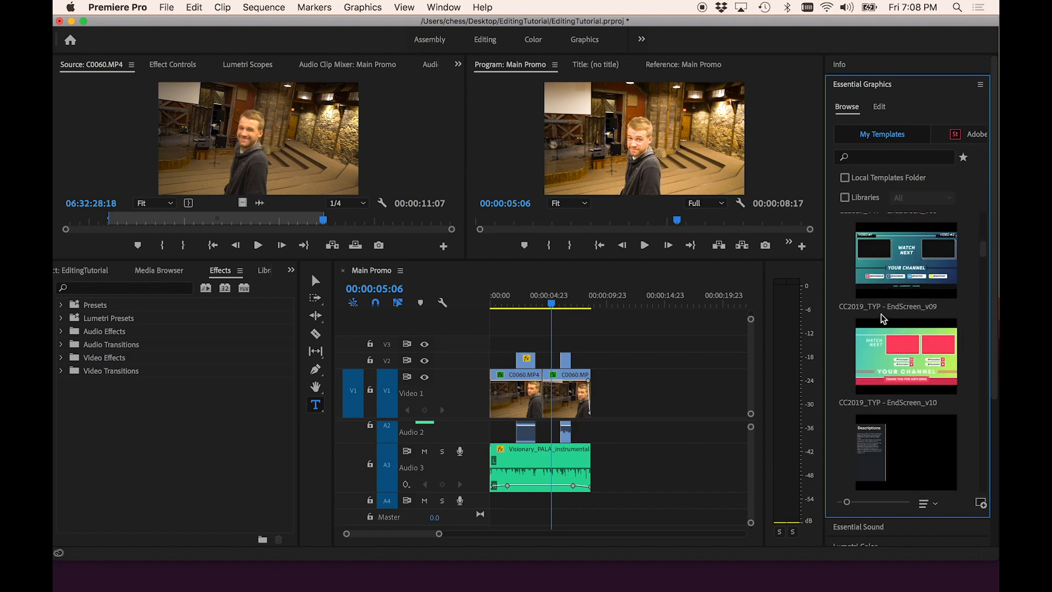
scroll(884, 319, "down", 15)
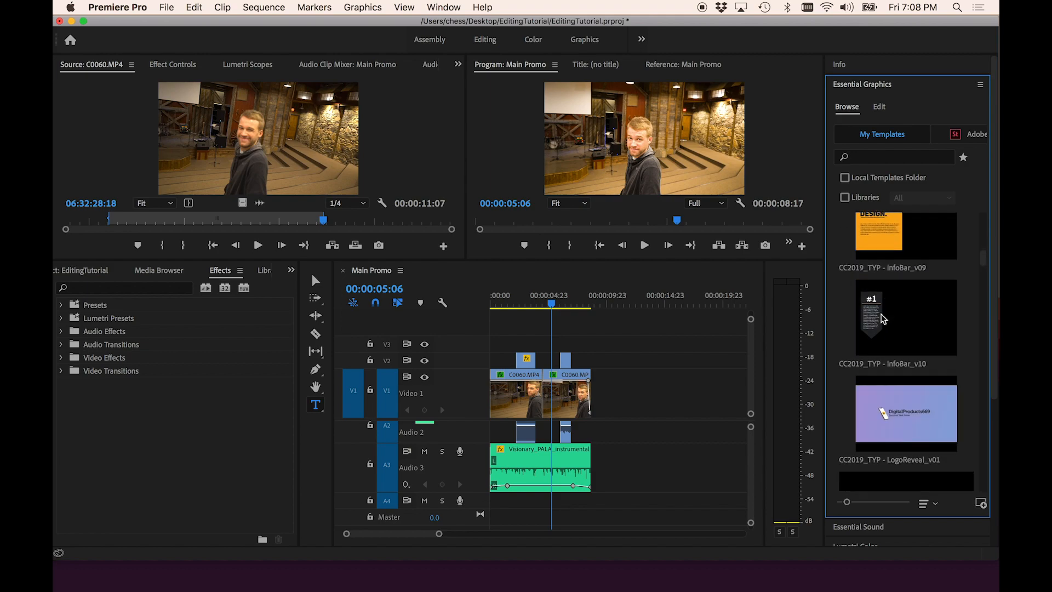
scroll(883, 319, "down", 15)
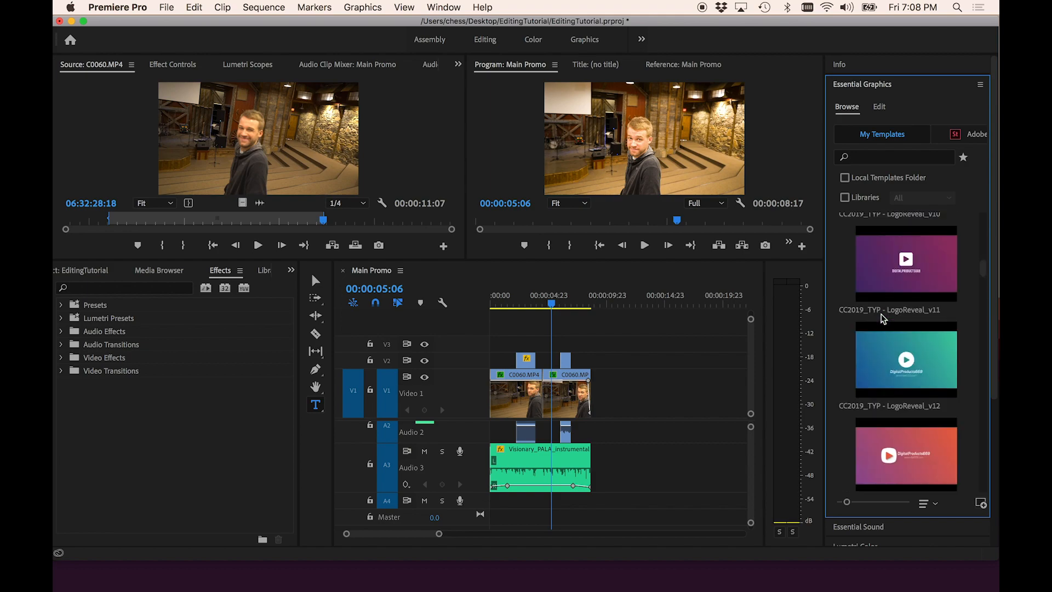
scroll(884, 318, "down", 15)
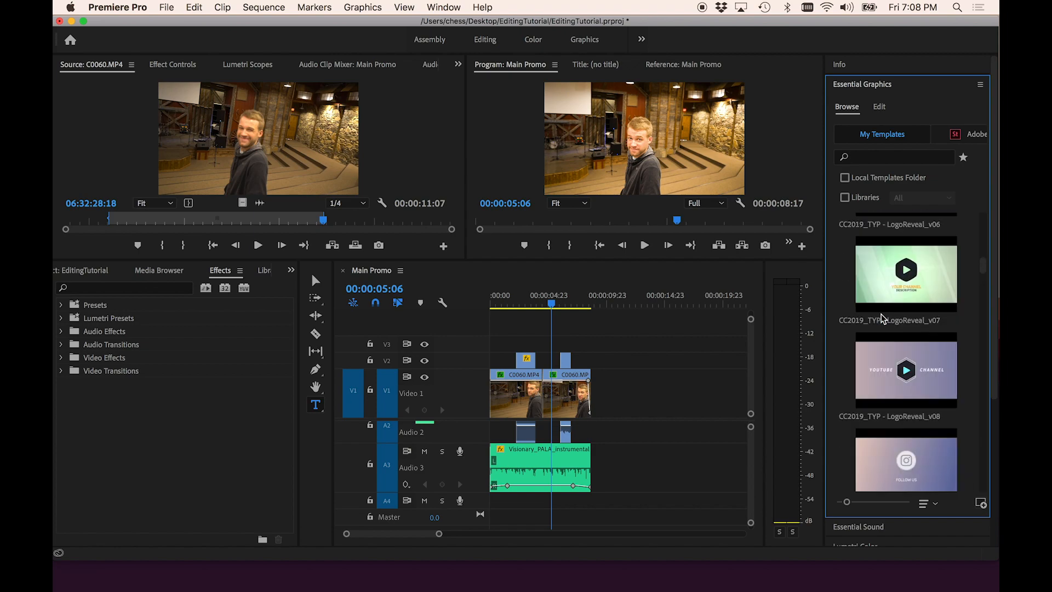
scroll(883, 319, "down", 10)
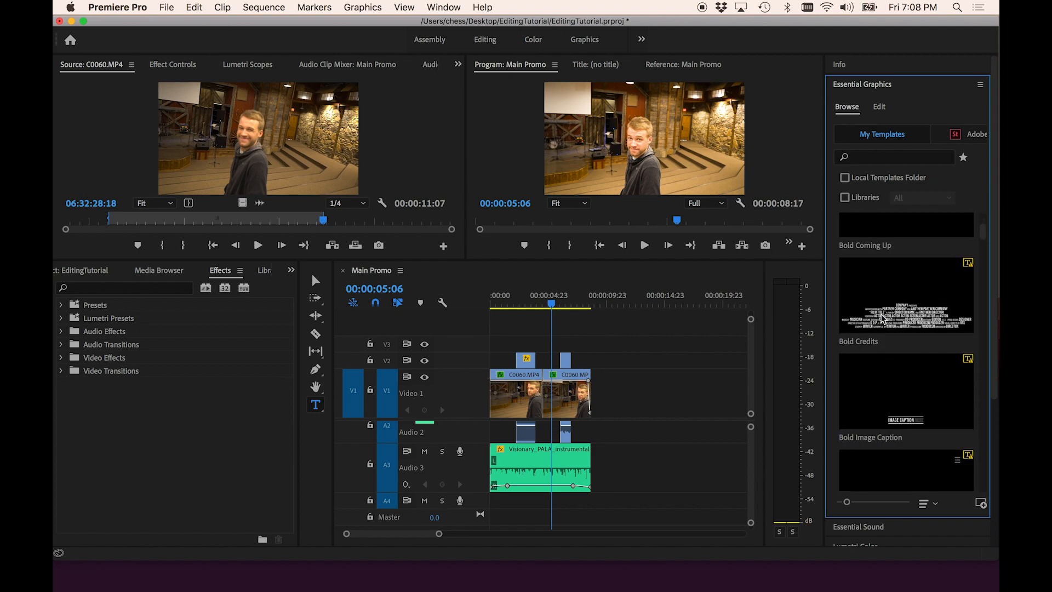
scroll(884, 319, "up", 3)
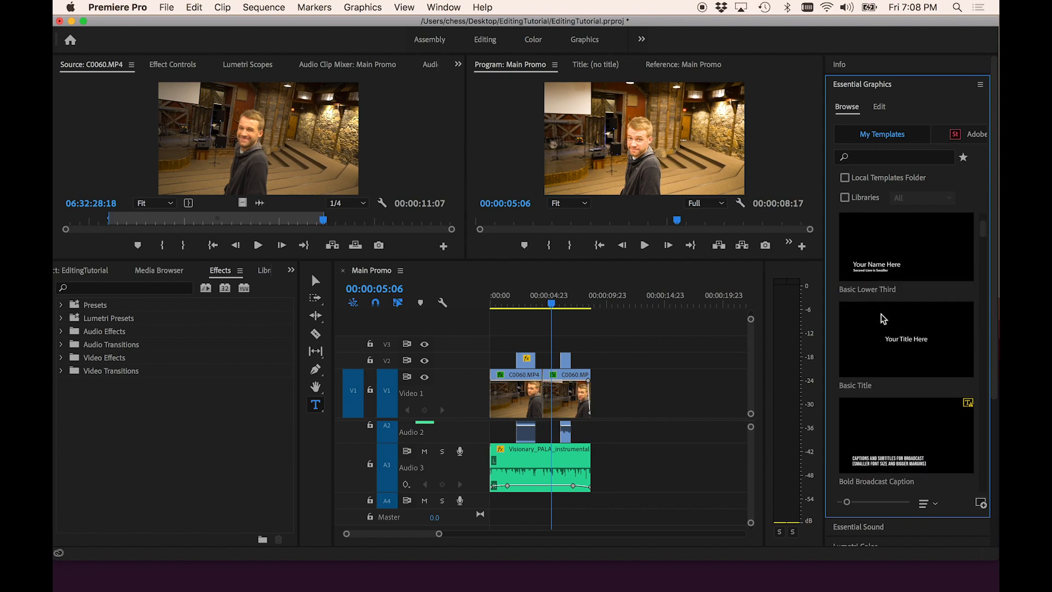
- Place the Basic Title template on V3 at the sequence start, trimming its end, and expand the V3 track
left_click_drag(890, 328, 487, 354)
left_click(504, 297)
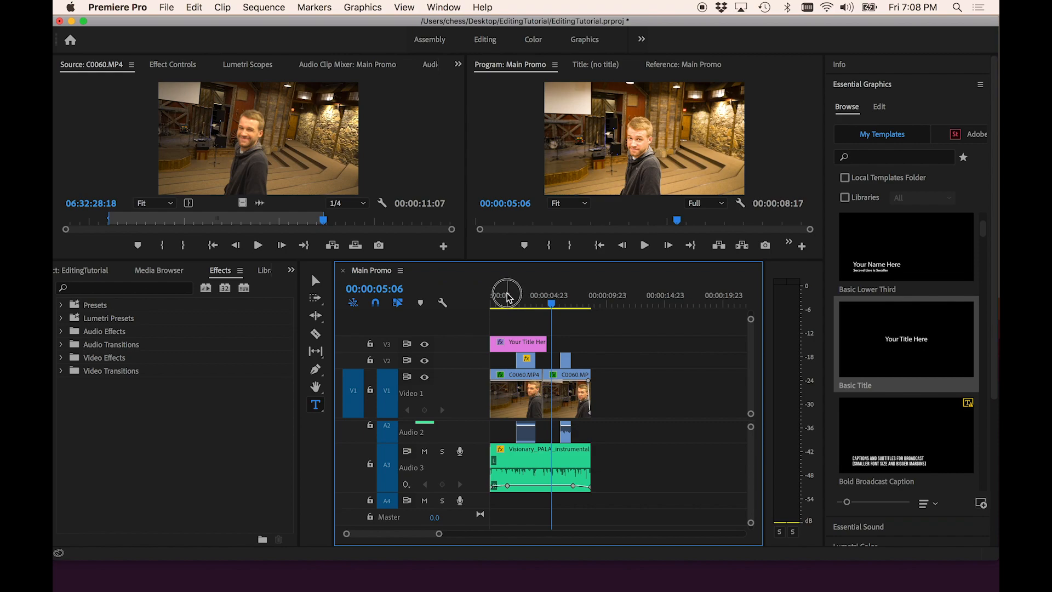
mouse_move(546, 341)
left_mouse_down()
mouse_move(511, 341)
mouse_move(529, 342)
mouse_move(528, 362)
mouse_move(537, 361)
left_mouse_up()
scroll(505, 357, "up", 5)
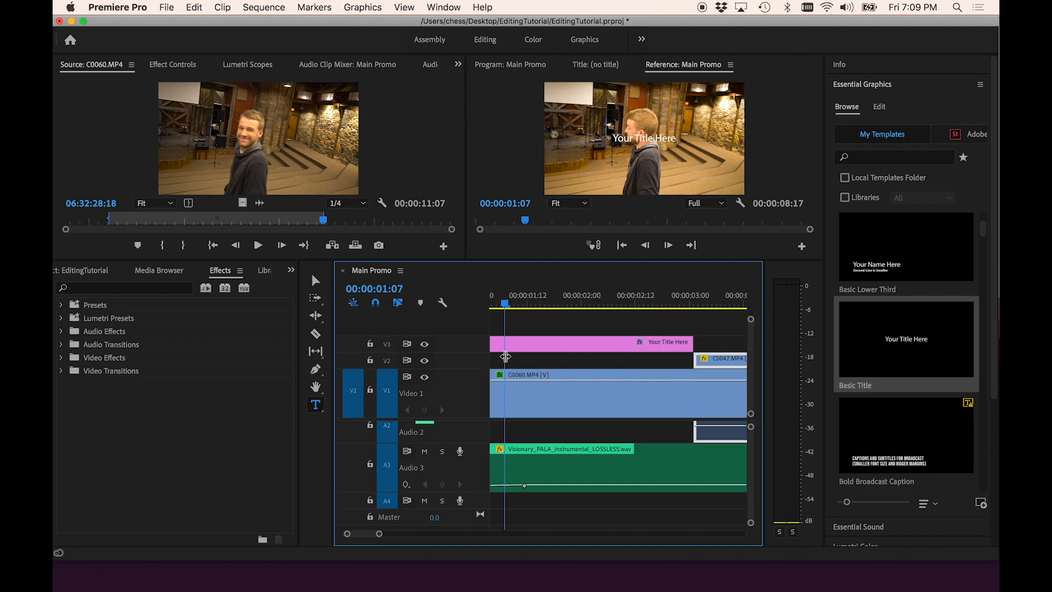
double_click(470, 343)
scroll(580, 338, "left", 3)
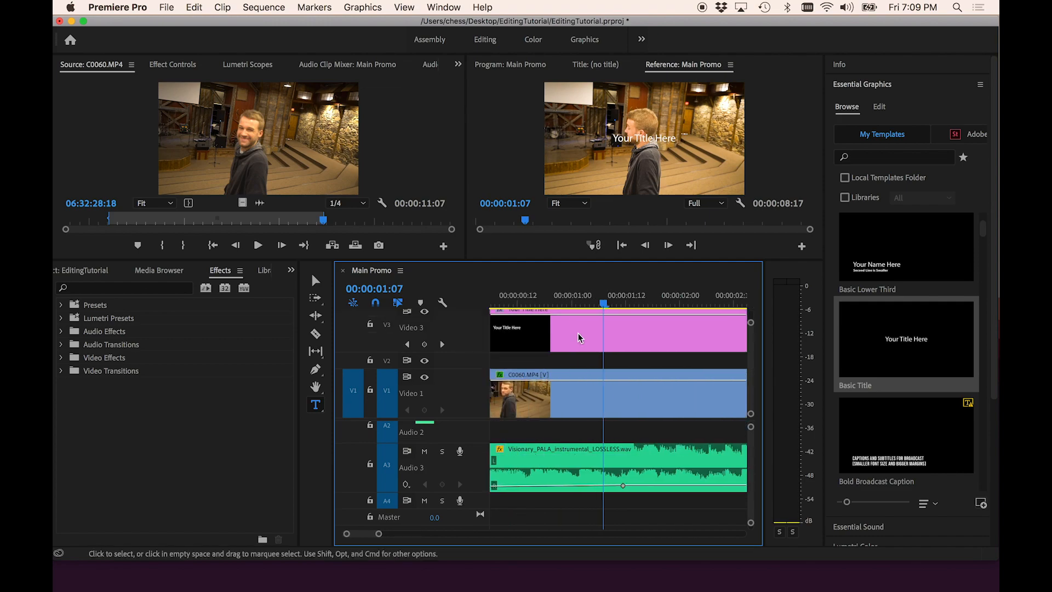
- Fade the title clip's opacity in at its start and out at its end with Pen tool keyframes
key("p")
left_click(515, 315)
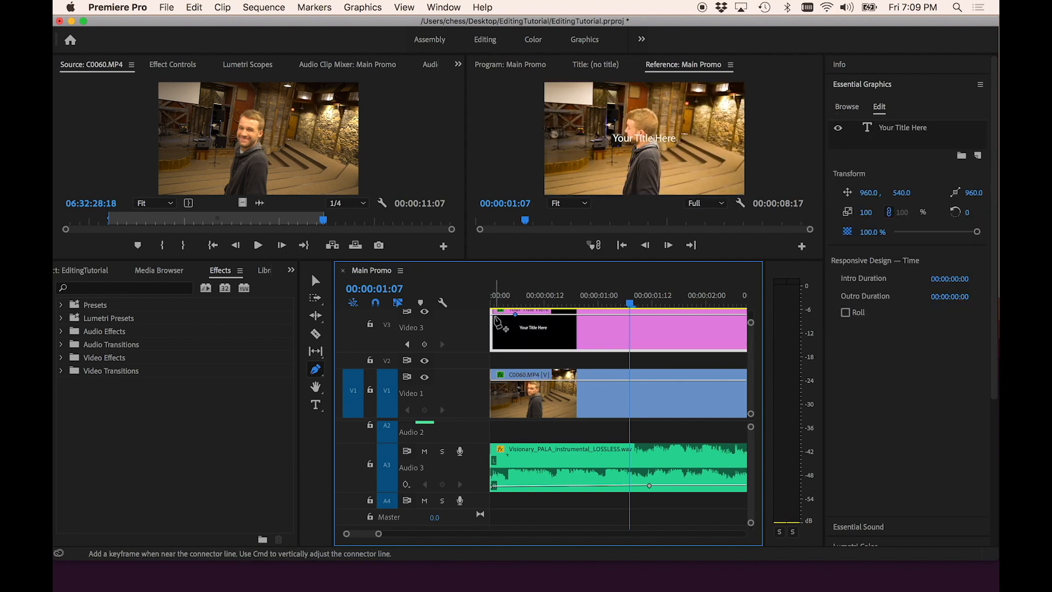
left_click_drag(492, 315, 491, 349)
scroll(547, 364, "right", 5)
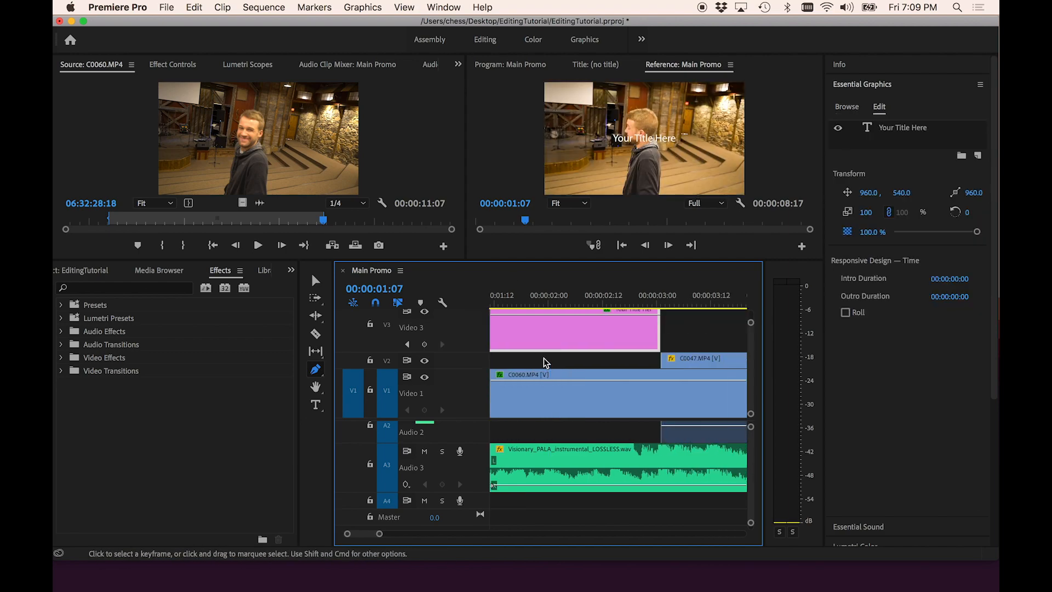
left_click(587, 318)
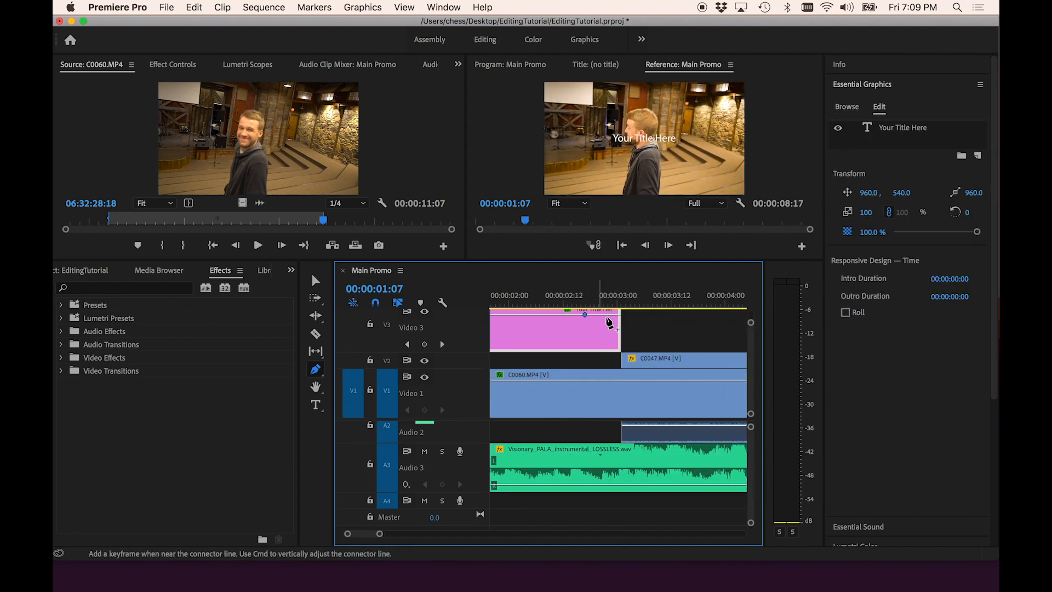
left_click(617, 315)
left_click_drag(617, 315, 619, 367)
- Play back the start of the sequence to preview the title fades
left_click(571, 301)
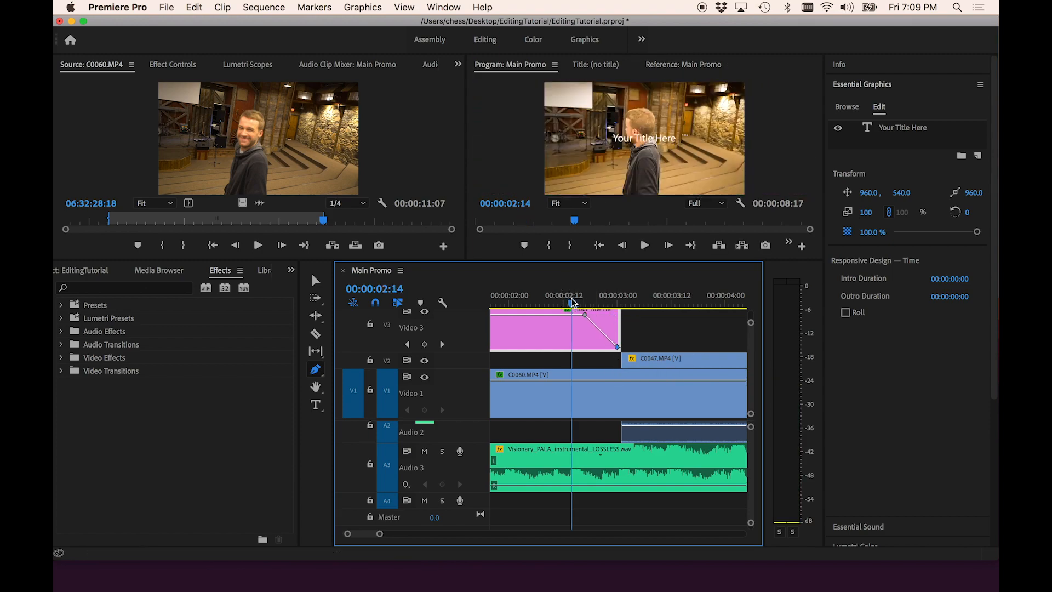
key("space")
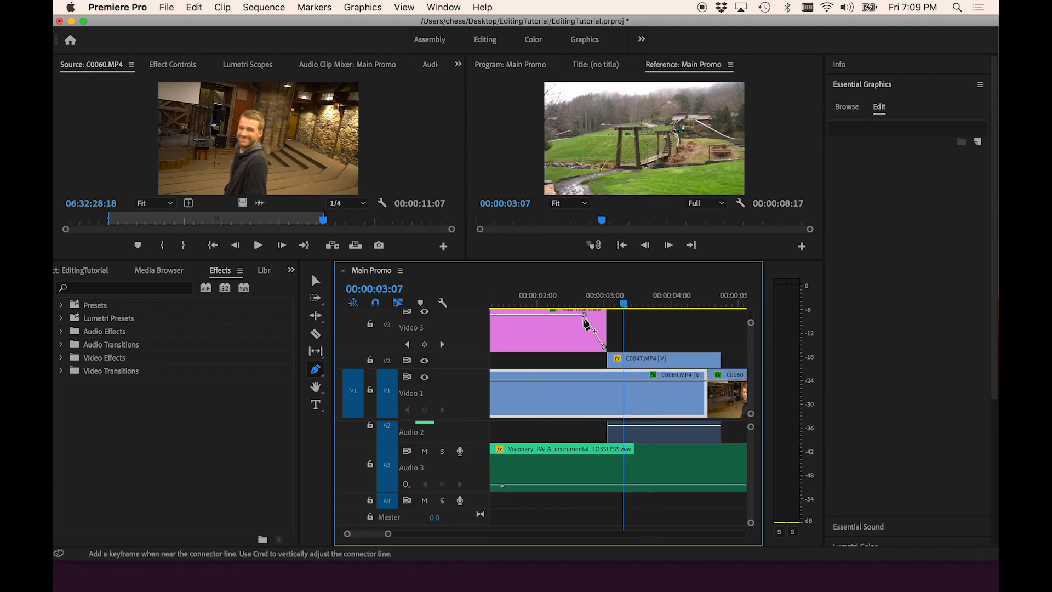
key("minus")
key("v")
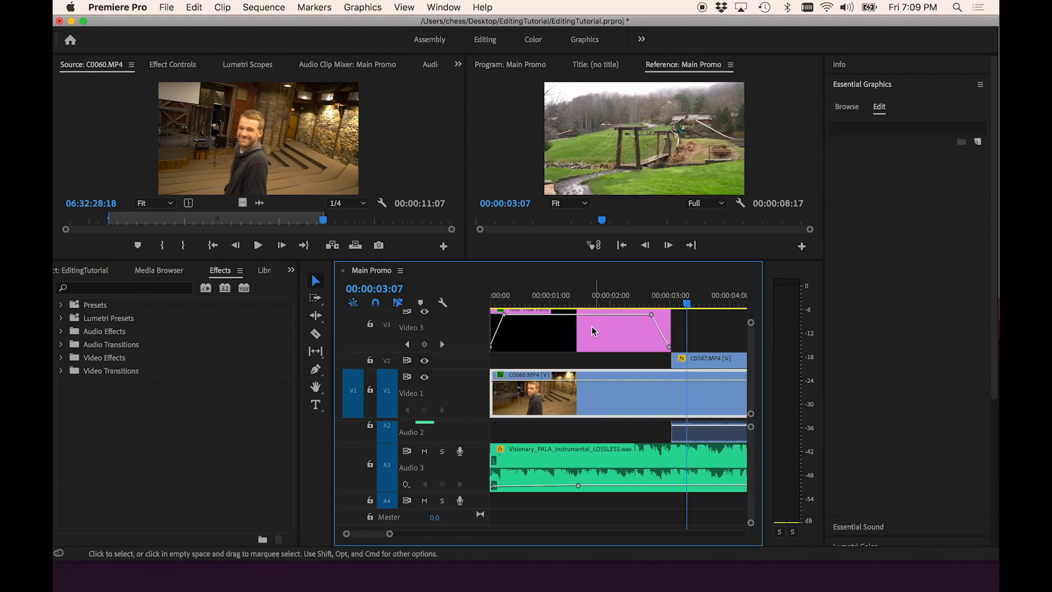
- Select the title clip and set its text font to Bebas Neue Bold
left_click(580, 303)
left_click(580, 331)
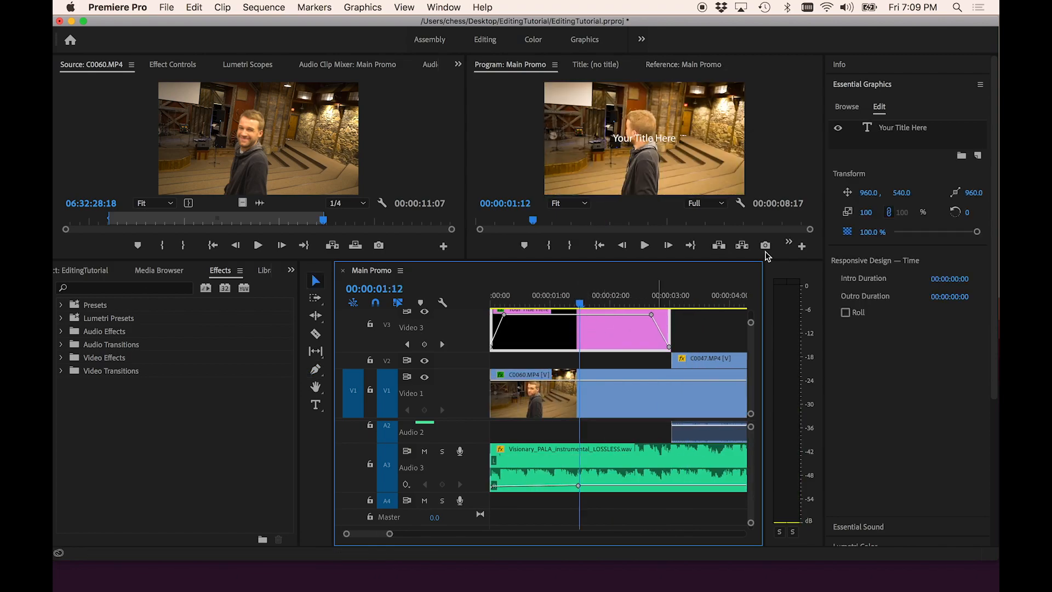
left_click(923, 129)
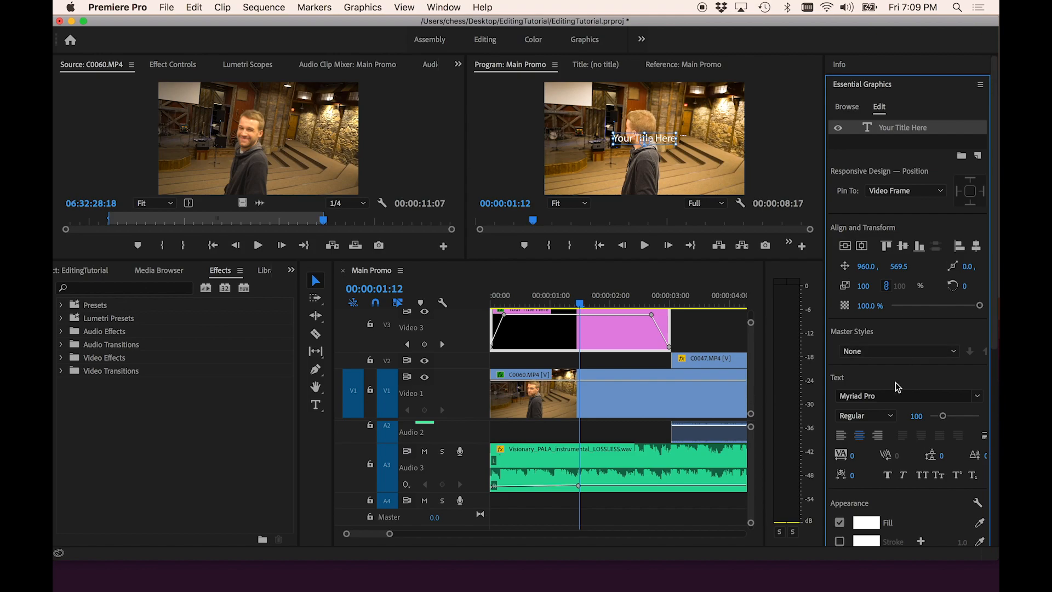
left_click(843, 395)
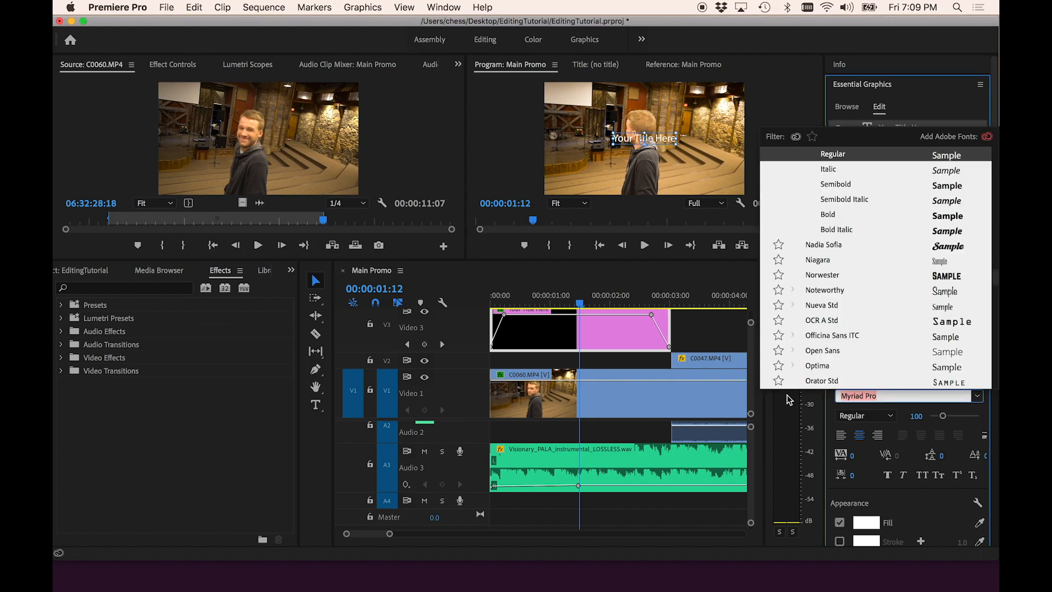
type("beb")
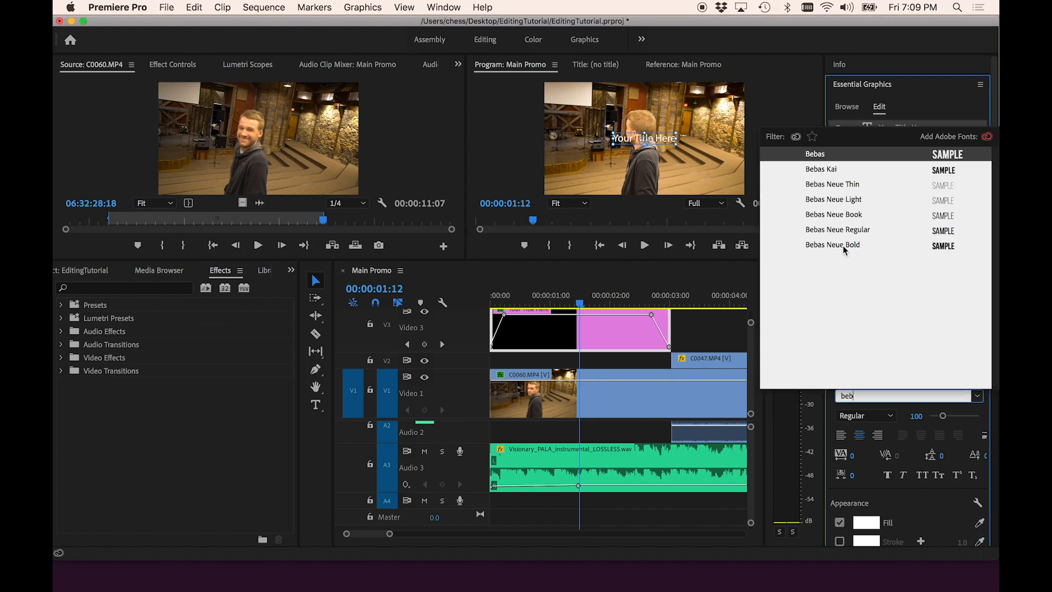
left_click(844, 246)
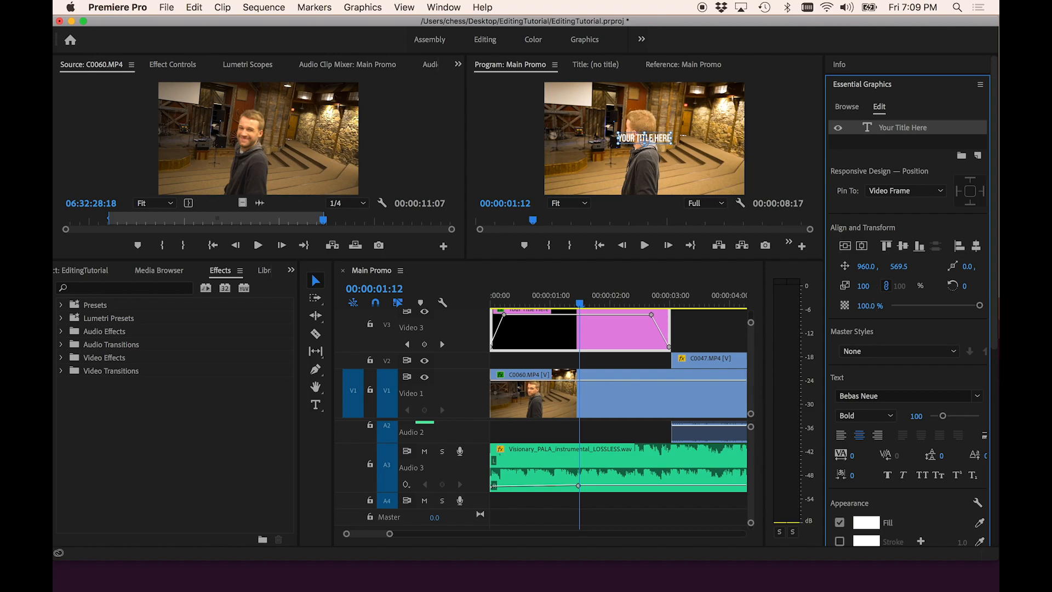
- Scale the title text to 148 and place it in the lower left of the frame
mouse_move(864, 285)
left_mouse_down()
mouse_move(908, 266)
mouse_move(859, 266)
left_mouse_up()
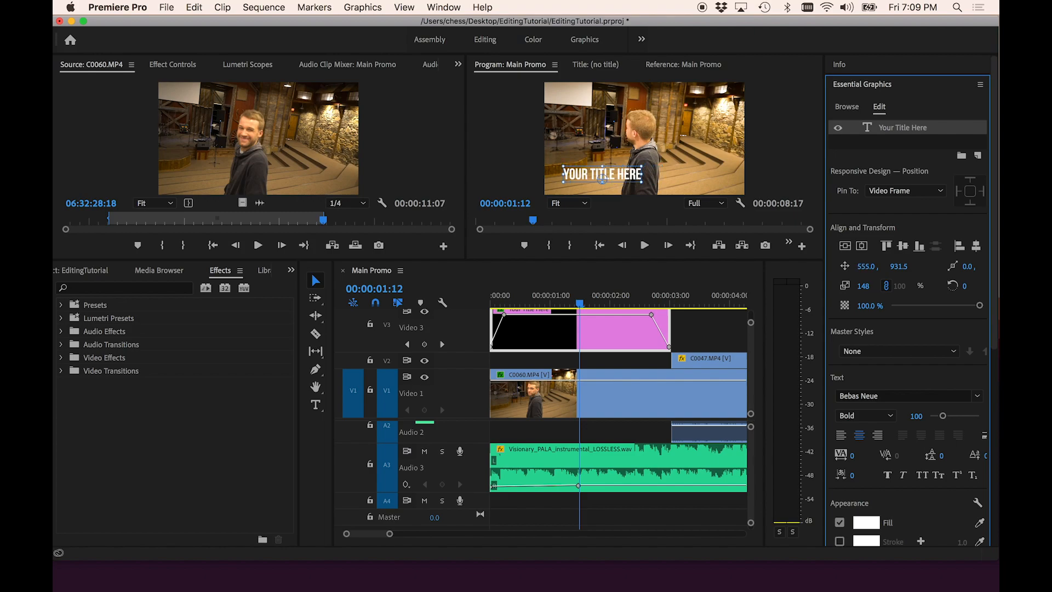
- Replace the placeholder title text with the person's first name
double_click(581, 174)
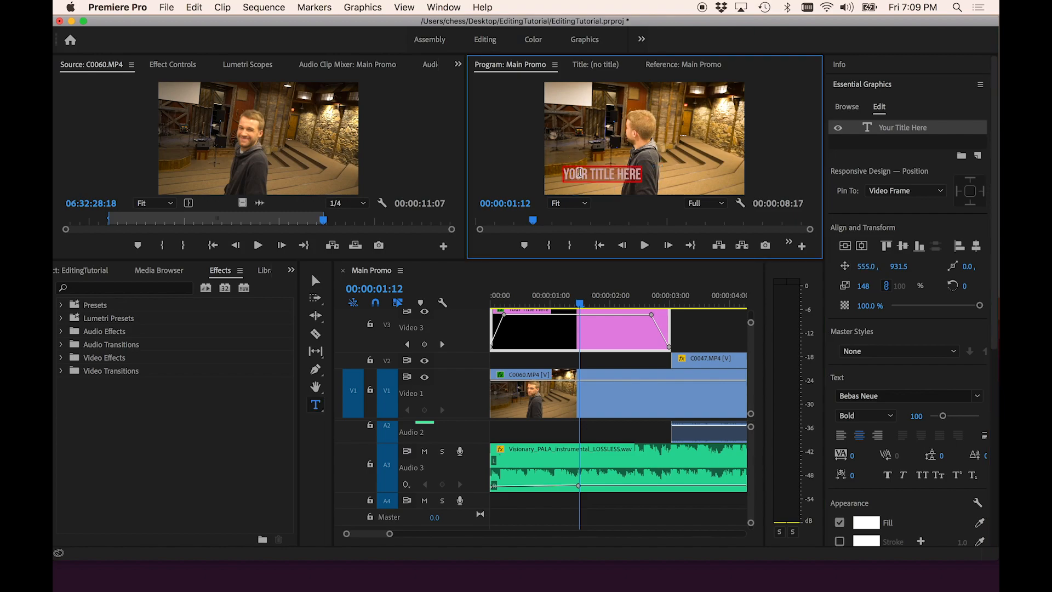
type("Ro")
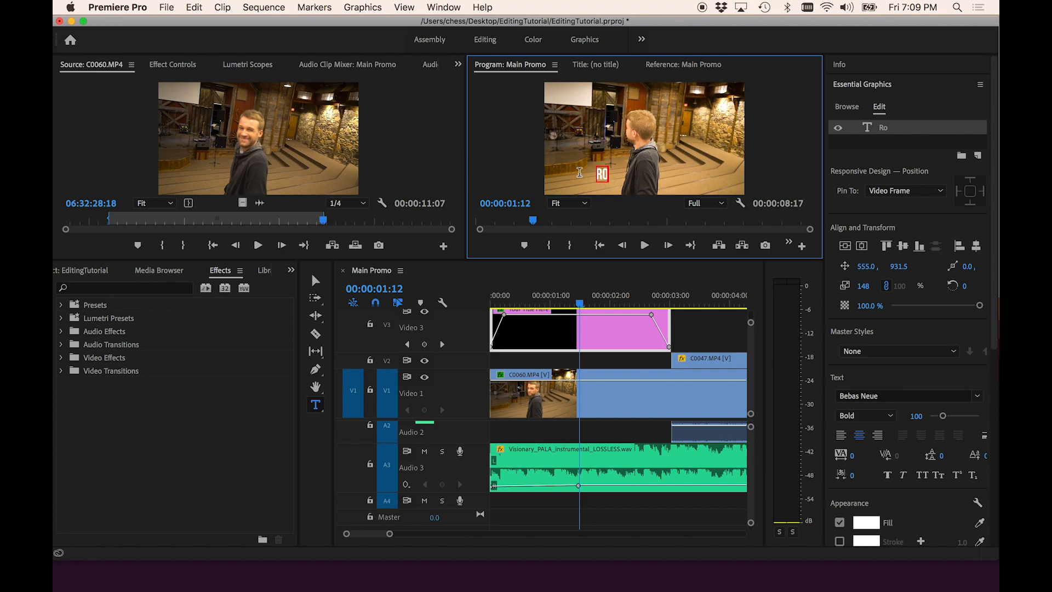
type("land")
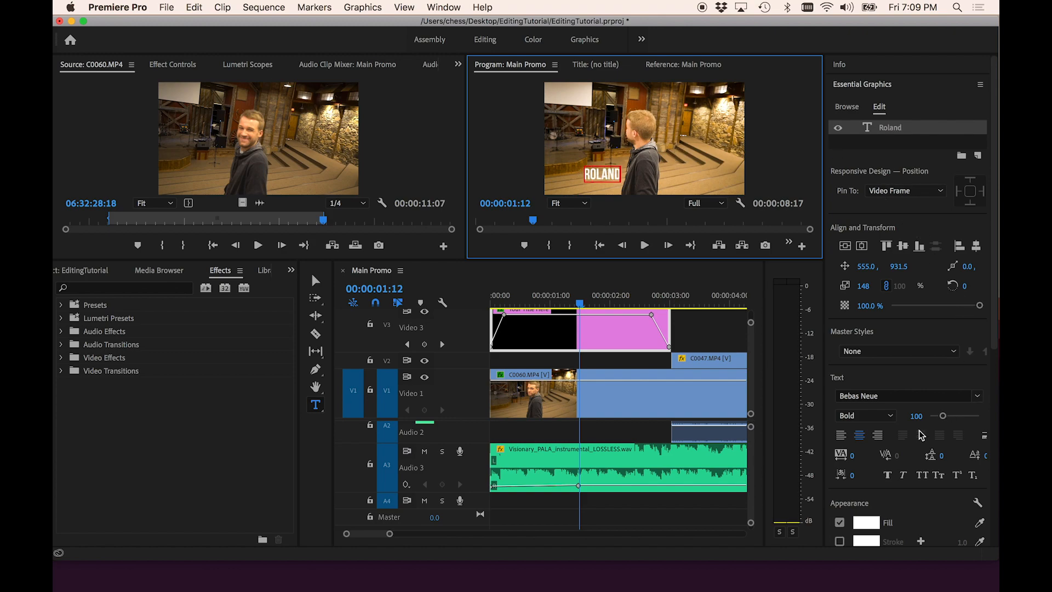
- Set the title text's paragraph alignment to left
left_click(841, 435)
left_click(859, 439)
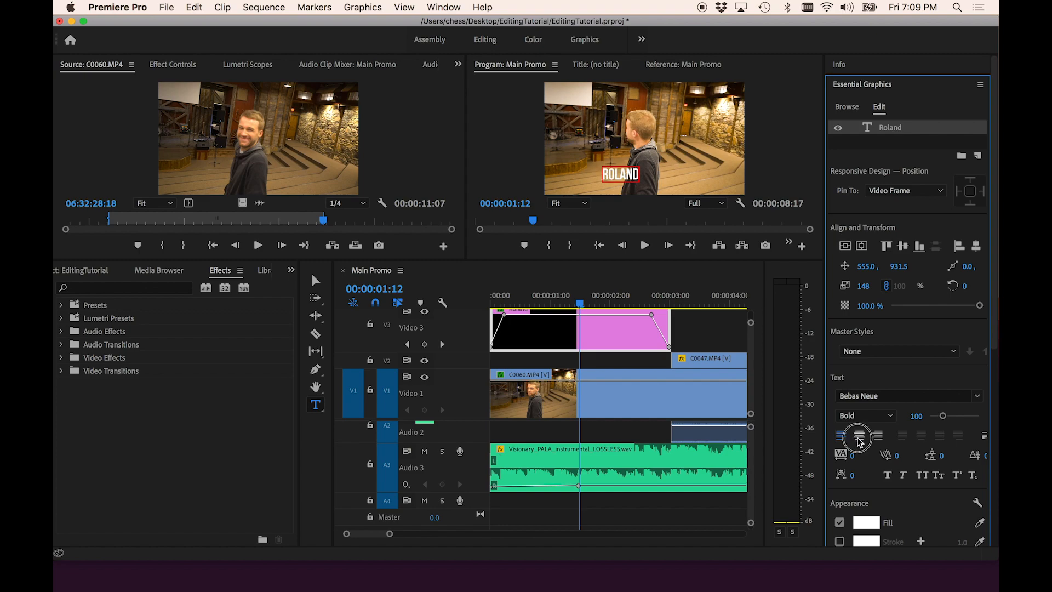
left_click(878, 435)
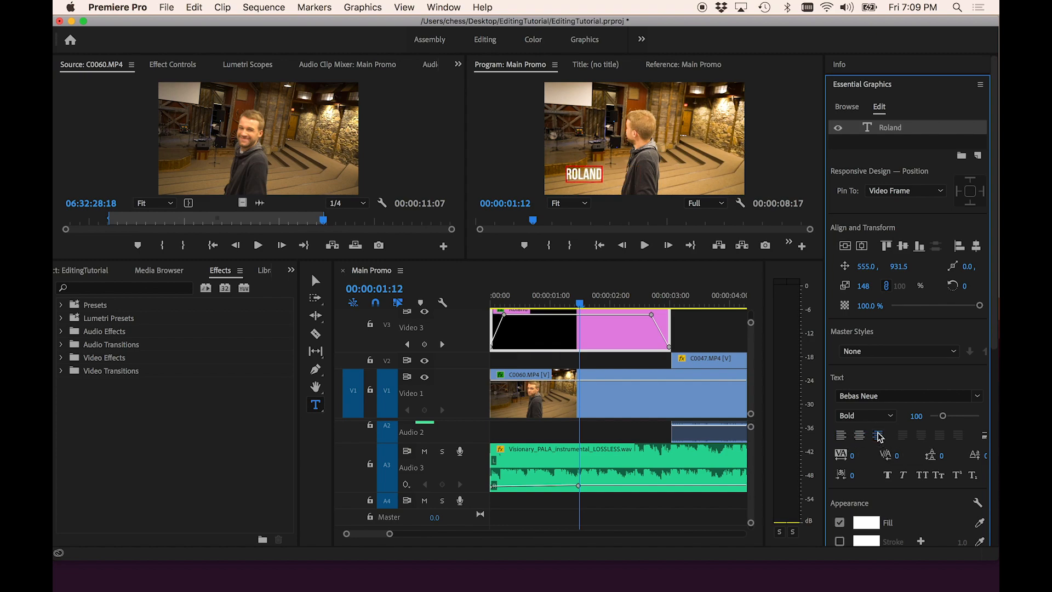
left_click(841, 436)
left_click(858, 437)
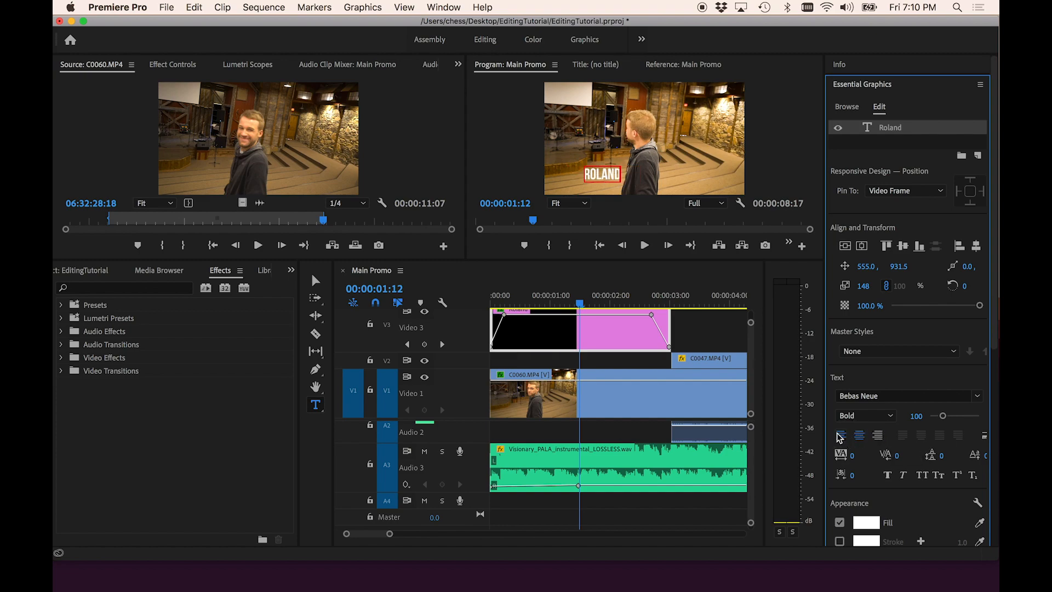
left_click(840, 436)
- Add the person's last initial and a second line reading Camp Counselor, then raise the title to Y 861.5
left_click(625, 174)
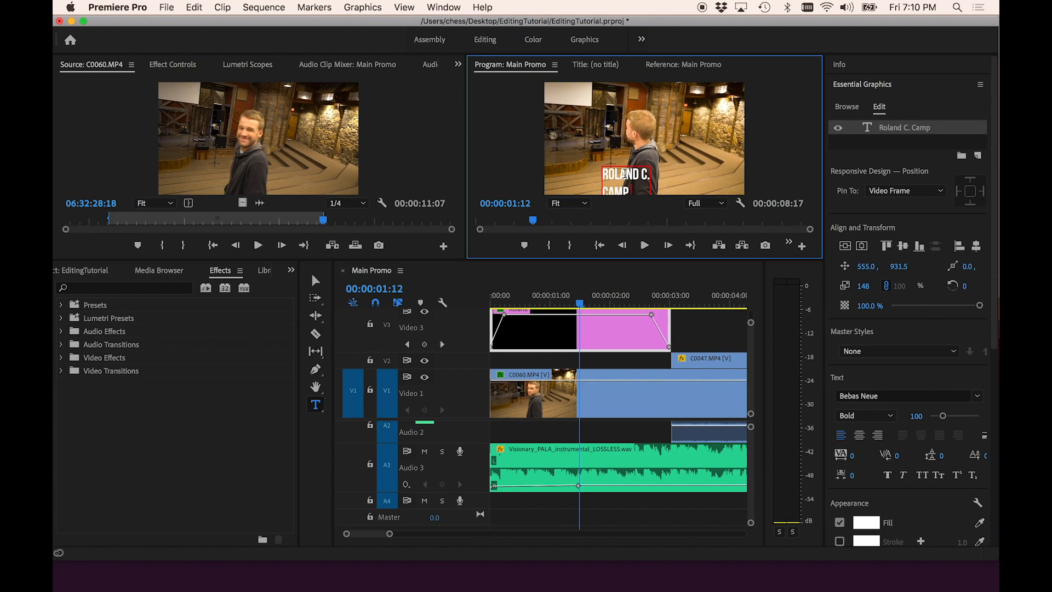
type("Counselor")
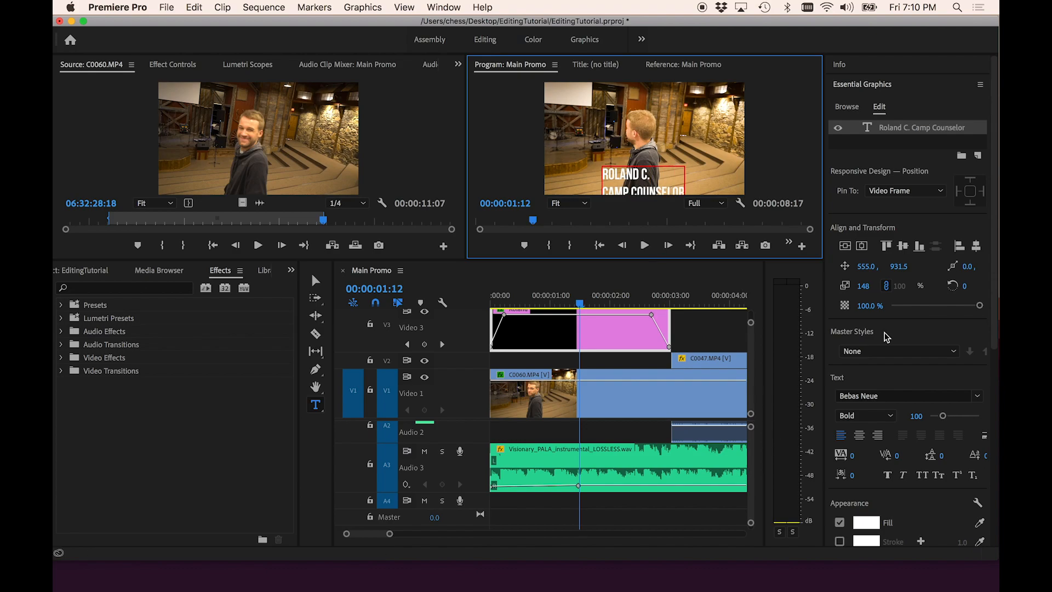
left_click_drag(899, 262, 678, 250)
- Set the Camp Counselor line's font weight to Book
triple_click(637, 181)
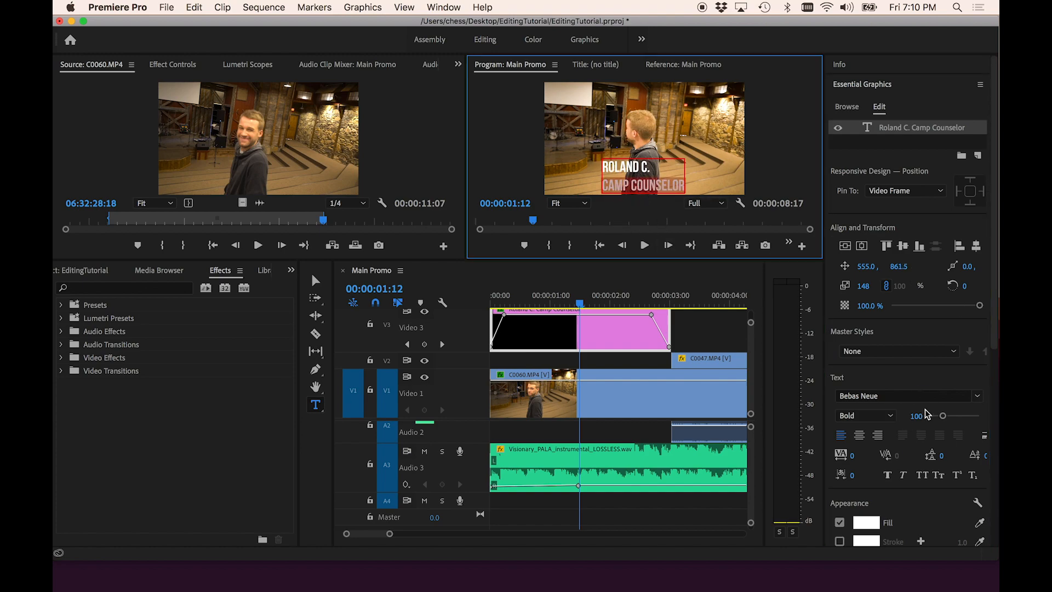
left_click(874, 416)
left_click(866, 443)
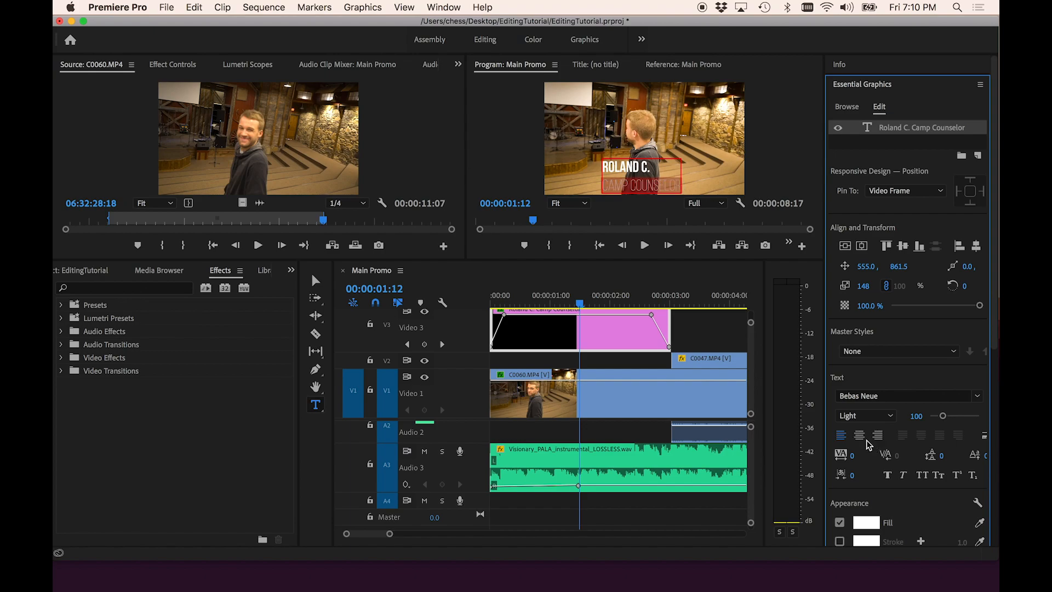
left_click(866, 416)
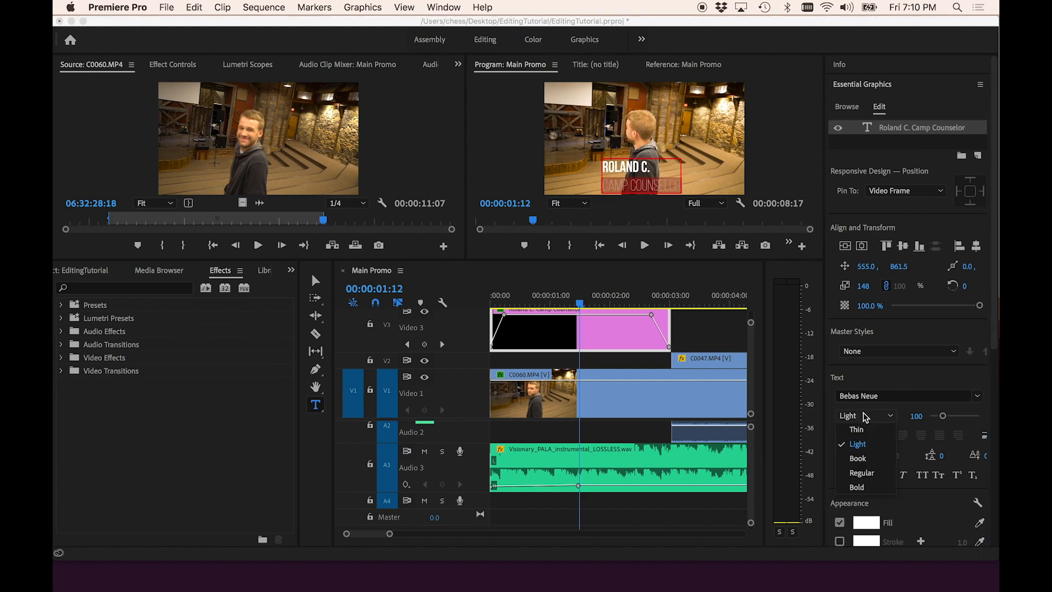
left_click(858, 459)
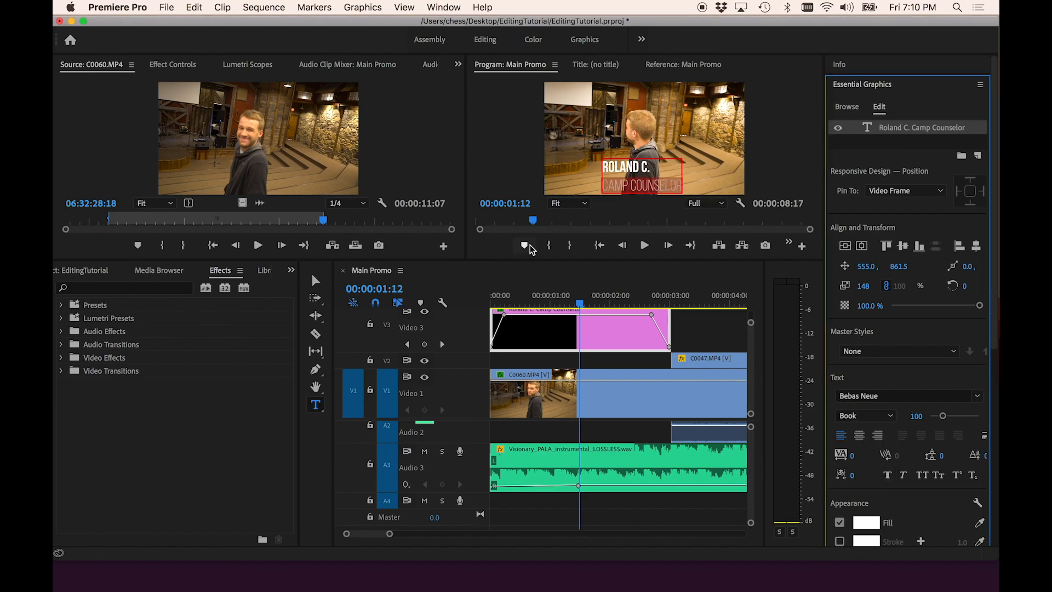
- Tighten the title's line spacing to a leading of -26
left_click_drag(526, 261, 517, 401)
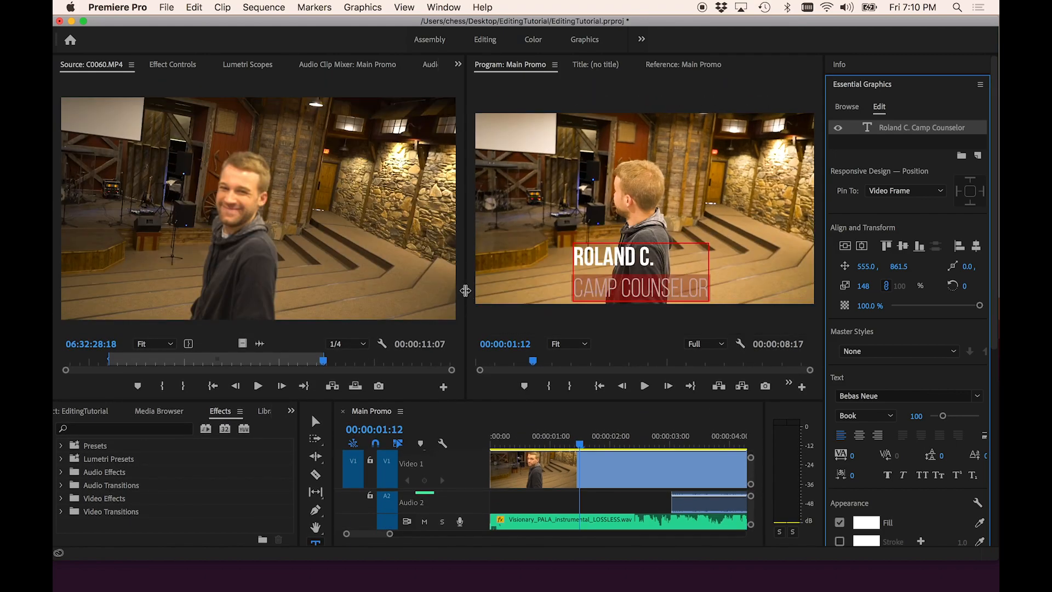
left_click_drag(463, 293, 351, 298)
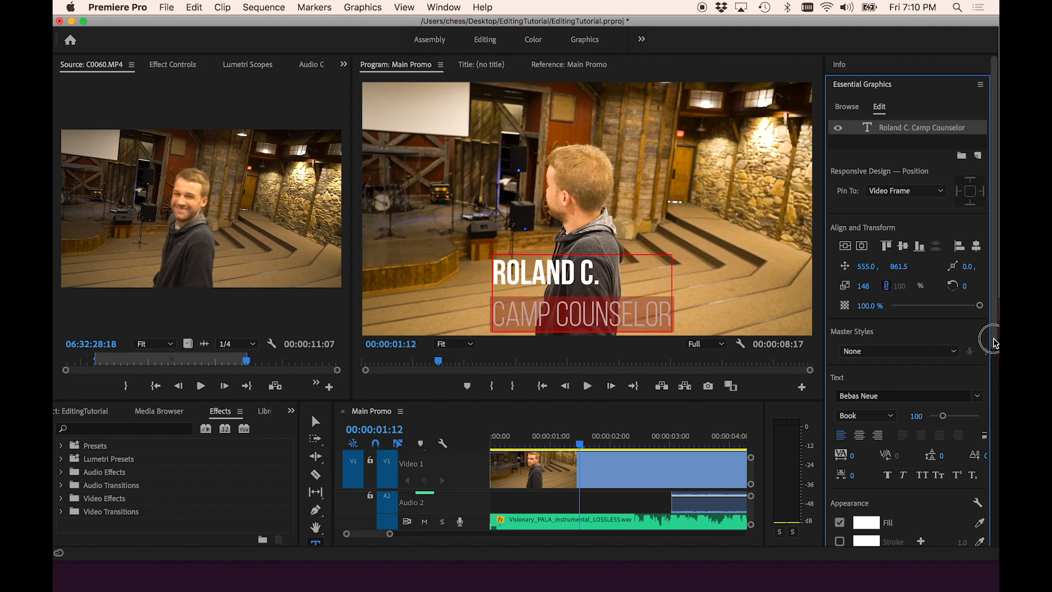
left_click_drag(997, 349, 997, 404)
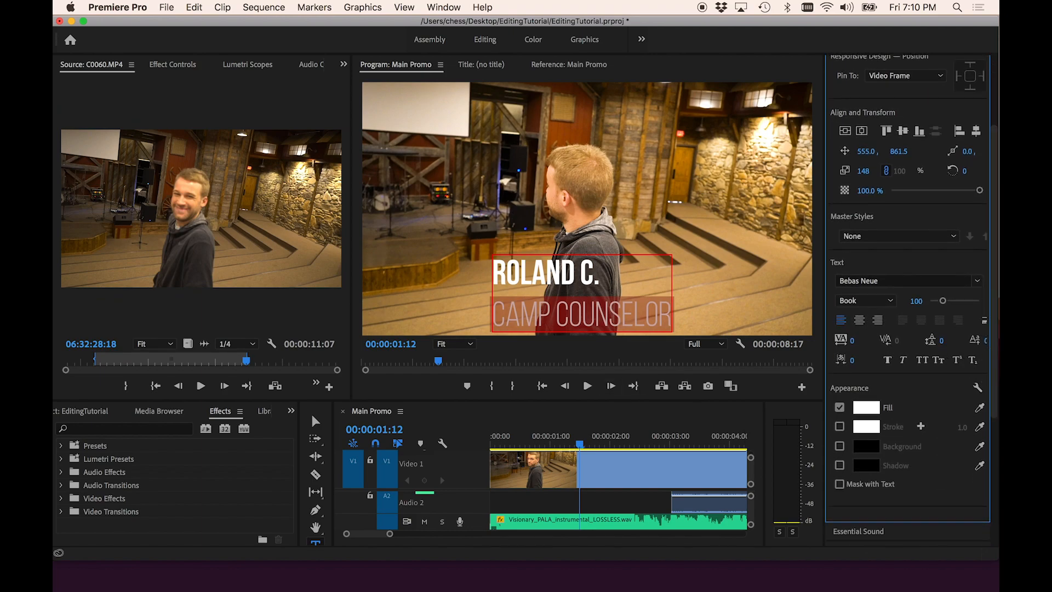
left_click_drag(941, 340, 954, 340)
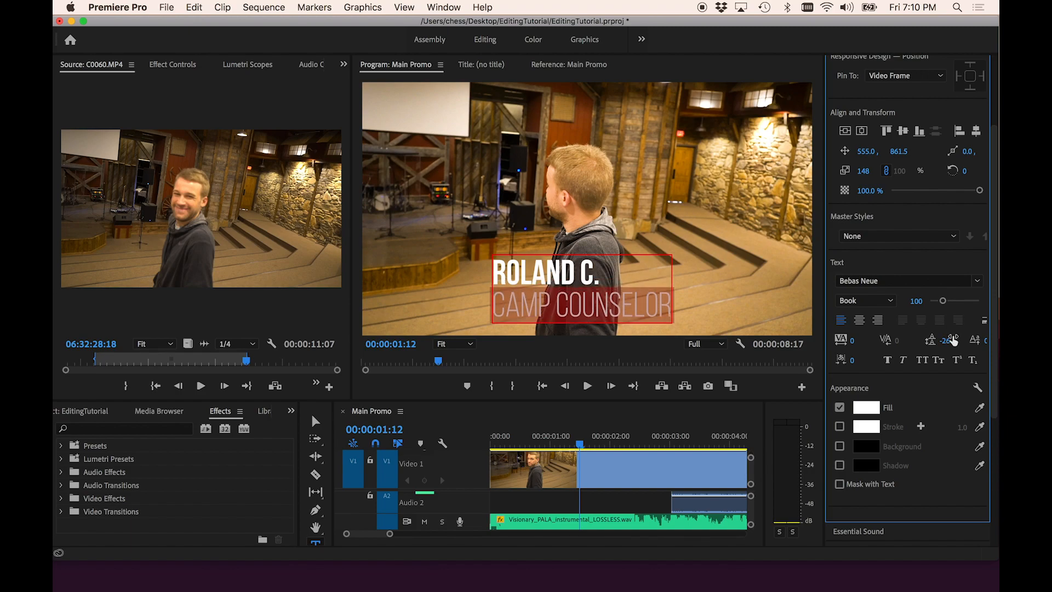
- Move the title left to an X position of 156
mouse_move(824, 341)
left_mouse_down()
mouse_move(786, 340)
mouse_move(831, 340)
left_mouse_up()
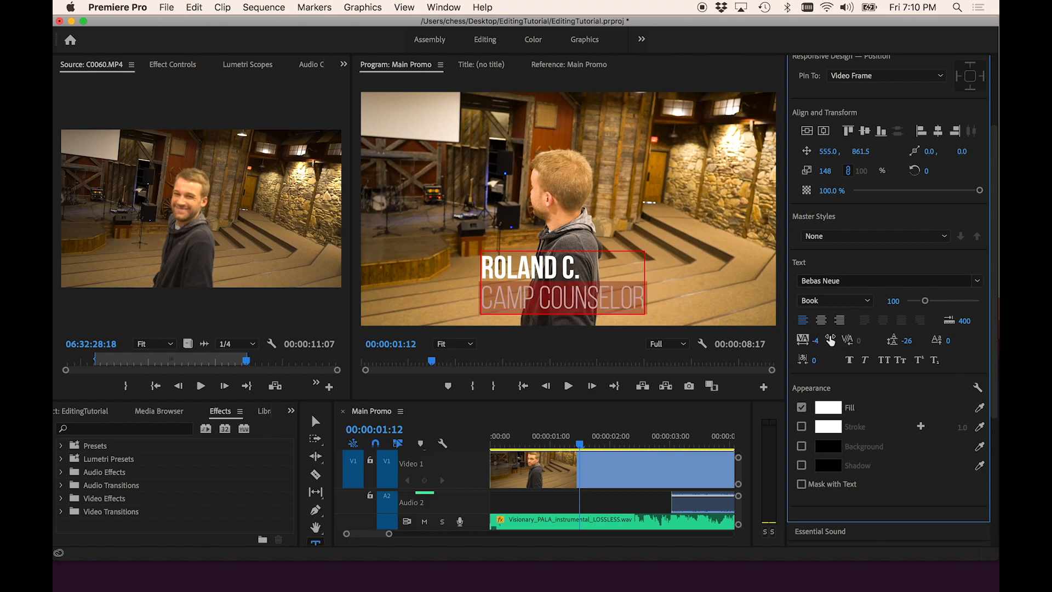
left_click_drag(831, 153, 774, 153)
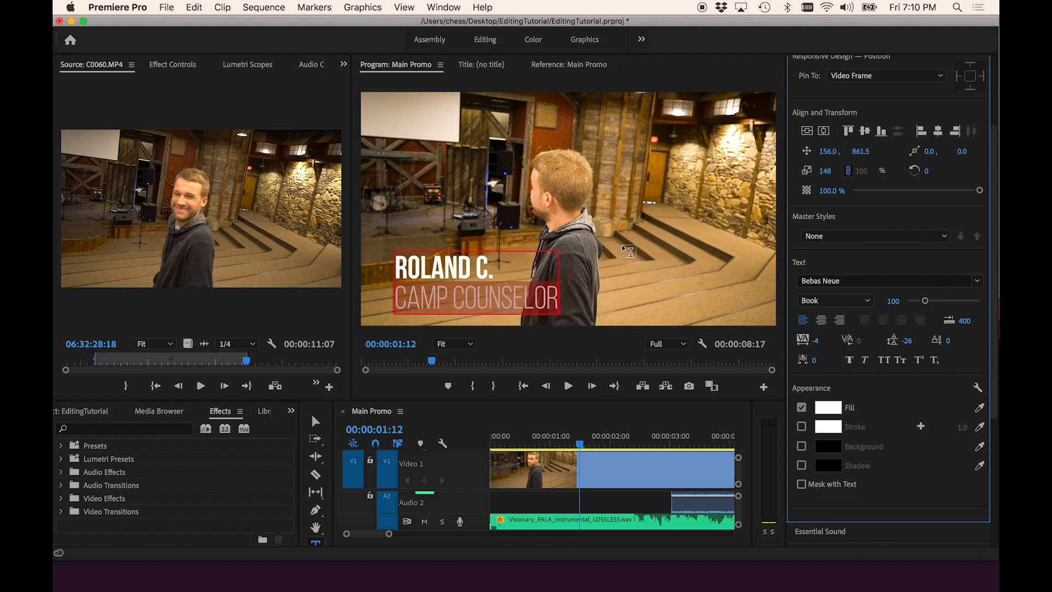
- Select the title clip's text layer and enable a drop shadow on it
left_click(591, 508)
scroll(590, 493, "up", 4)
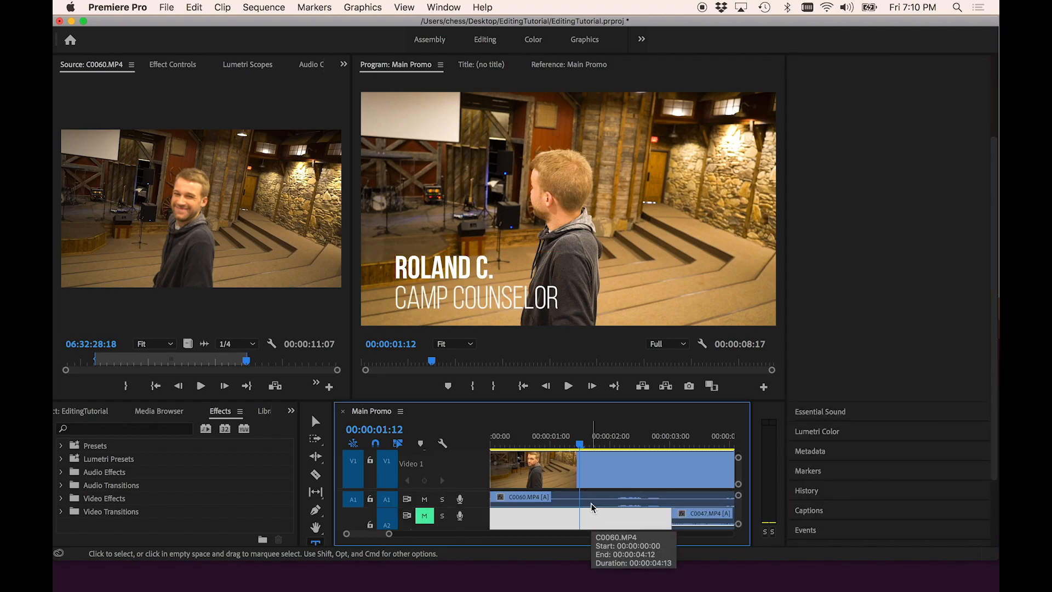
scroll(585, 468, "up", 2)
left_click(582, 468)
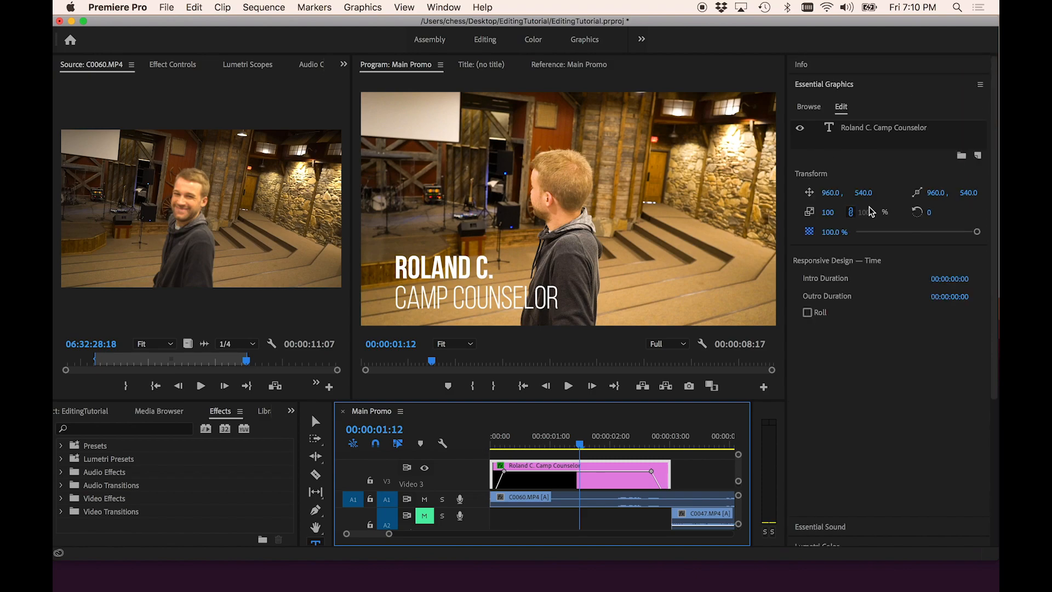
left_click(859, 129)
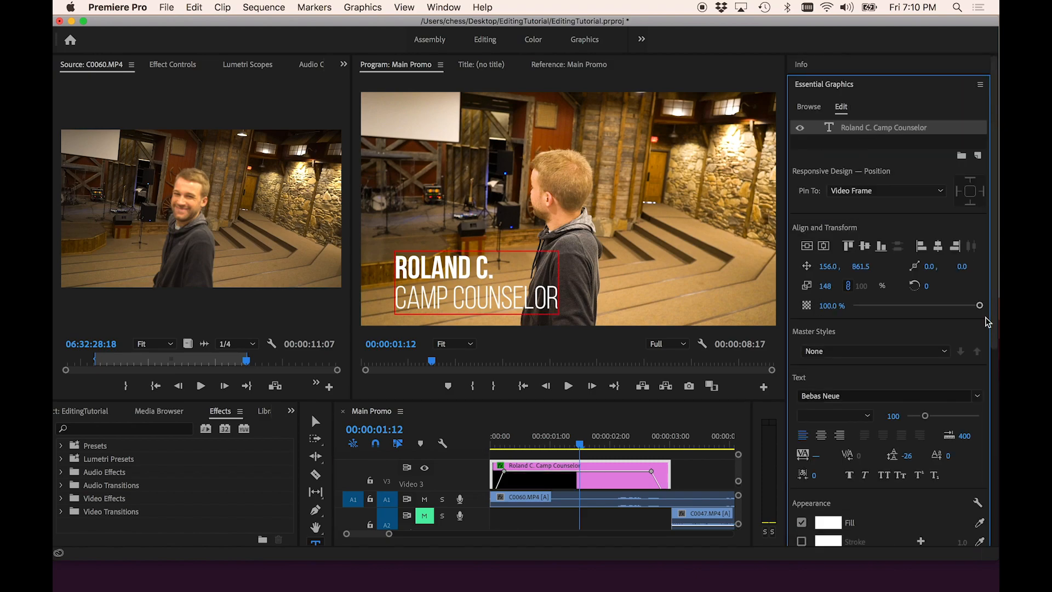
left_click_drag(988, 329, 997, 480)
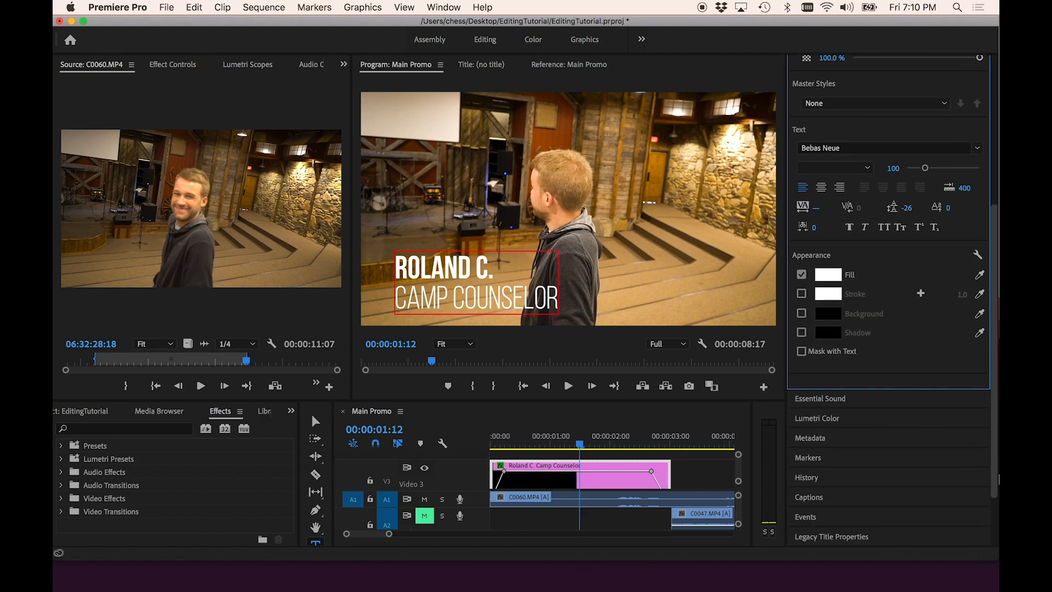
left_click(801, 333)
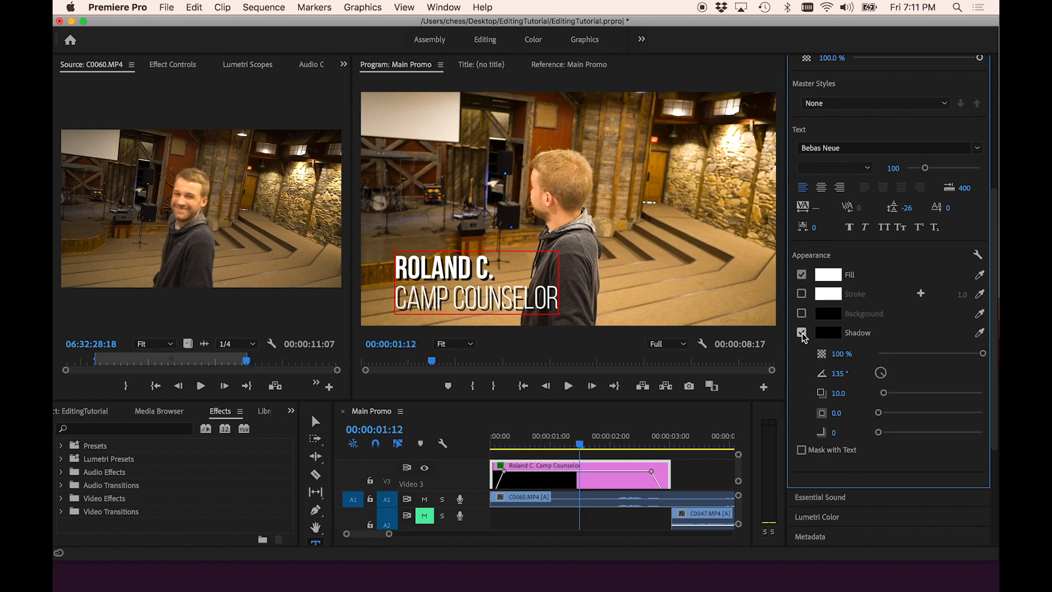
- Adjust the title's drop shadow to 67% opacity, a distance of 10.1 and a blur of 57
left_click_drag(960, 353, 933, 353)
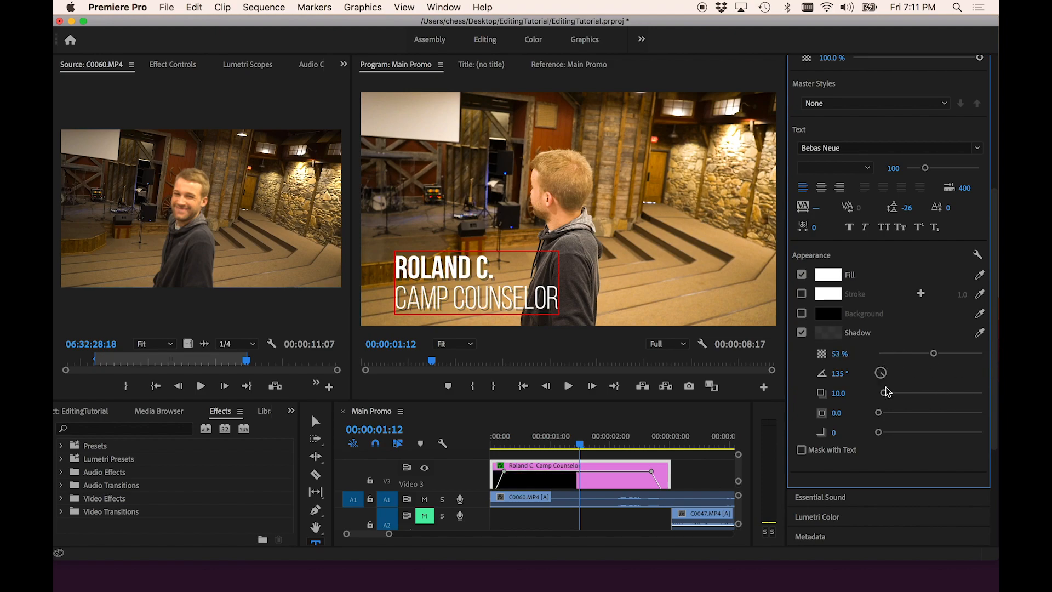
mouse_move(886, 397)
left_mouse_down()
mouse_move(908, 394)
mouse_move(888, 400)
left_mouse_up()
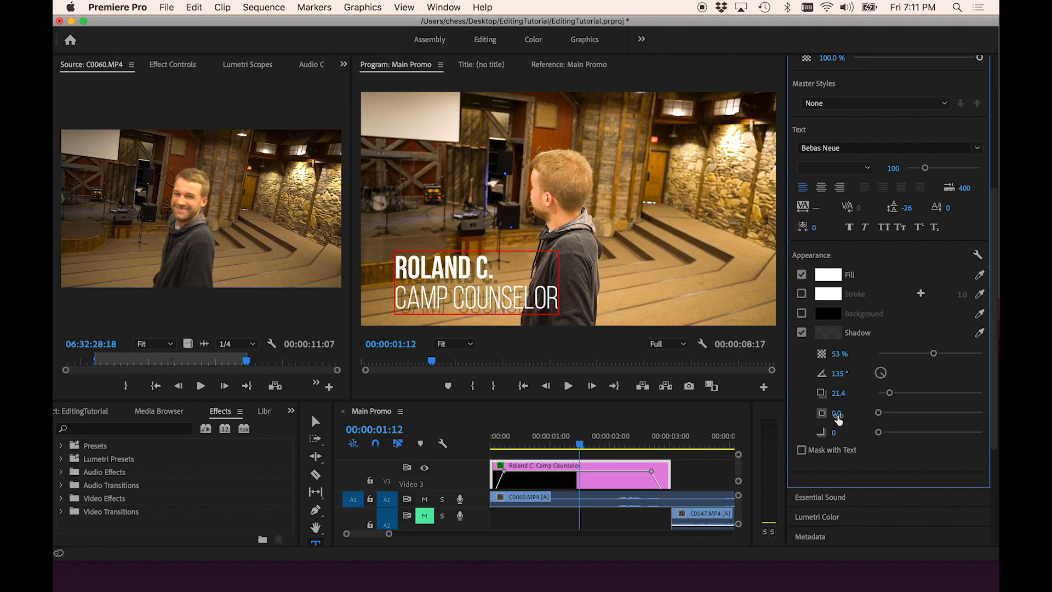
left_click_drag(878, 432, 902, 435)
left_click_drag(890, 398, 885, 401)
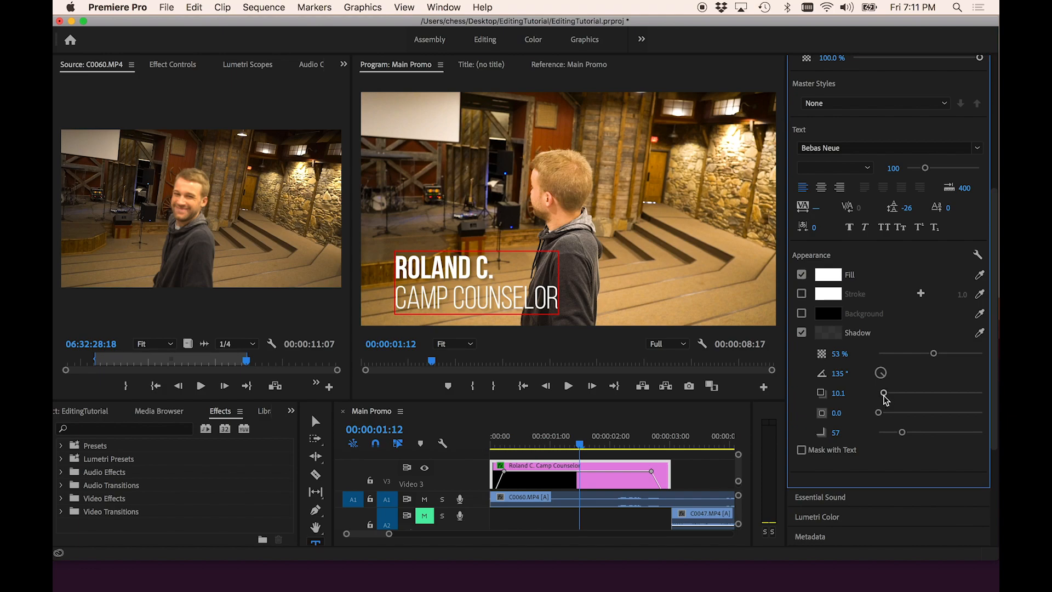
left_click_drag(934, 353, 948, 357)
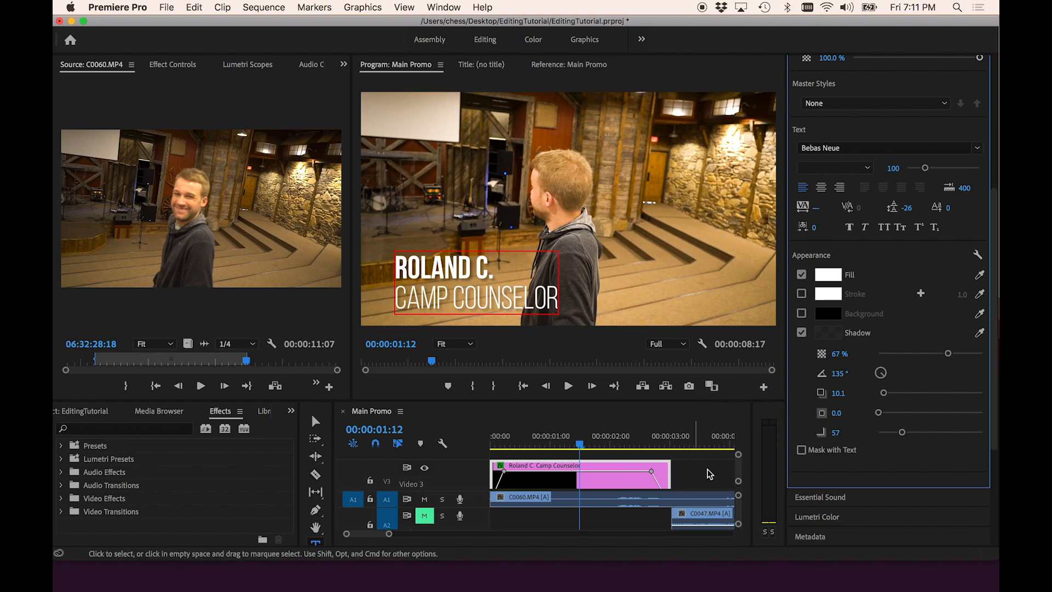
- Fit the whole sequence in the timeline, deselect the title clip and save the project
key("backslash")
left_click(627, 469)
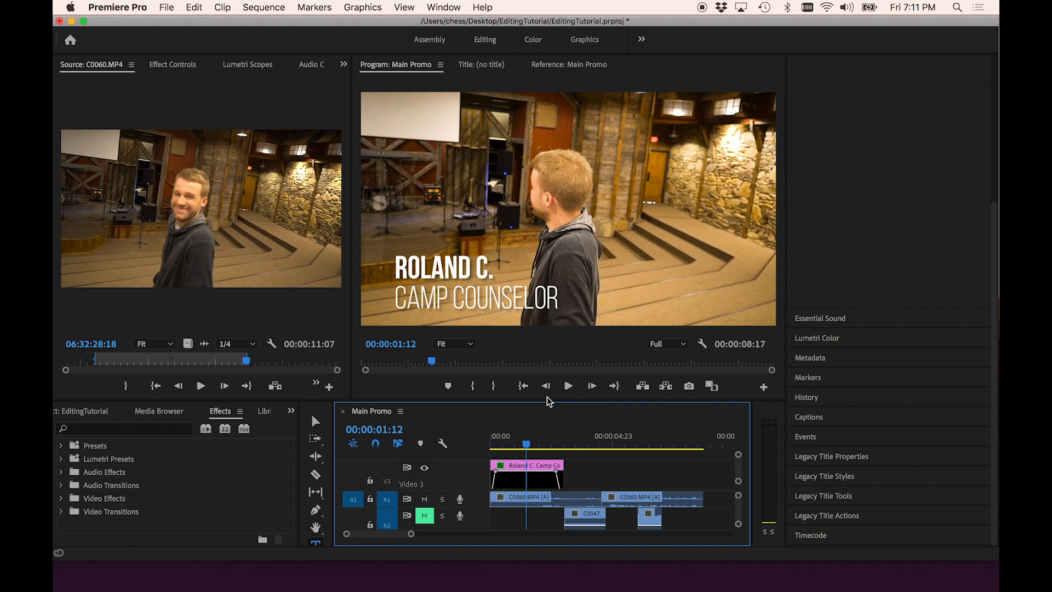
key("super+s")
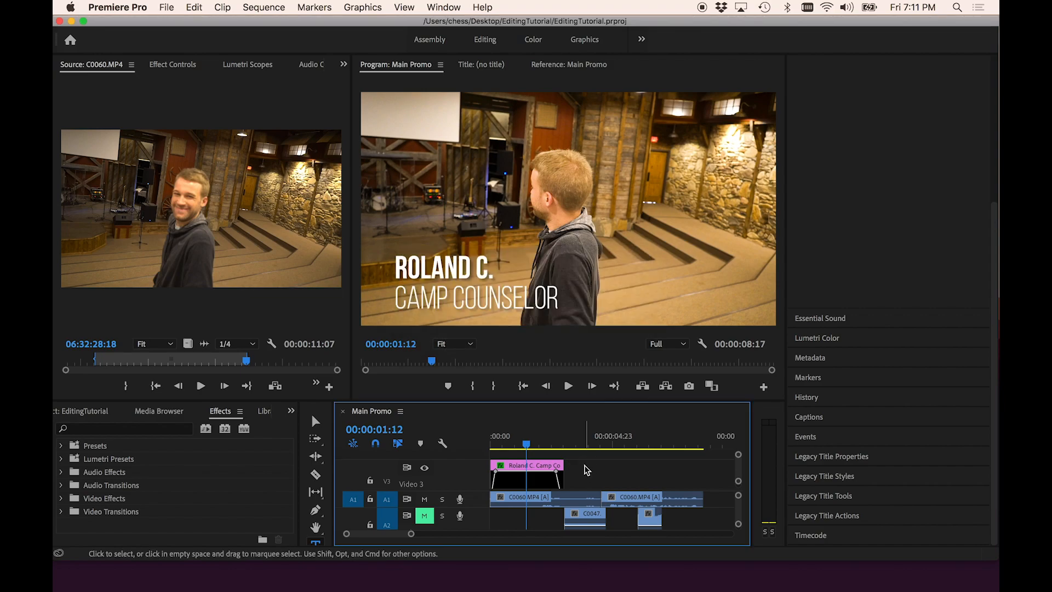
- Export the Main Promo sequence as EditTutorial_v3.mp4 in the Renders folder
key("super+m")
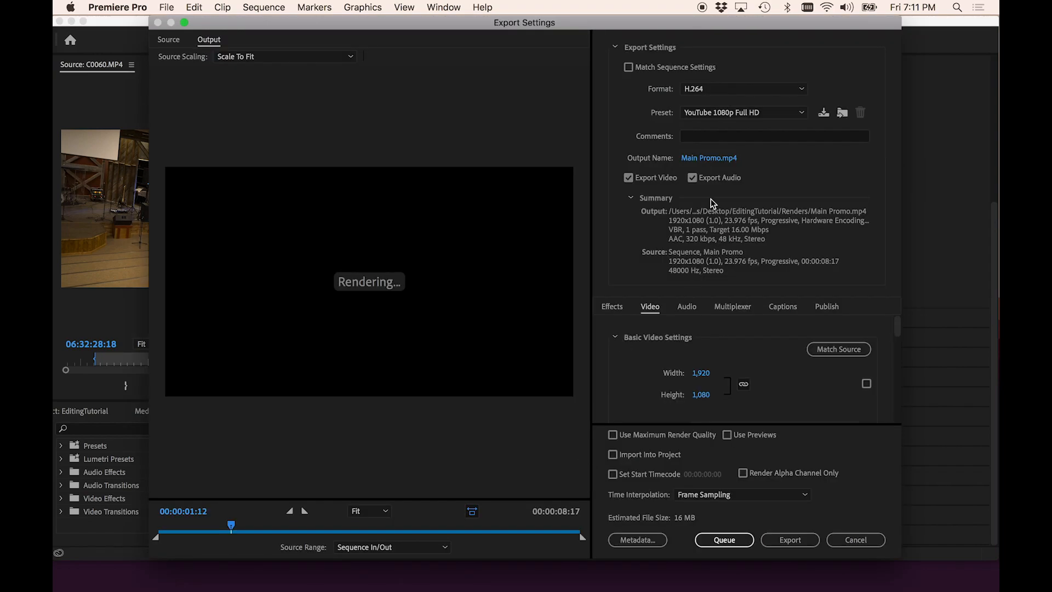
left_click(716, 159)
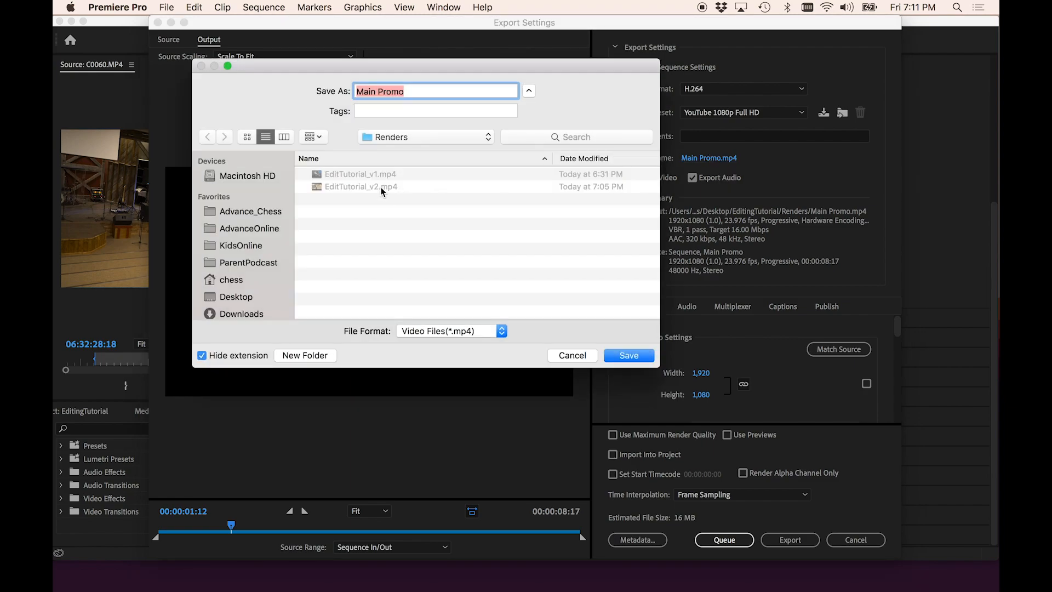
left_click(383, 187)
left_click(423, 96)
key("BackSpace")
type("3")
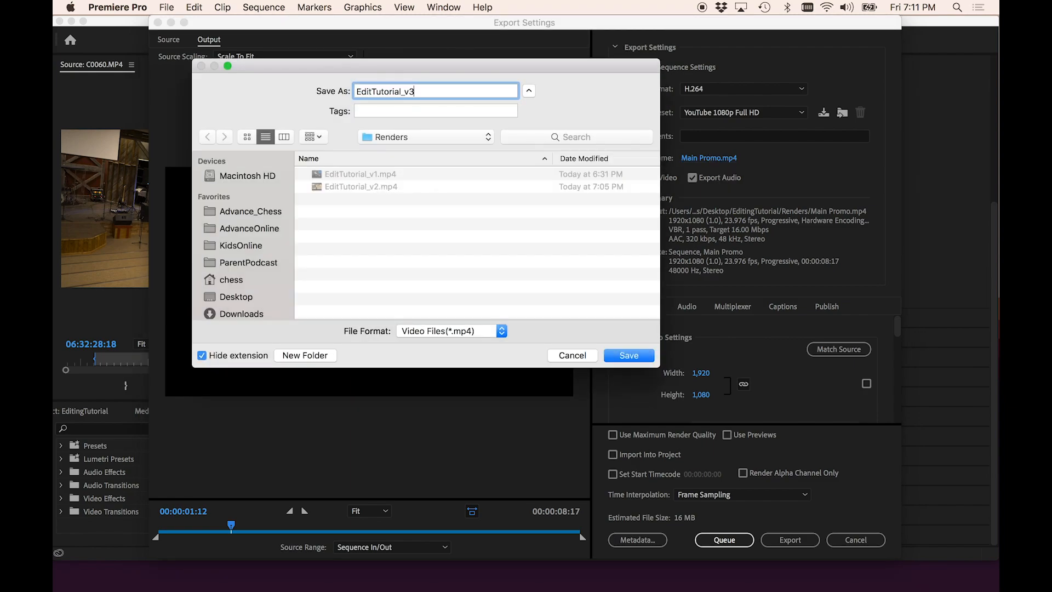
key("Return")
left_click(773, 543)
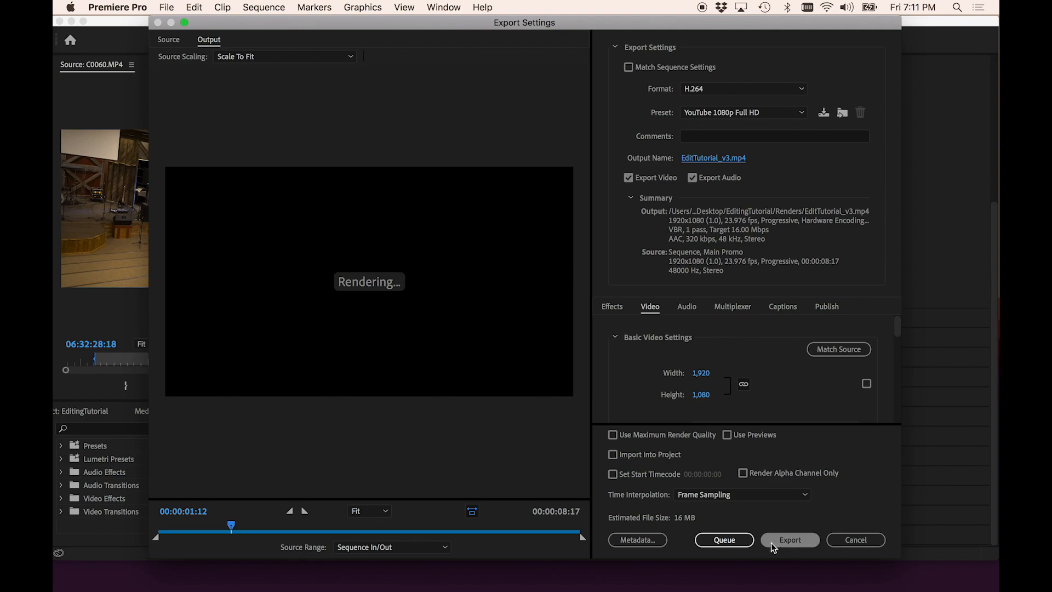
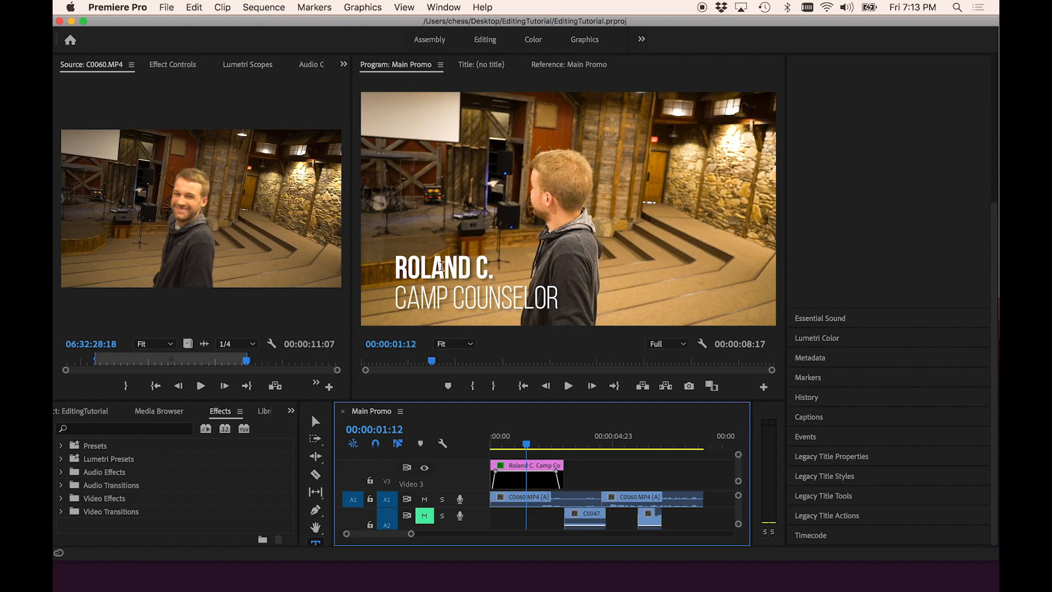
- Open EditTutorial_v3.mp4 from the Renders folder, play it back, and close the player window
left_click(373, 581)
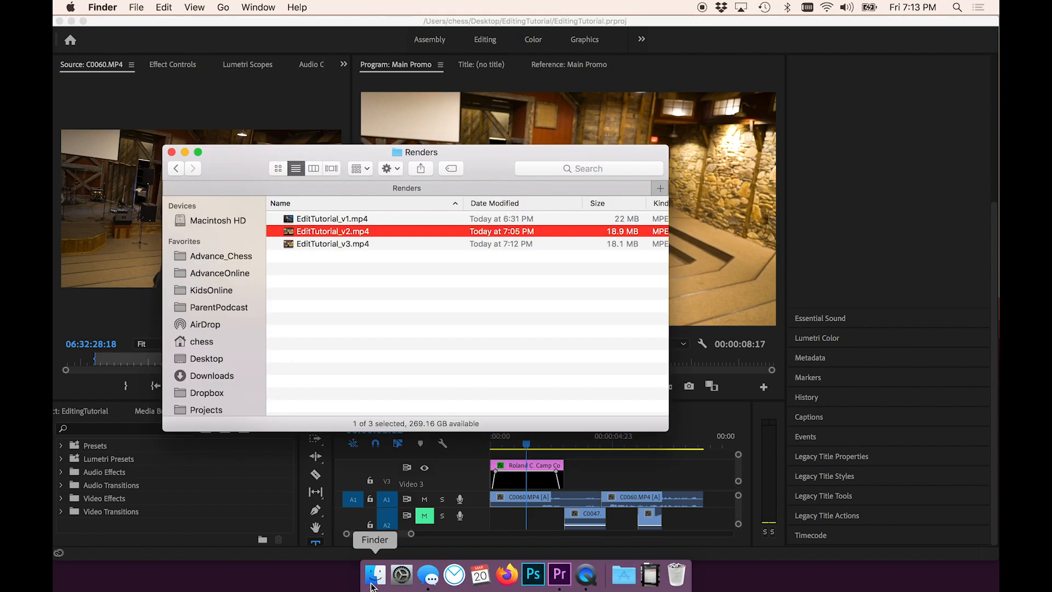
double_click(343, 245)
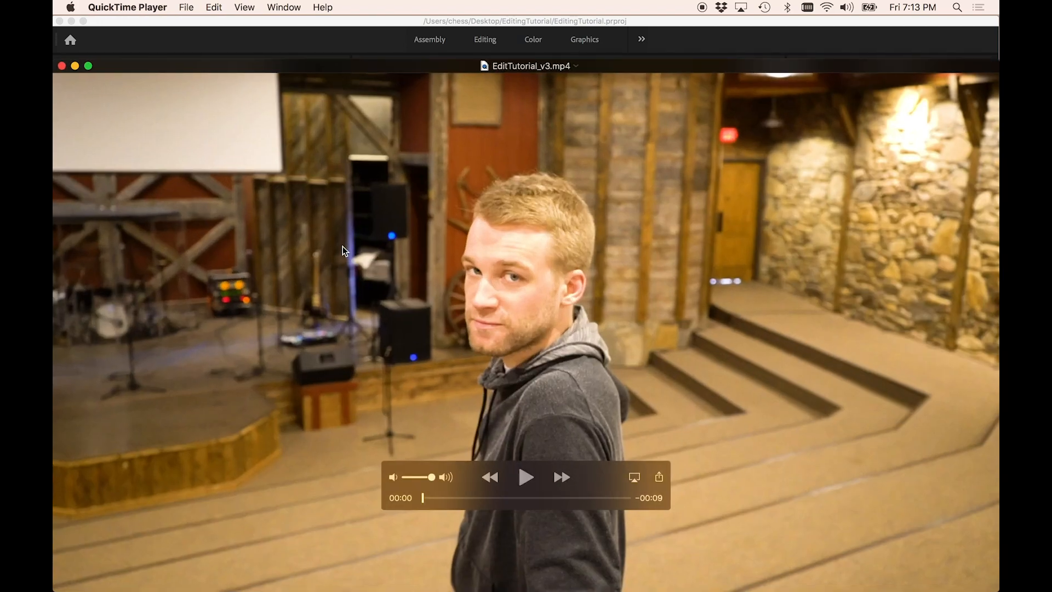
key("space")
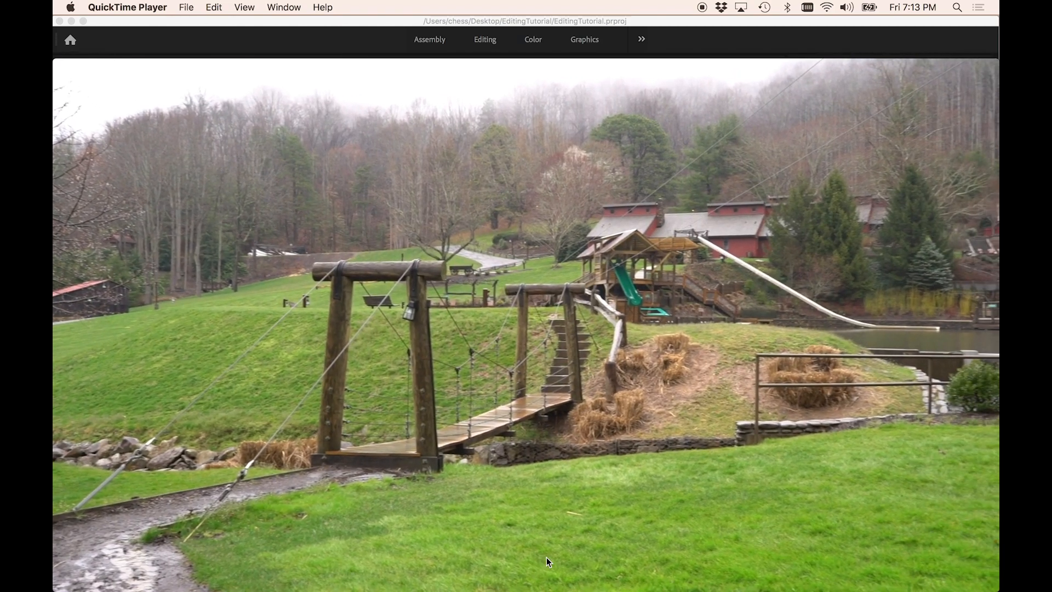
mouse_move(546, 557)
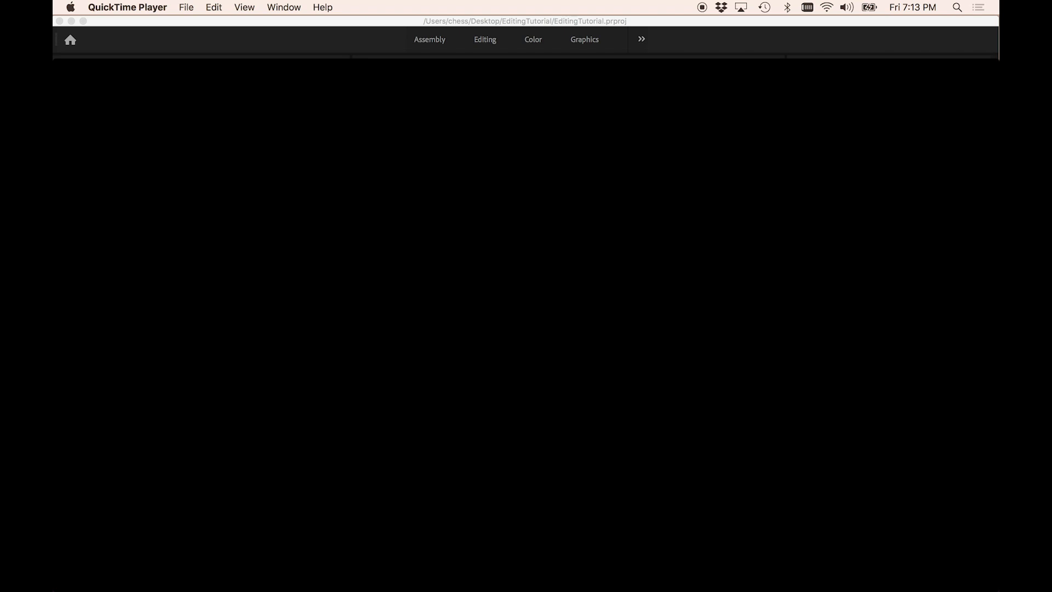
key("super+w")
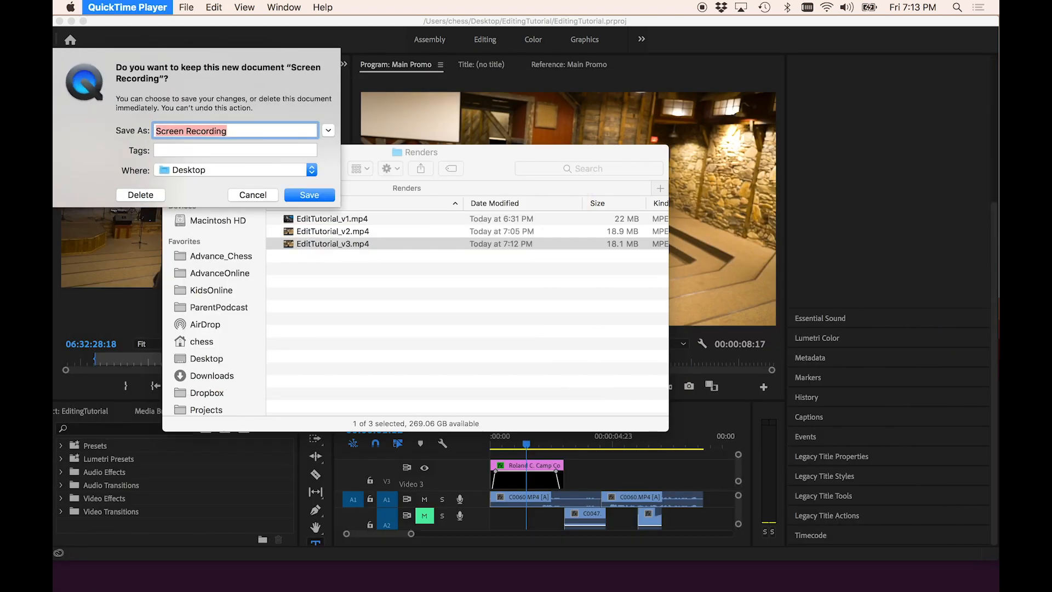
left_click(268, 197)
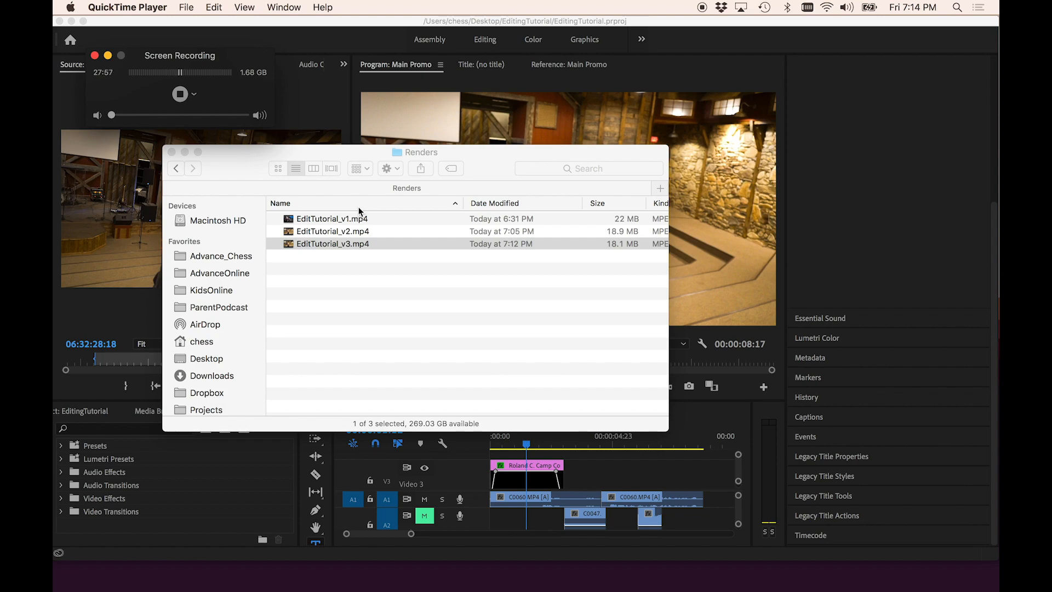
- Return to Premiere Pro and quit it, saving the project
left_click(380, 39)
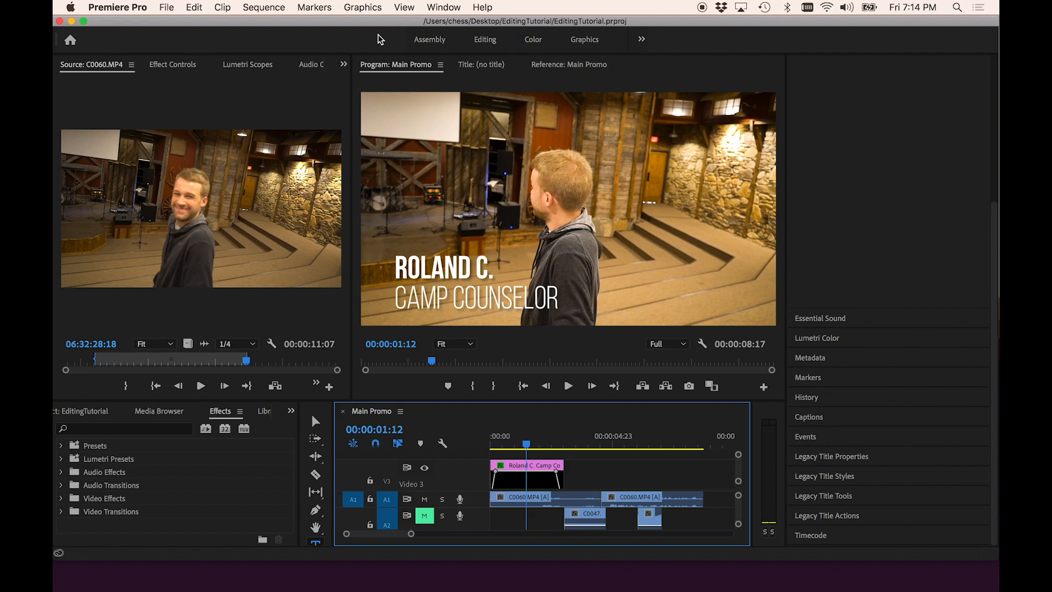
left_click(454, 131)
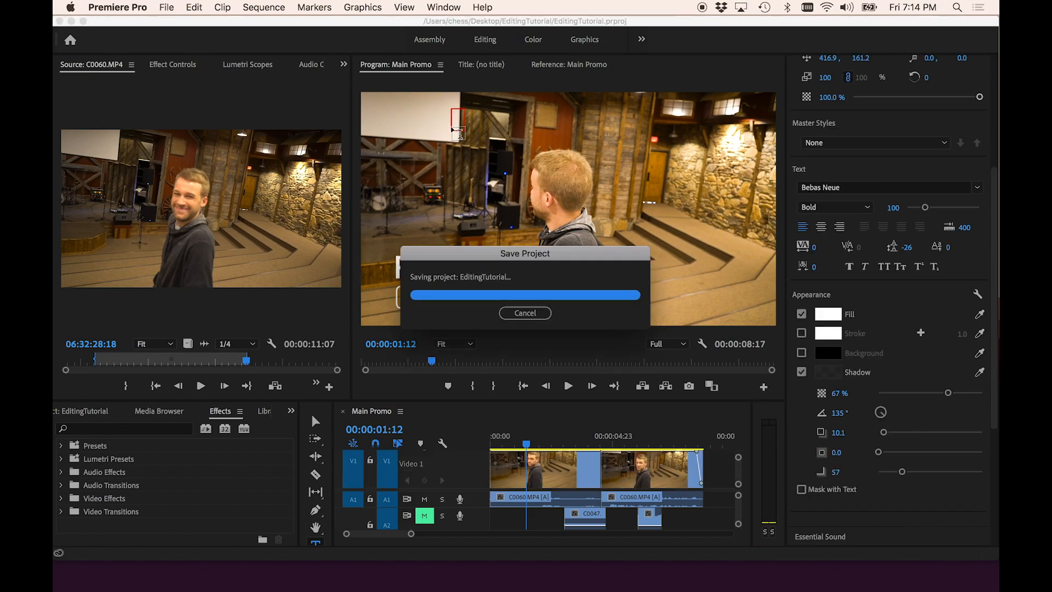
key("super+q")
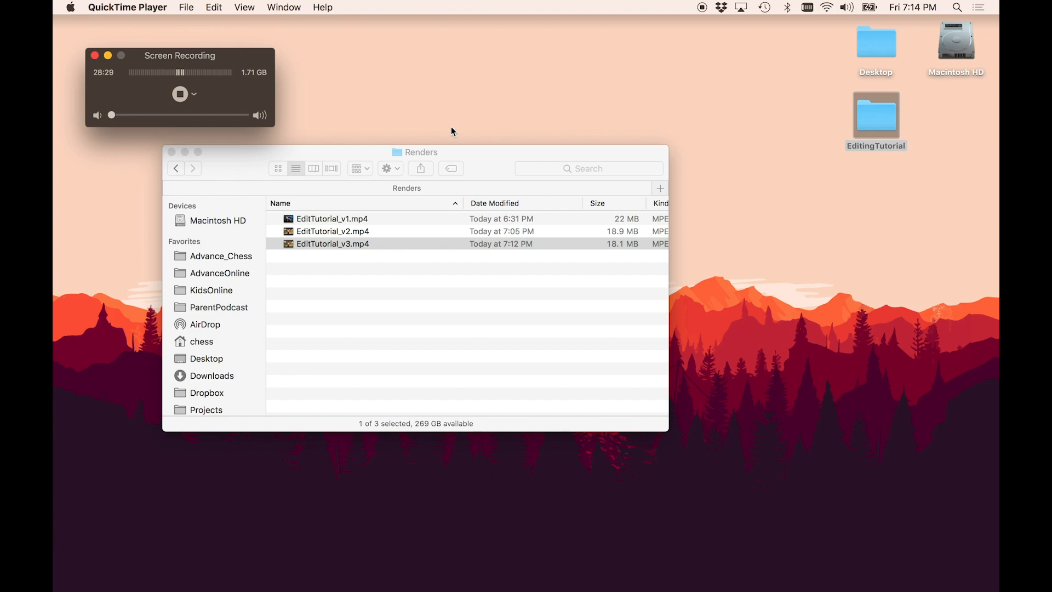
- Launch DaVinci Resolve and create a new project named EditingTutorial_Davinci
key("alt+space")
type("dav")
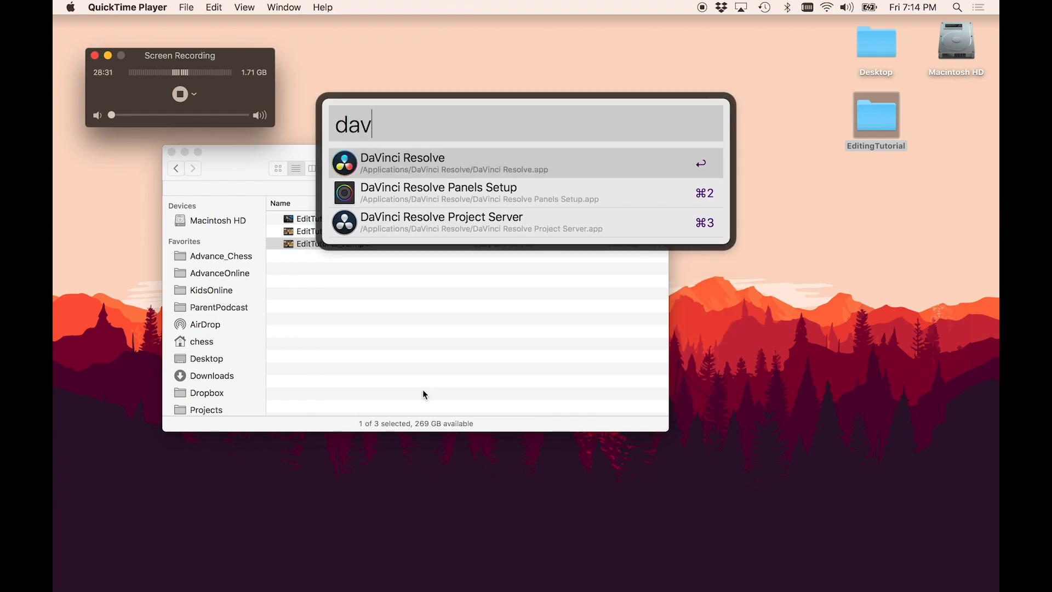
key("Return")
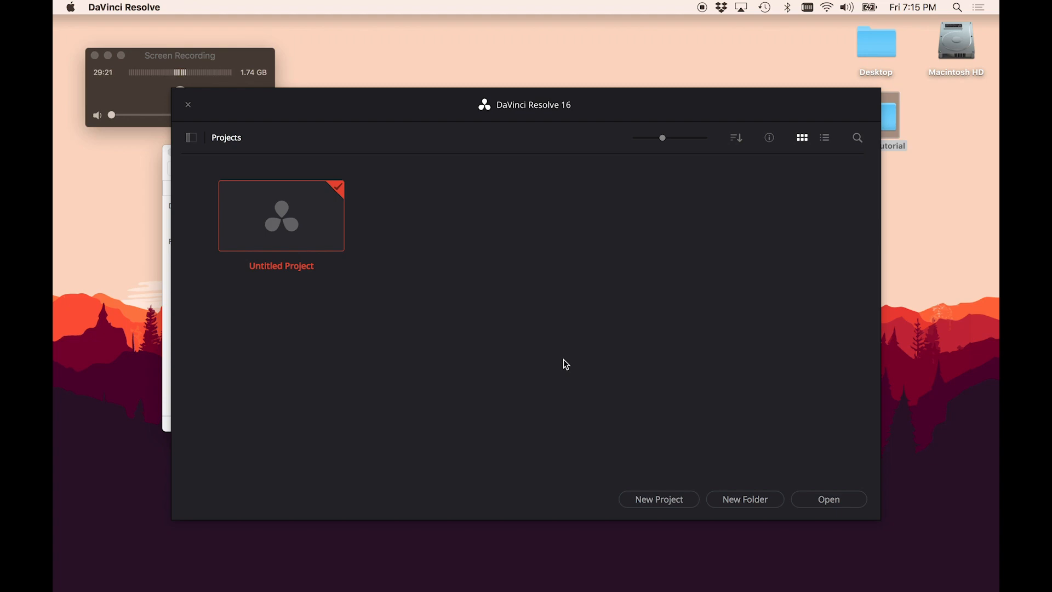
left_click(642, 496)
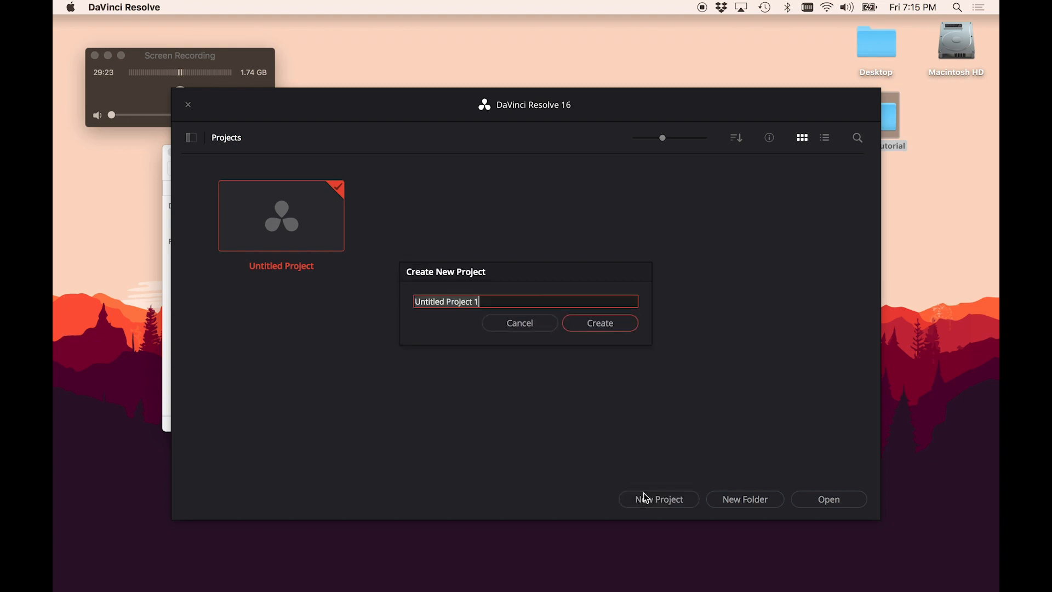
type("EditingTutor")
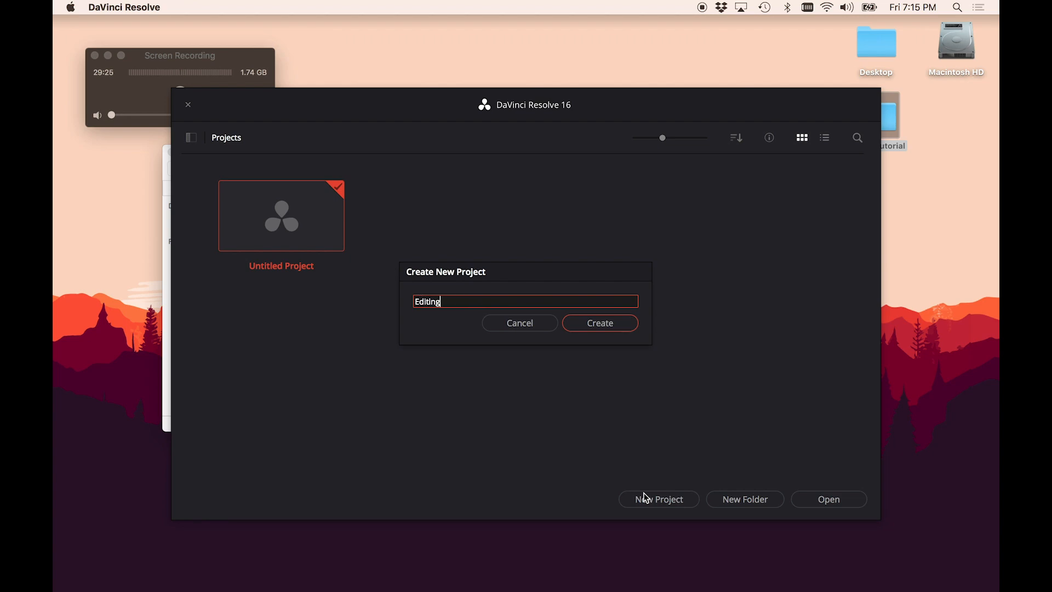
type("ial_Davinci")
left_click(607, 328)
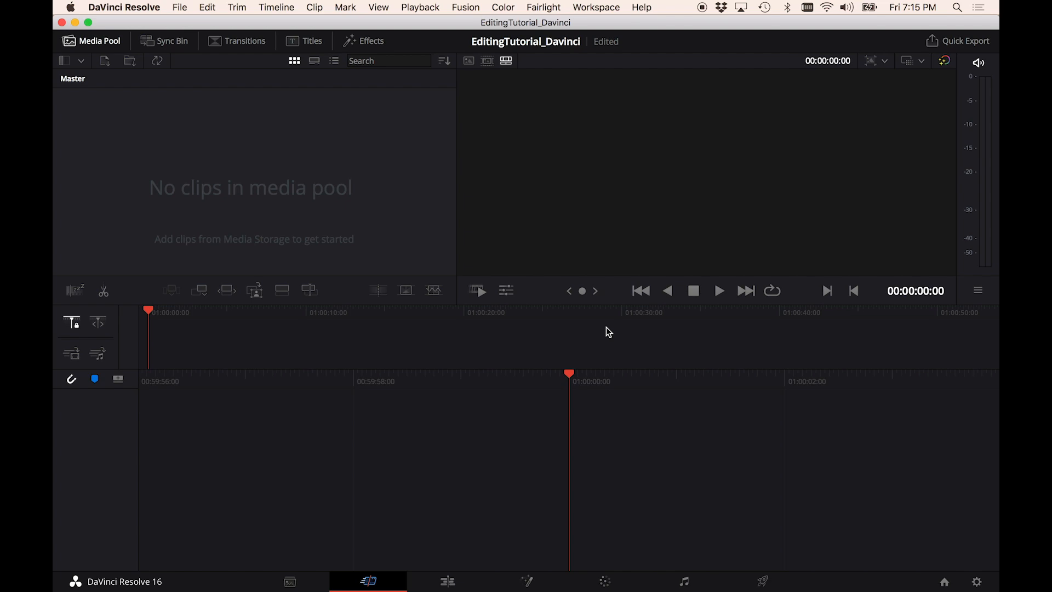
- Import the Audio and Footage folders from the EditingTutorial folder into the media pool, changing the timeline frame rate to match
key("super+Tab")
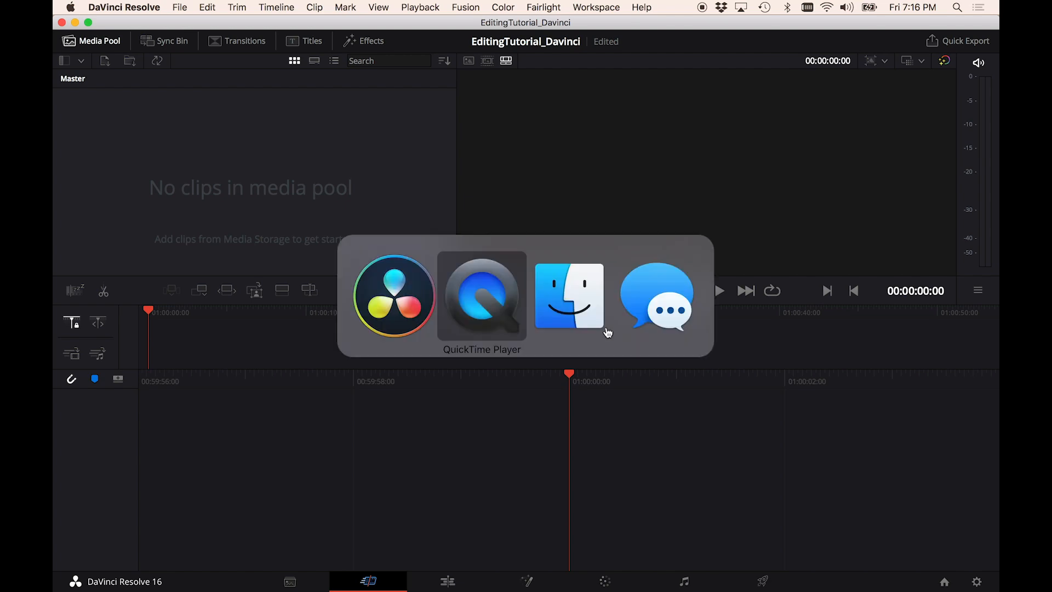
key("super+Tab")
key("super+Tab")
key("super+Tab")
key("super+Tab")
key("super+Tab")
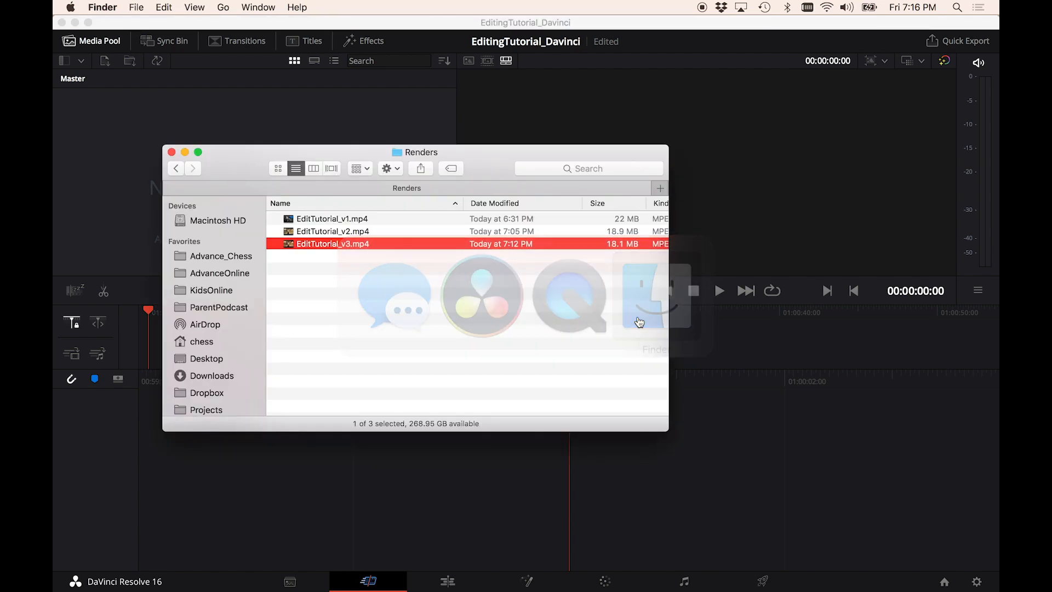
left_click(313, 170)
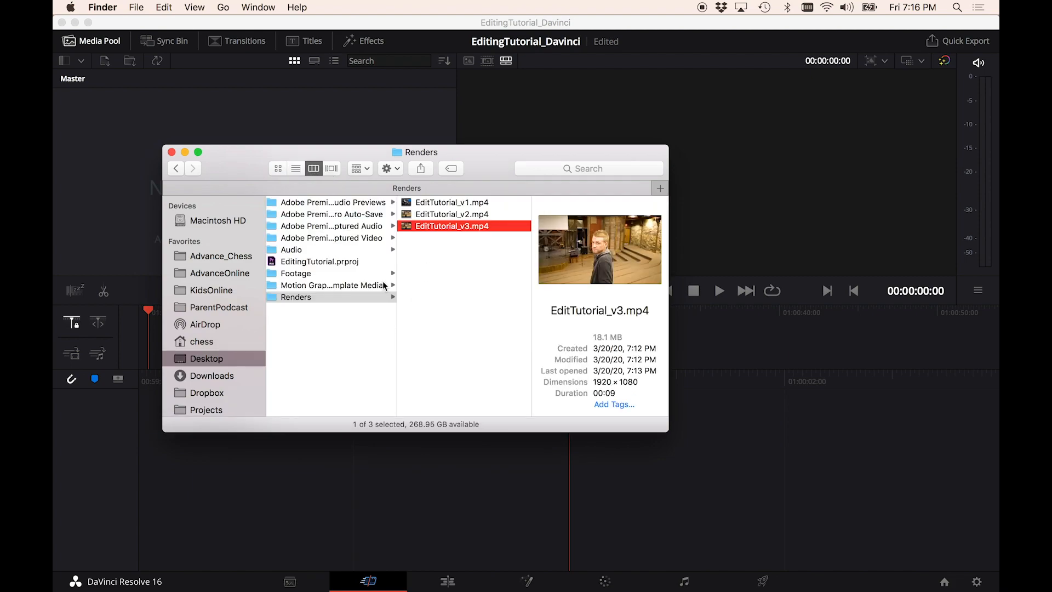
left_click(328, 329)
left_click(296, 169)
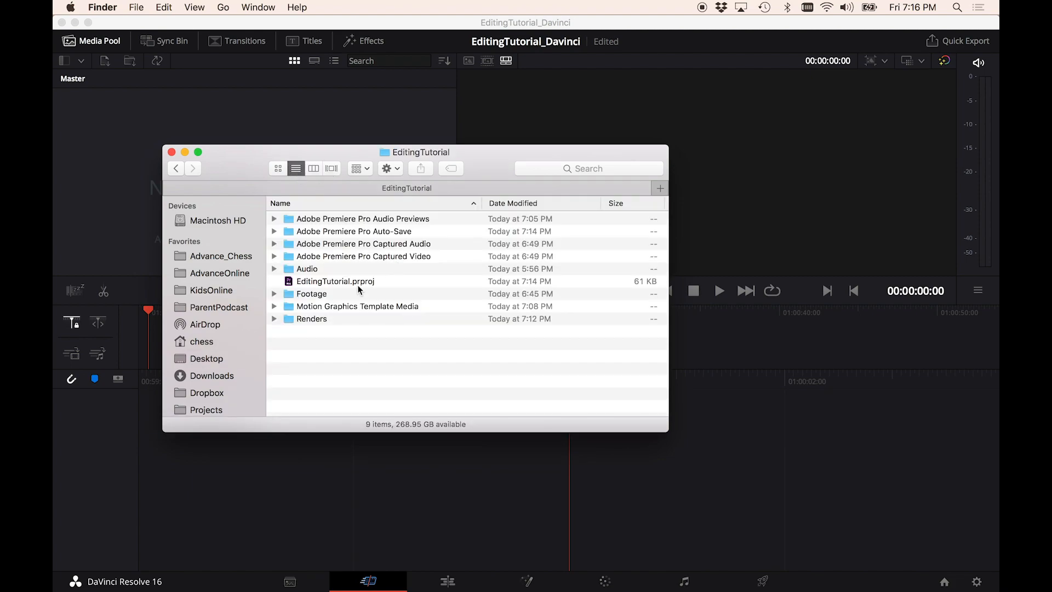
left_click(325, 269)
left_click(323, 294, "super")
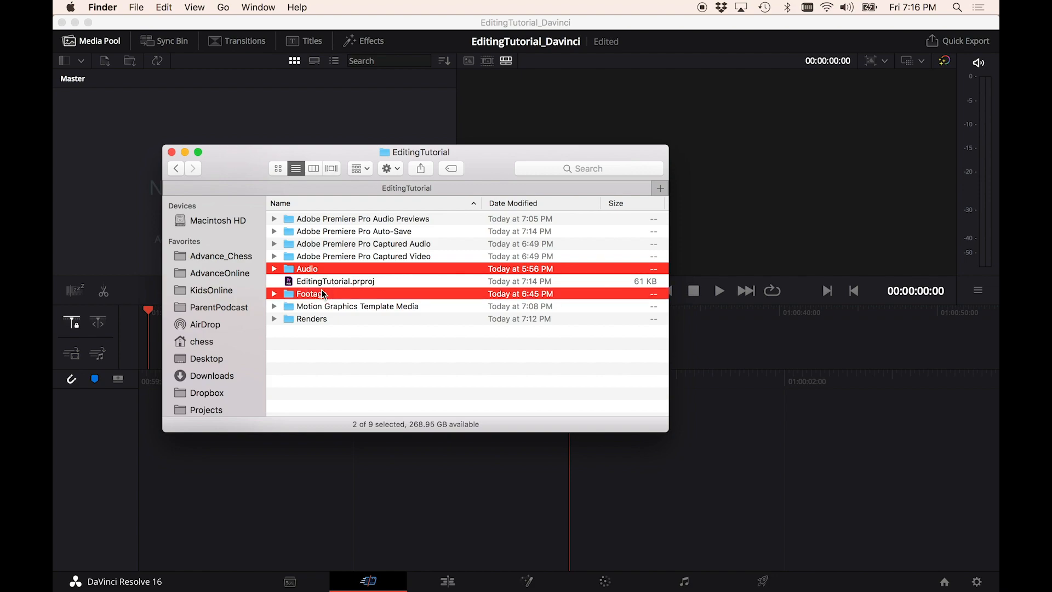
left_click_drag(316, 271, 121, 203)
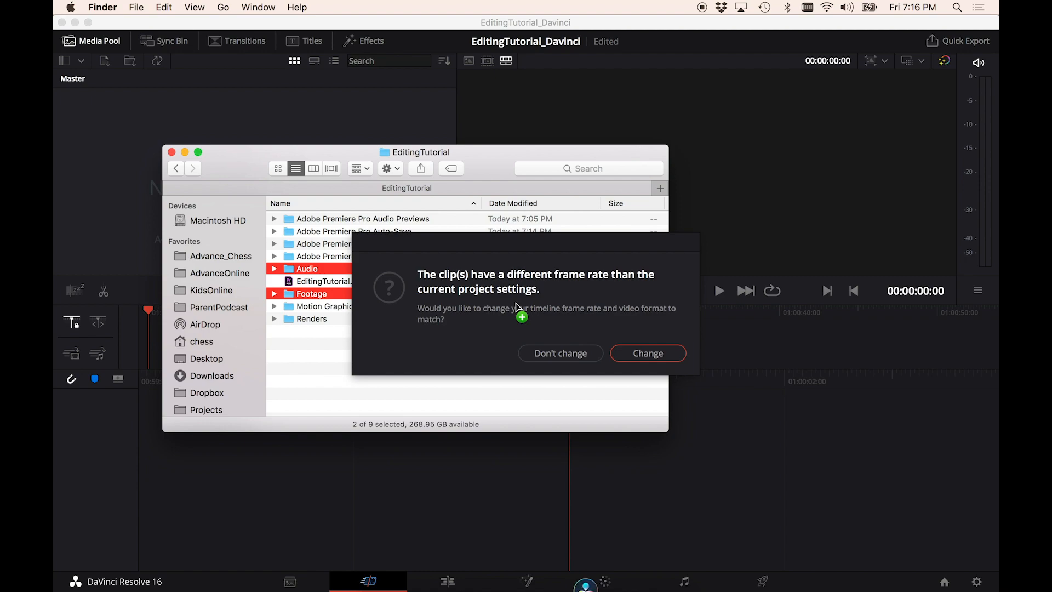
left_click(653, 353)
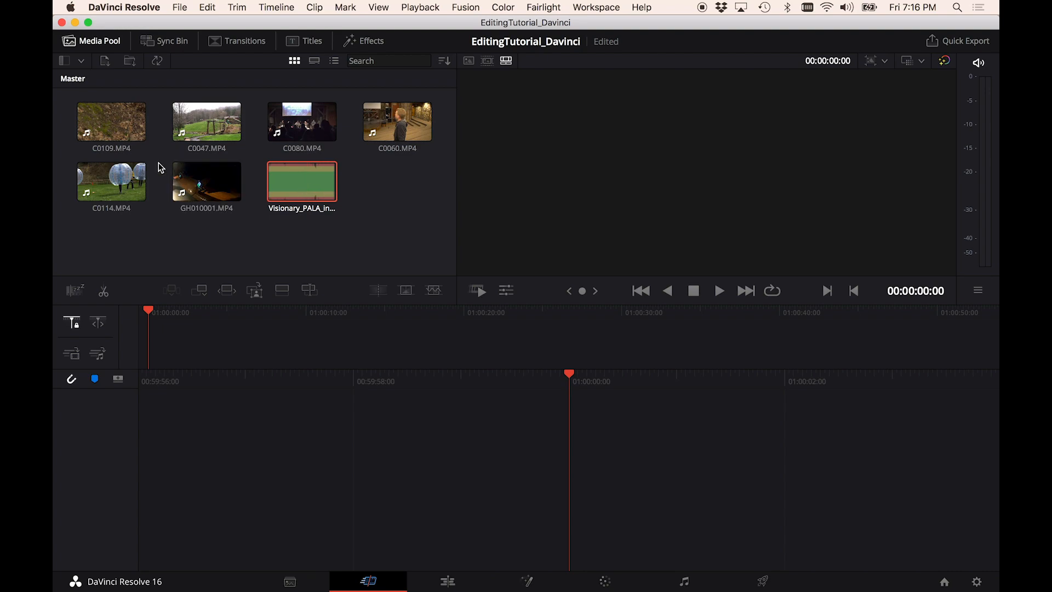
- Mark an in and out range on C0080.MP4 and add it to a new timeline, then play it
left_click(305, 122)
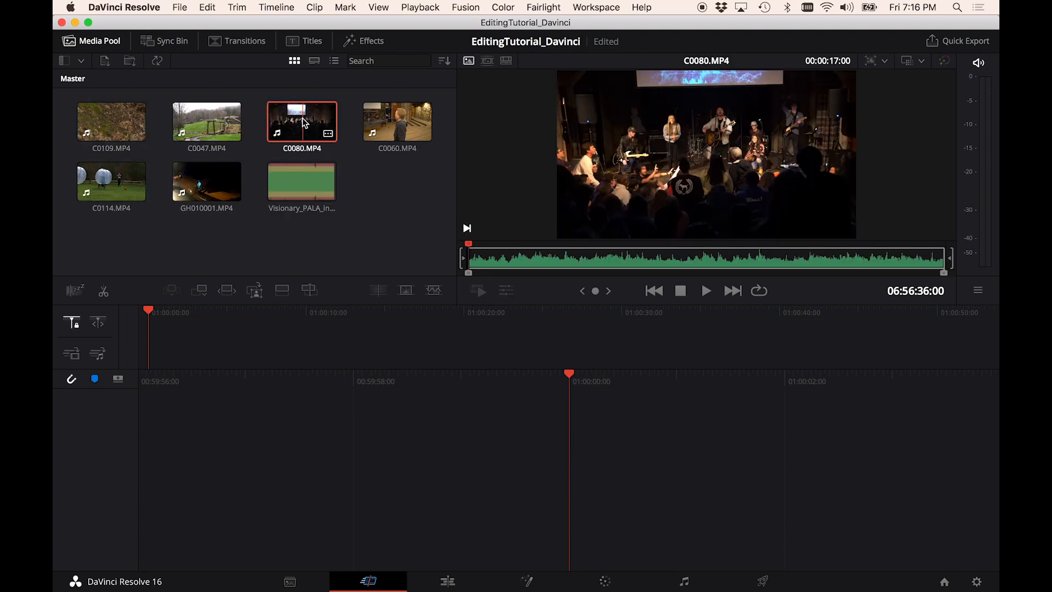
key("space")
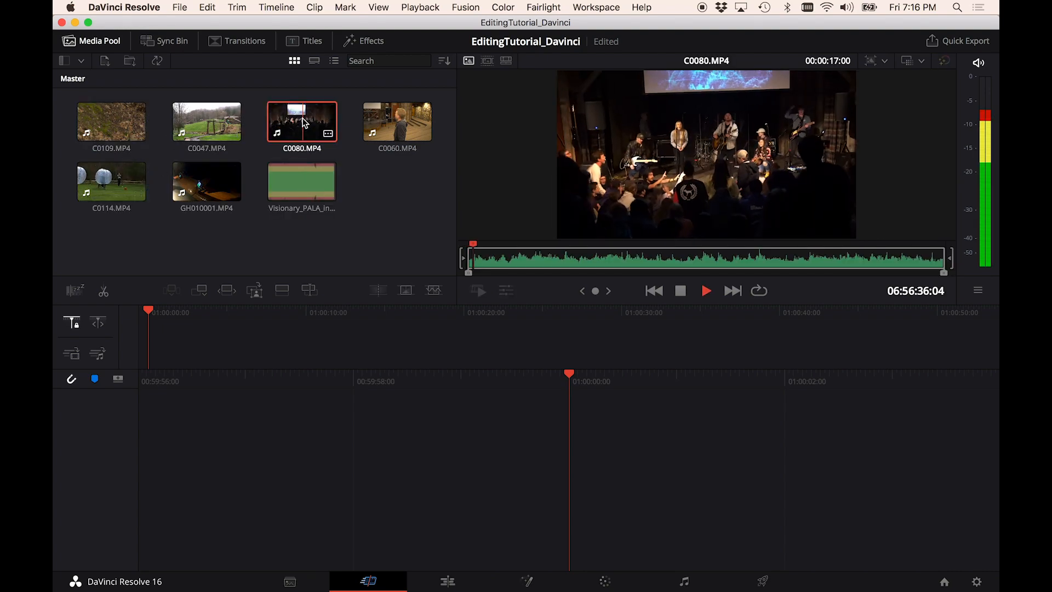
key("i")
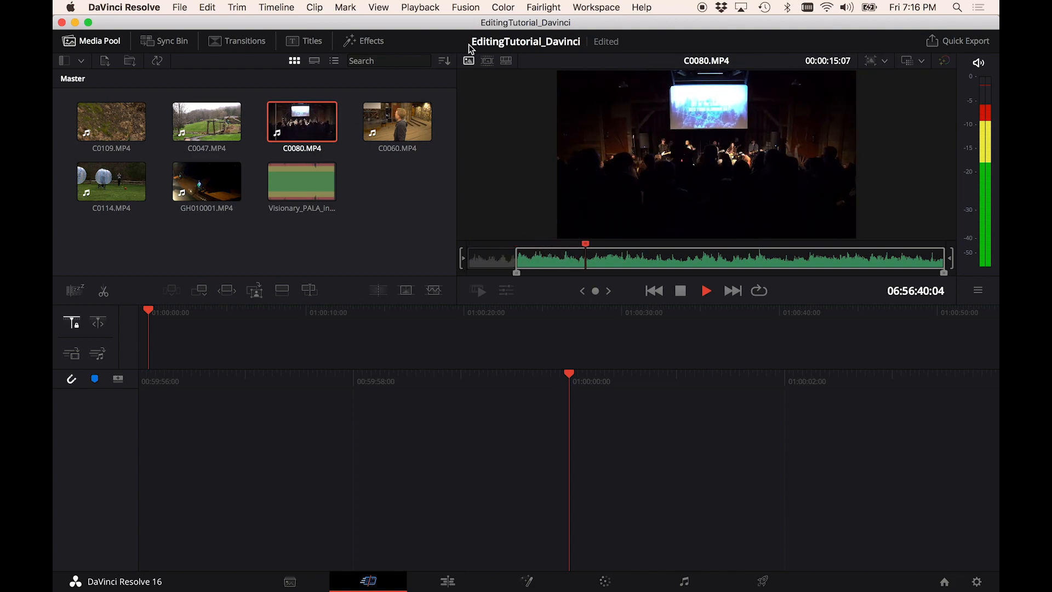
key("o")
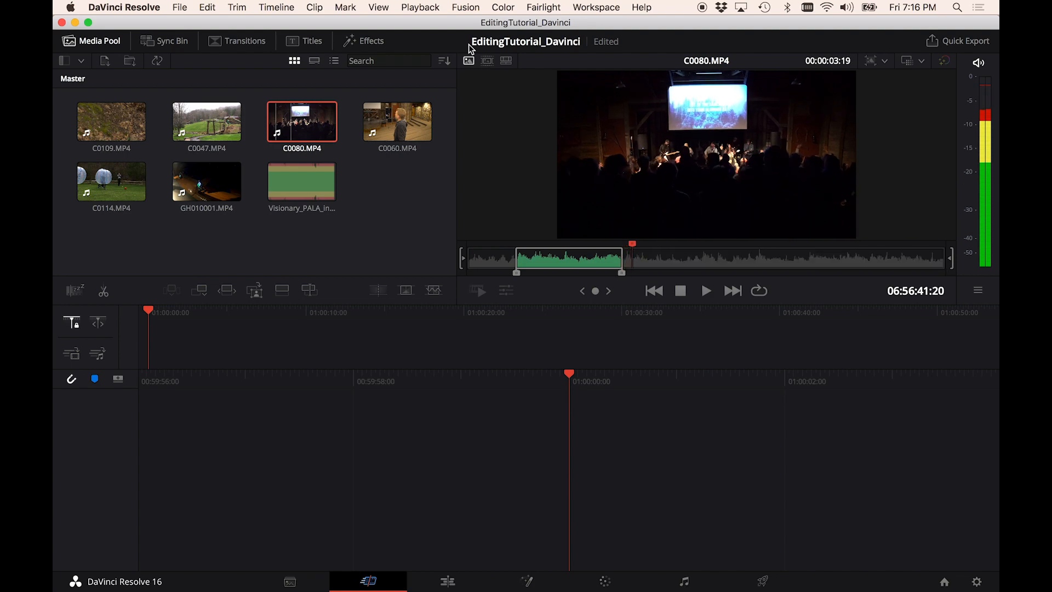
left_click_drag(703, 170, 173, 351)
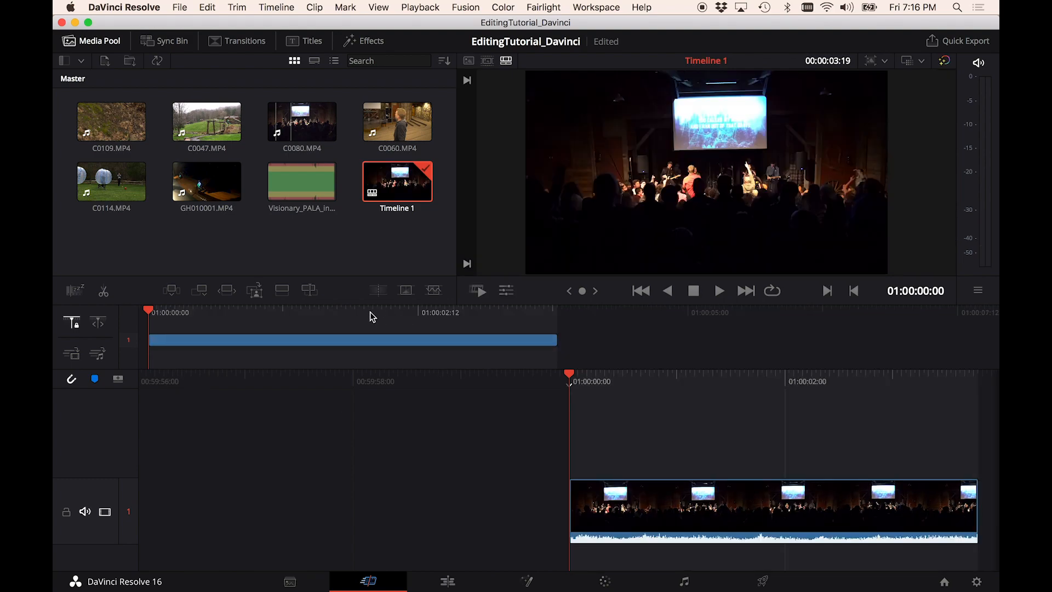
key("space")
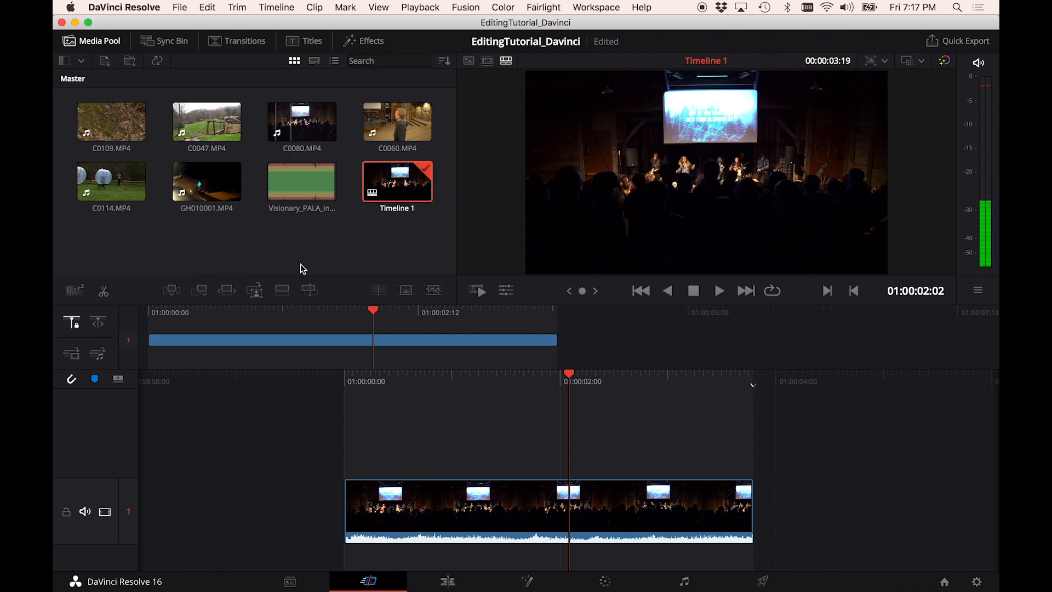
- Mark a short range in GH010001.MP4 and add it to the timeline on track 2
left_click(208, 175)
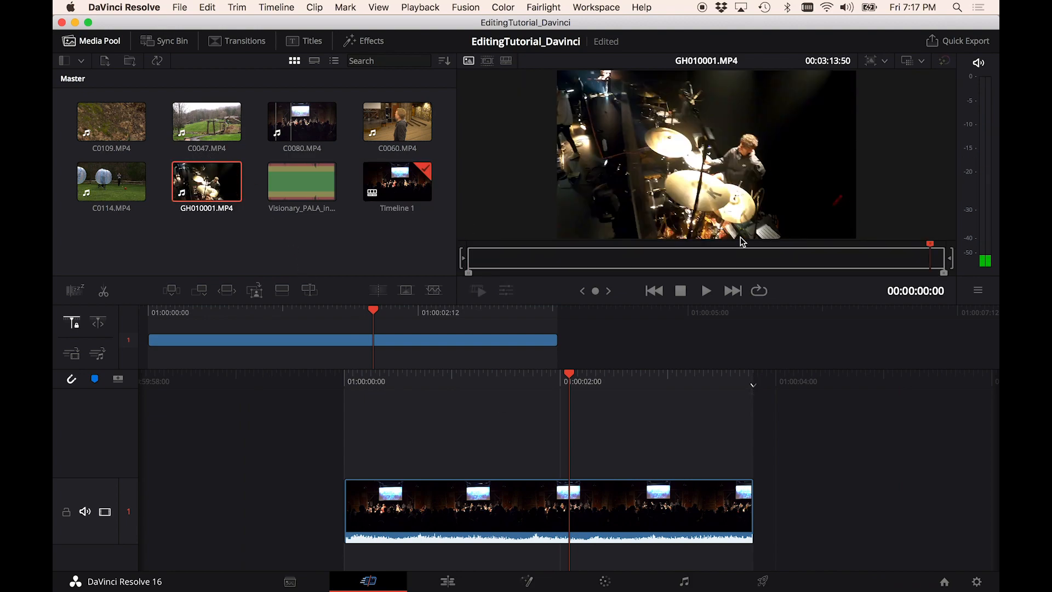
left_click_drag(743, 258, 618, 267)
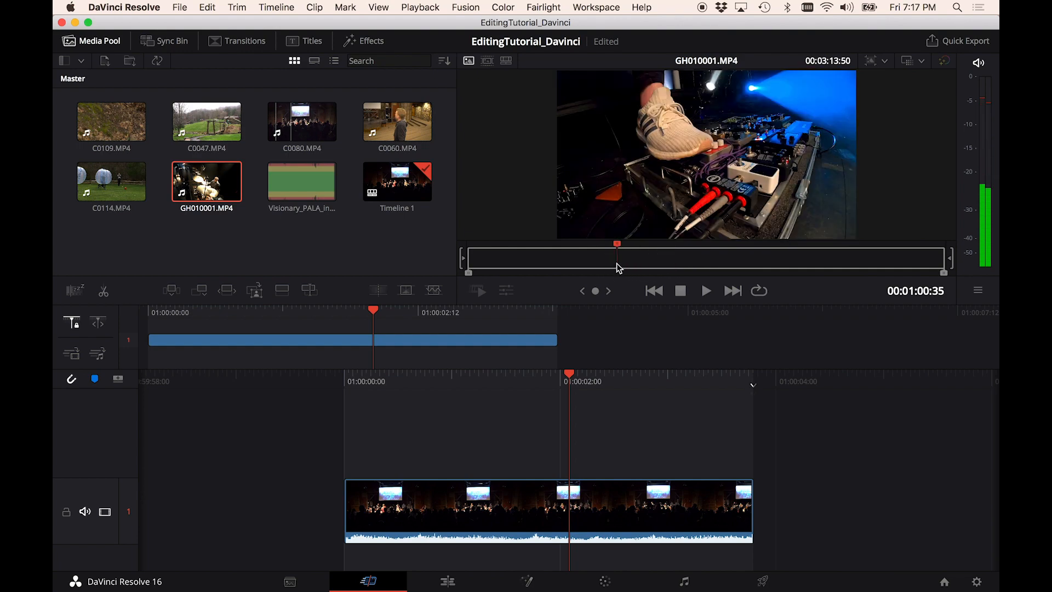
key("space")
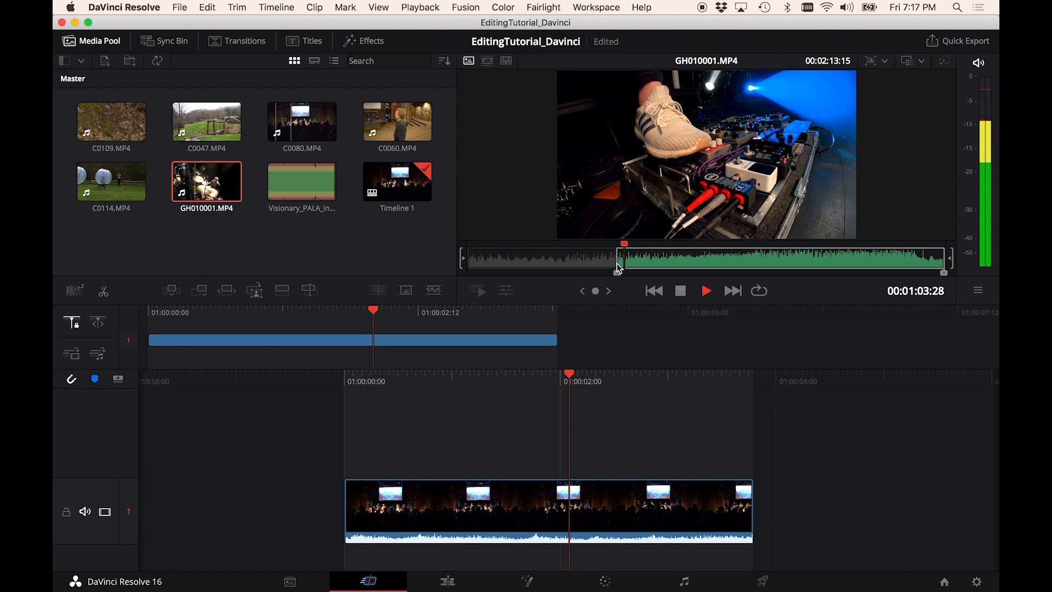
key("o")
key("space")
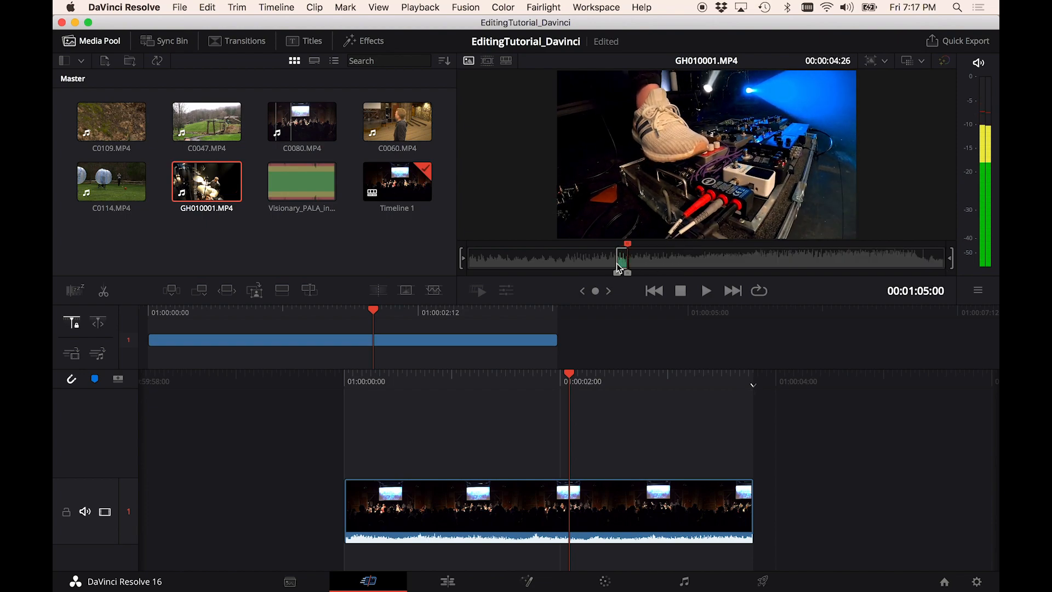
left_click_drag(617, 263, 470, 344)
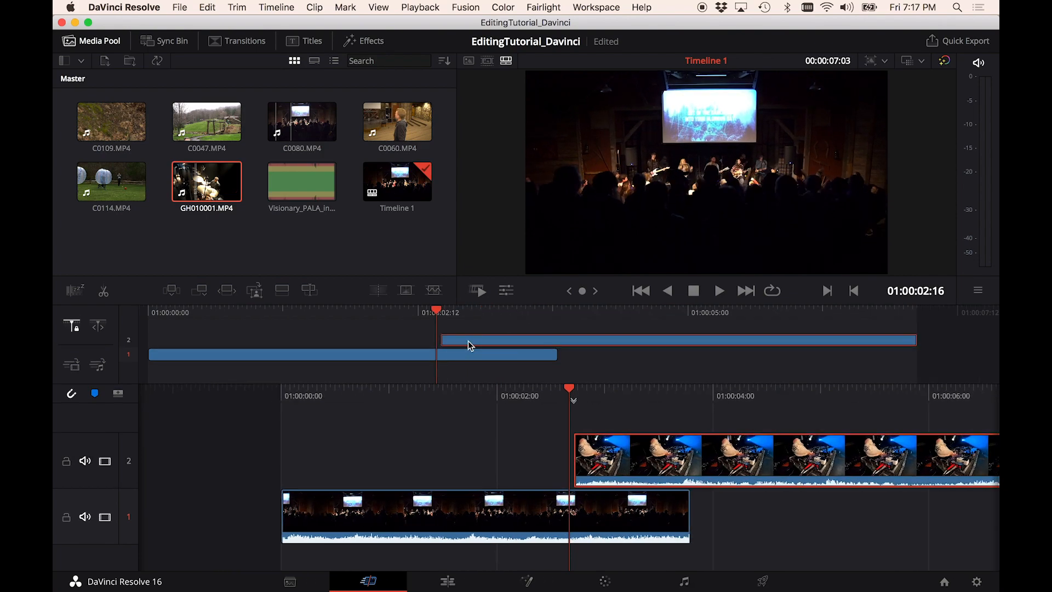
- Move the GH010001 clip down to track 1 directly after the C0080 clip
left_click_drag(415, 308, 590, 344)
left_click(504, 341)
left_click_drag(499, 342, 622, 357)
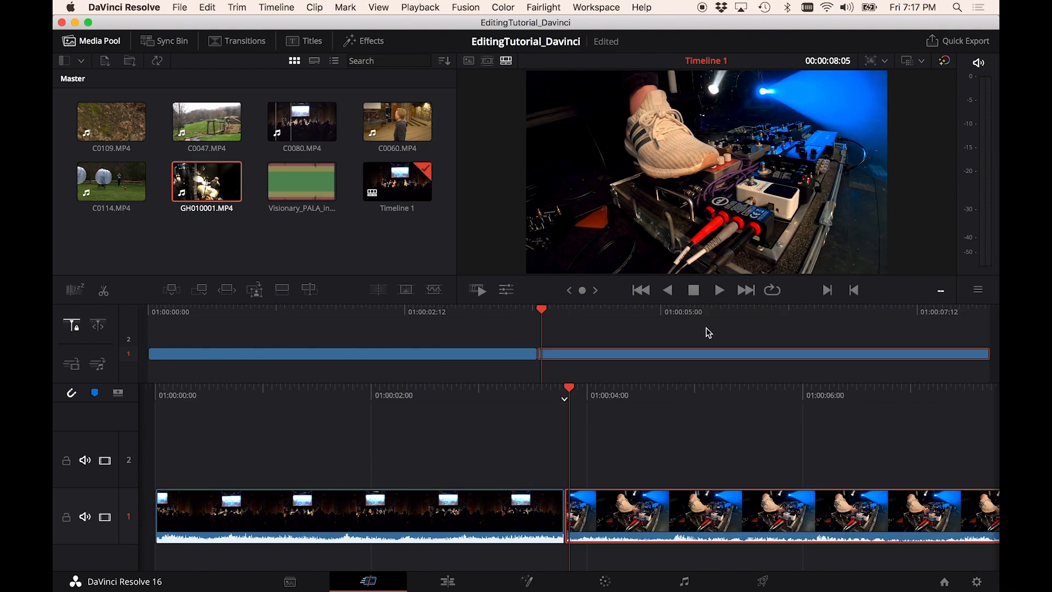
- Mark an in and out range on Visionary_PALA_instrumental_LOSSLESS.wav and add it to the timeline's audio track beneath the clips
left_click(306, 186)
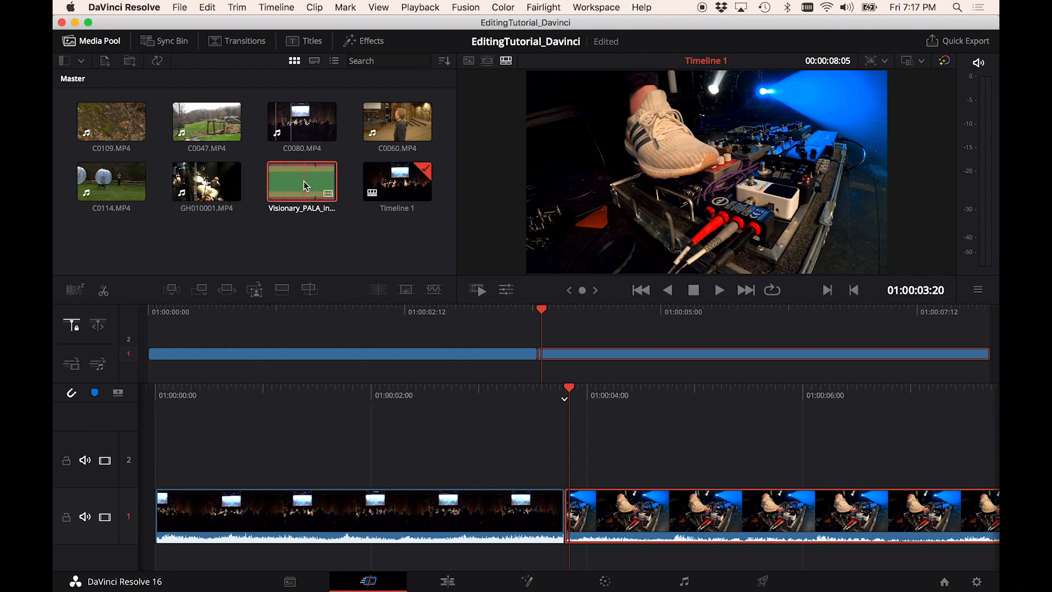
left_click(619, 255)
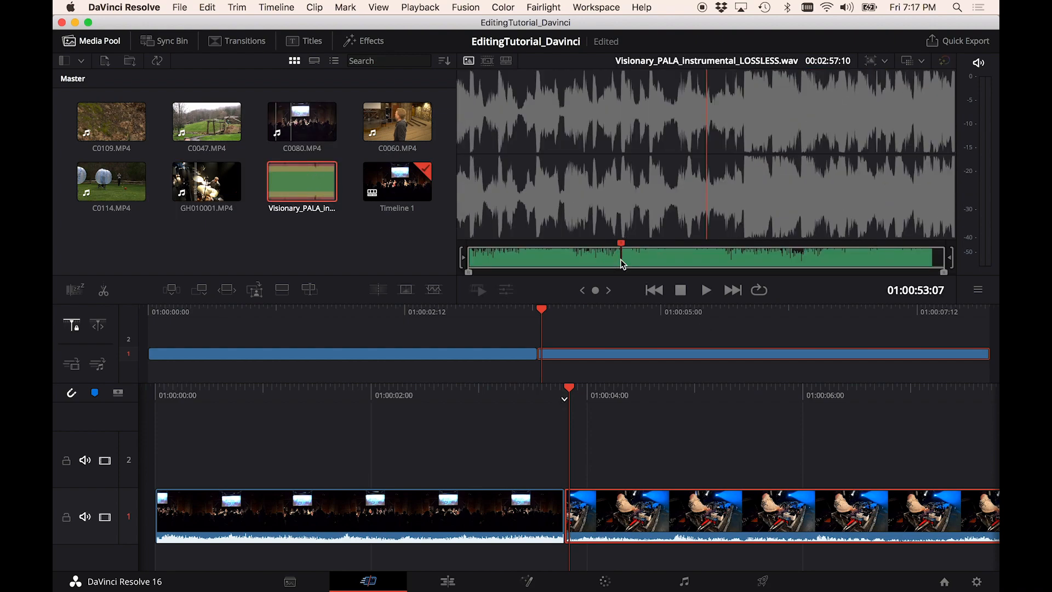
key("i")
key("space")
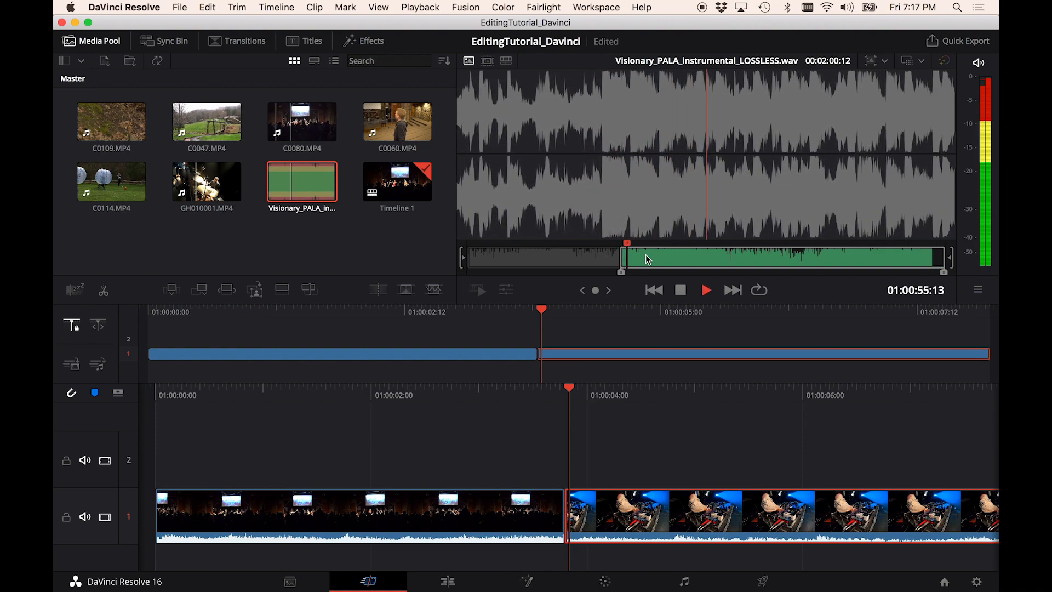
key("o")
key("space")
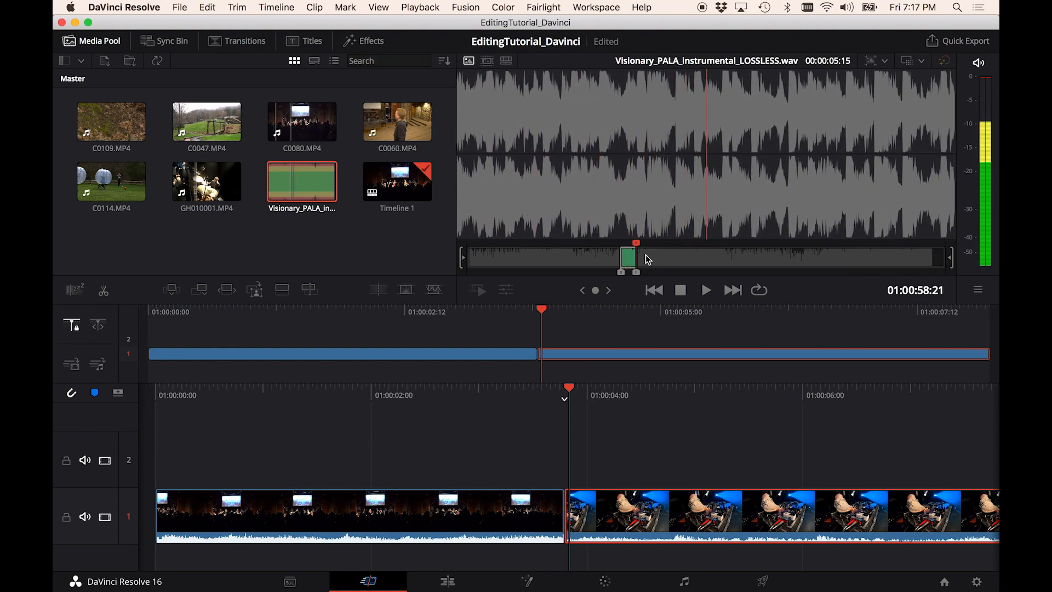
left_click_drag(625, 257, 616, 298)
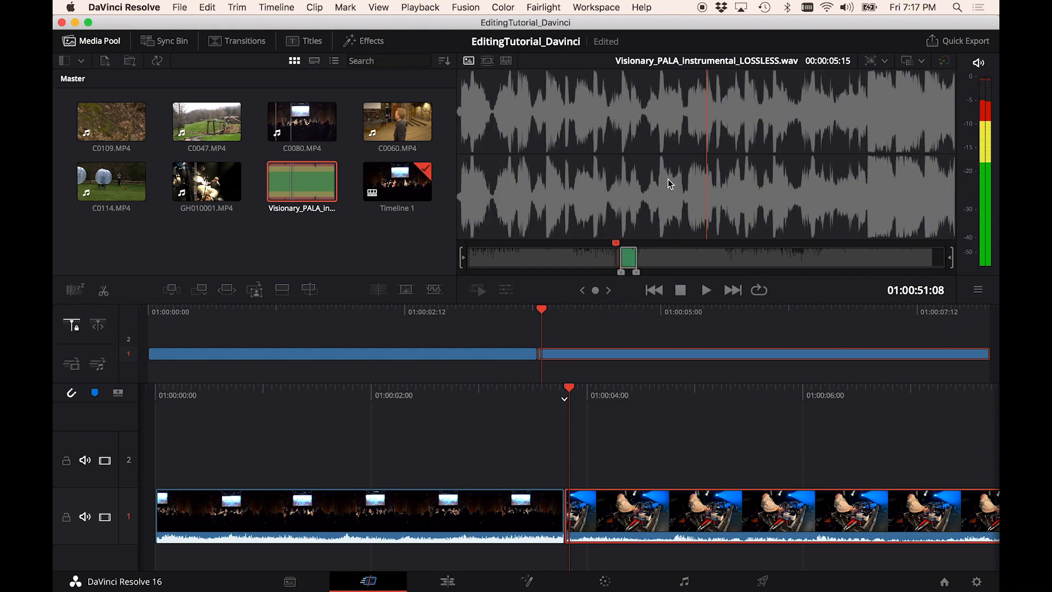
left_click_drag(669, 184, 156, 366)
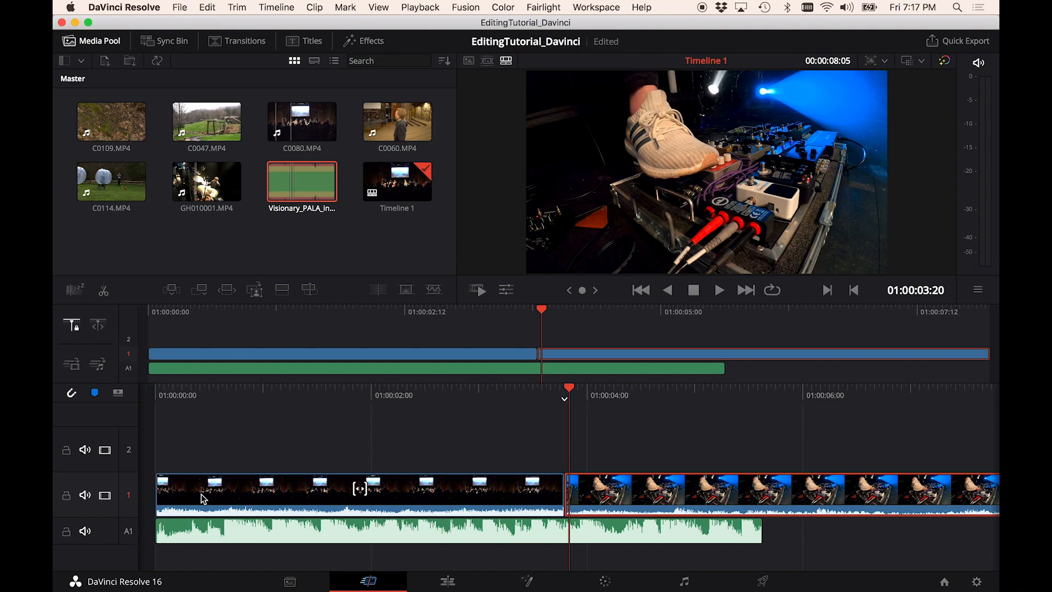
- Switch to the Edit page and move the GH010001 clip up onto track V2, overlapping the end of C0080
key("Left")
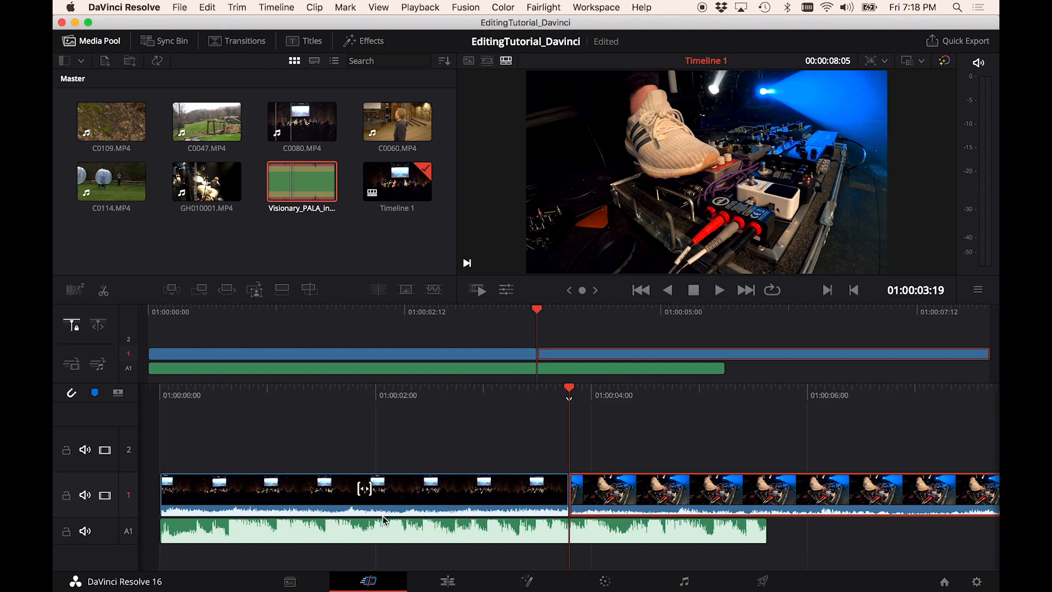
left_click(378, 472)
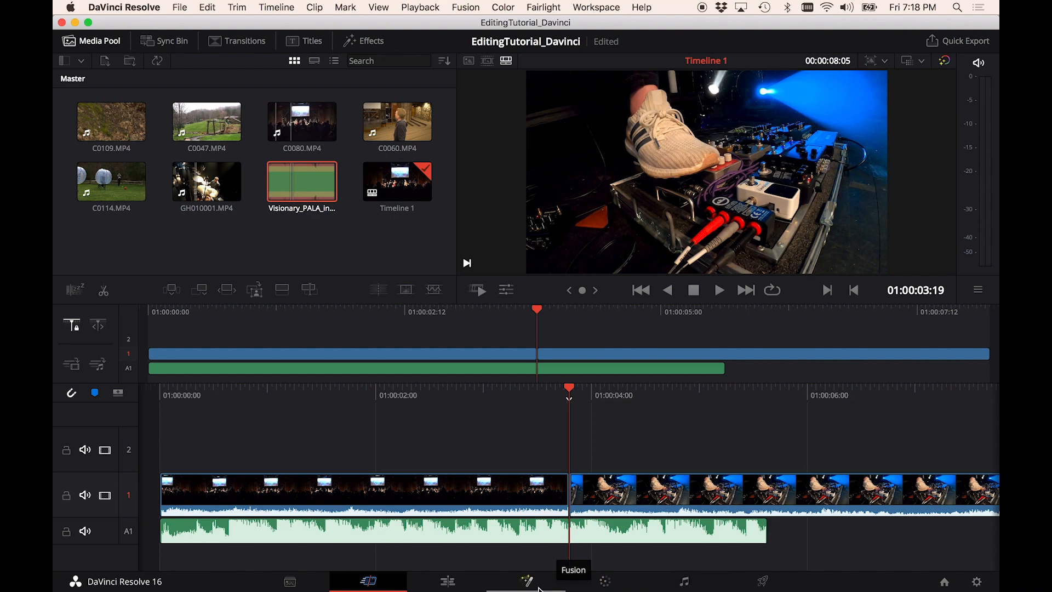
left_click(470, 588)
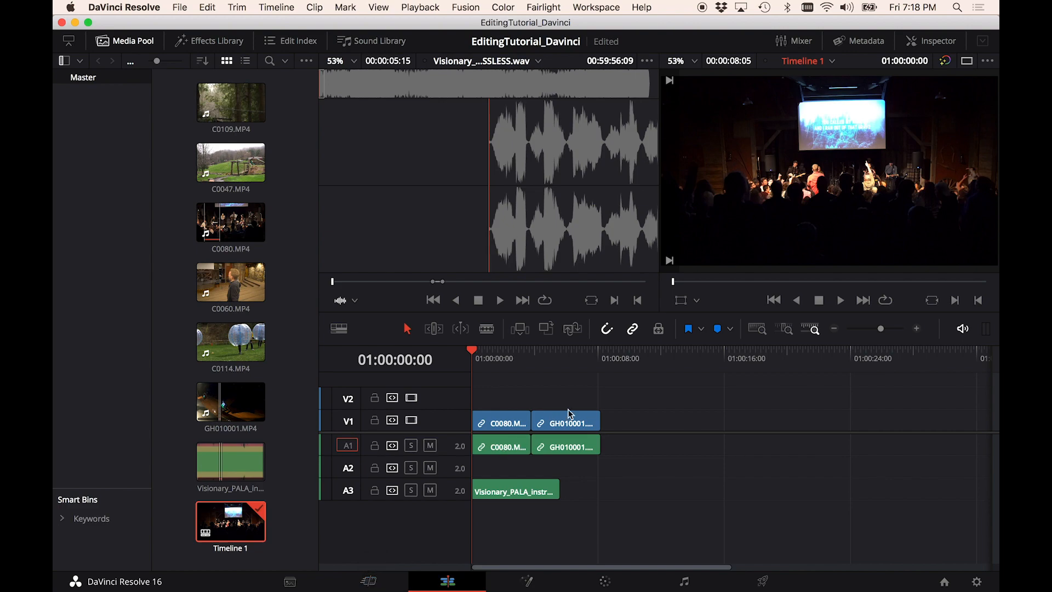
left_click_drag(560, 419, 542, 409)
- Browse the media pool clips, preview C0047.MP4 and mark an in and out range in it
left_click(227, 290)
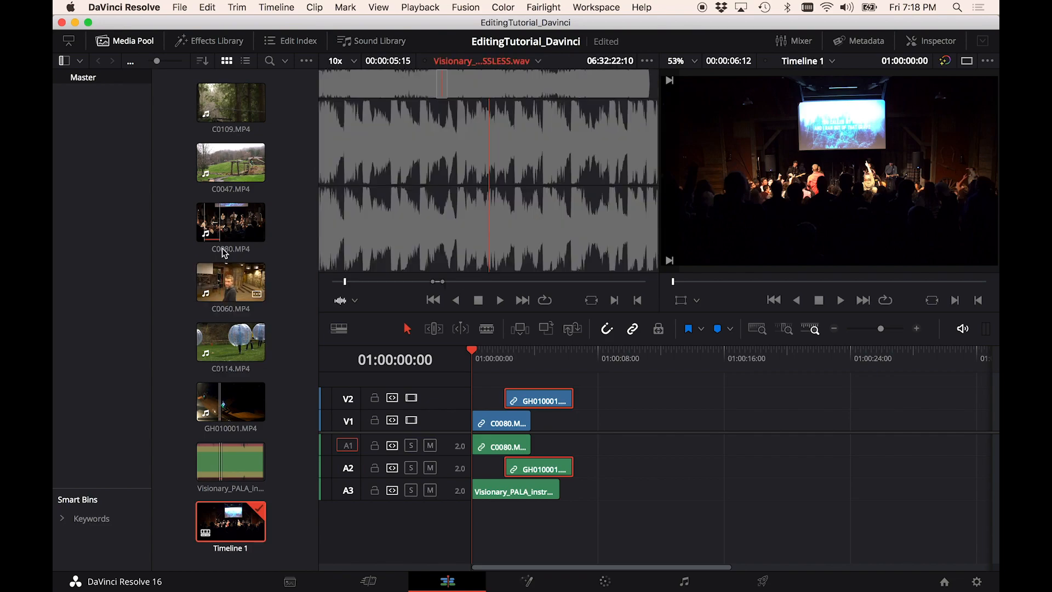
left_click(241, 416)
left_click(233, 222)
left_click(237, 166)
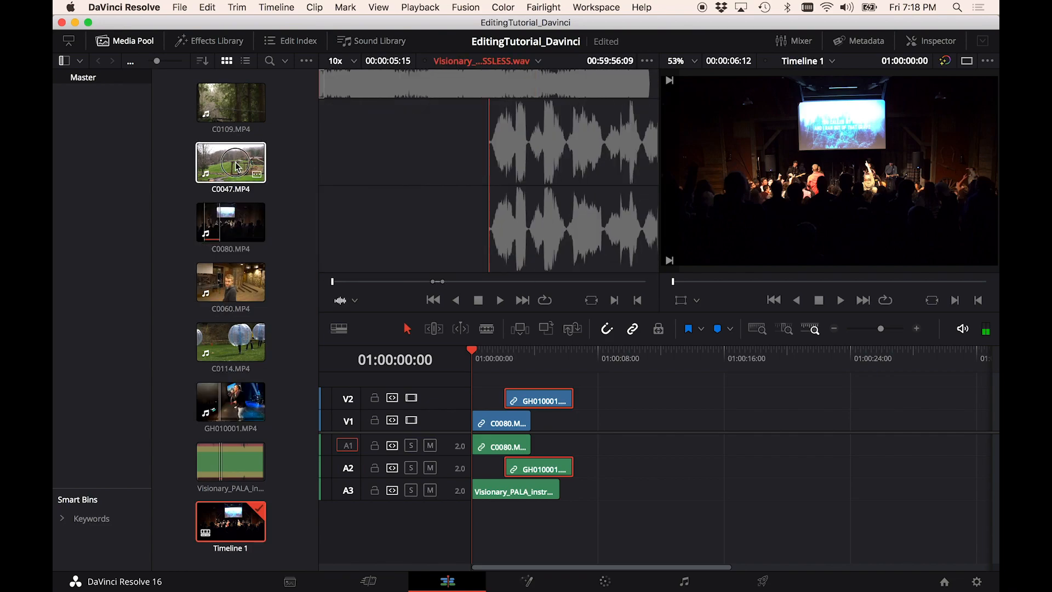
key("space")
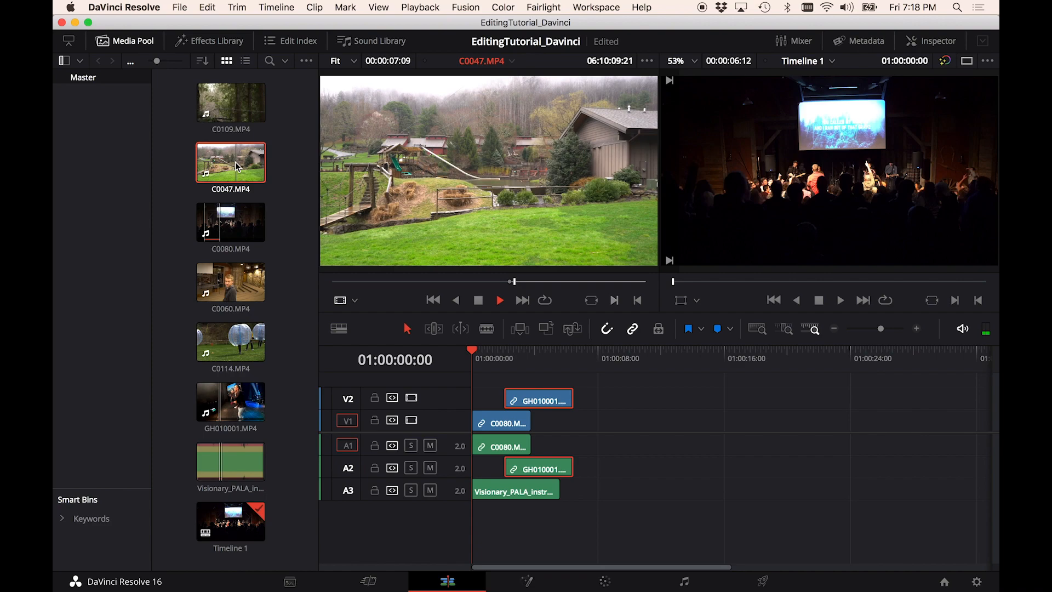
key("space")
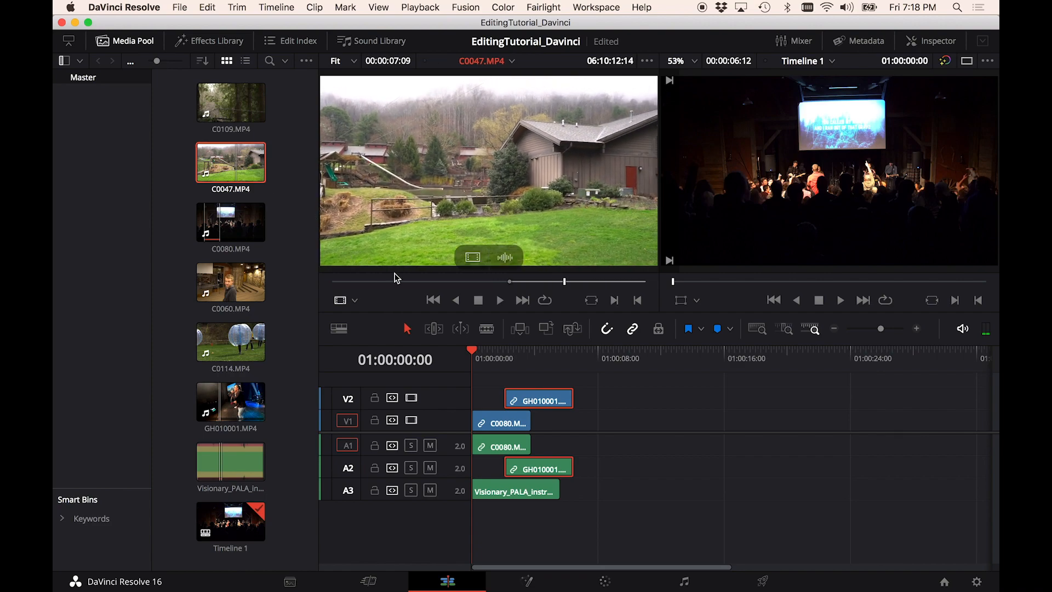
left_click(449, 281)
left_click_drag(449, 281, 432, 280)
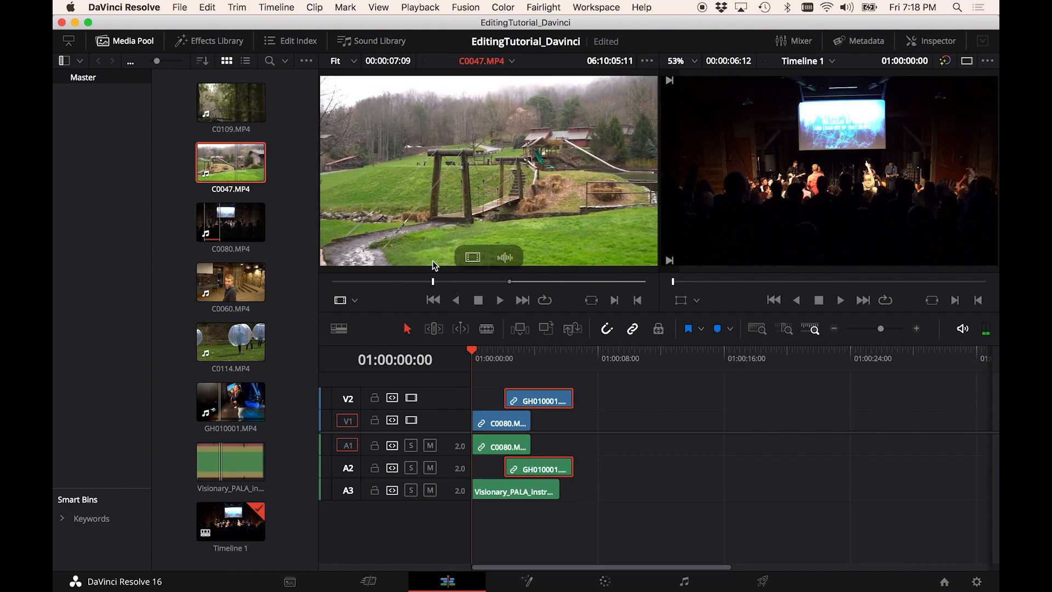
key("i")
key("space")
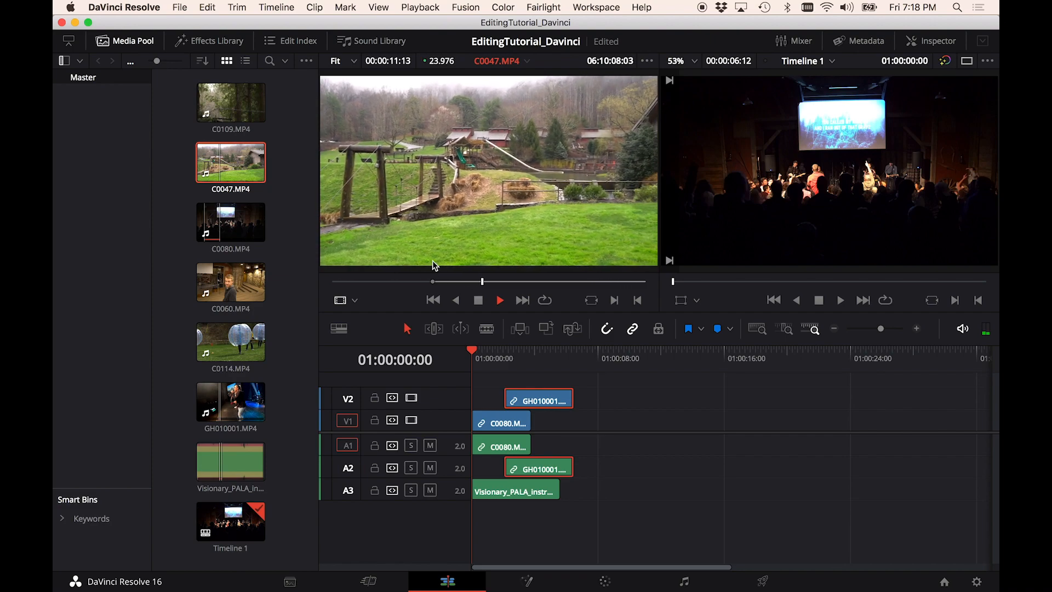
key("o")
key("space")
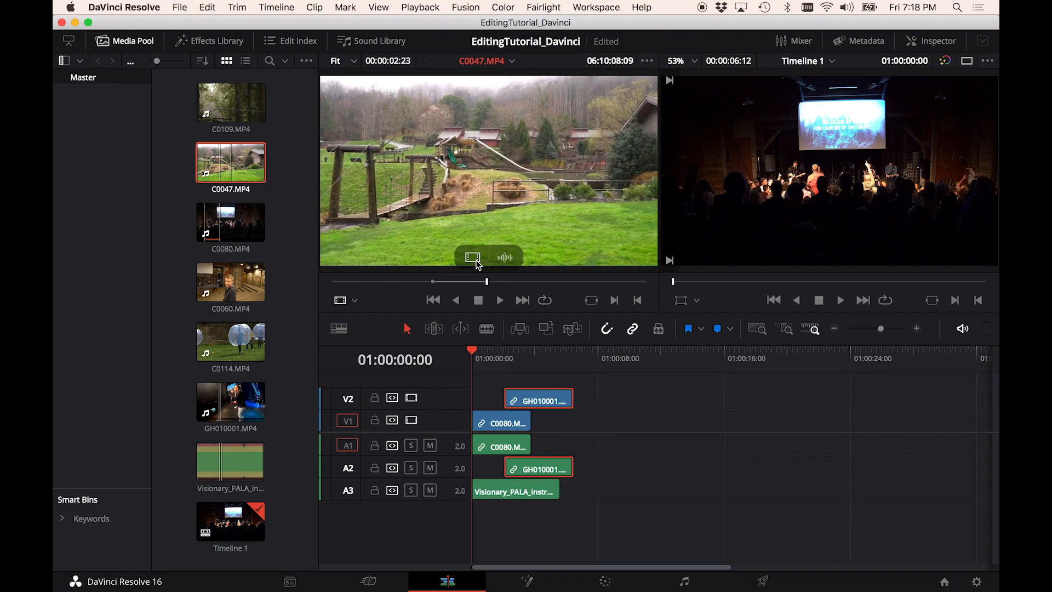
- Add only the video of the marked C0047 range to track V1 around 00:00:08
left_click_drag(478, 260, 599, 423)
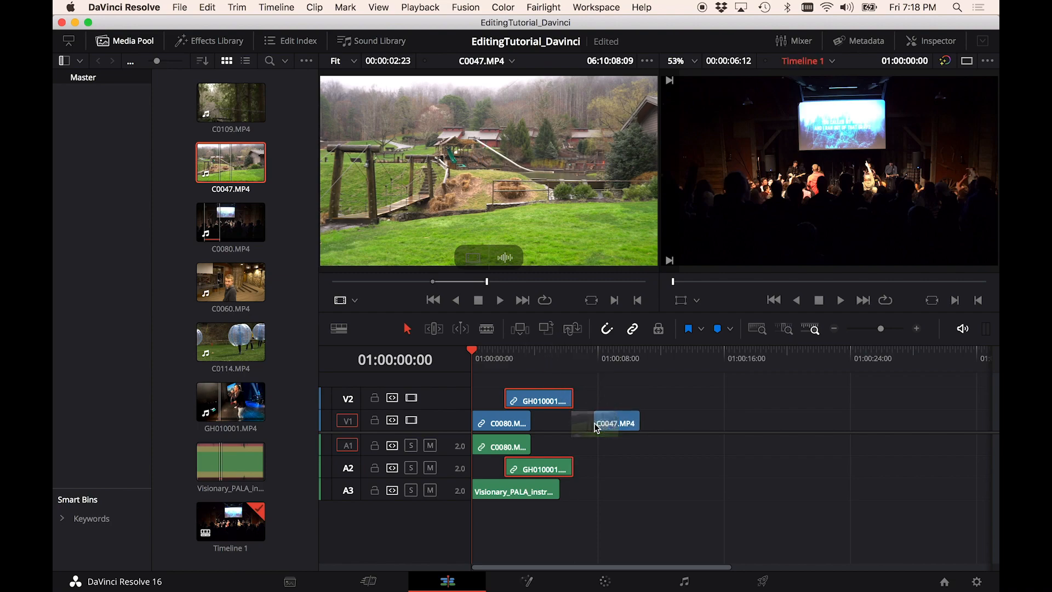
left_click_drag(506, 263, 694, 460)
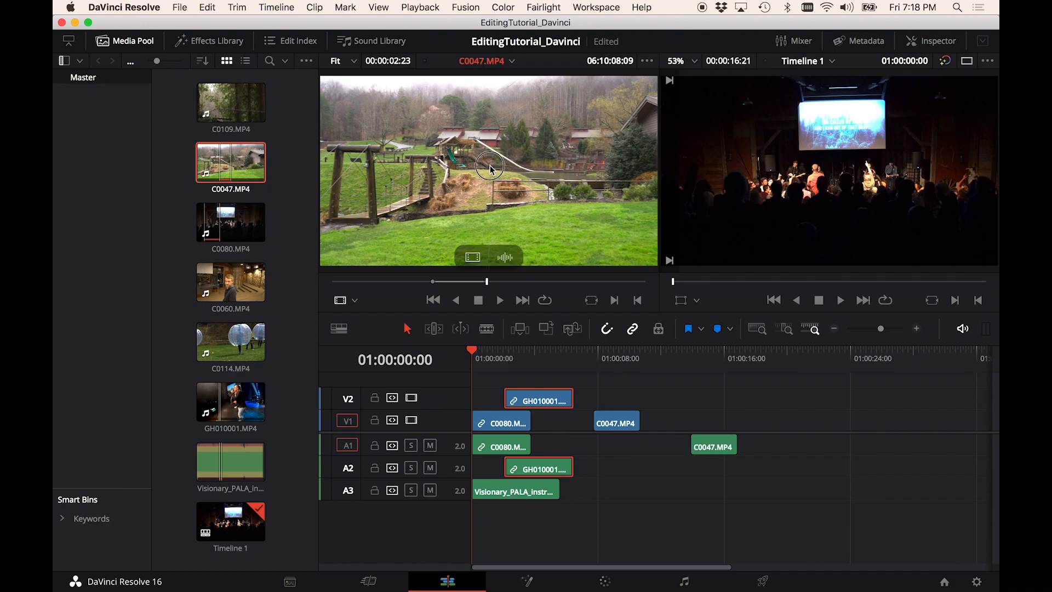
left_click_drag(489, 165, 791, 436)
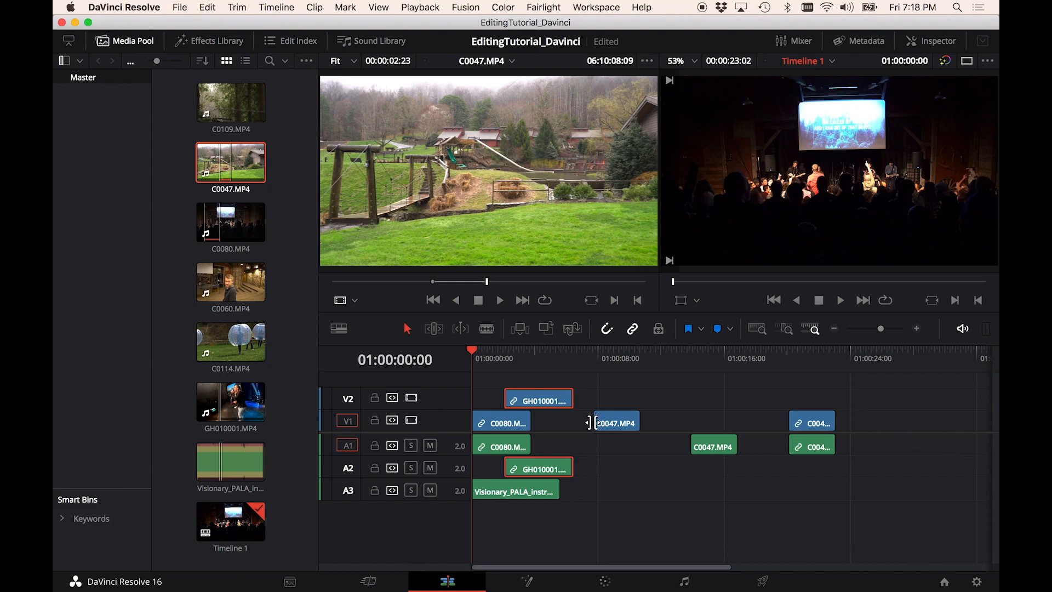
left_click_drag(843, 375, 681, 486)
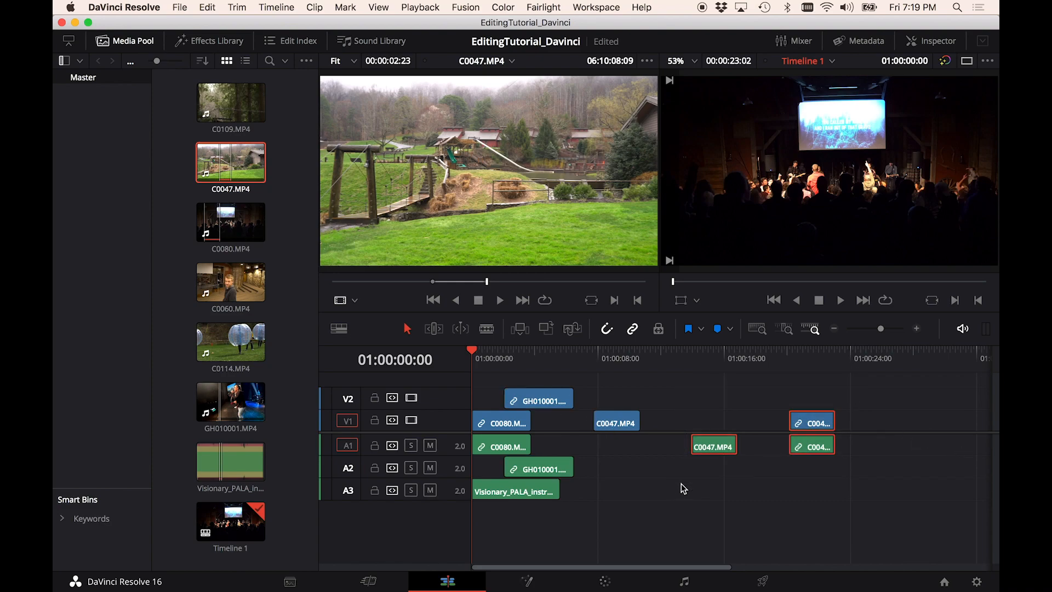
key("BackSpace")
- Shift the C0047 clip slightly left on track V1
left_click_drag(618, 425, 597, 426)
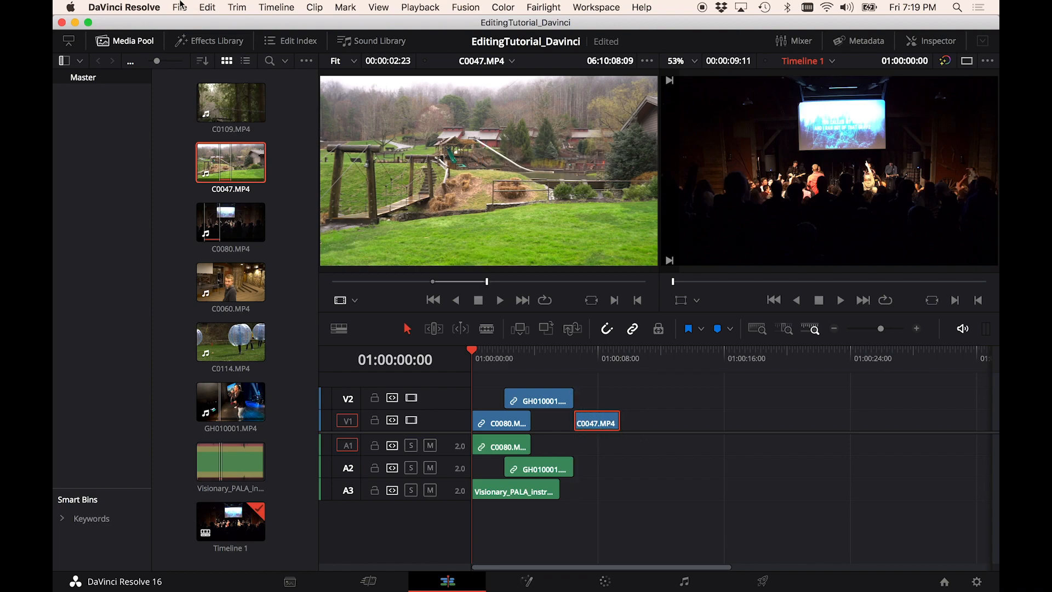
- Save and export the project as EditingTutorial_Davinci_v1 into the EditingTutorial Renders folder on the Desktop
left_click(181, 6)
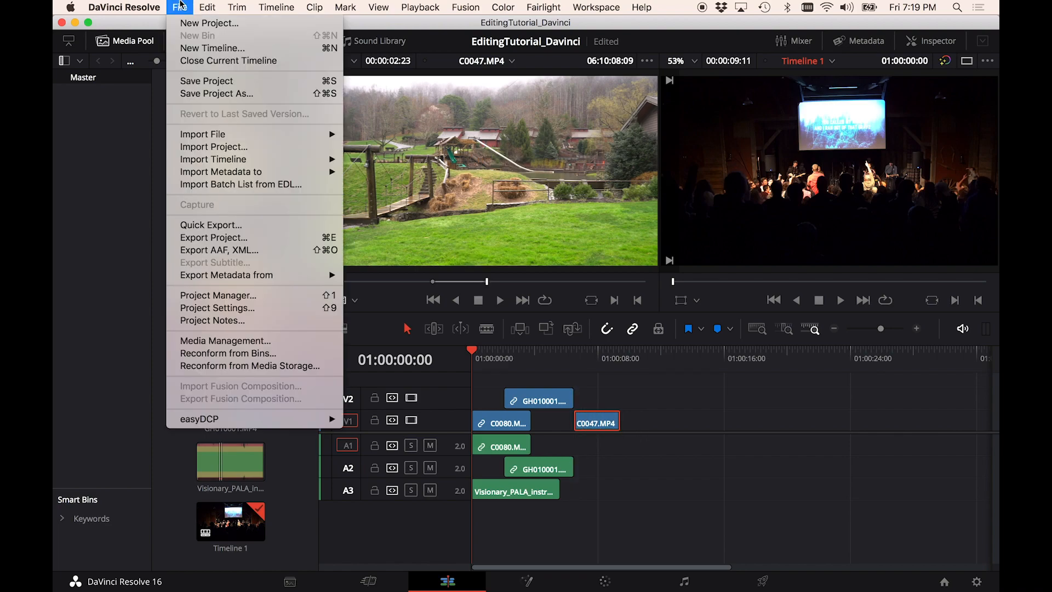
left_click(253, 240)
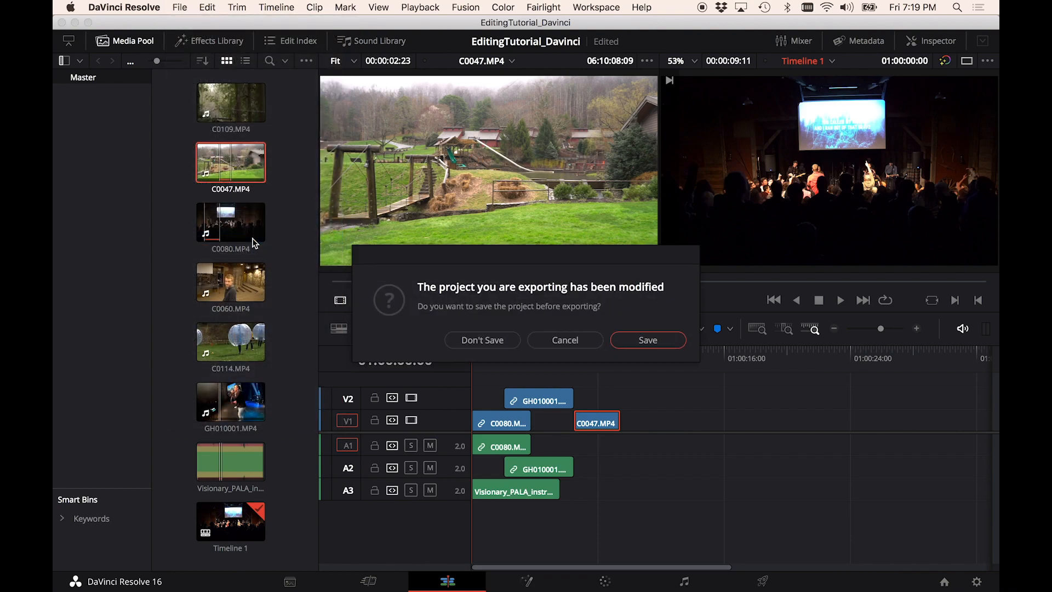
left_click(636, 339)
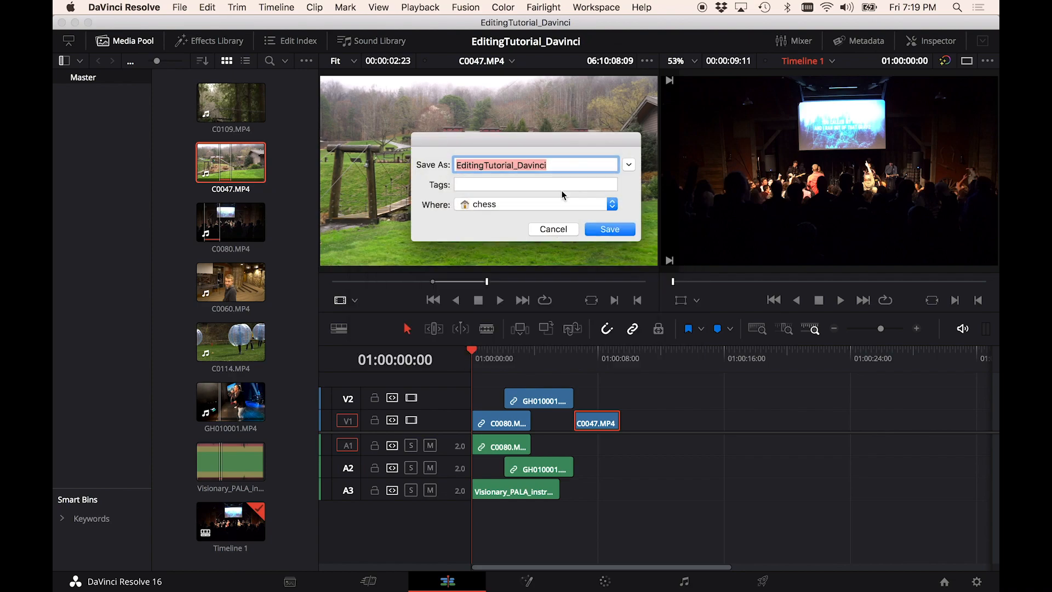
left_click(628, 164)
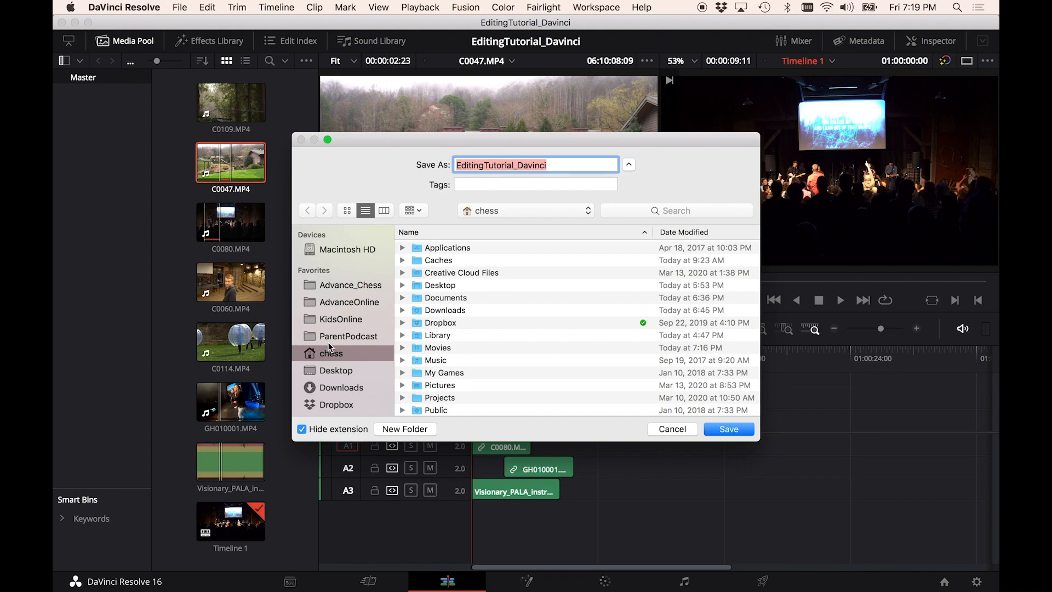
left_click(346, 371)
double_click(439, 260)
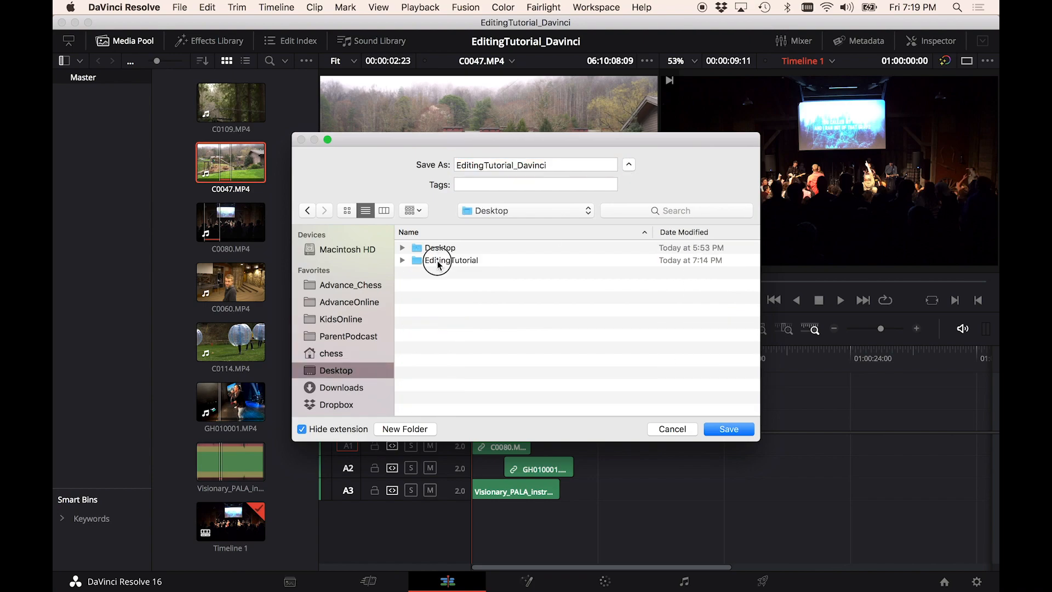
left_click(438, 348)
double_click(438, 348)
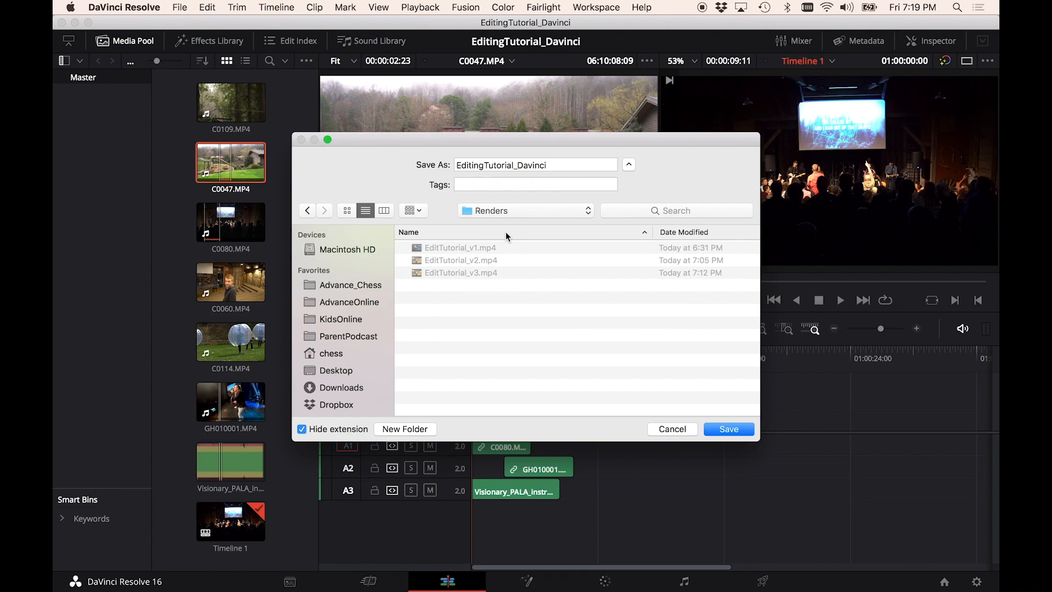
left_click(562, 163)
type("_v1")
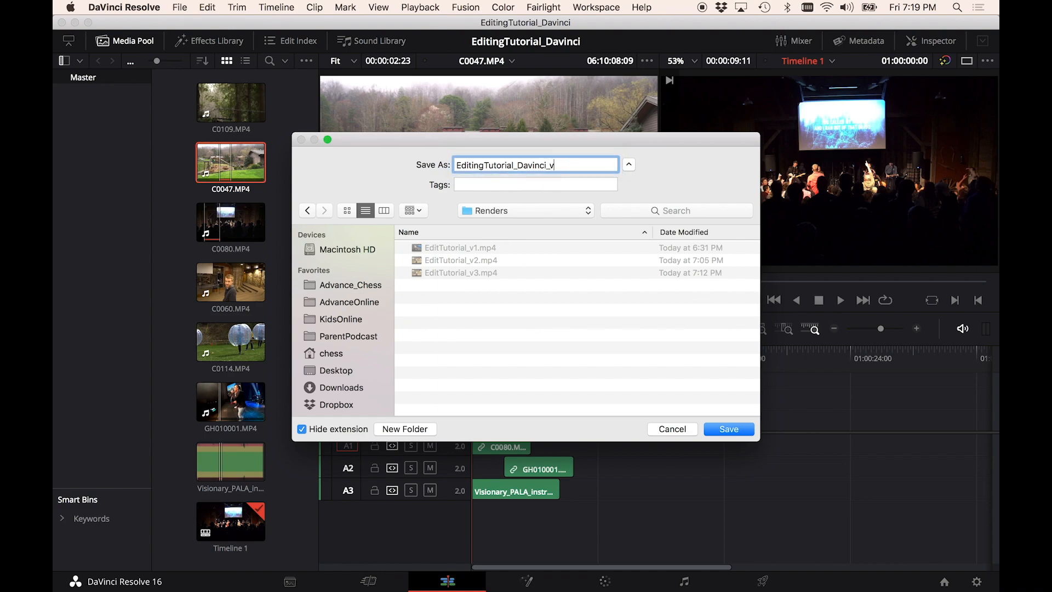
left_click(735, 432)
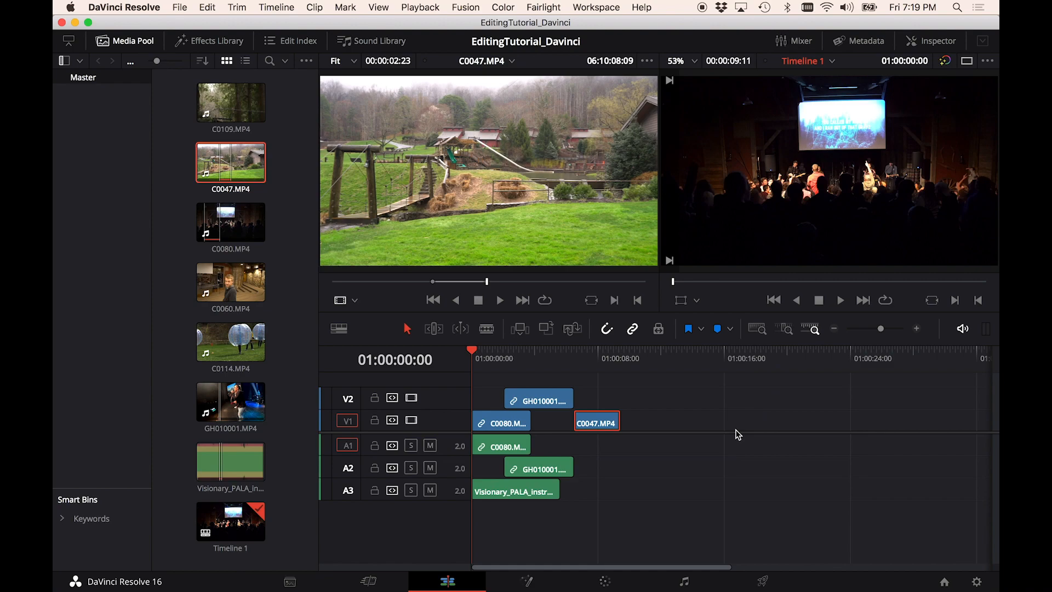
- Switch to Finder to inspect the exported project file in the Renders folder, then return to Resolve
key("super+Tab")
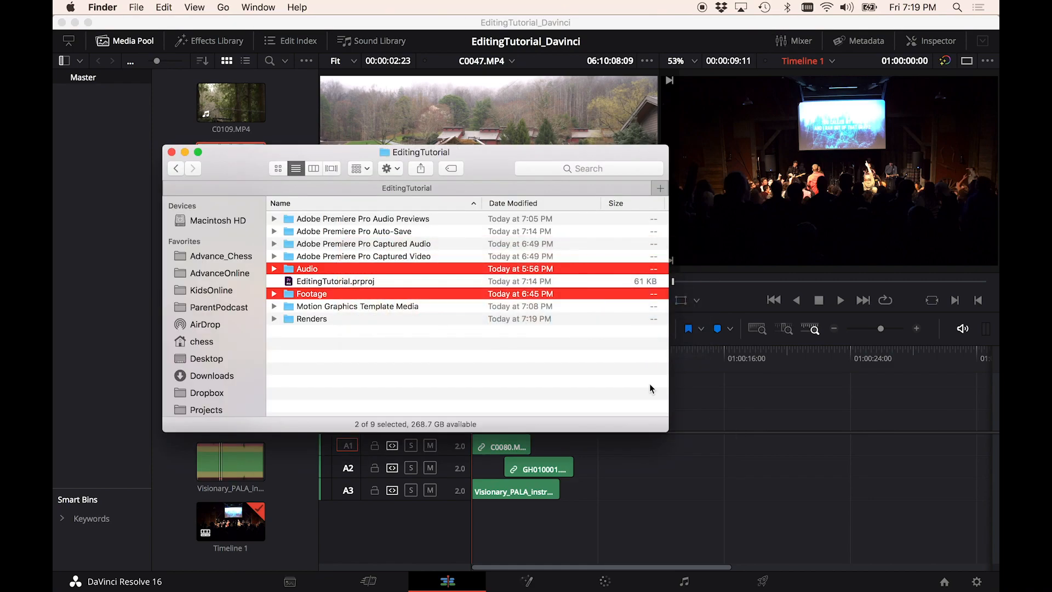
key("r")
key("Right")
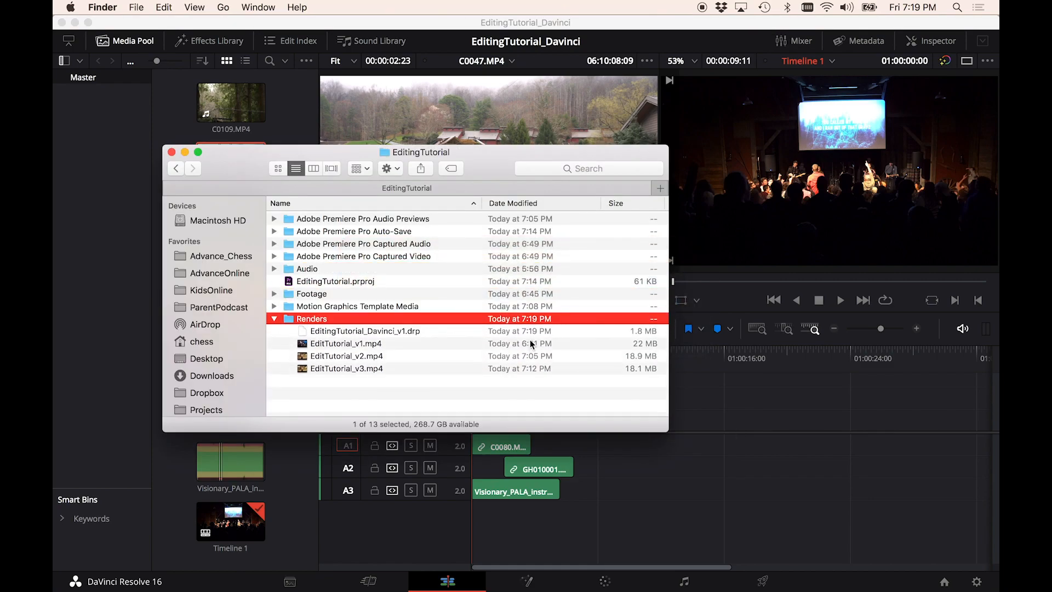
key("Down")
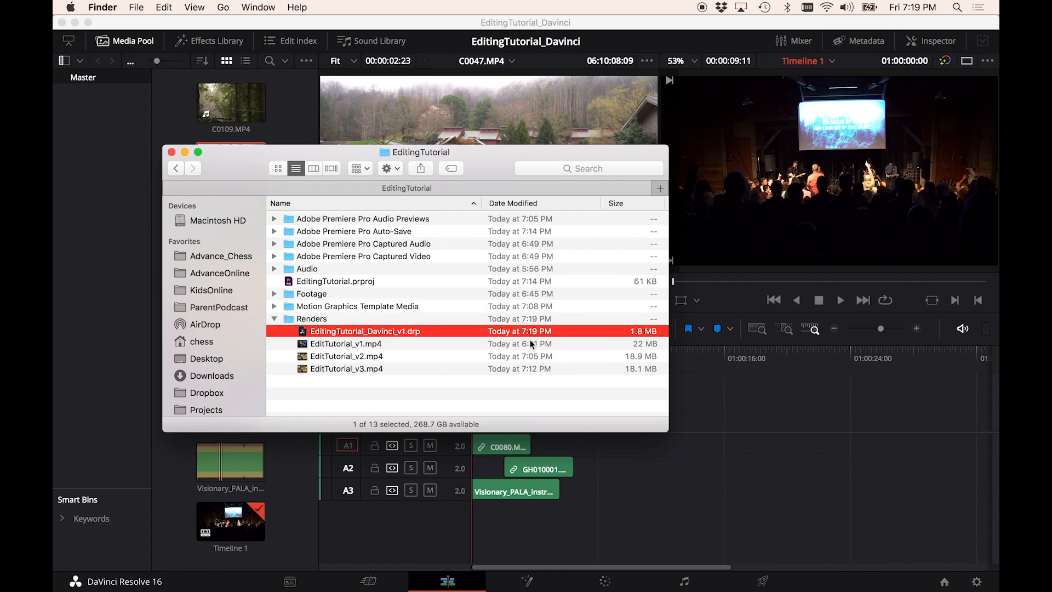
key("super+Tab")
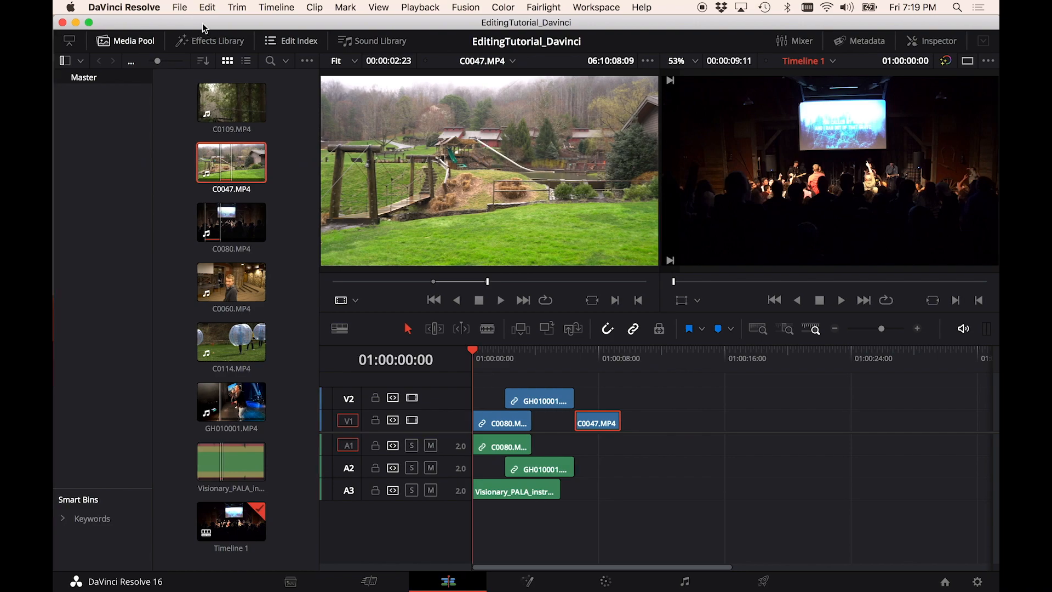
- Search the application menus for export commands
left_click(179, 7)
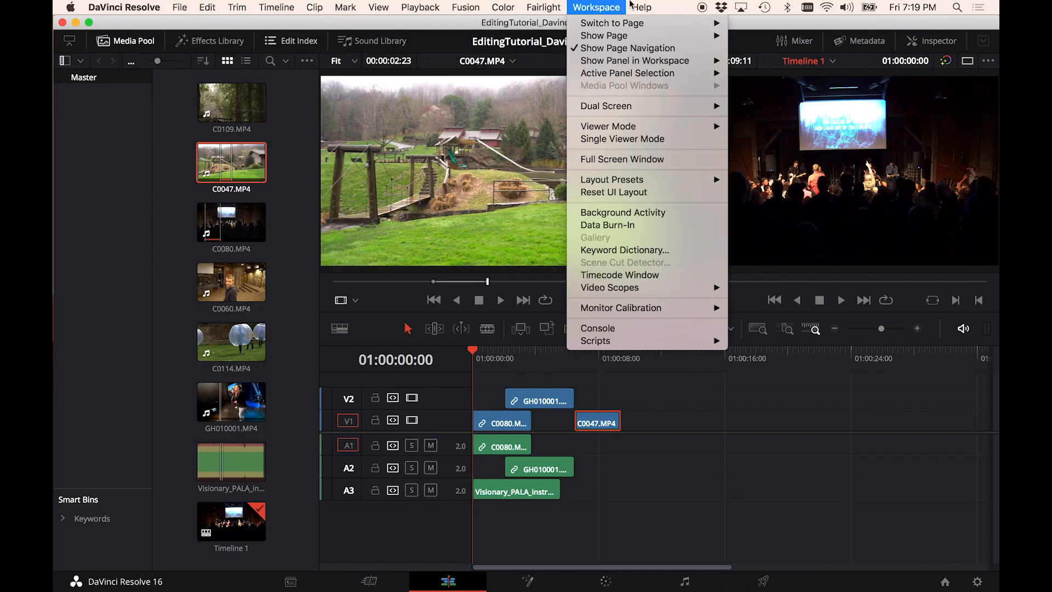
mouse_move(642, 6)
type("export")
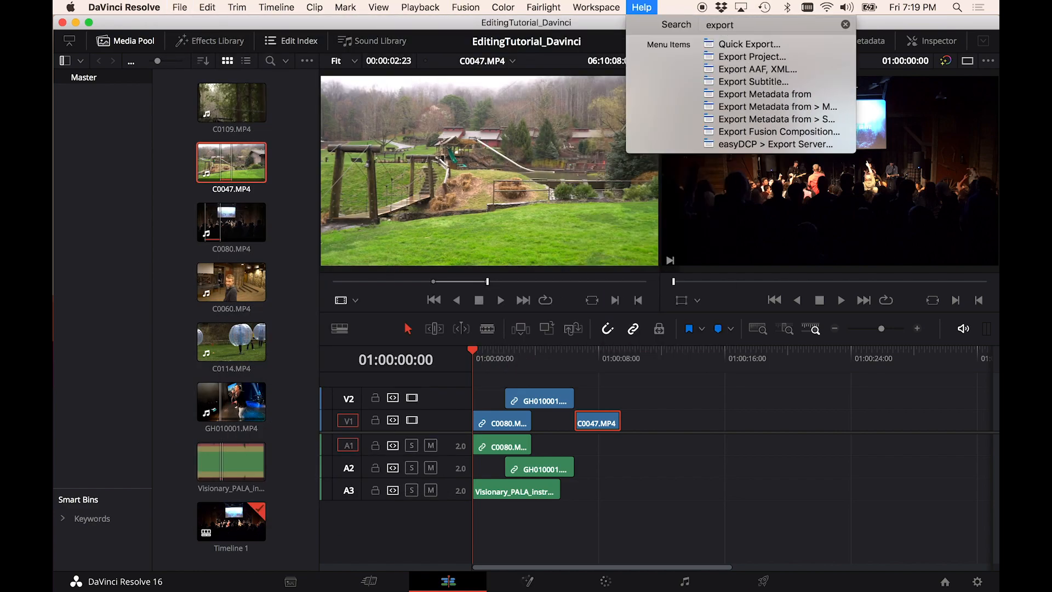
type(" vi")
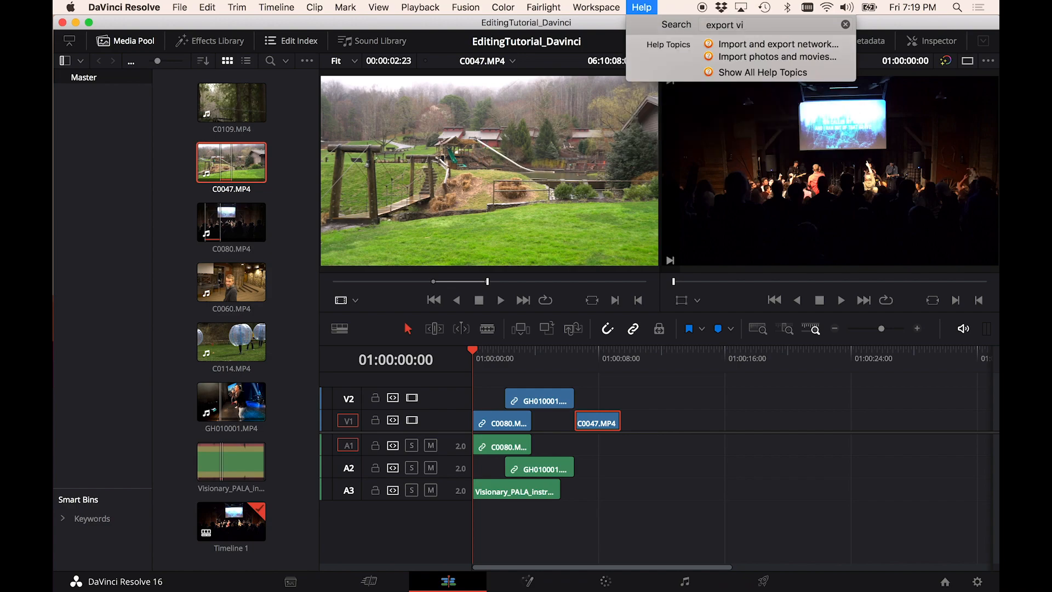
- Search the application menus for video export and render commands
key("BackSpace")
key("BackSpace")
key("BackSpace")
key("BackSpace")
key("BackSpace")
key("BackSpace")
key("BackSpace")
key("BackSpace")
key("BackSpace")
type("render")
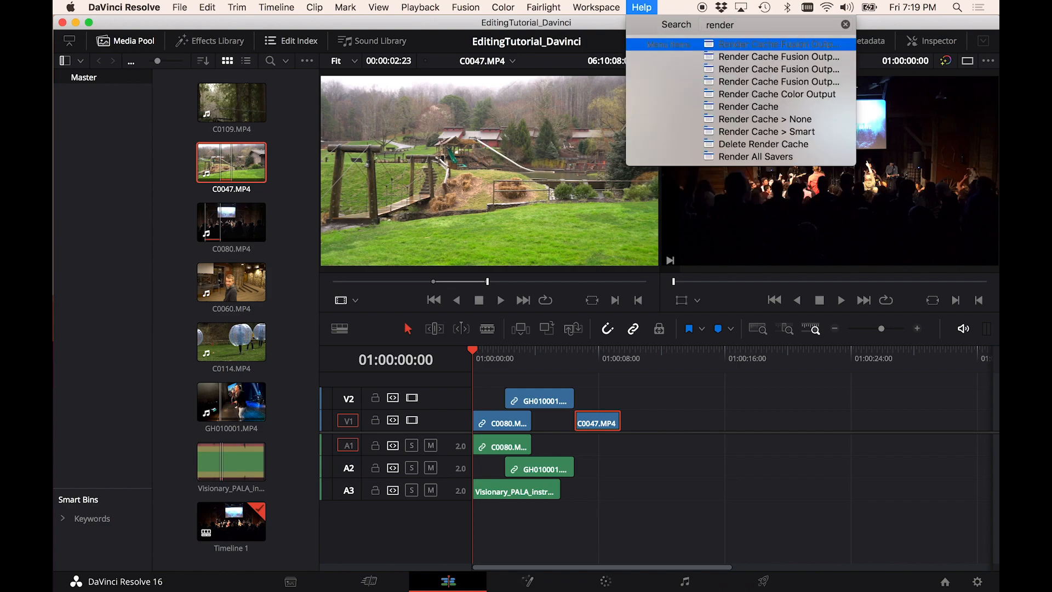
key("Down")
key("Down")
key("Down")
key("Down")
key("Down")
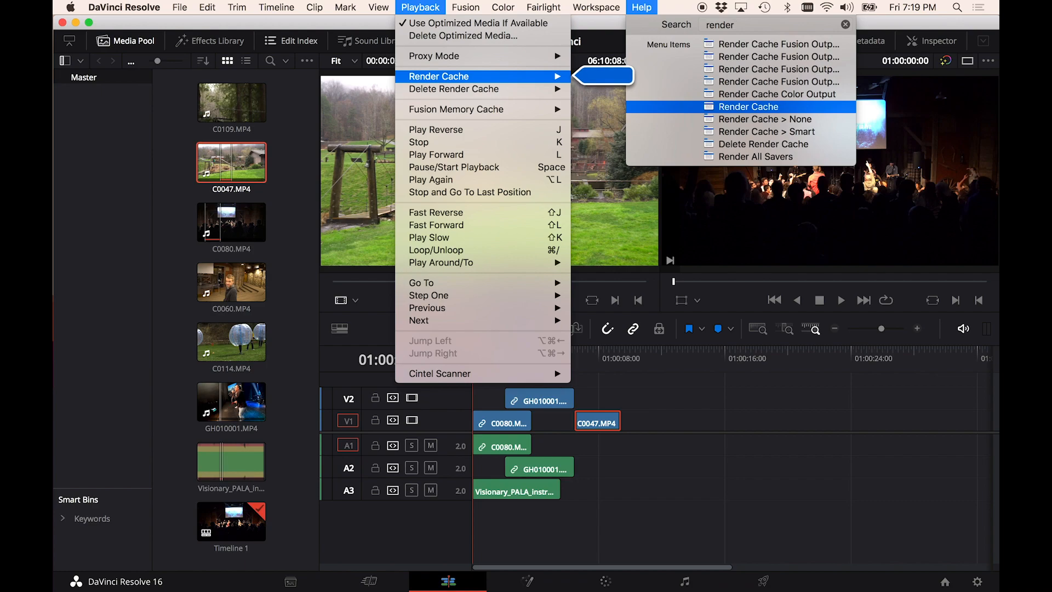
key("Down")
key("Down")
key("Down")
key("Down")
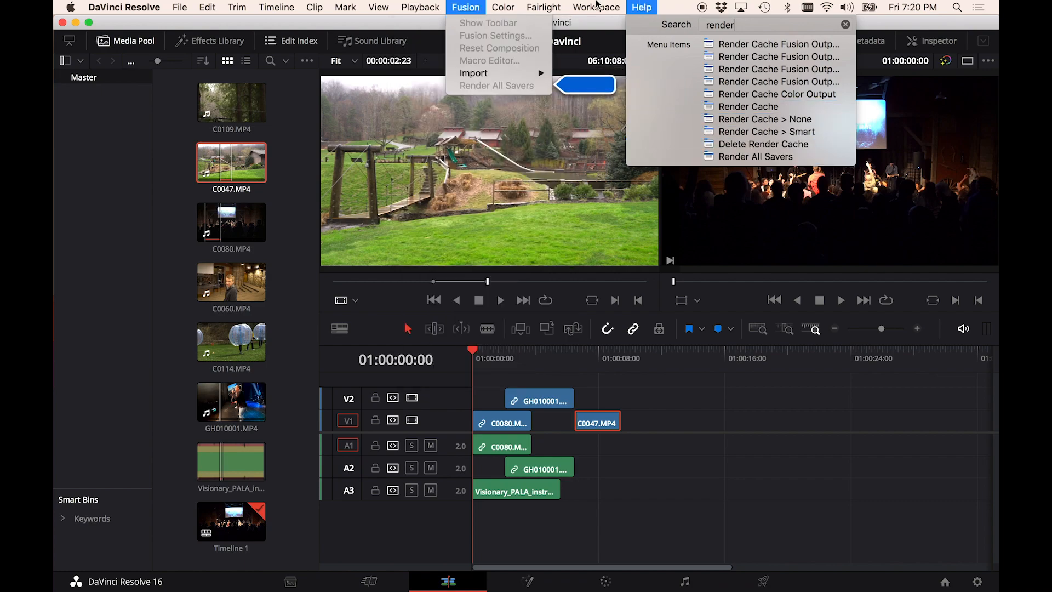
left_click(597, 6)
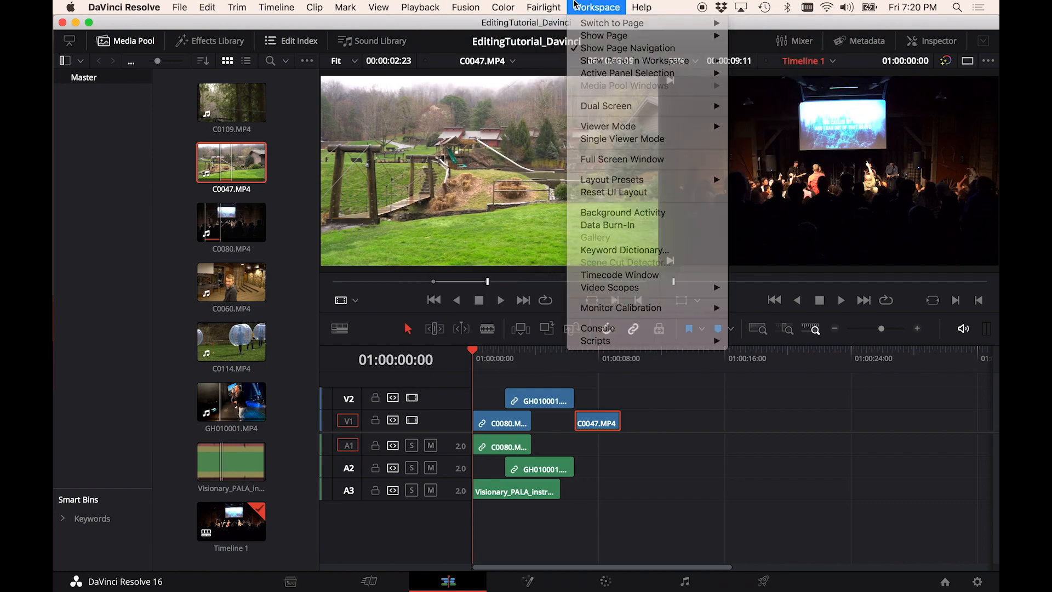
- Open the Deliver page, name the render EditingTutorial_DaVinci_v1, and choose the YouTube 1080p render preset
left_click(761, 583)
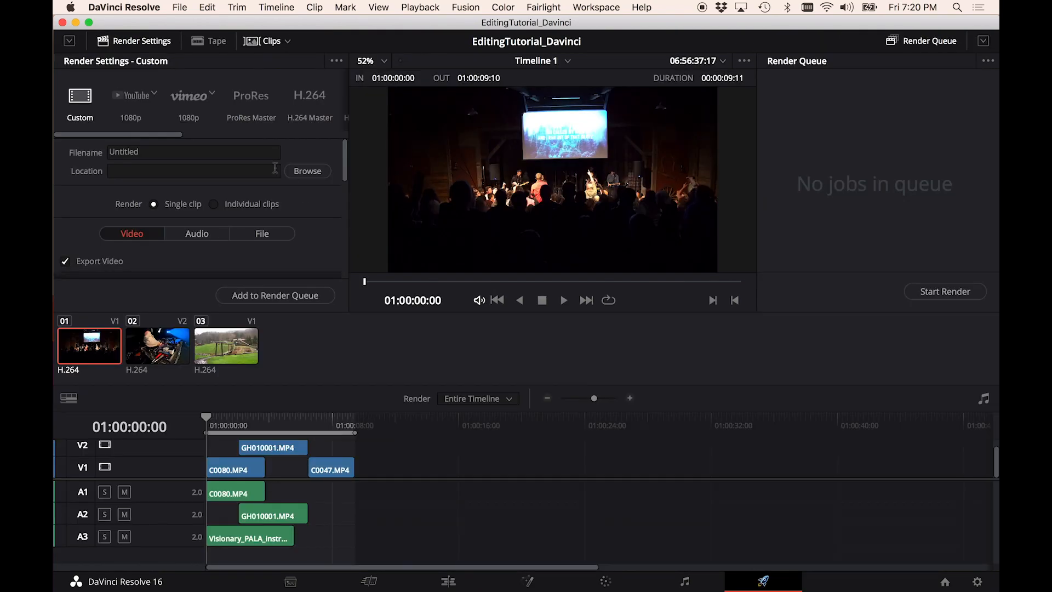
left_click(163, 152)
left_click_drag(164, 152, 54, 21)
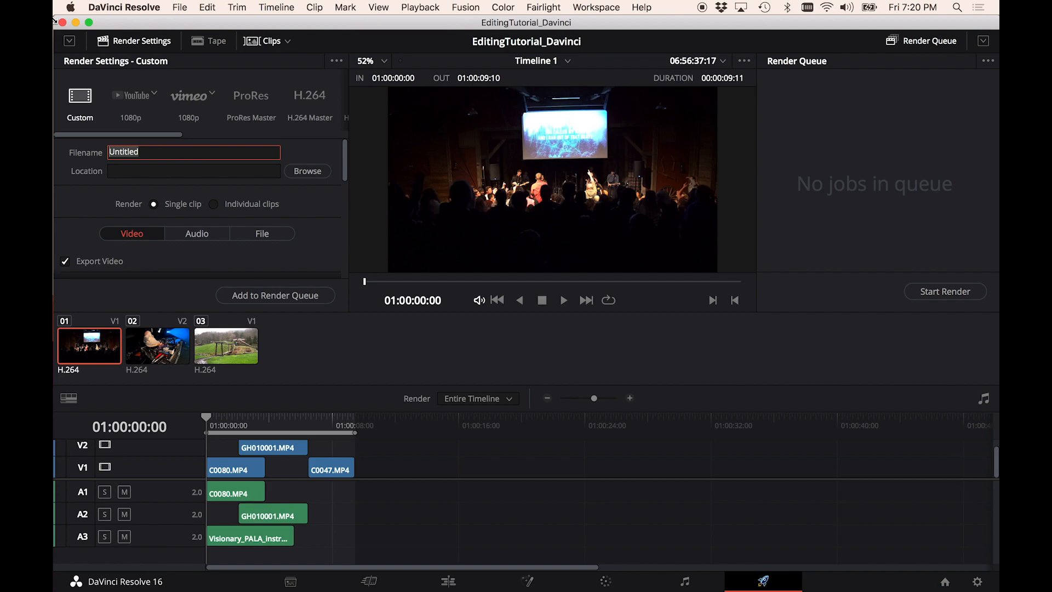
type("VideoTuto")
key("alt+BackSpace")
type("EditingTutorial_DaVinci_")
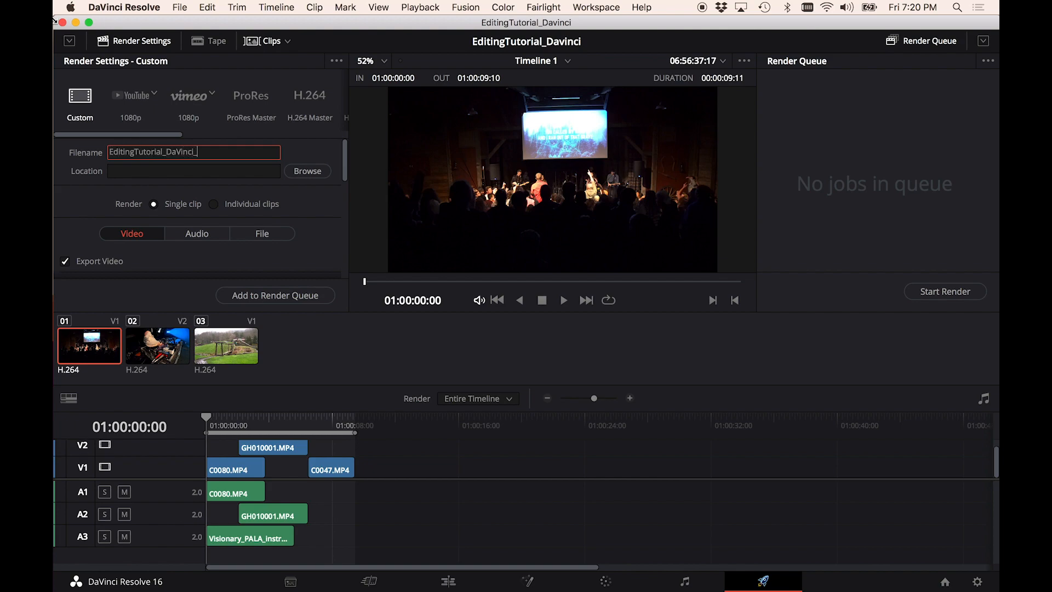
type("v1")
left_click(143, 97)
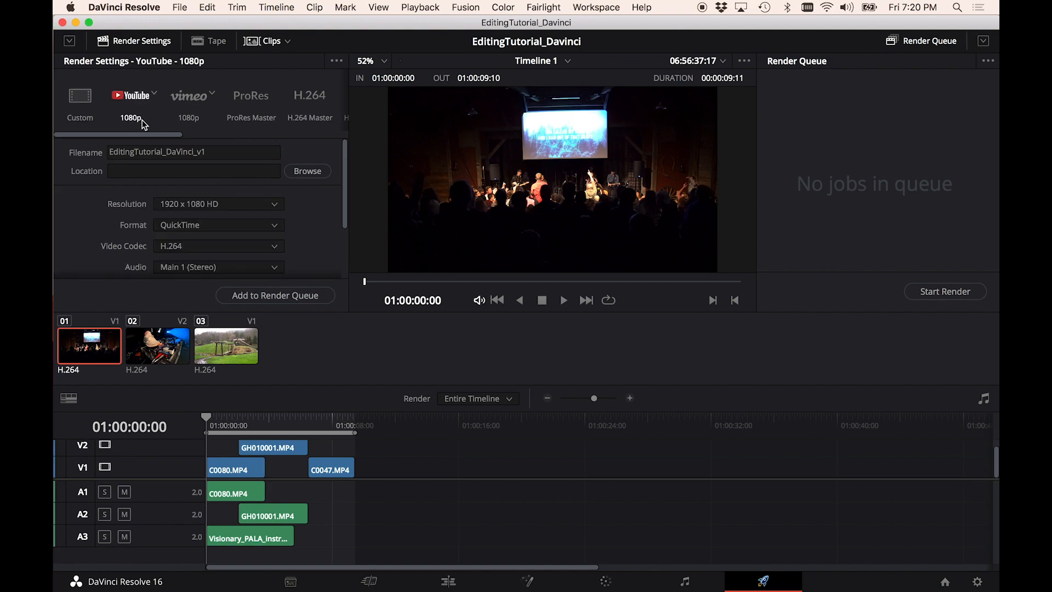
scroll(310, 222, "down", 3)
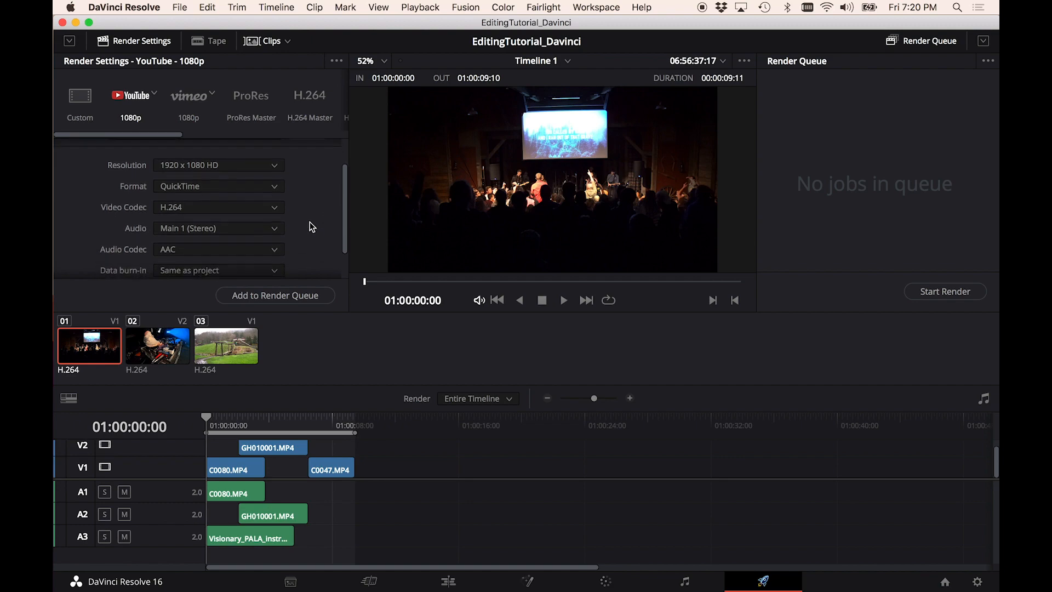
scroll(310, 222, "up", 3)
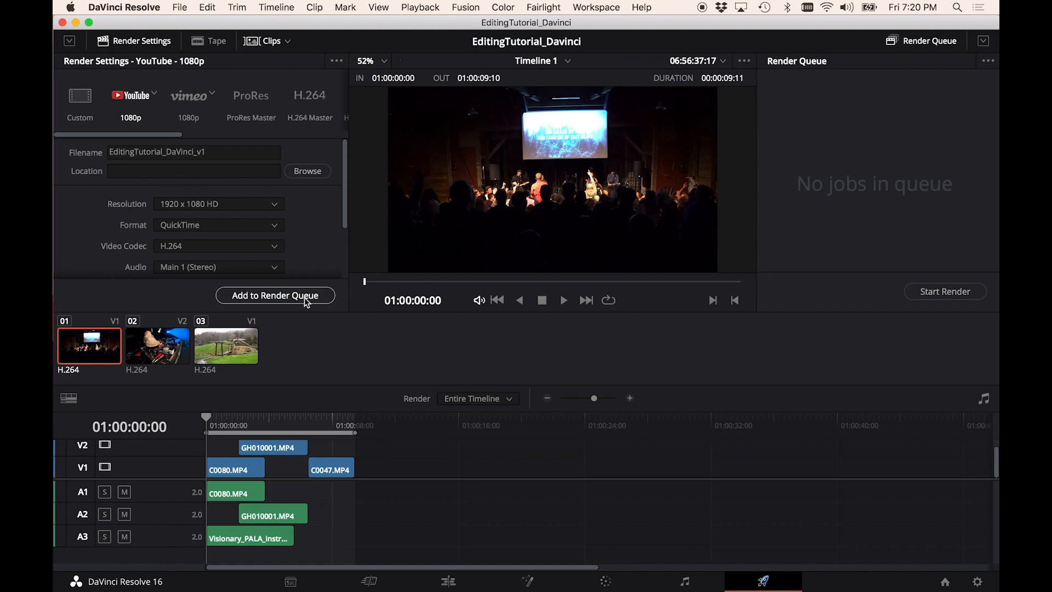
- Add the render job with its location set to the EditingTutorial Renders folder on the Desktop, then start rendering
left_click(304, 297)
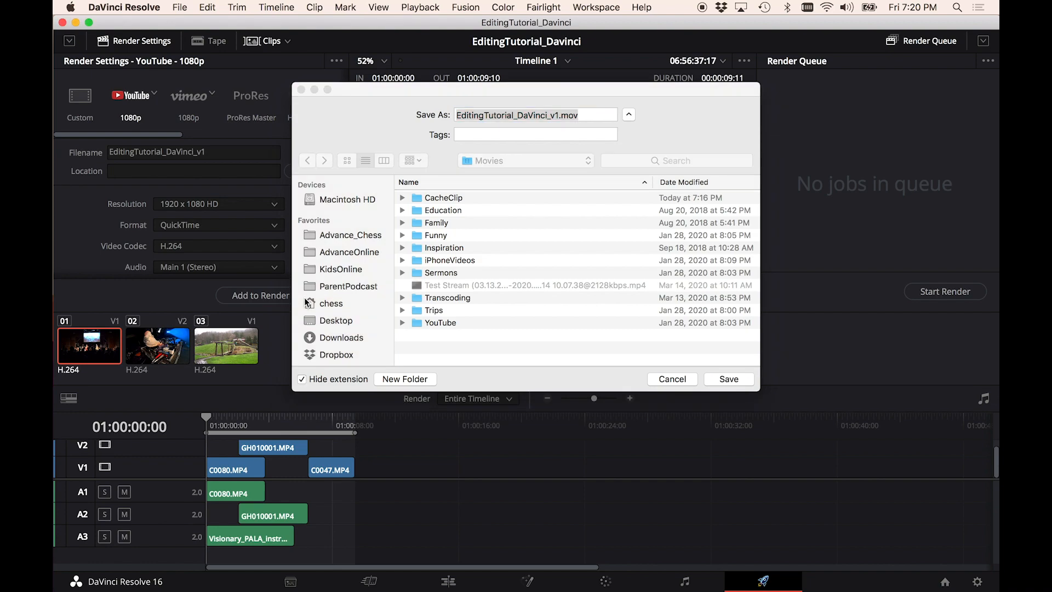
left_click(331, 320)
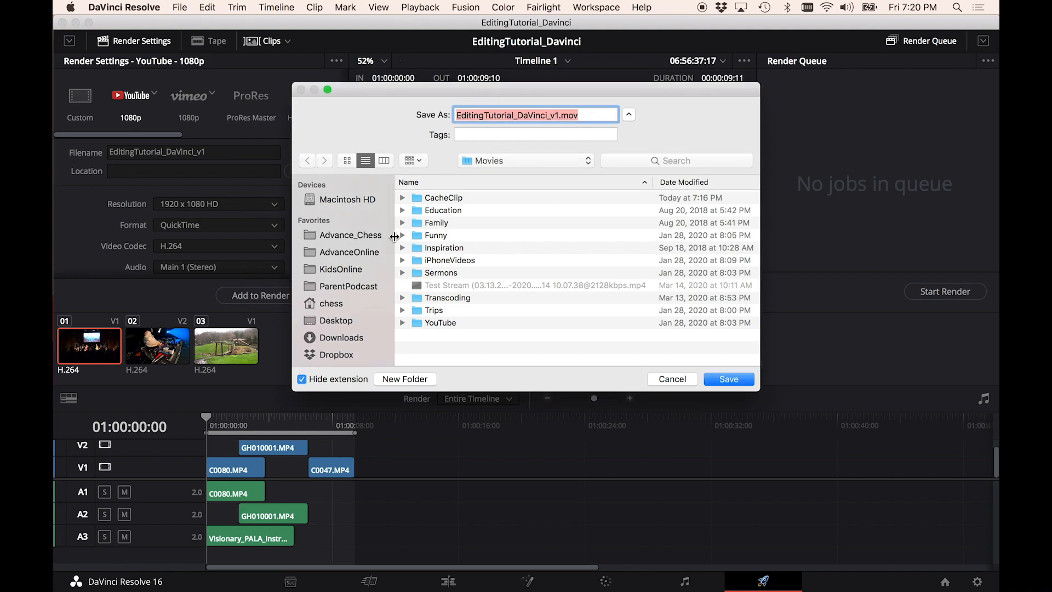
left_click(352, 322)
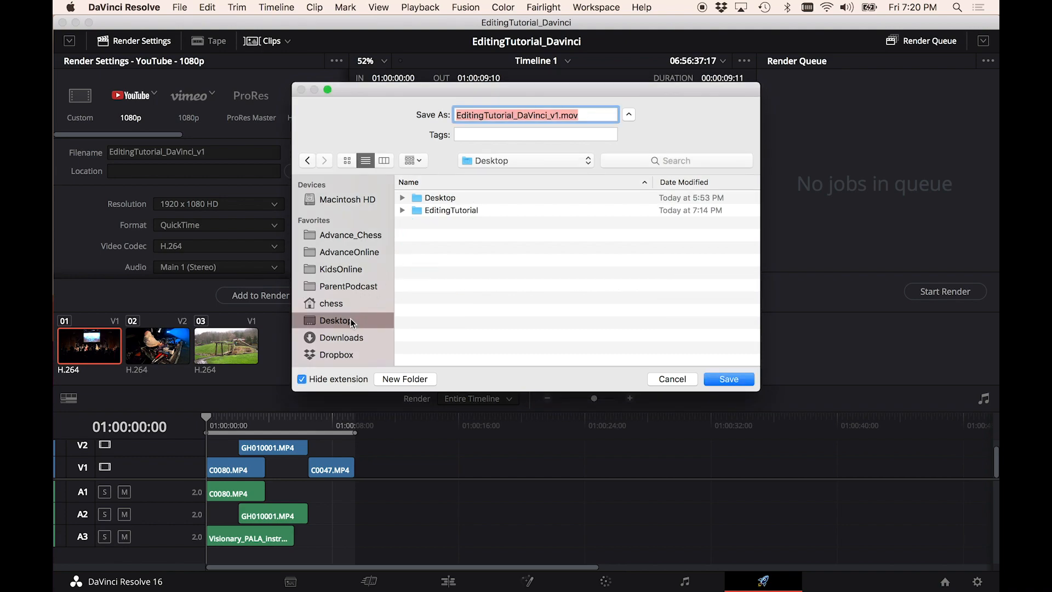
double_click(443, 213)
double_click(440, 297)
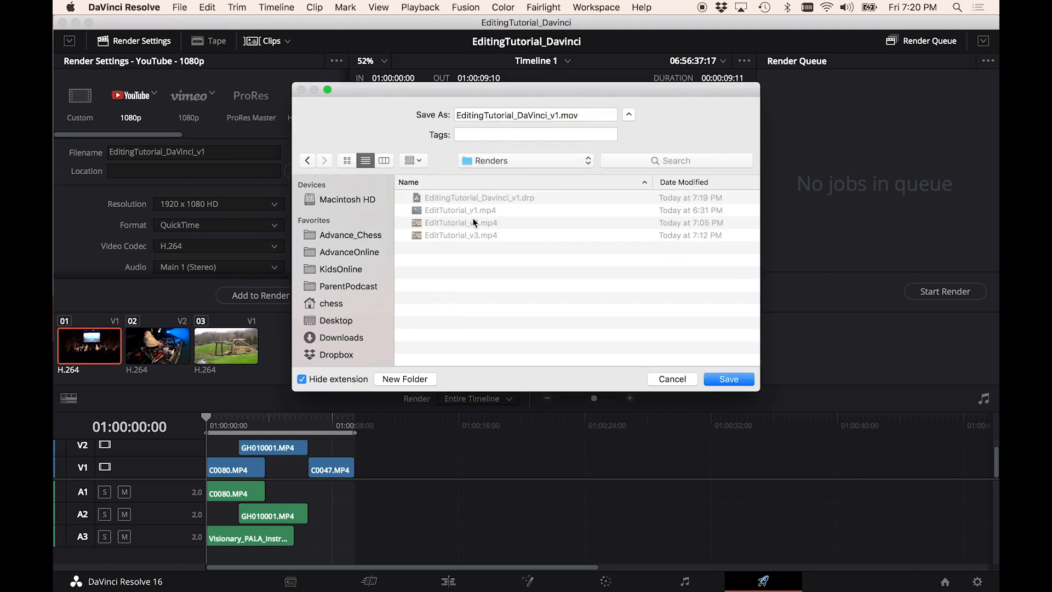
left_click(729, 378)
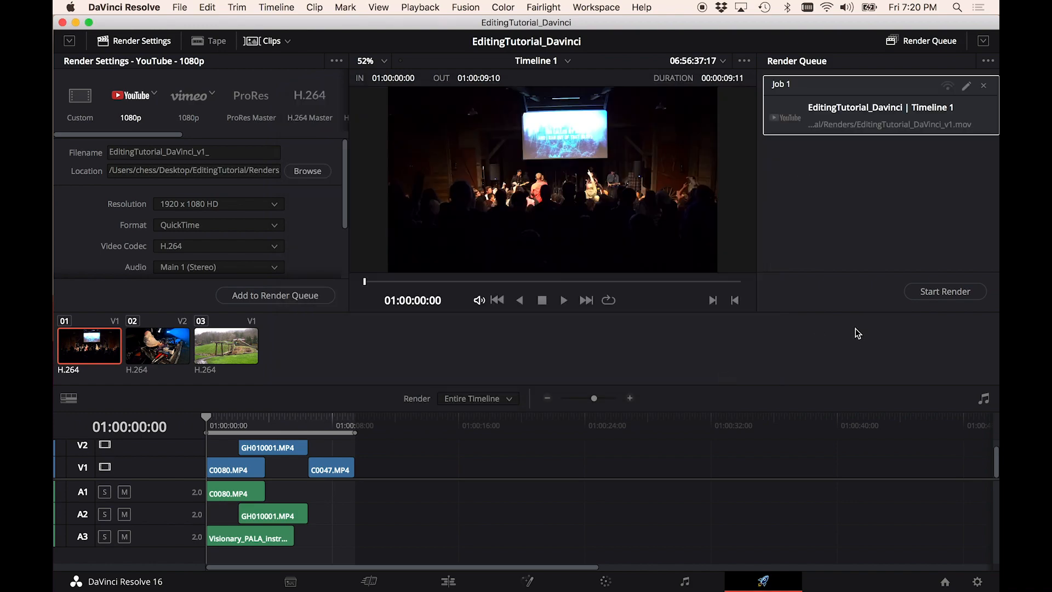
left_click(945, 292)
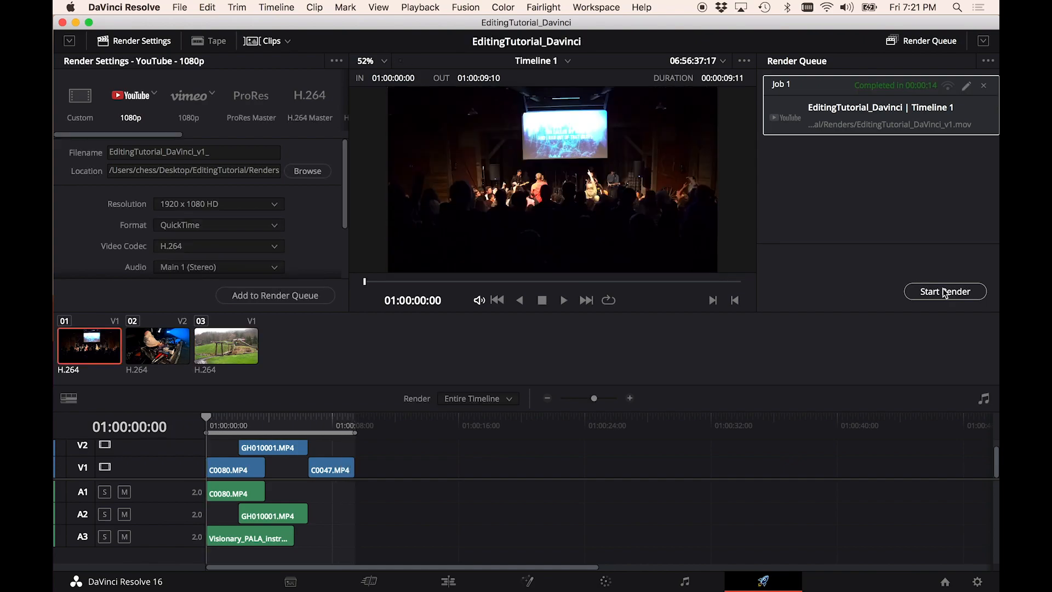
- Open the rendered EditingTutorial_DaVinci_v1 movie from the Renders folder in Finder, play it, and close it
key("super+Tab")
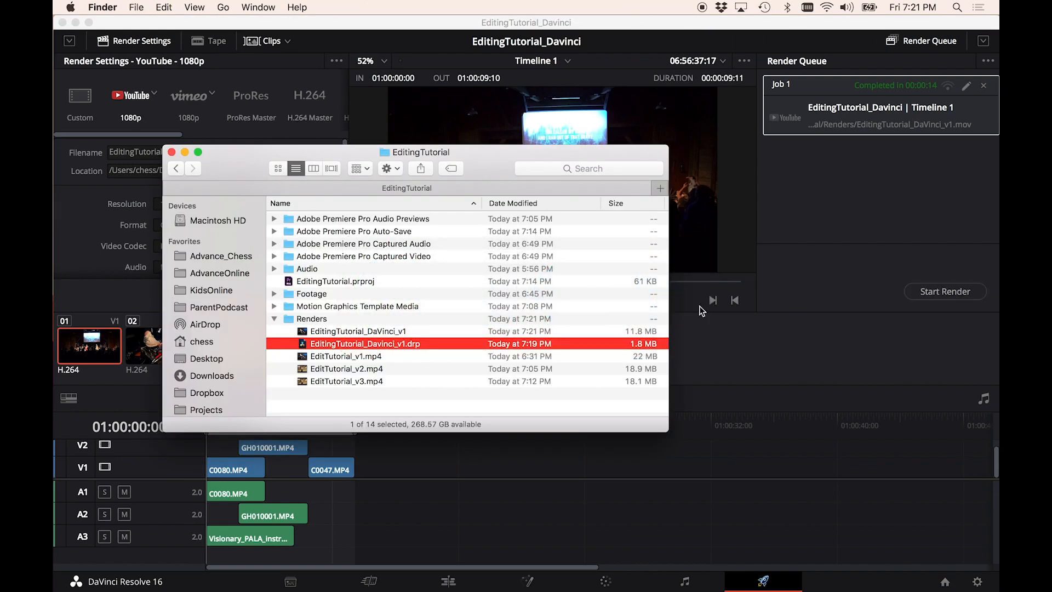
double_click(370, 331)
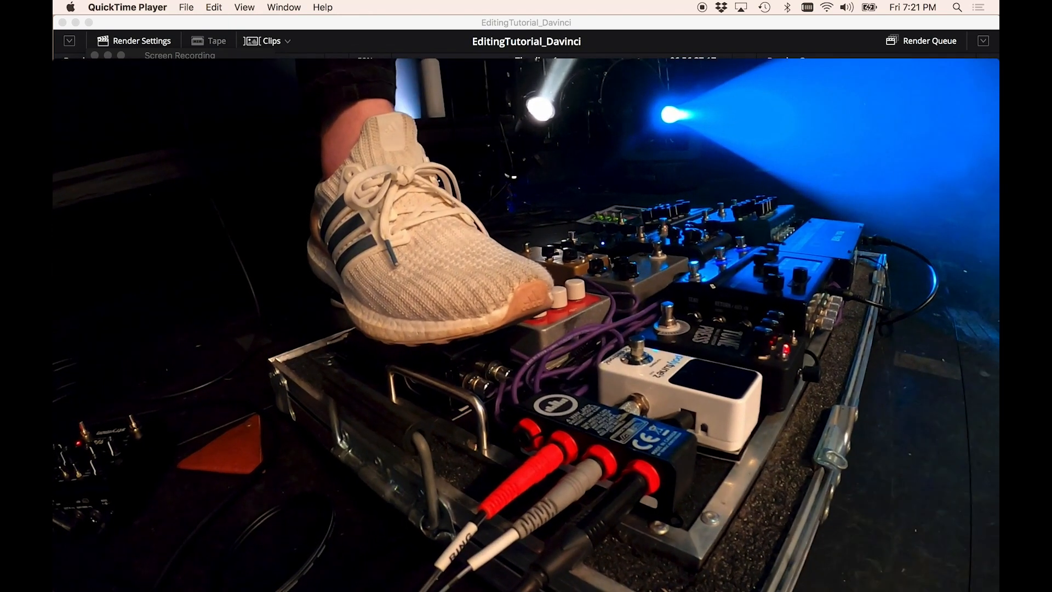
key("space")
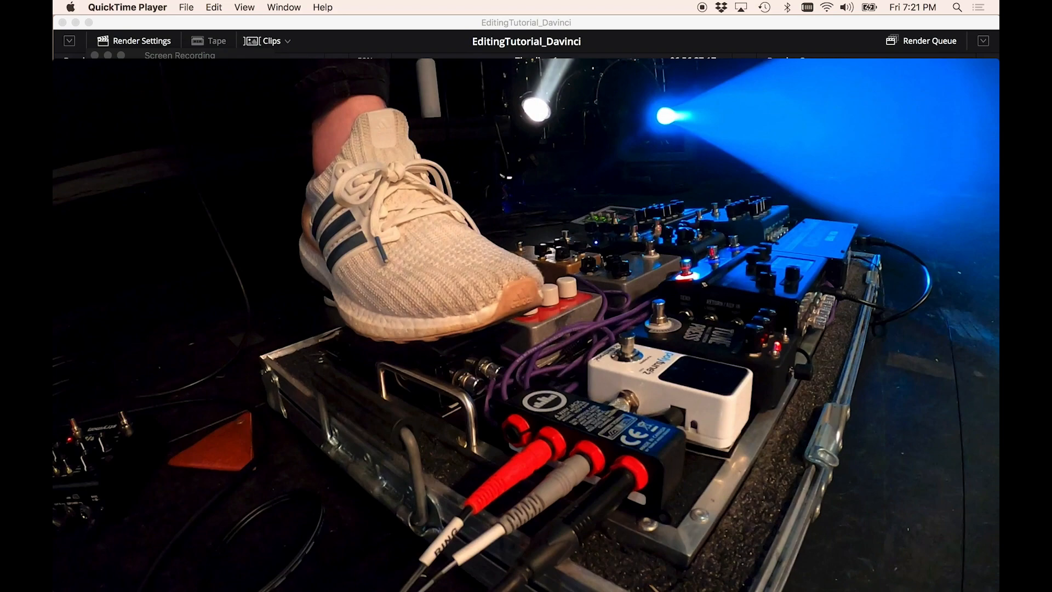
mouse_move(358, 298)
key("super+w")
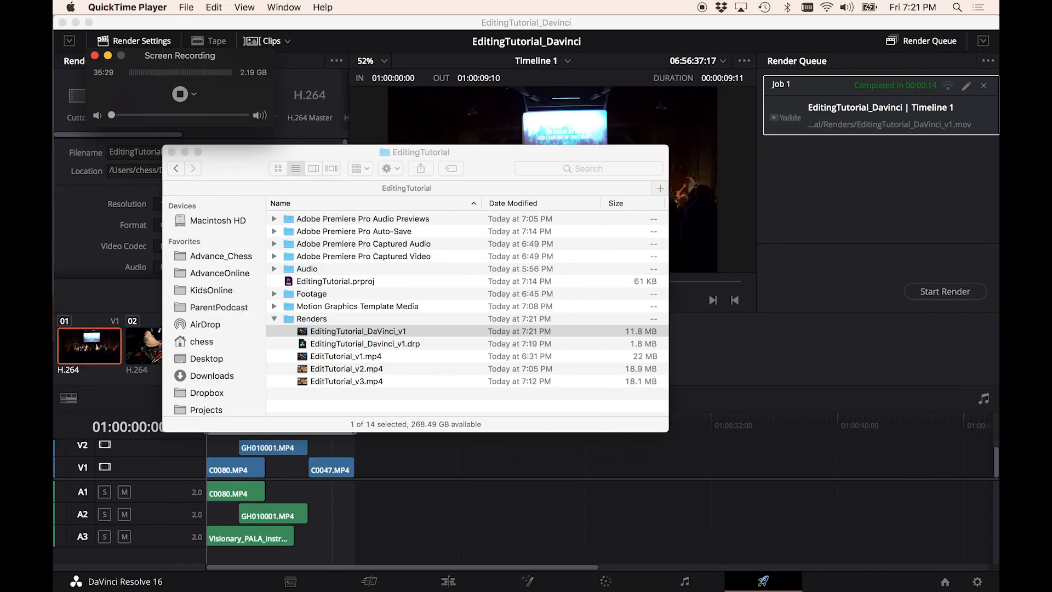